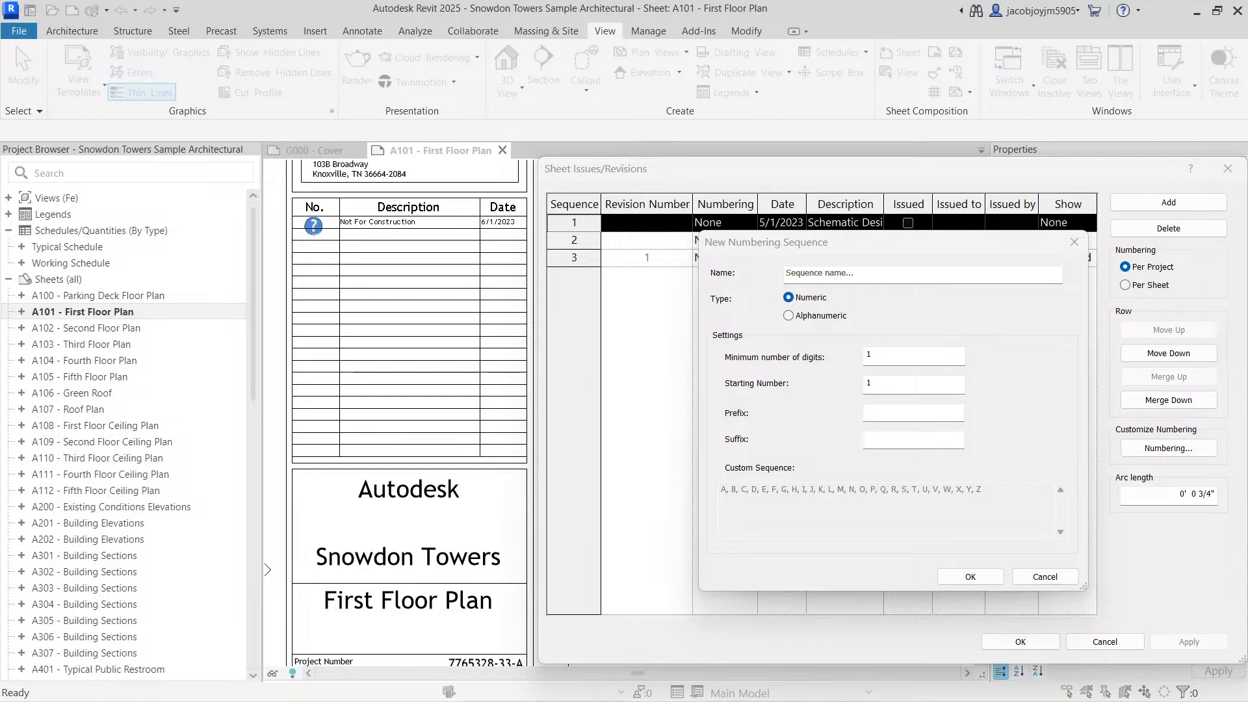
# - Dismiss the numbering sequence dialogs, review the project's existing revision rows and close the revision settings without changing them
pyautogui.click(1083, 243)
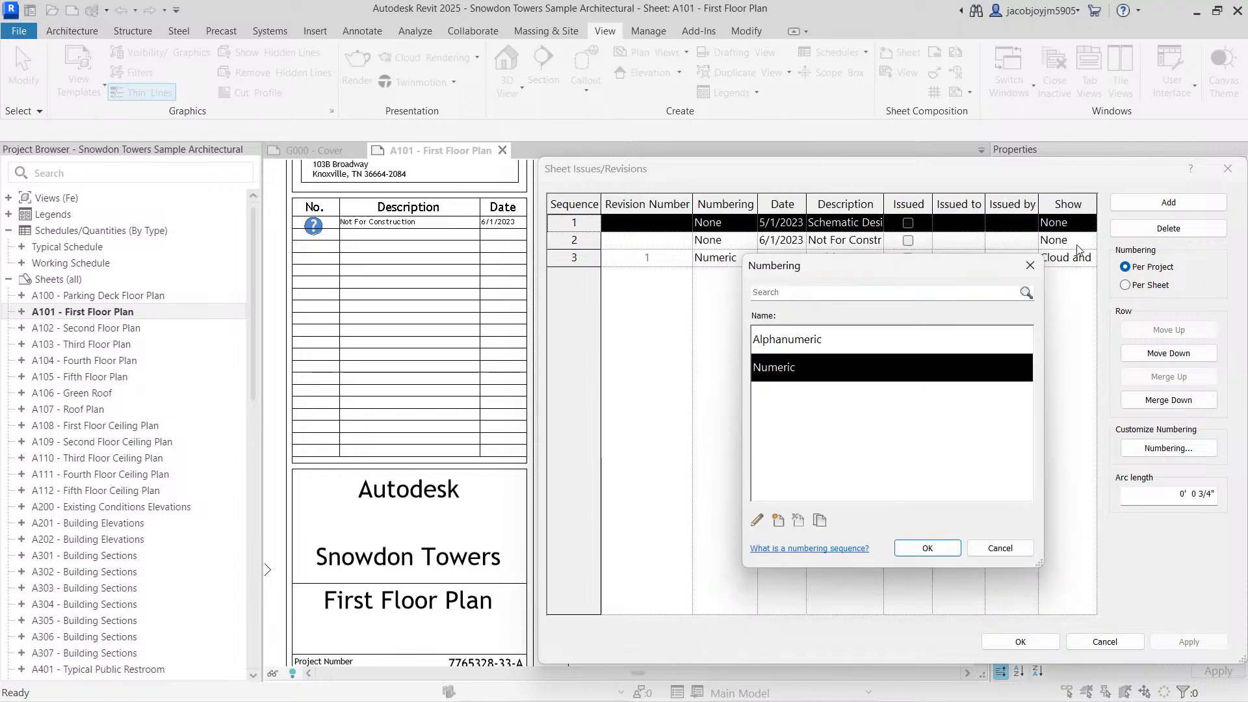
pyautogui.click(1030, 264)
pyautogui.moveTo(1006, 170); pyautogui.dragTo(761, 116)
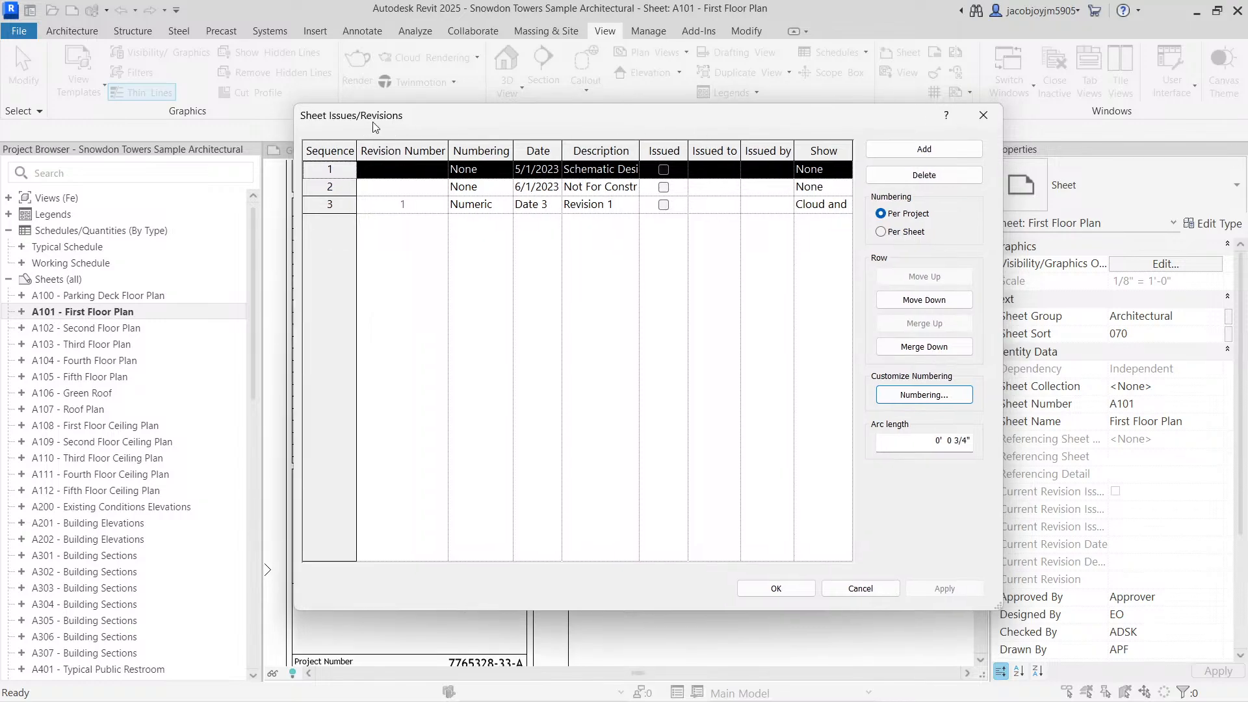
pyautogui.click(414, 189)
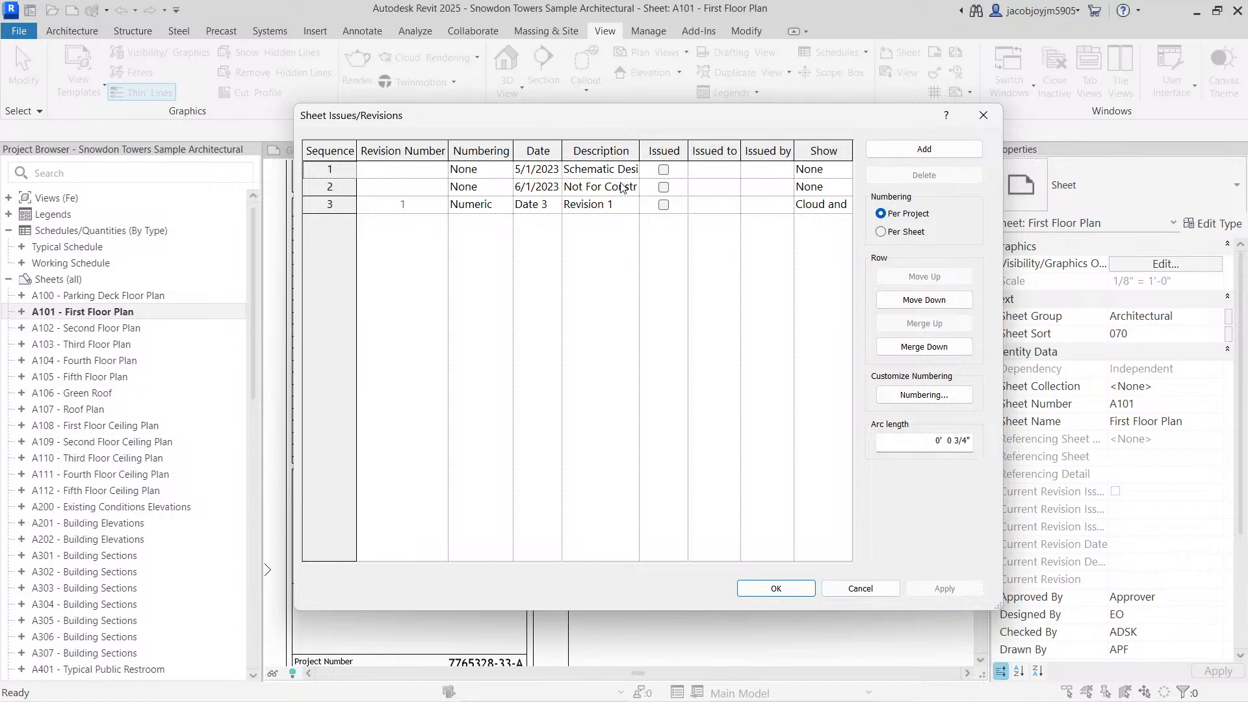
pyautogui.click(496, 170)
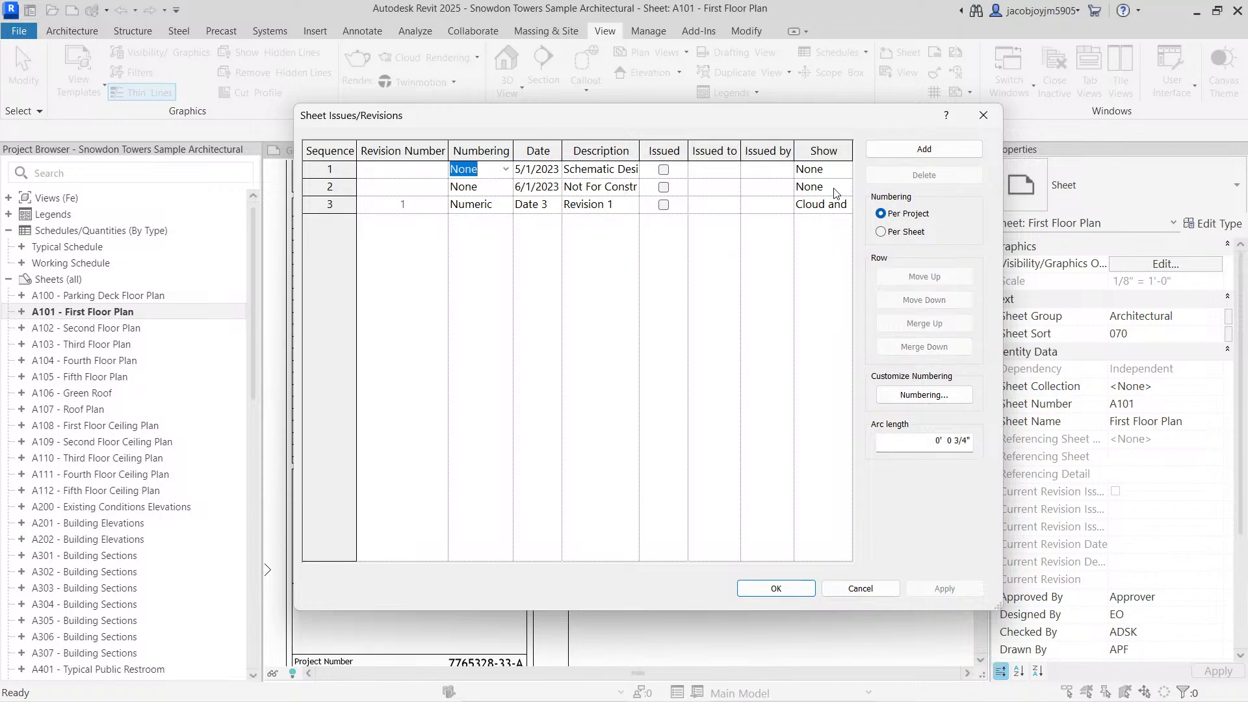
pyautogui.click(980, 117)
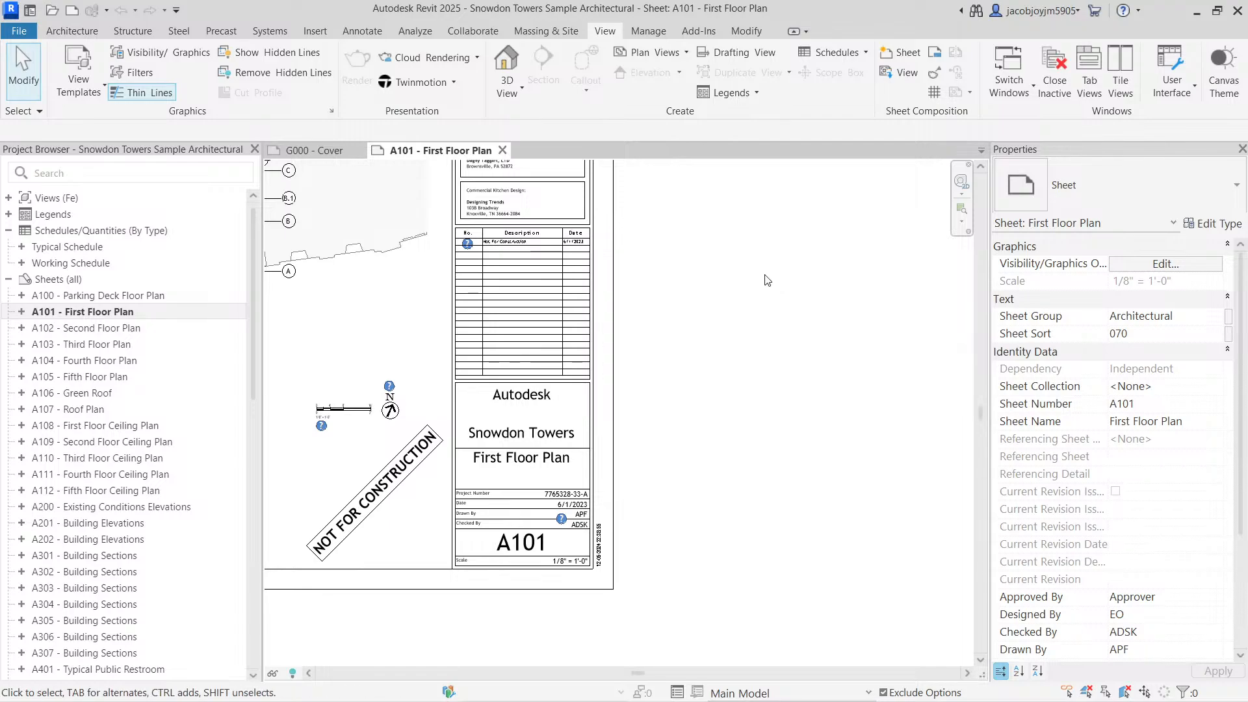
# - Close the Snowdon Towers sample project and create a new project model
pyautogui.middleClick(767, 280)
pyautogui.middleClick(767, 281)
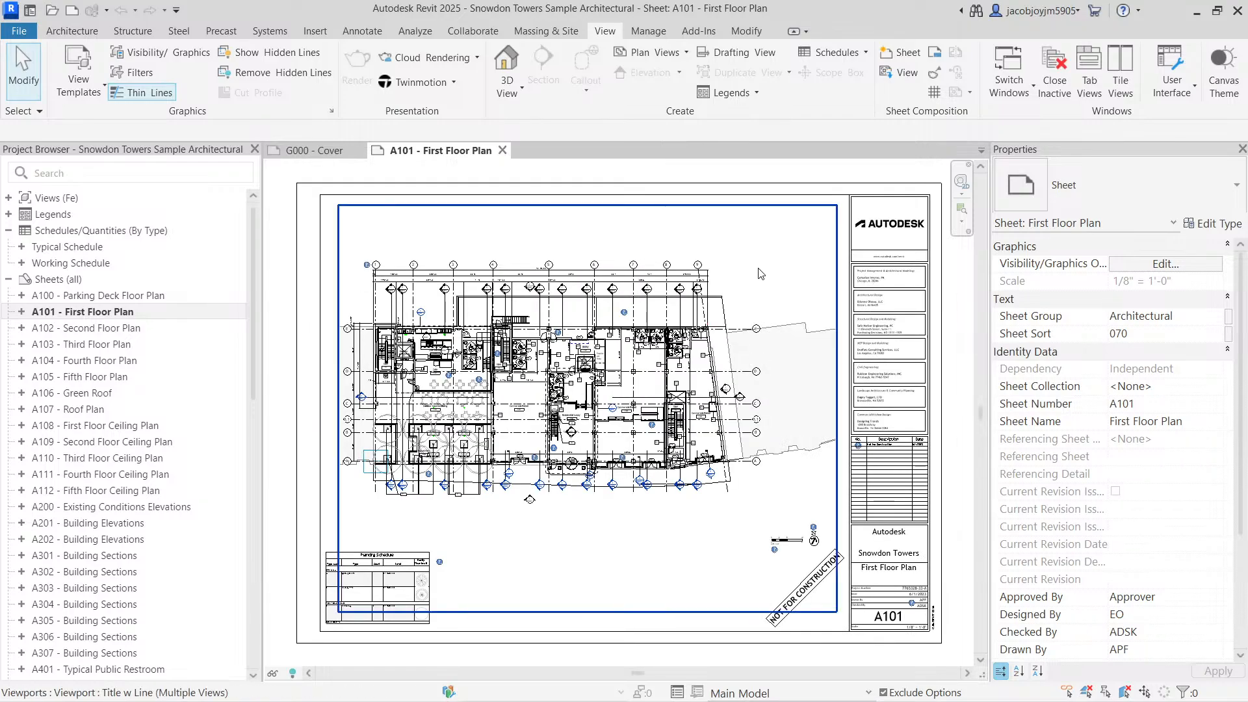
pyautogui.click(20, 31)
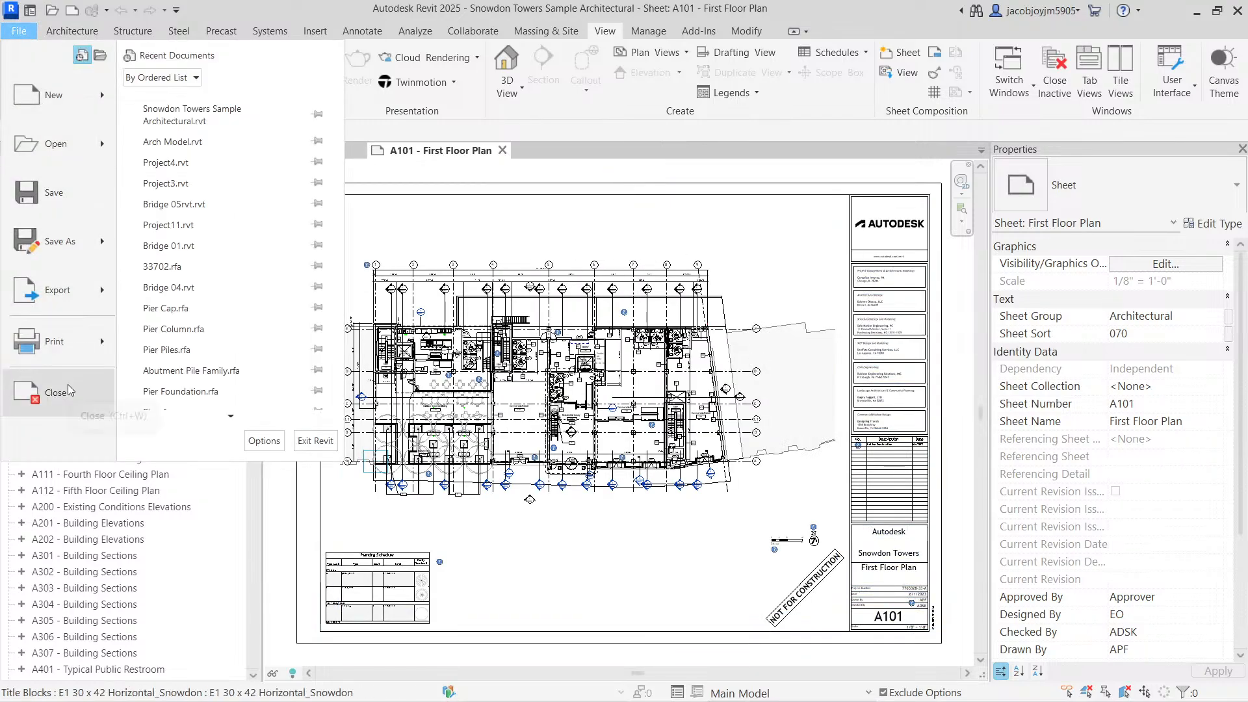
pyautogui.click(59, 392)
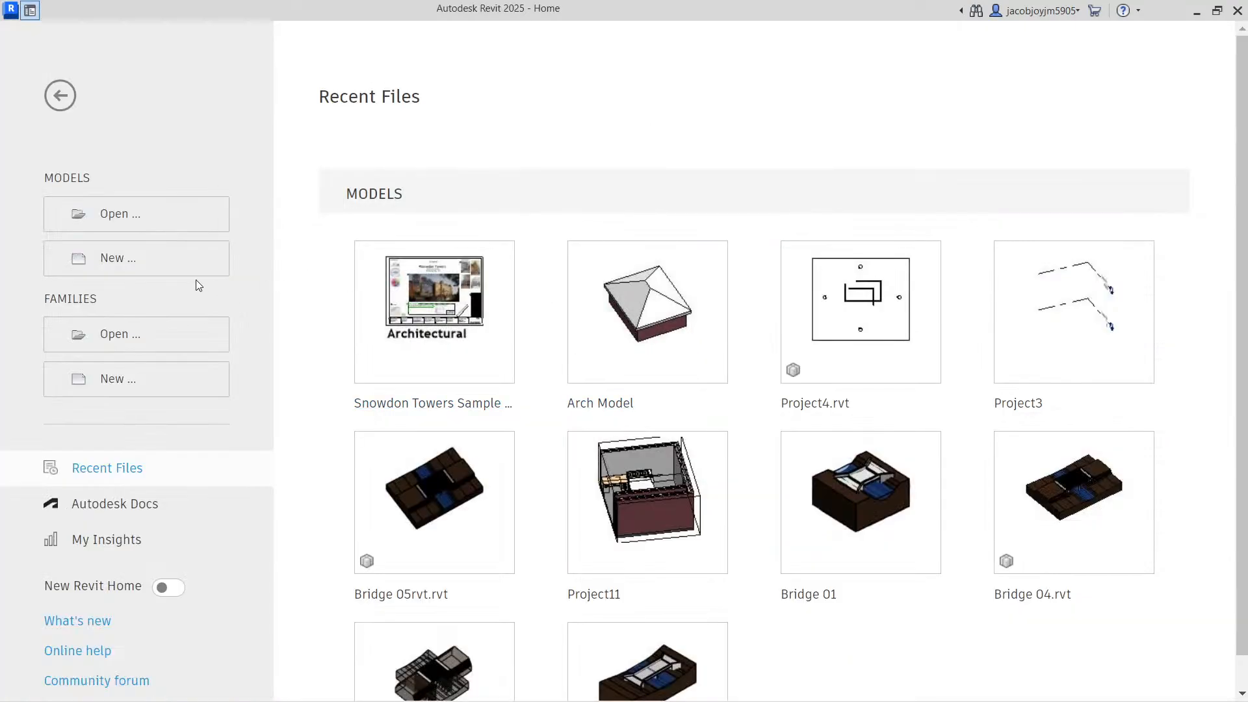
pyautogui.click(199, 268)
pyautogui.click(593, 414)
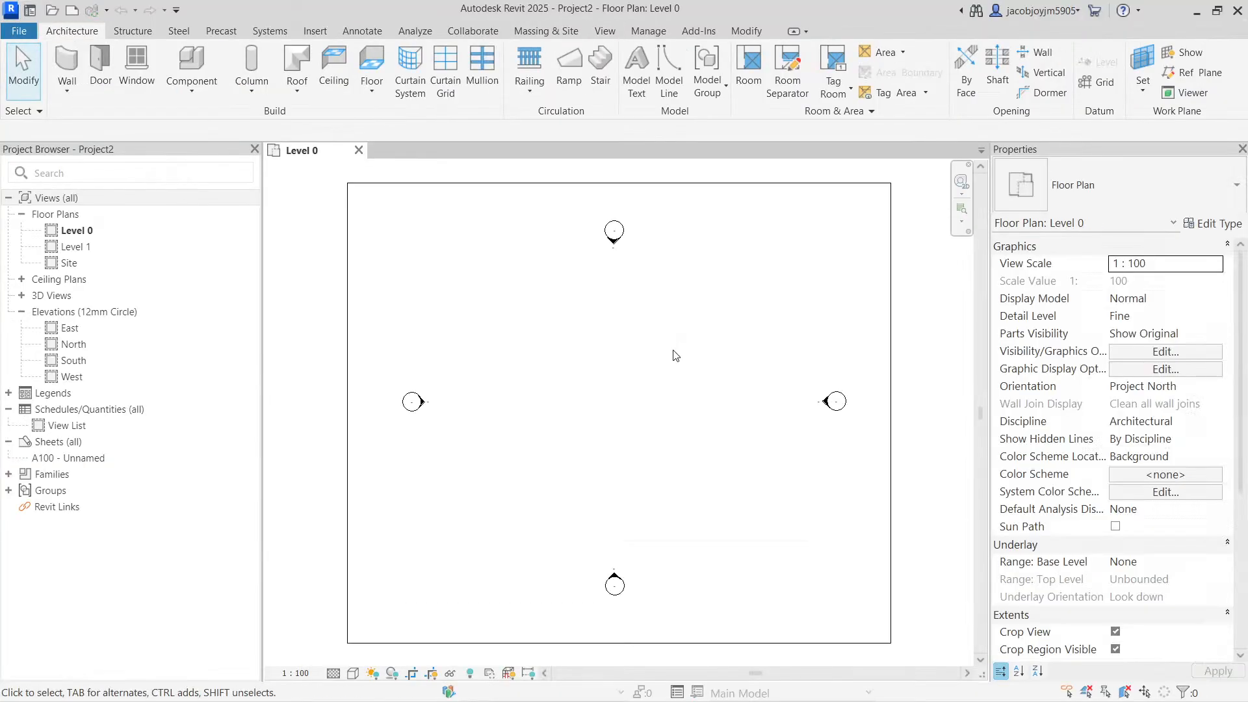
# - Create two new sheets in the project, using the Title_Blocks_A1_Metric : Standard titleblock
pyautogui.rightClick(92, 446)
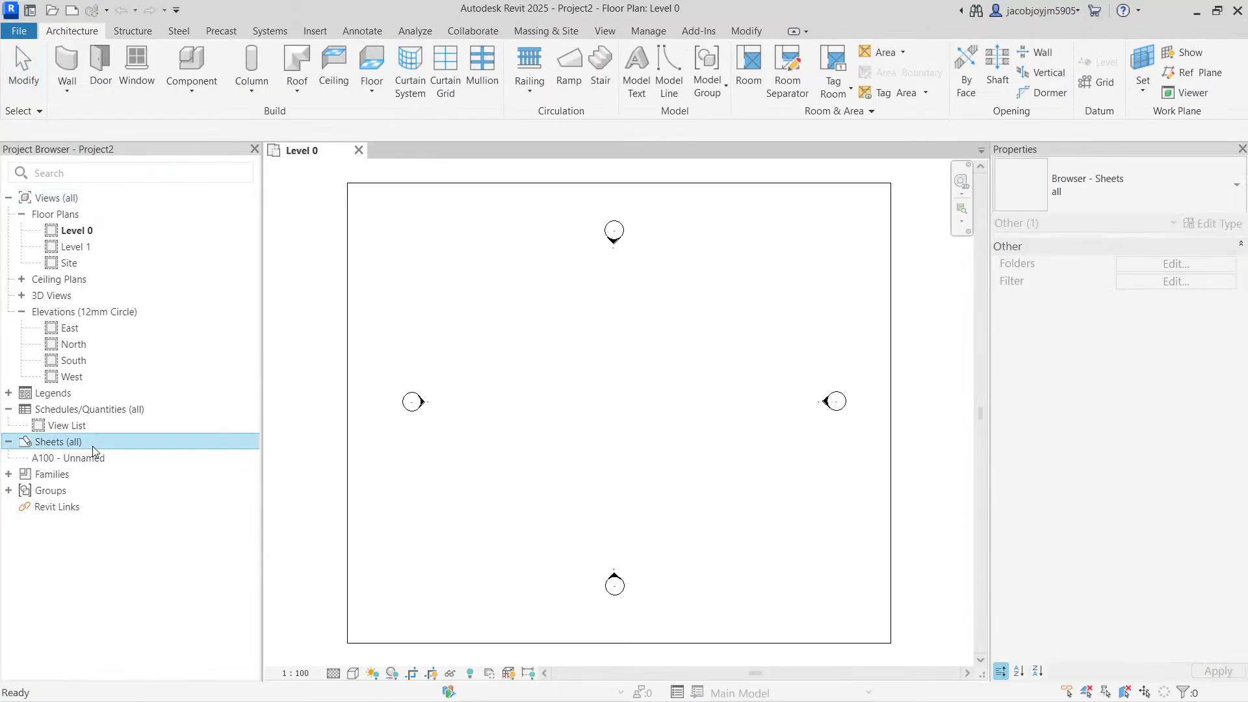
pyautogui.click(148, 457)
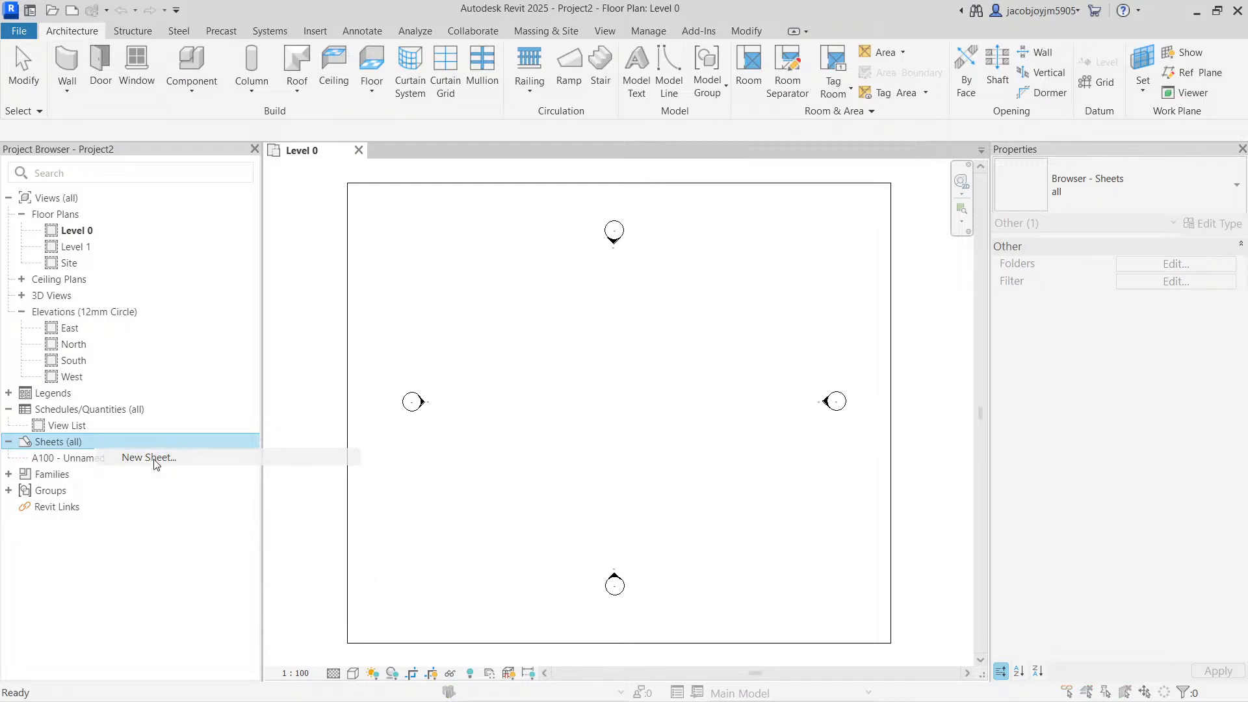
pyautogui.click(667, 538)
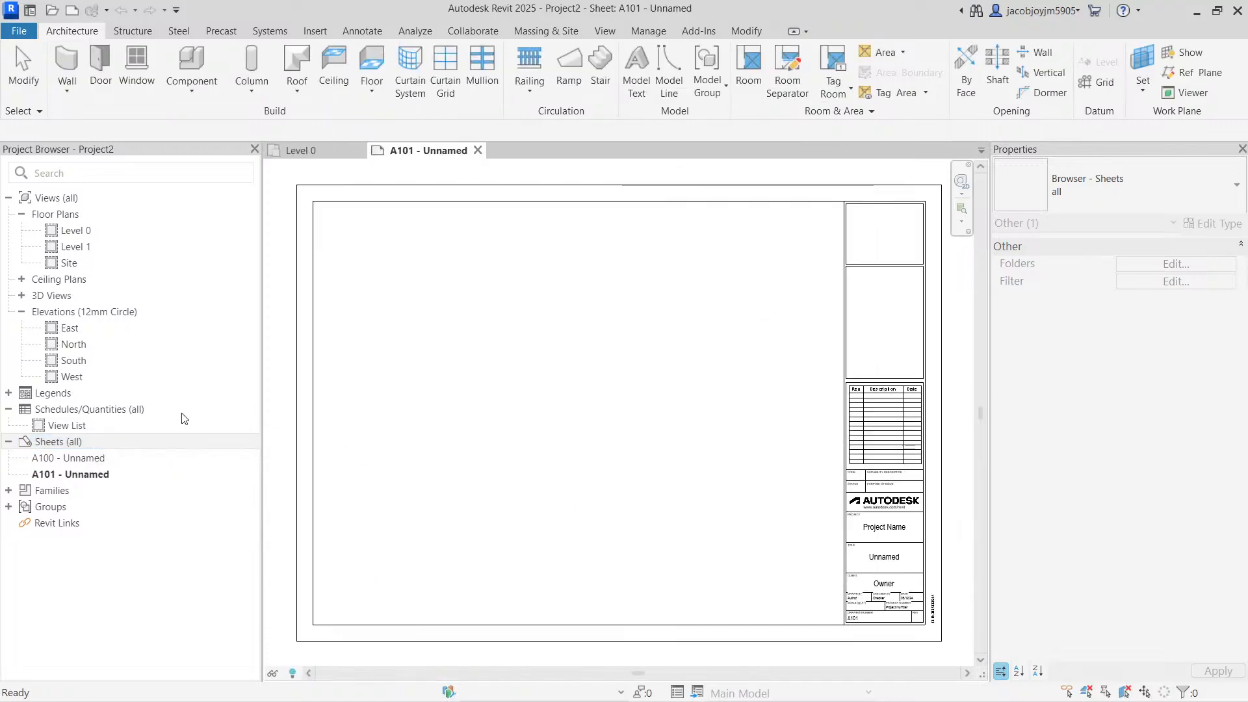
pyautogui.click(130, 458)
pyautogui.rightClick(96, 442)
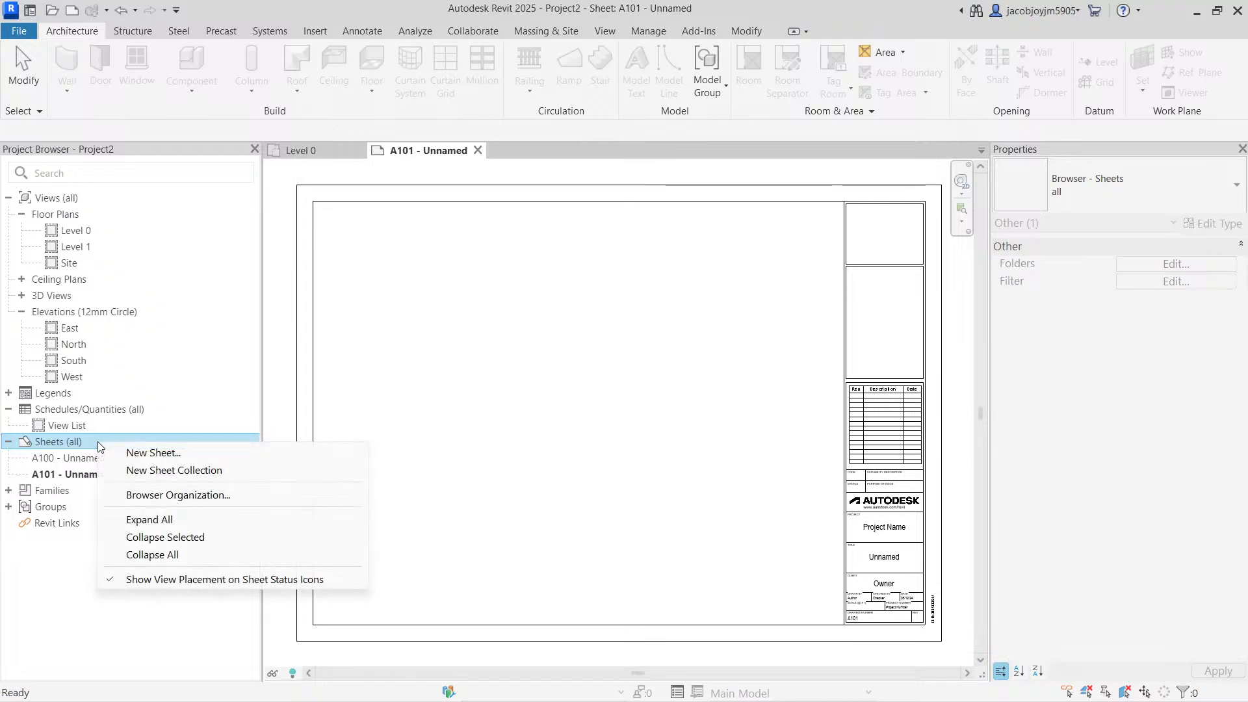
pyautogui.click(149, 449)
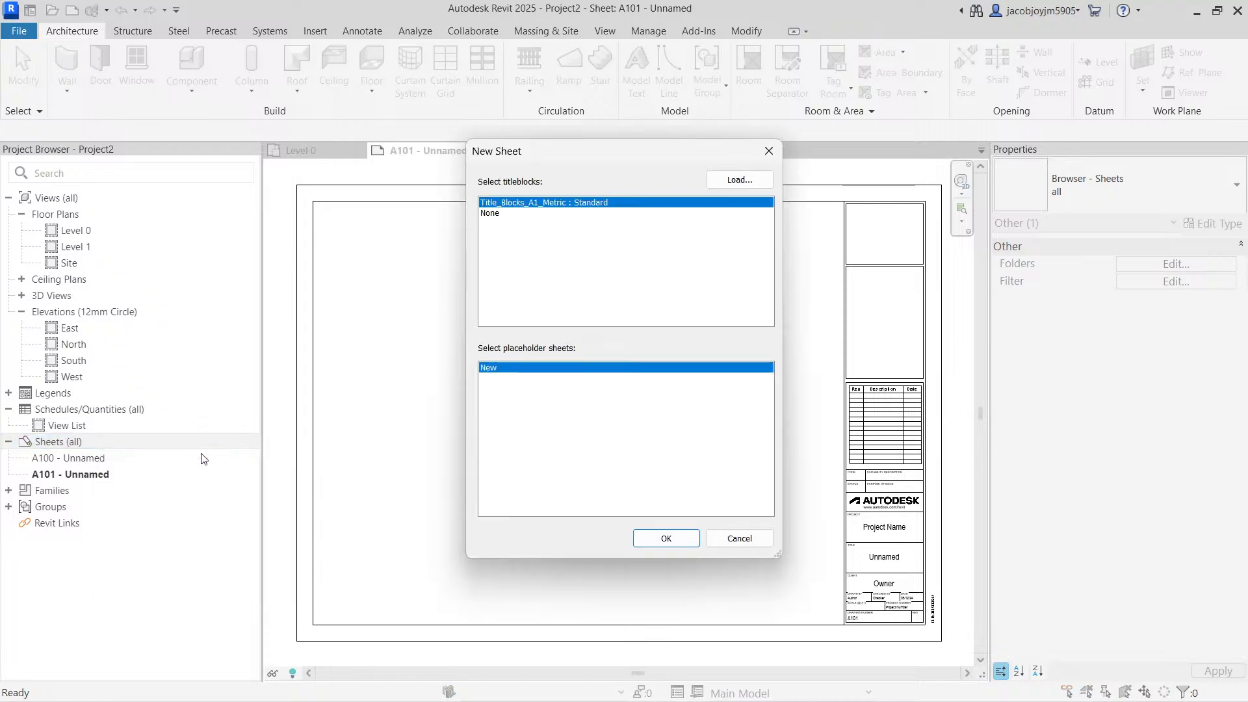
pyautogui.click(690, 542)
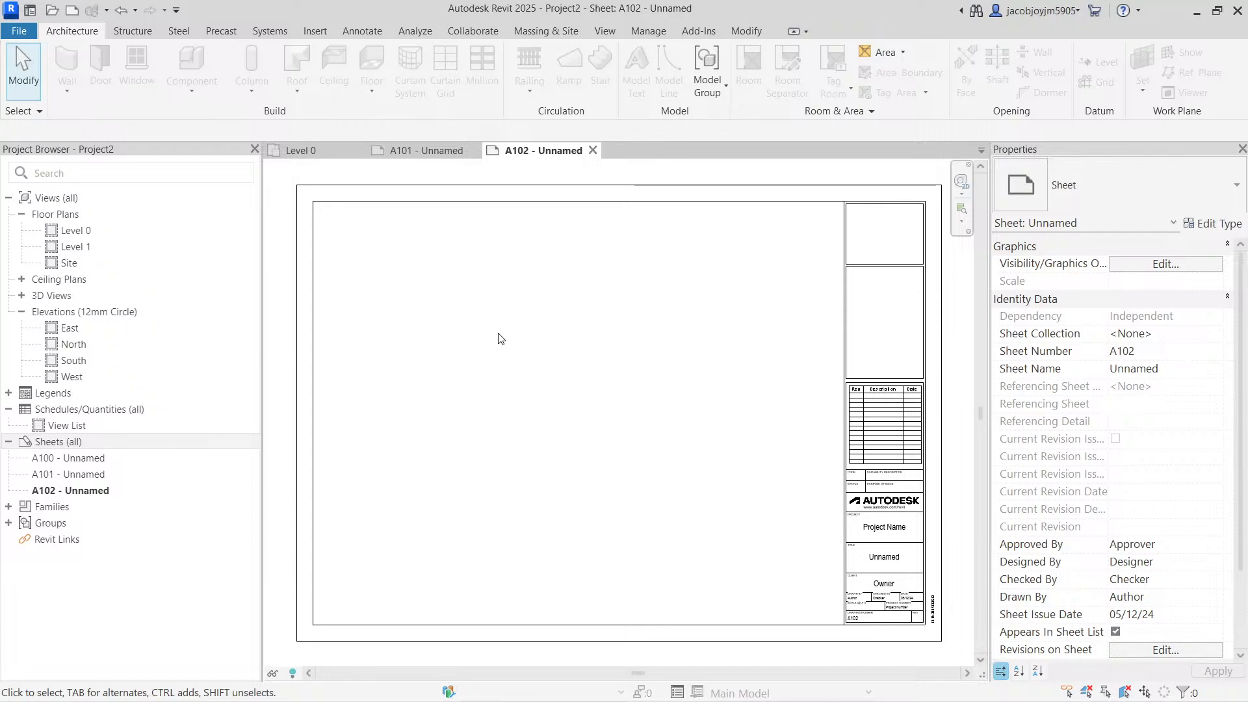
# - Examine the revision schedule in the new sheet's title block and open the project's Sheet Issues/Revisions settings
pyautogui.moveTo(701, 425); pyautogui.dragTo(601, 419, button='middle')
pyautogui.scroll(1, 837, 410)
pyautogui.scroll(5, 837, 413)
pyautogui.moveTo(854, 452); pyautogui.dragTo(852, 435, button='middle')
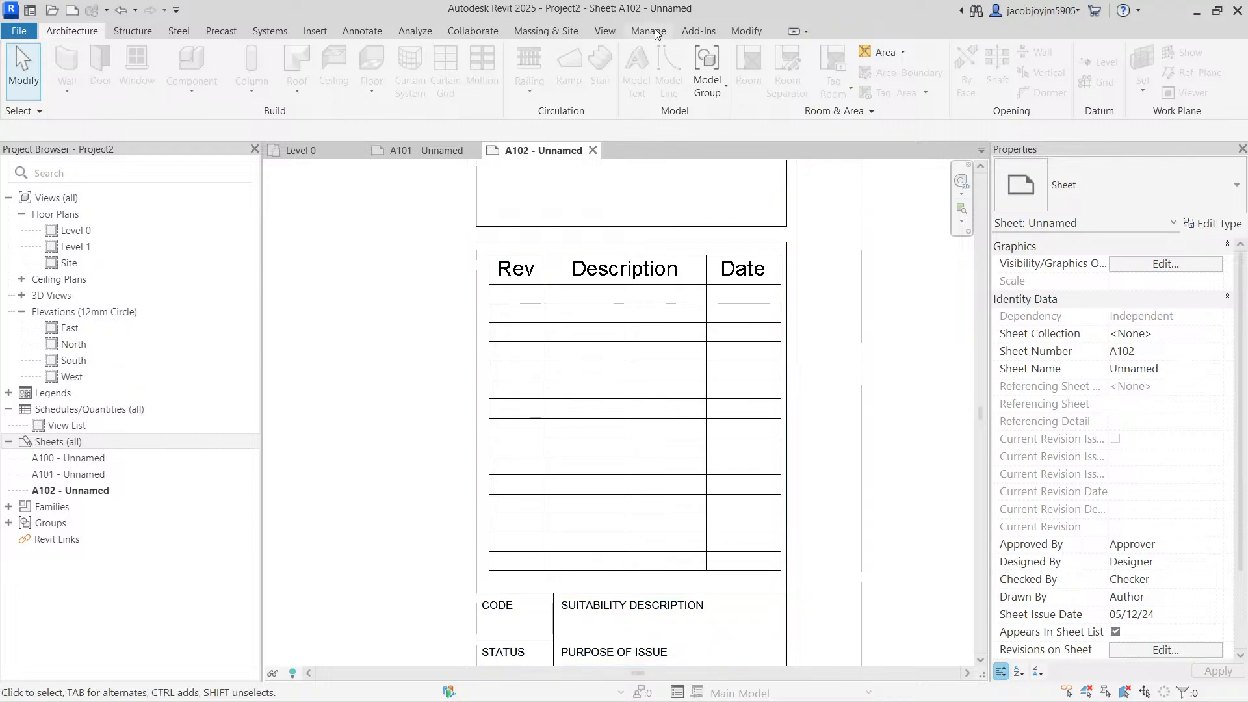
pyautogui.click(609, 32)
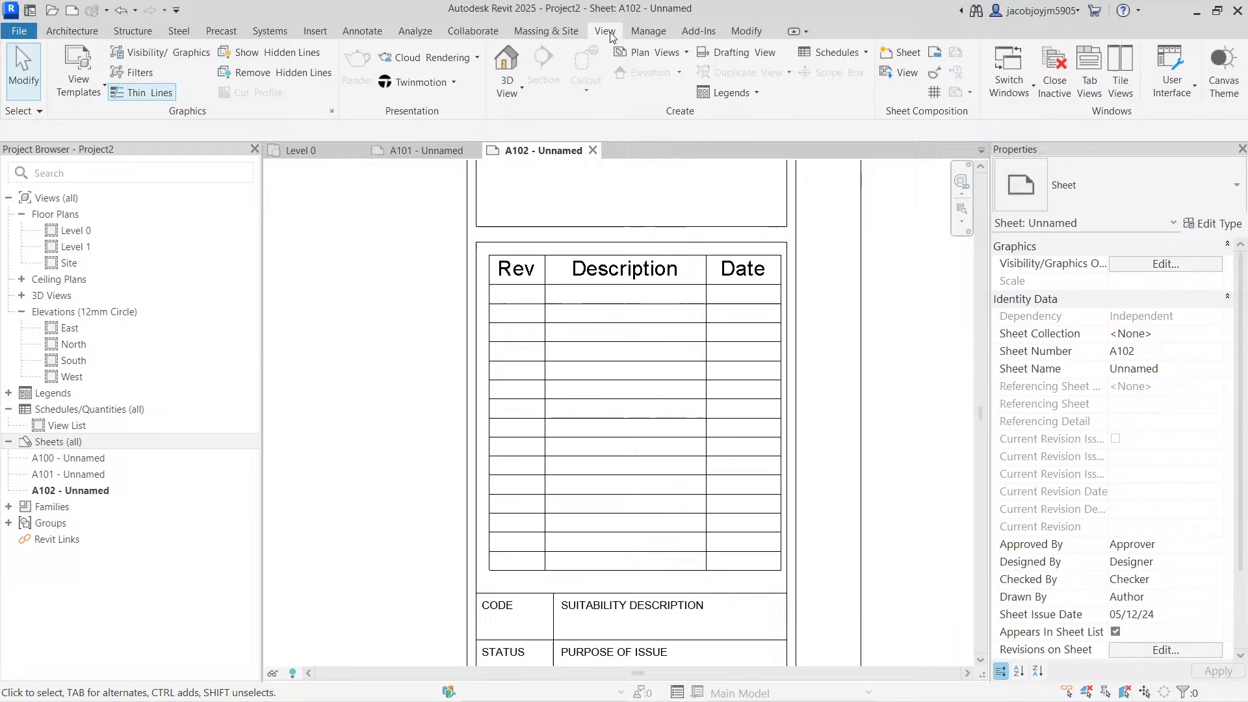
pyautogui.click(927, 71)
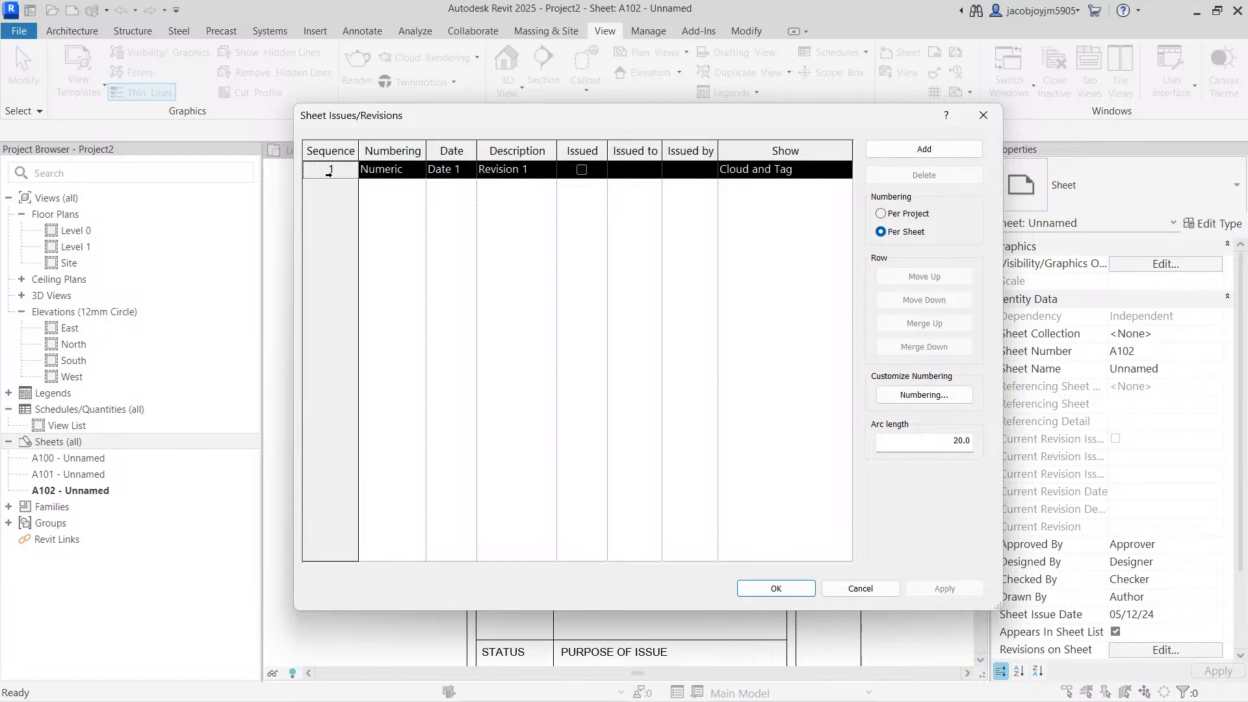
# - Set the date of revision sequence 1 to 22/5/2024 and accept the revision settings
pyautogui.click(463, 171)
pyautogui.moveTo(463, 171); pyautogui.dragTo(411, 172)
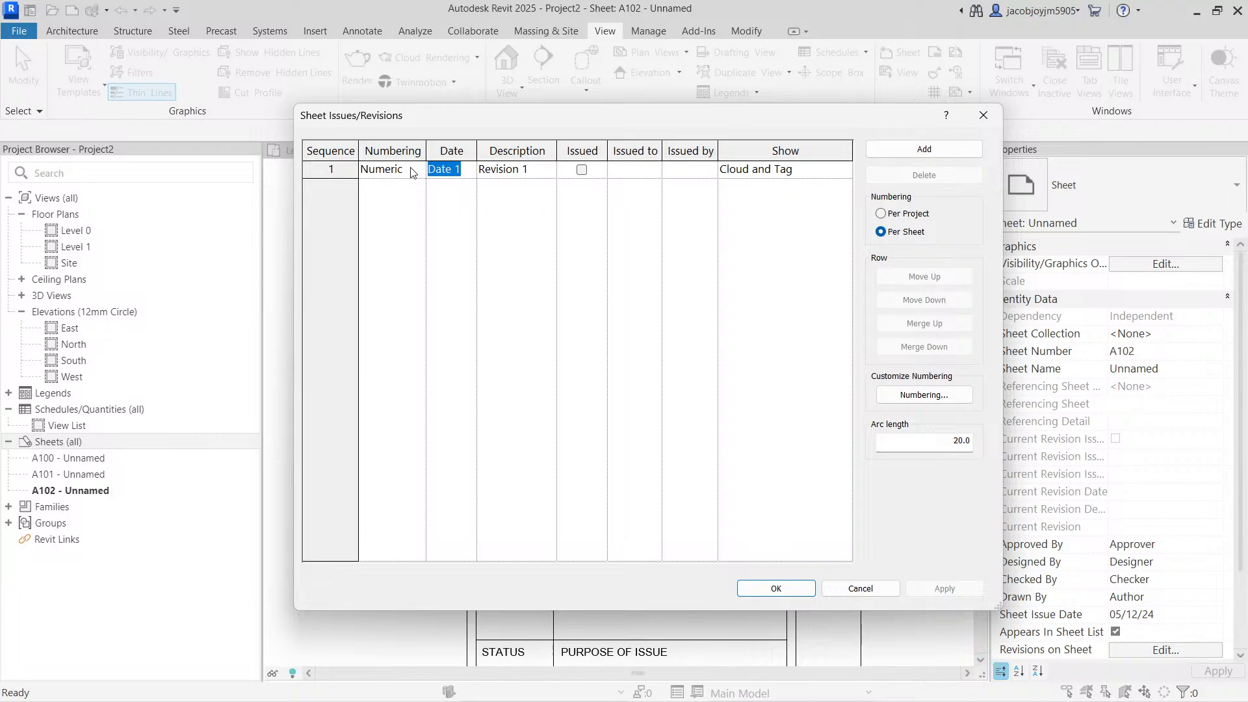
pyautogui.write('22/5/2024')
pyautogui.click(534, 171)
pyautogui.click(447, 171)
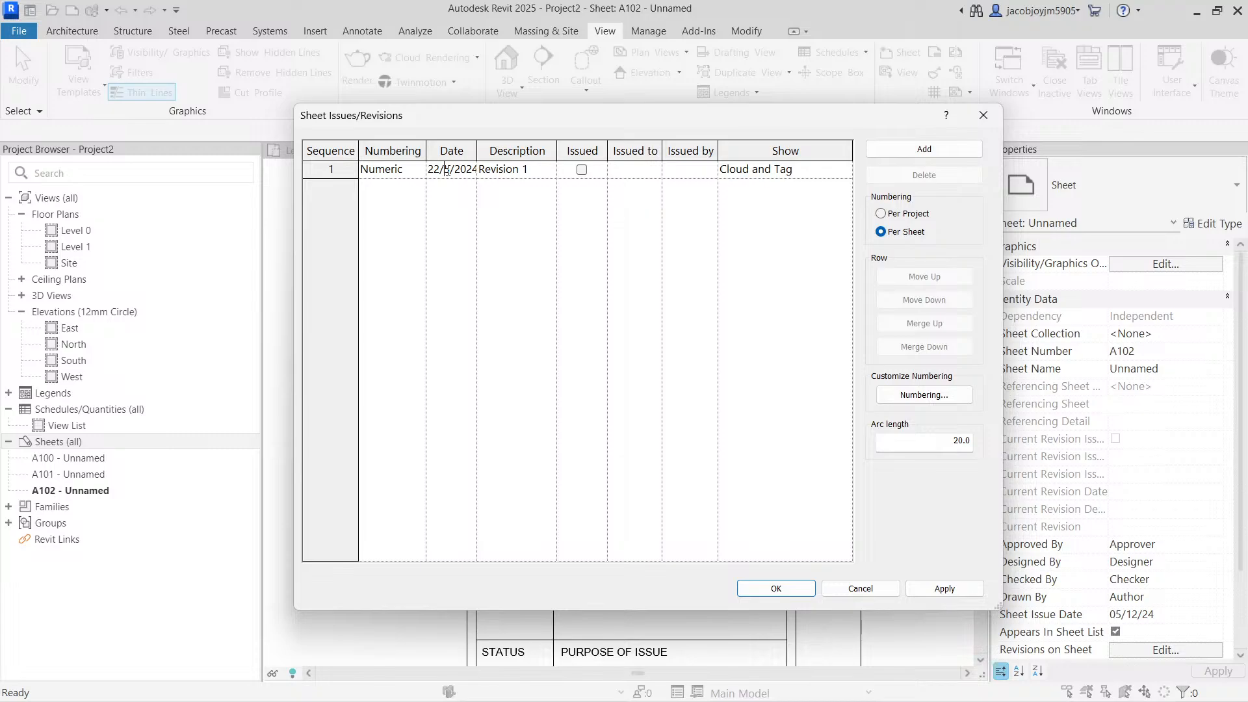
pyautogui.click(540, 170)
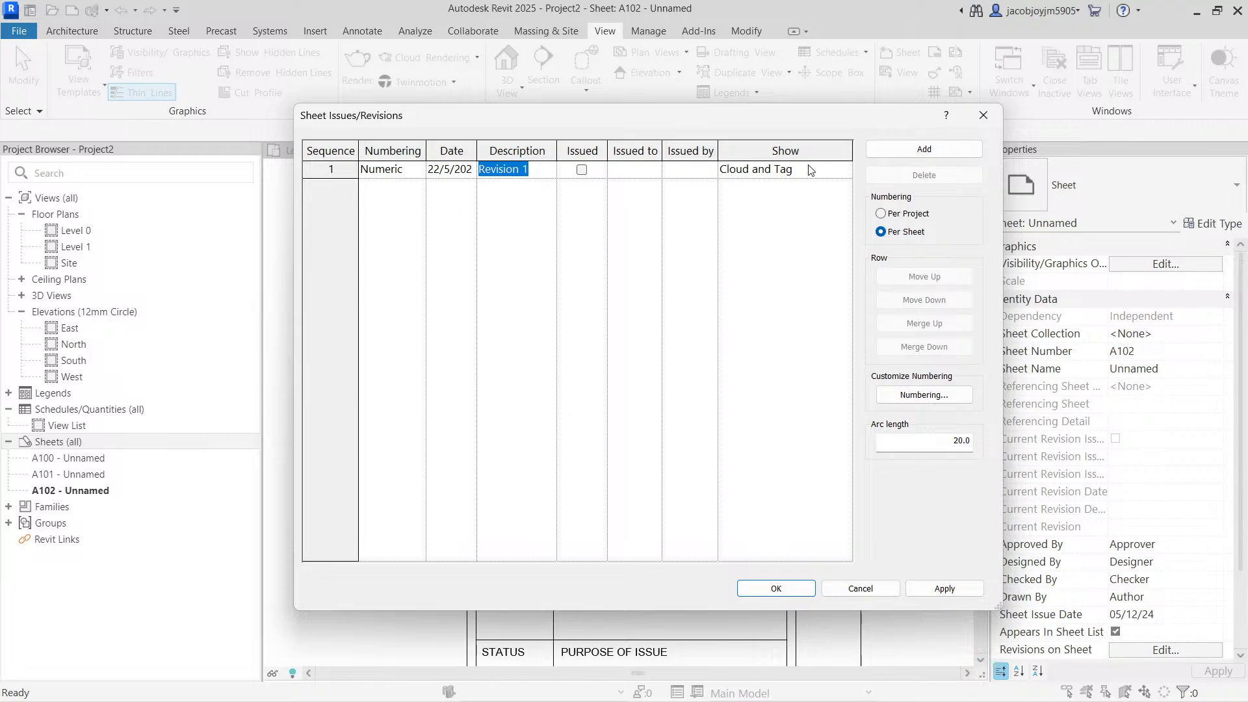
pyautogui.click(779, 170)
pyautogui.click(783, 593)
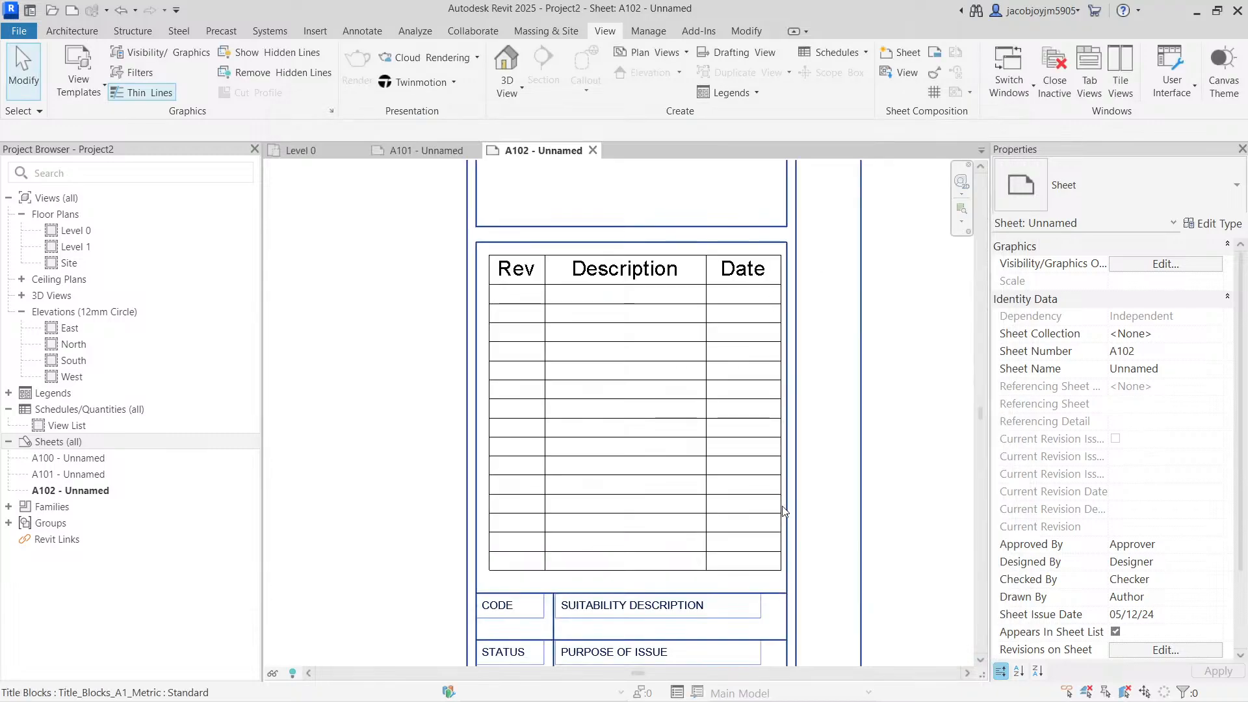
# - Include Seq. 1 - Revision 1 in the revision schedule of sheet A102 through its Revisions on Sheet property
pyautogui.scroll(-3, 797, 384)
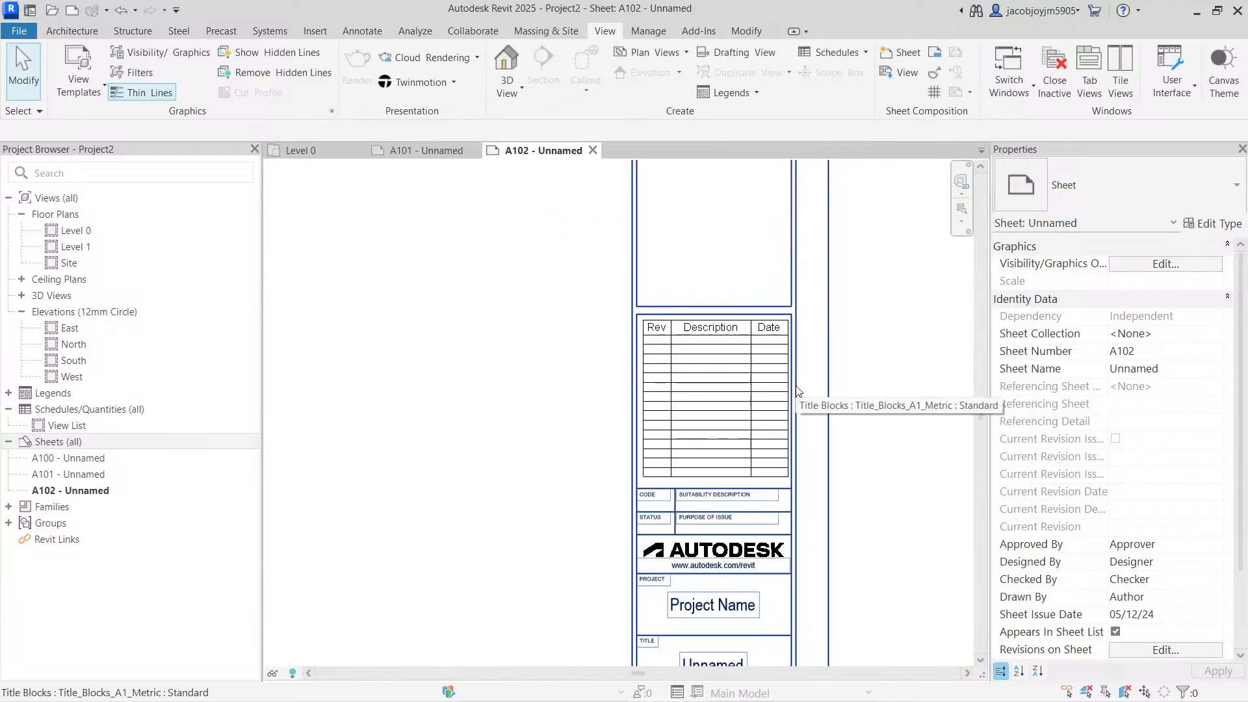
pyautogui.middleClick(851, 365)
pyautogui.middleClick(850, 365)
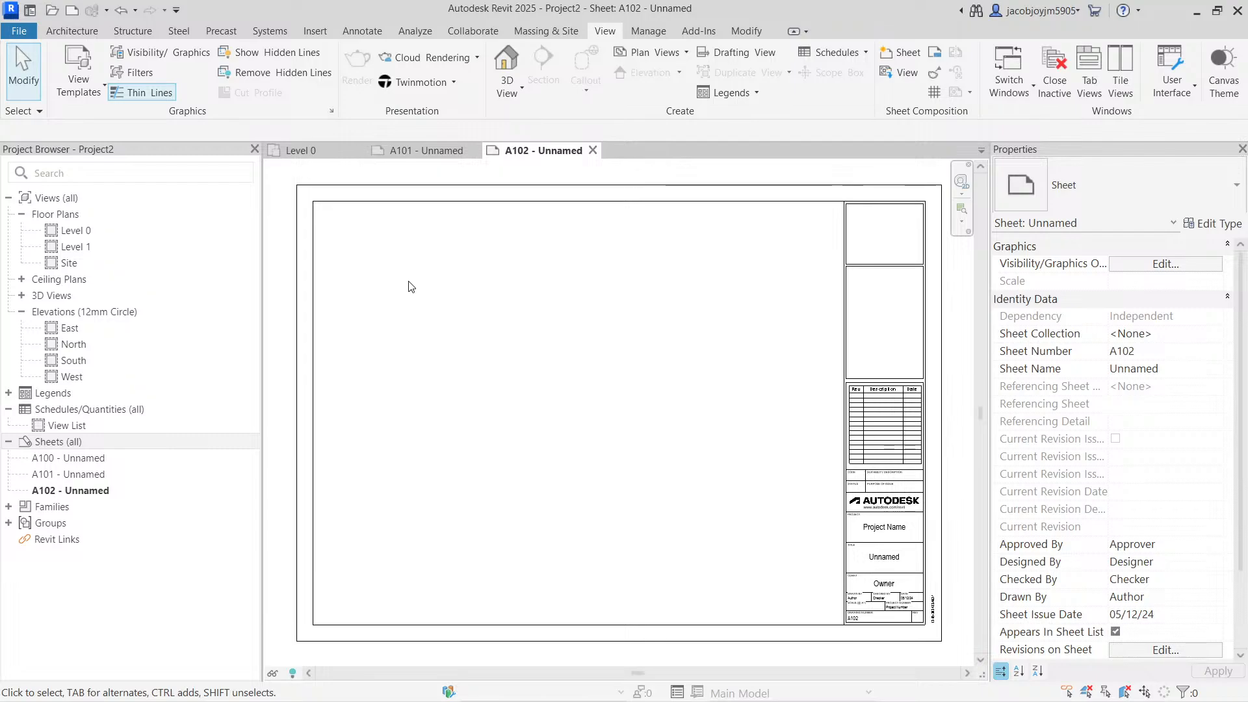
pyautogui.scroll(2, 956, 448)
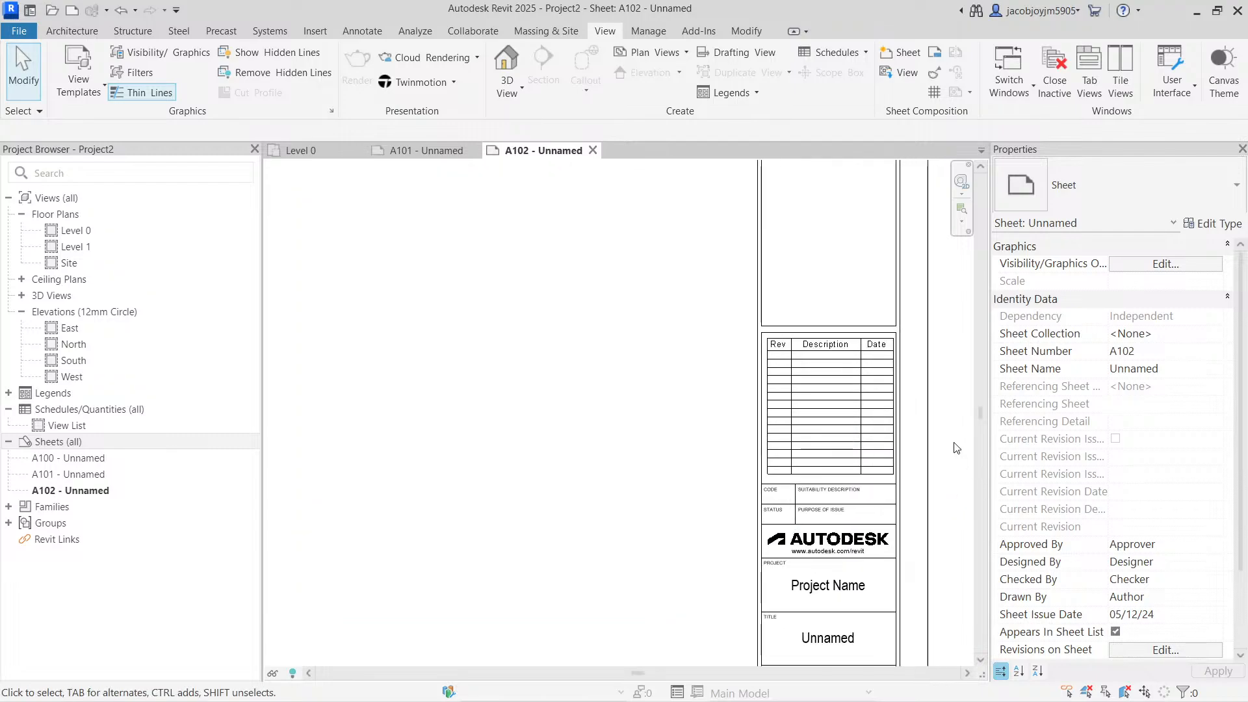
pyautogui.scroll(2, 779, 353)
pyautogui.moveTo(789, 364); pyautogui.dragTo(667, 356, button='middle')
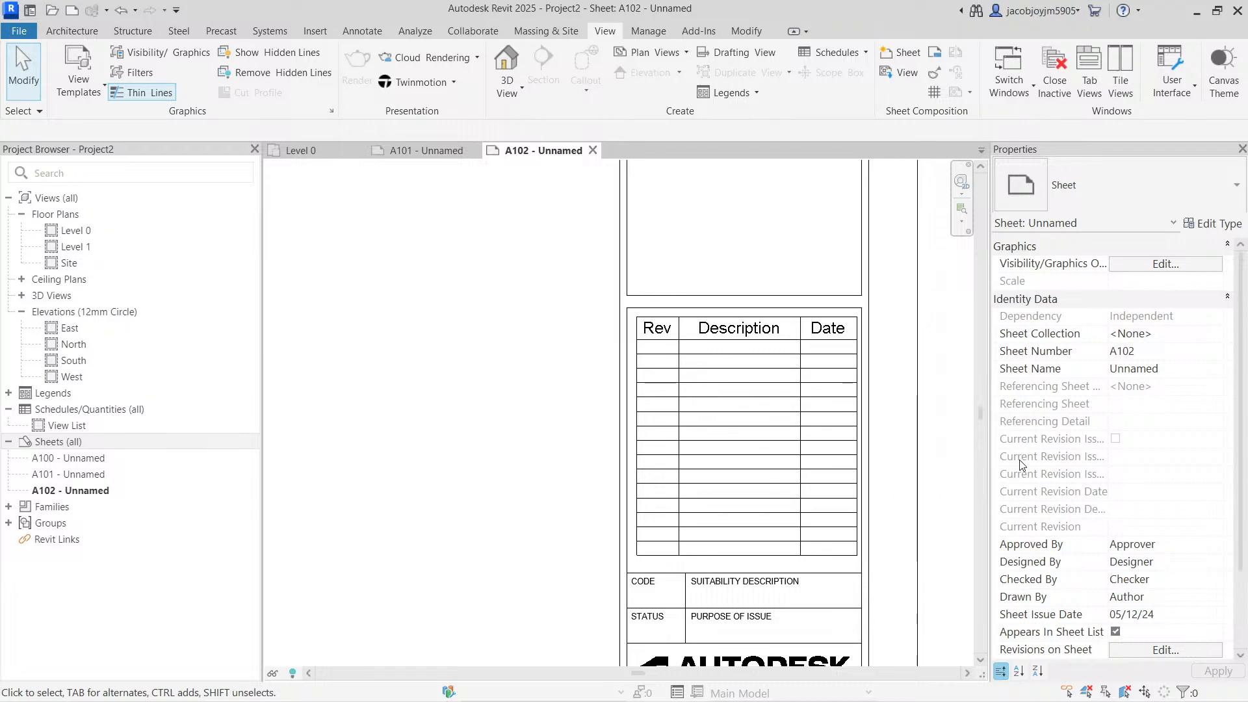
pyautogui.scroll(-2, 1040, 462)
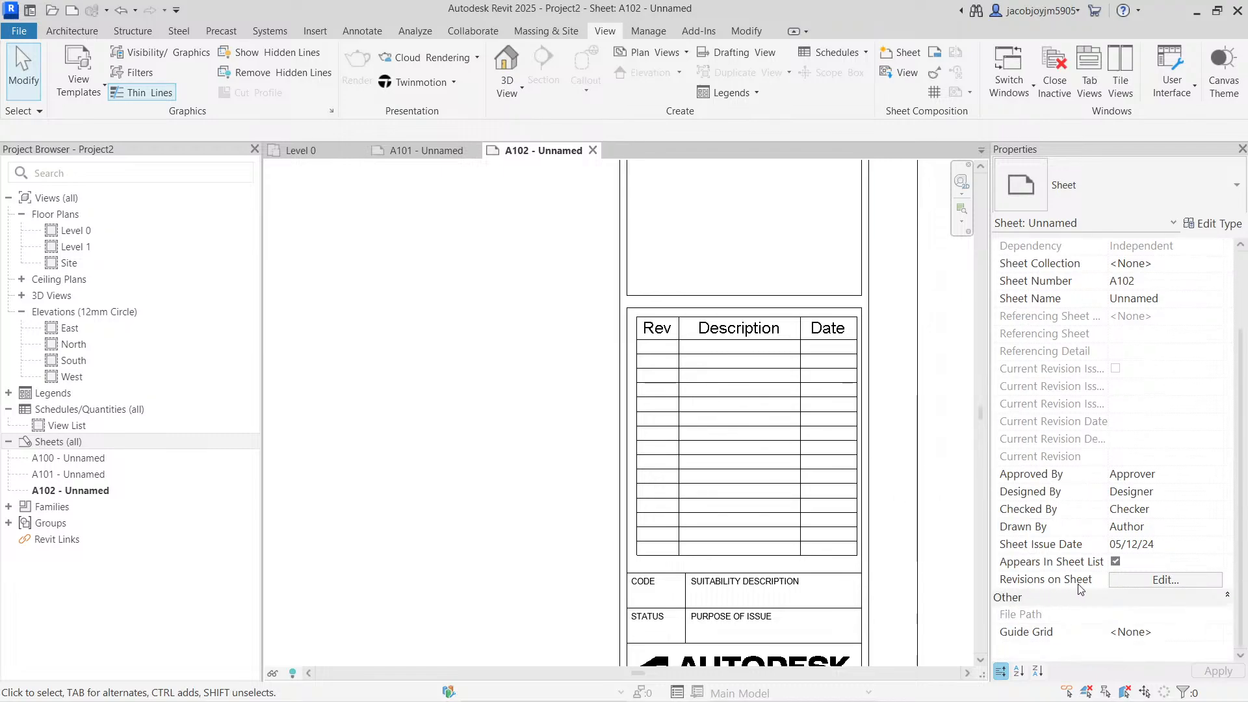
pyautogui.click(1151, 581)
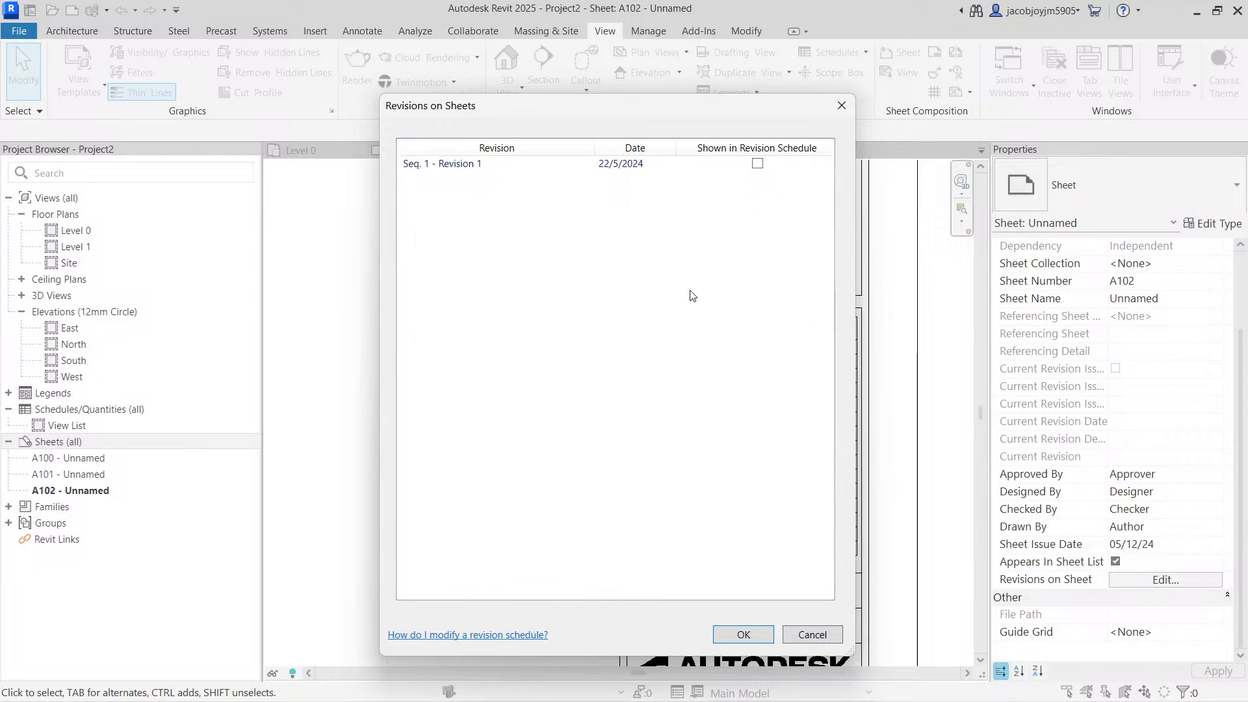
pyautogui.moveTo(659, 116); pyautogui.dragTo(365, 116)
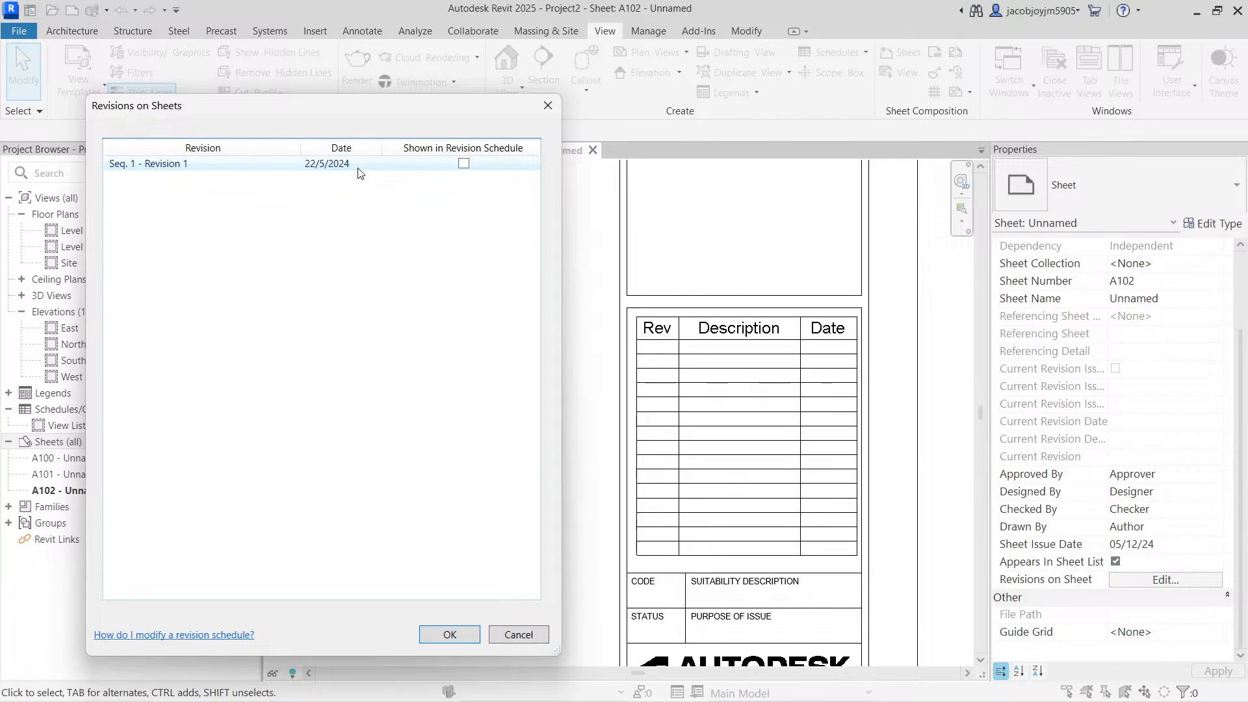
pyautogui.click(464, 164)
pyautogui.click(448, 635)
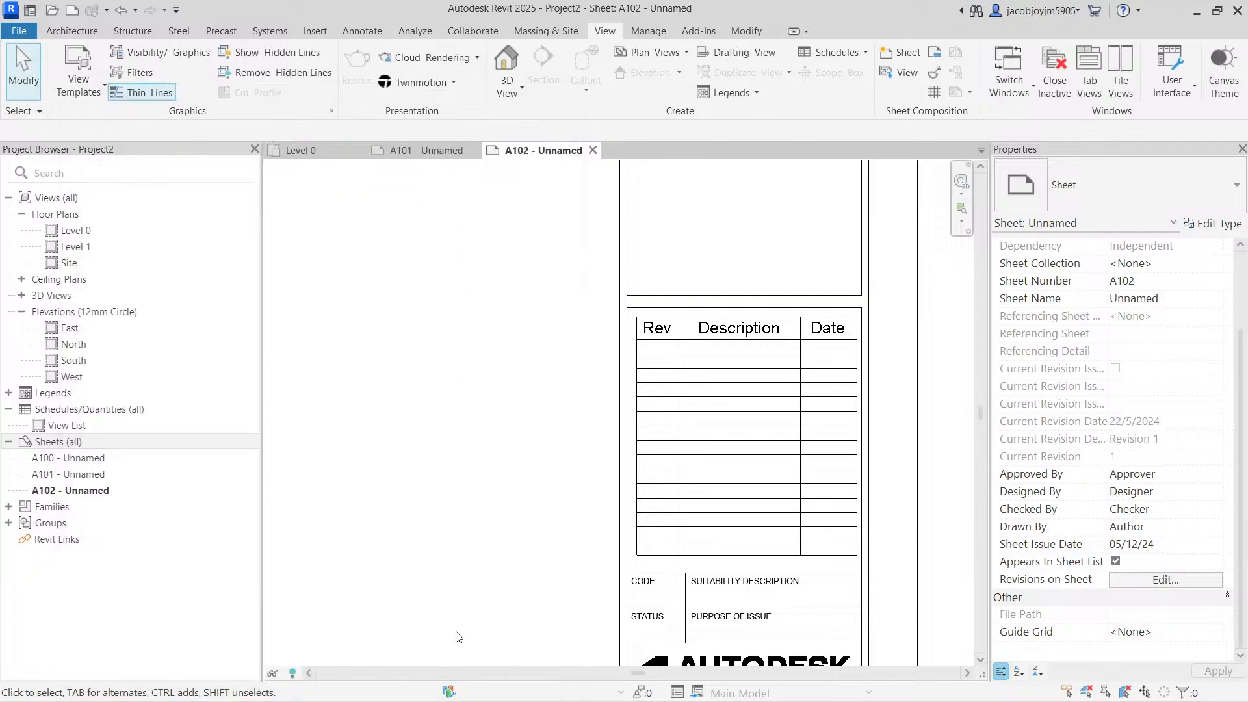
# - Set revision sequence 1's numbering to None and its description to First Issue, and accept the Sheet Issues/Revisions settings
pyautogui.scroll(2, 796, 341)
pyautogui.scroll(2, 794, 337)
pyautogui.moveTo(702, 376); pyautogui.dragTo(592, 364, button='middle')
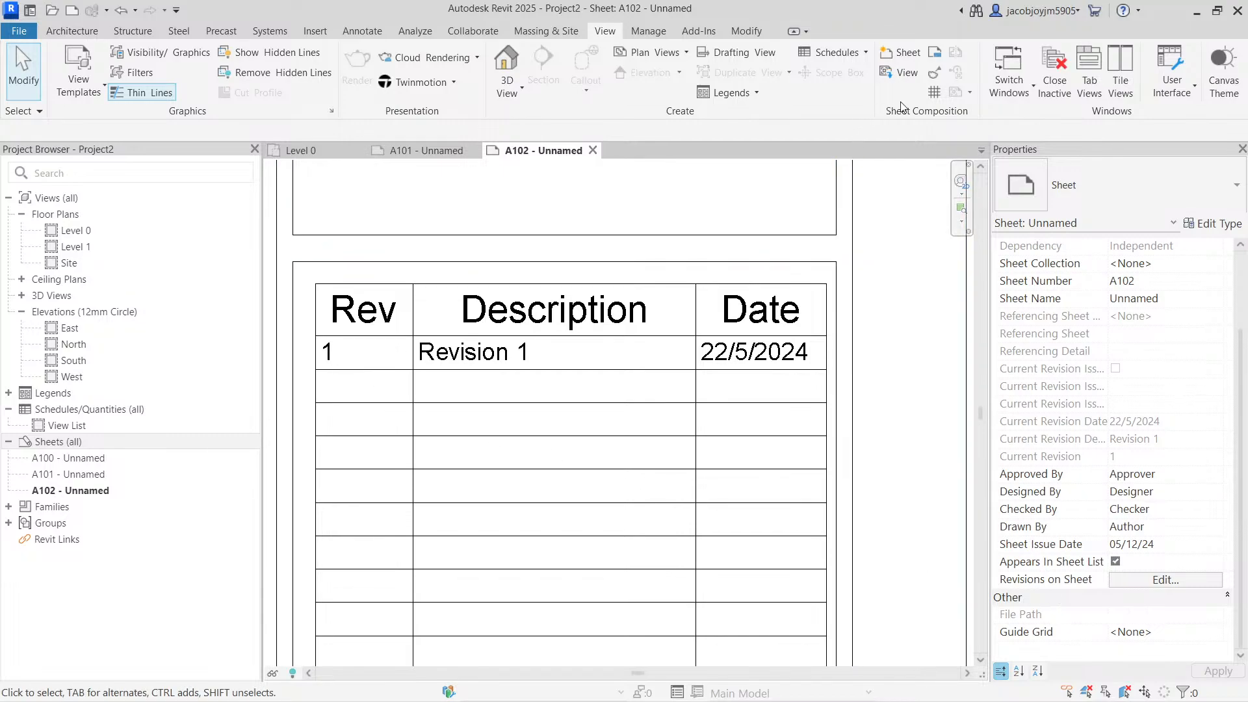
pyautogui.click(930, 73)
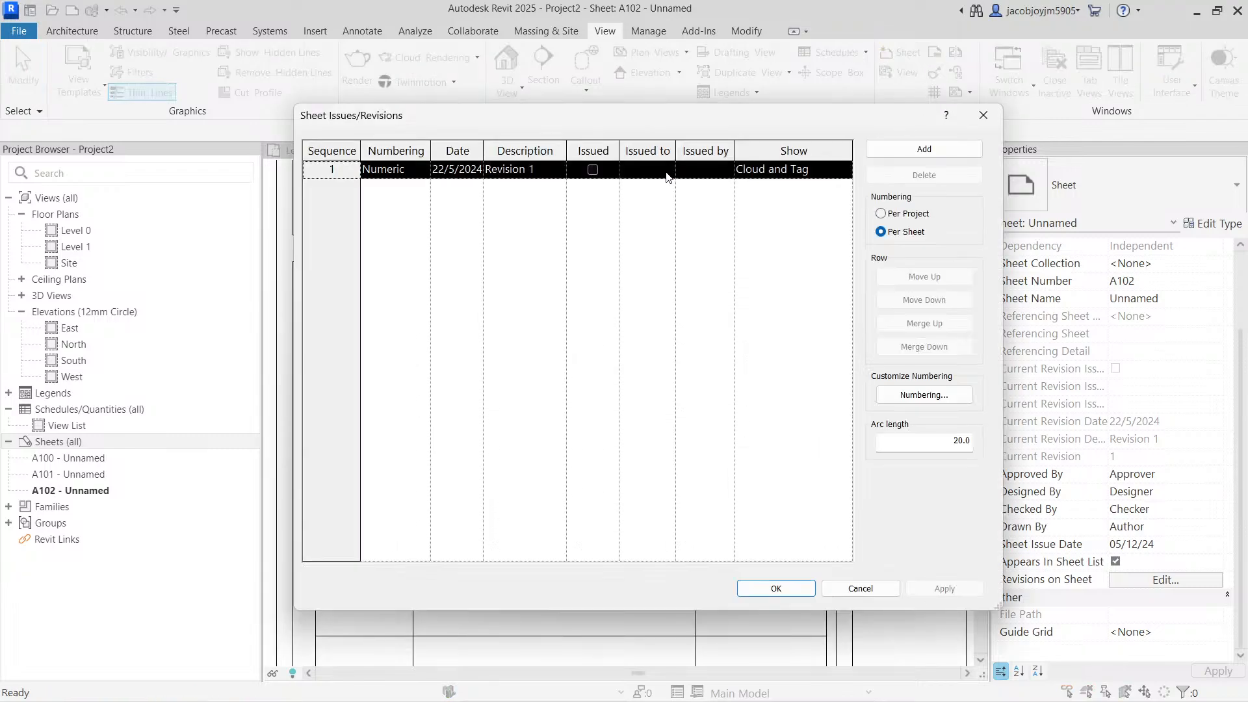
pyautogui.click(421, 170)
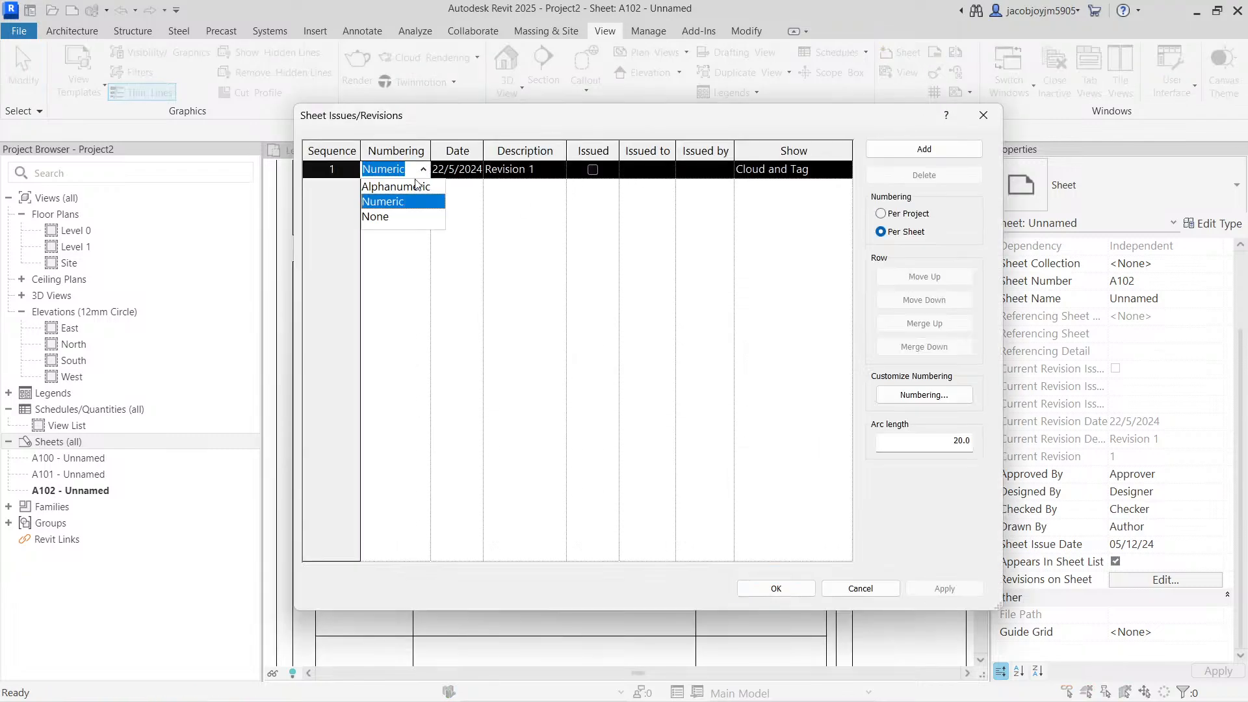
pyautogui.click(405, 218)
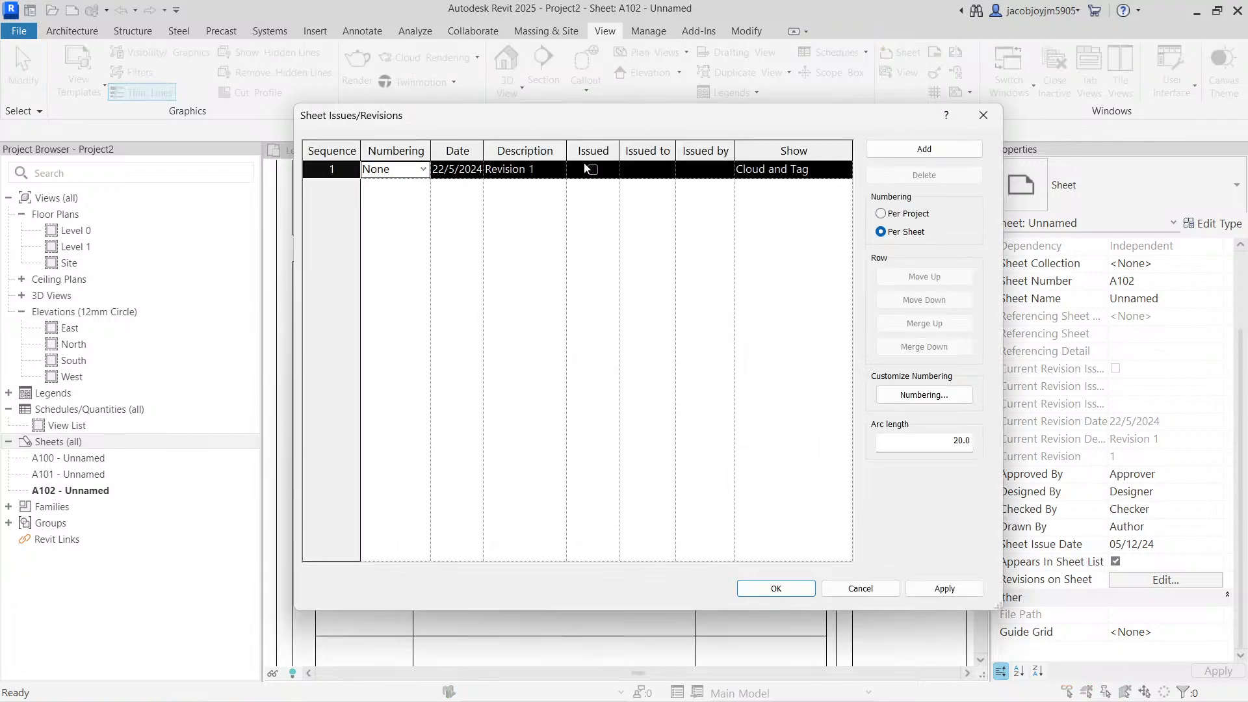
pyautogui.click(561, 171)
pyautogui.write('First')
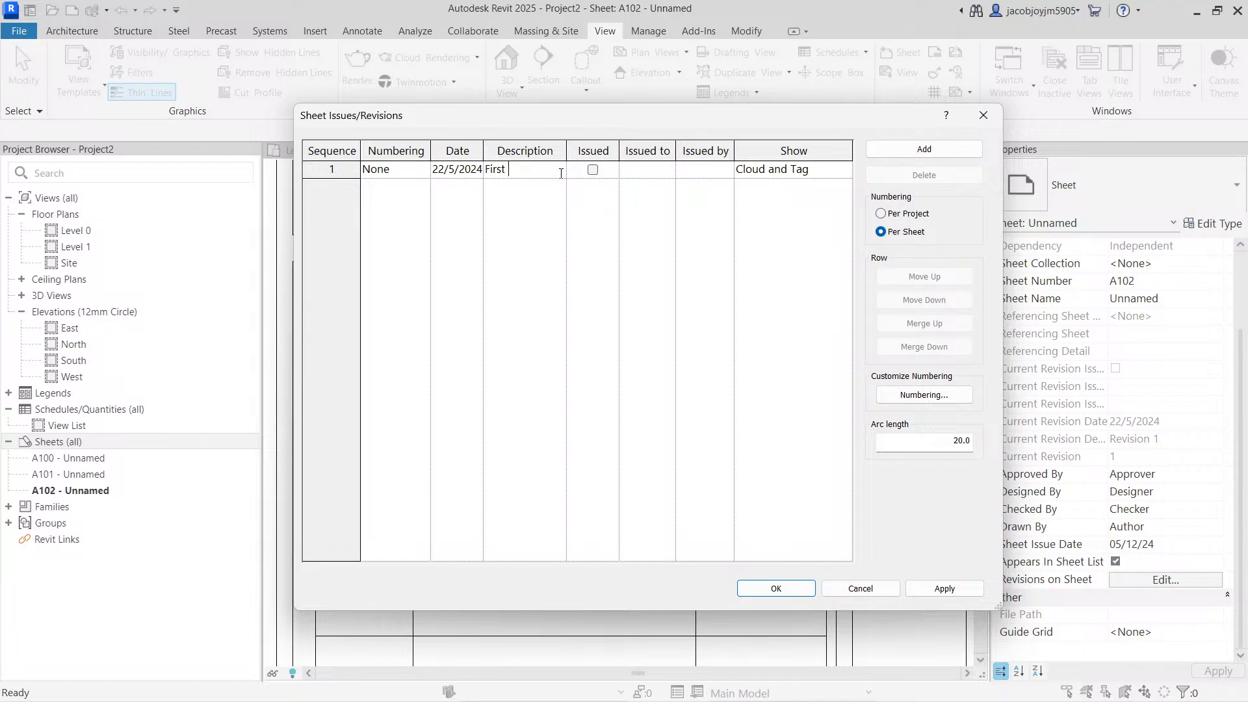
pyautogui.write(' Issue')
pyautogui.click(793, 592)
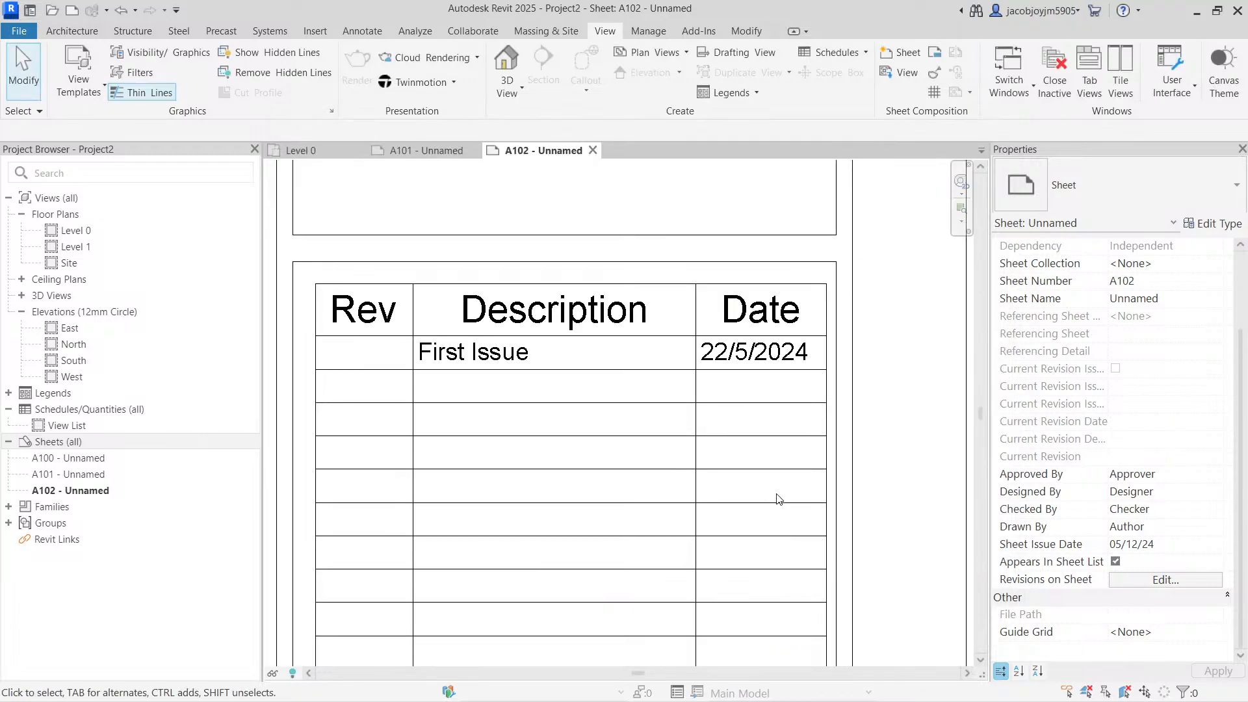
# - Check the first row of A102's revision schedule and open sheet A100
pyautogui.scroll(-1, 779, 499)
pyautogui.scroll(3, 508, 349)
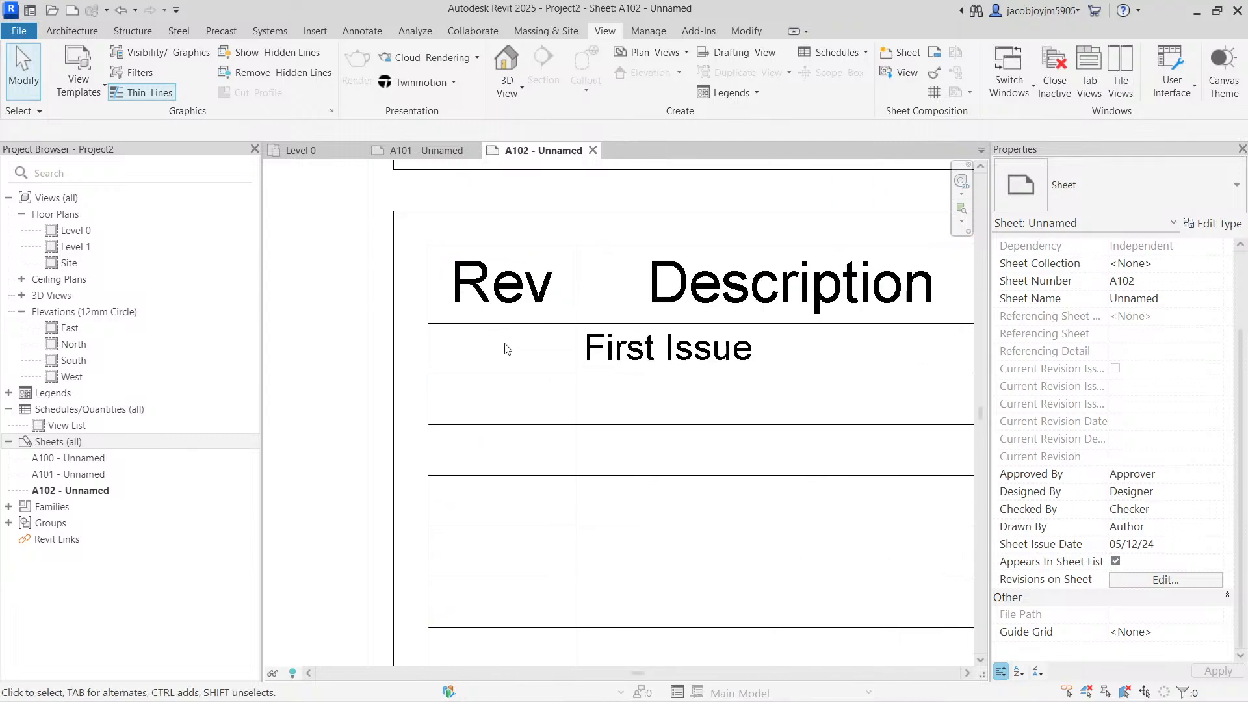
pyautogui.scroll(-1, 506, 351)
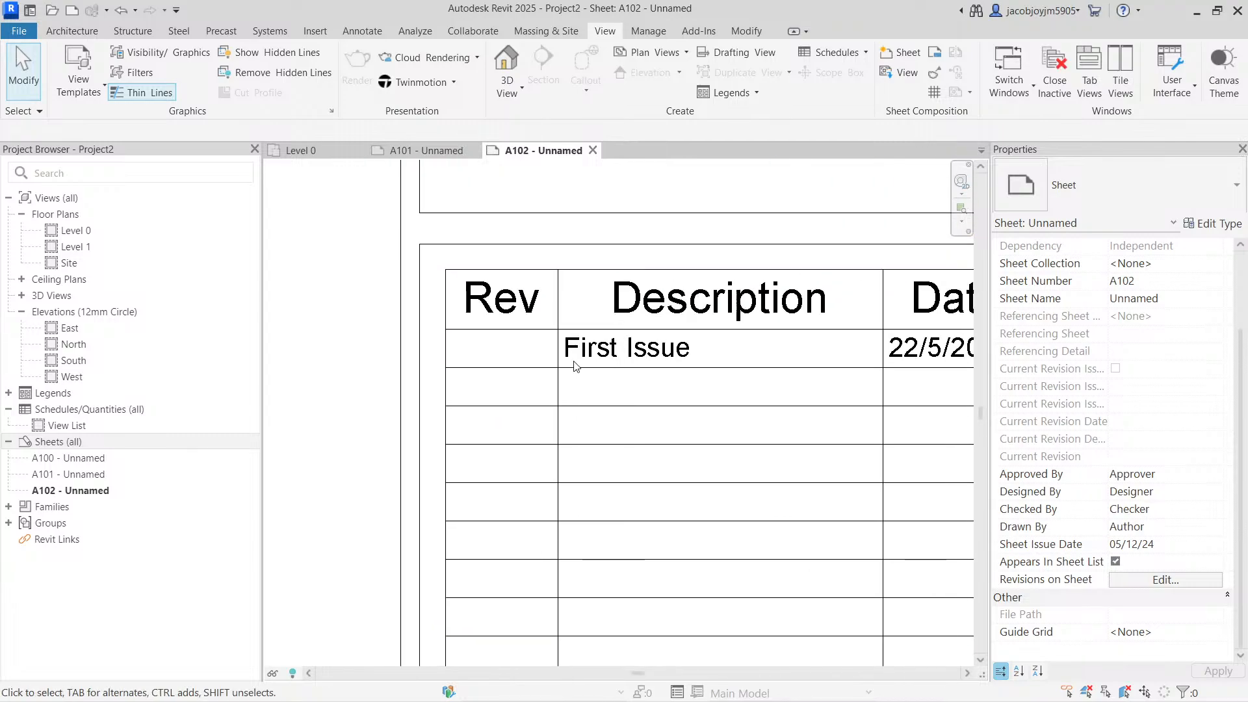
pyautogui.scroll(-1, 701, 356)
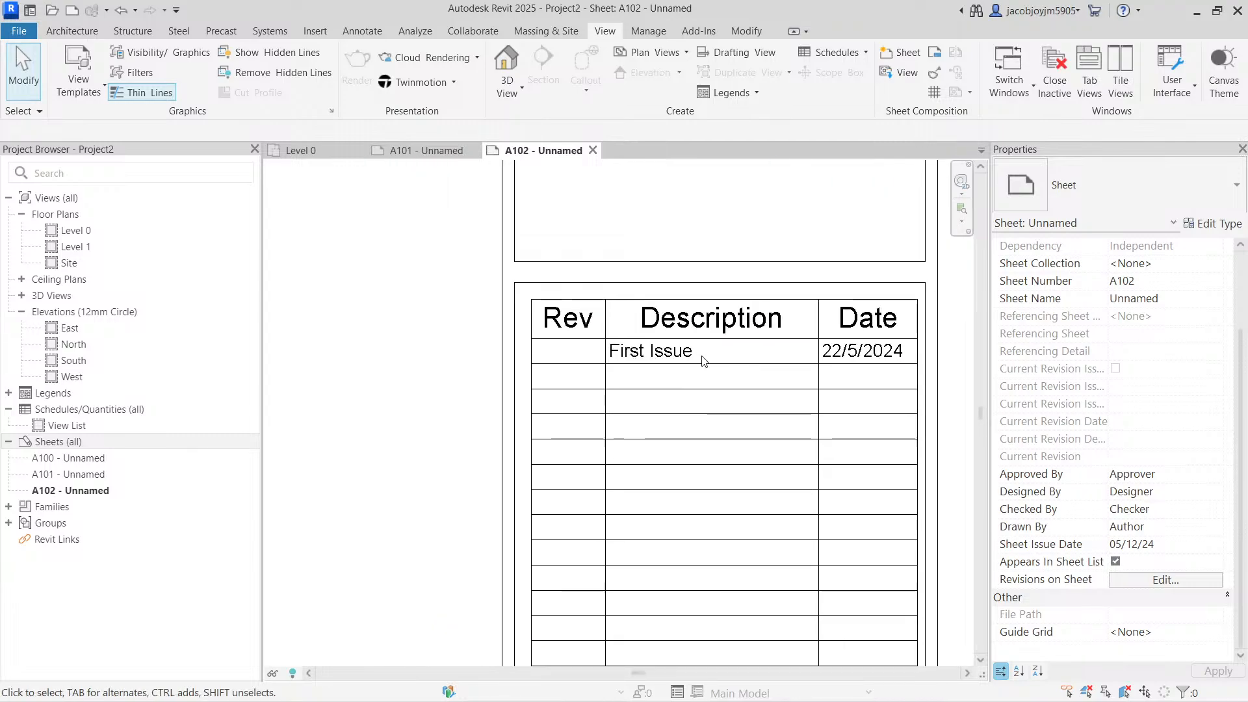
pyautogui.middleClick(881, 354)
pyautogui.middleClick(881, 355)
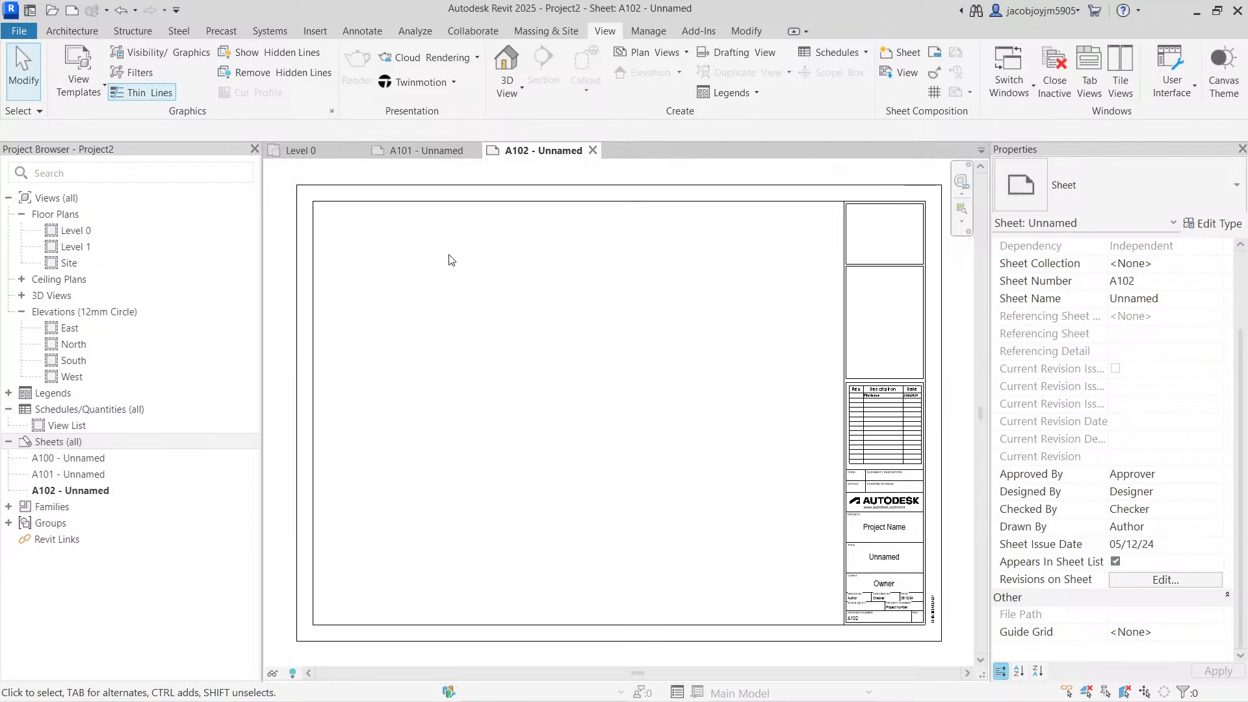
pyautogui.doubleClick(167, 458)
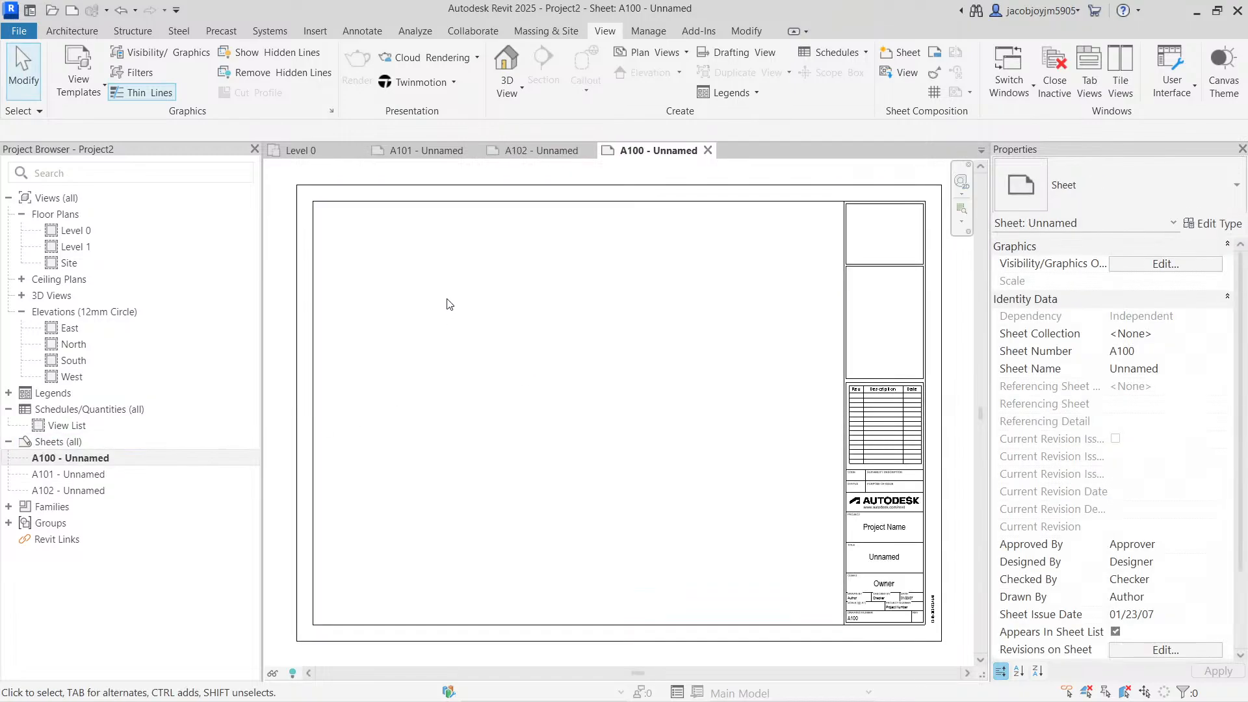
pyautogui.click(767, 195)
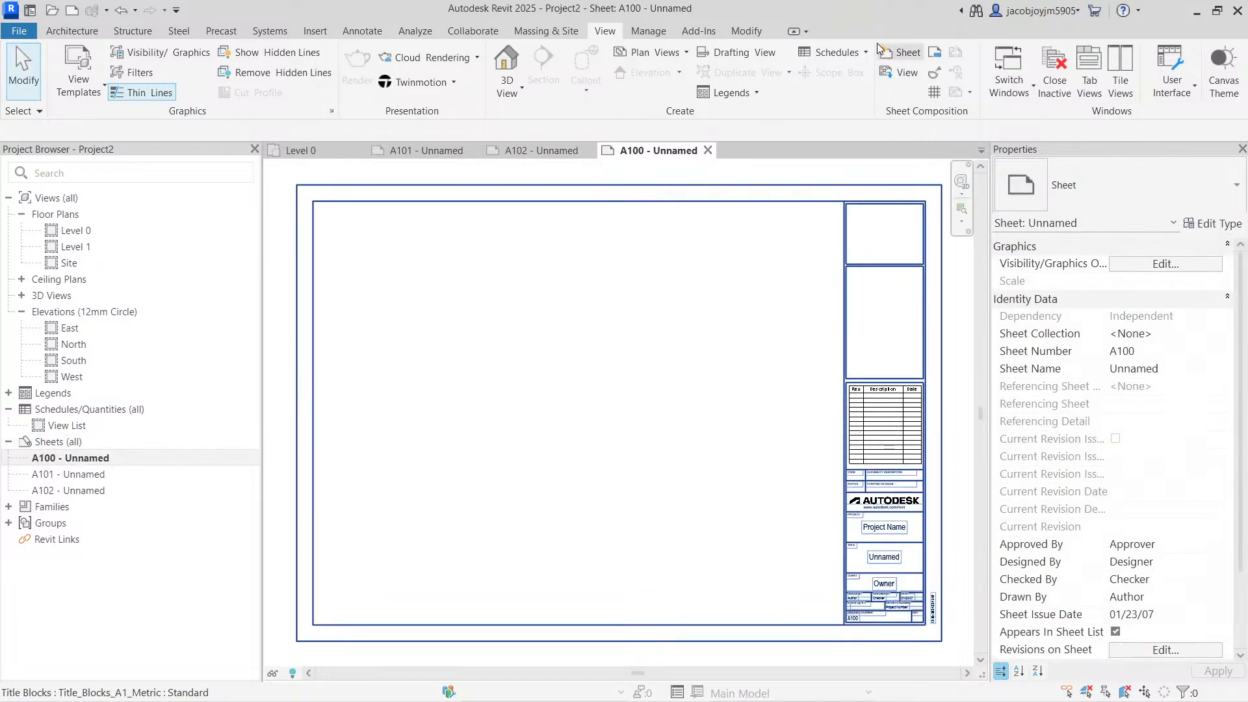
pyautogui.press('Escape')
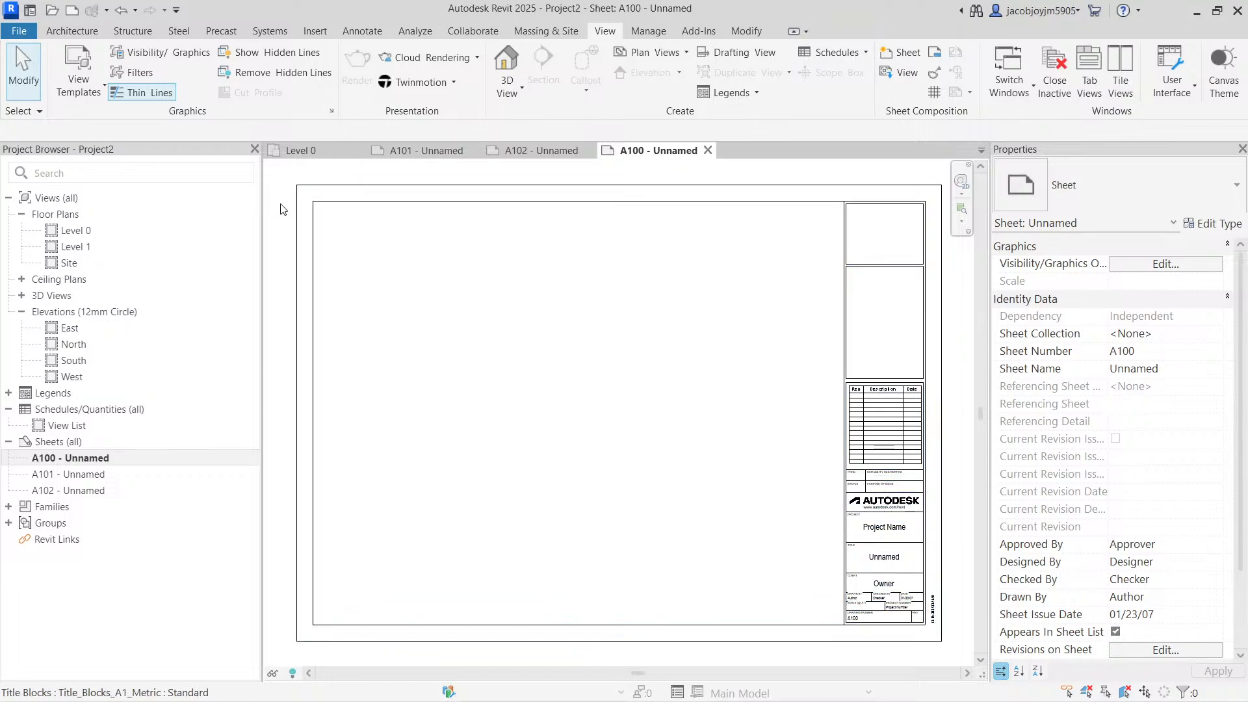
# - Add a second revision in the project's Sheet Issues/Revisions settings and set its numbering to Numeric
pyautogui.click(933, 74)
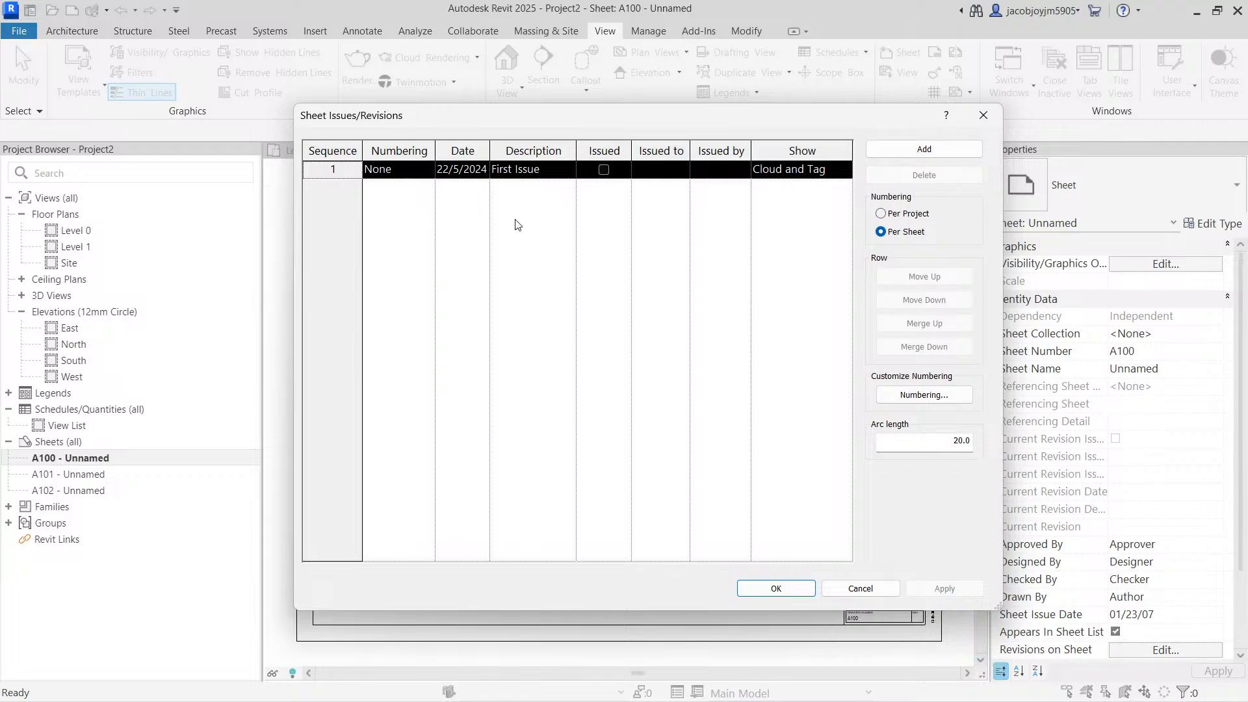
pyautogui.click(926, 150)
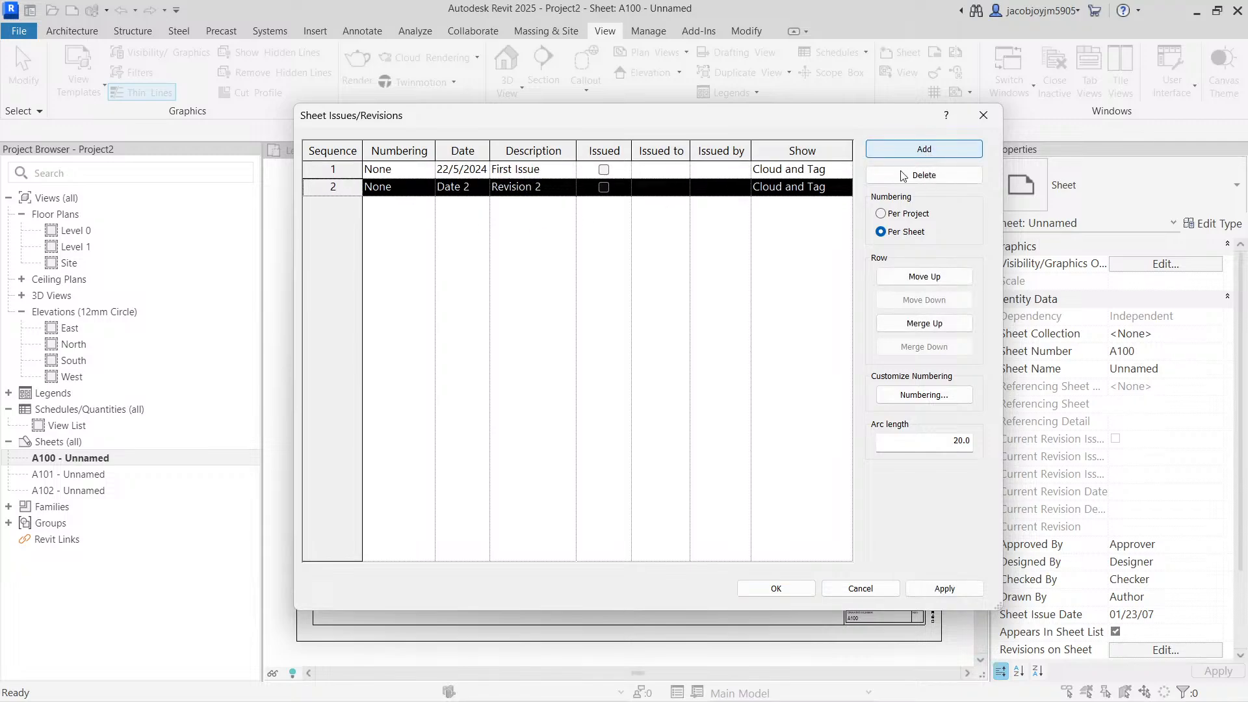
pyautogui.click(416, 187)
pyautogui.click(427, 189)
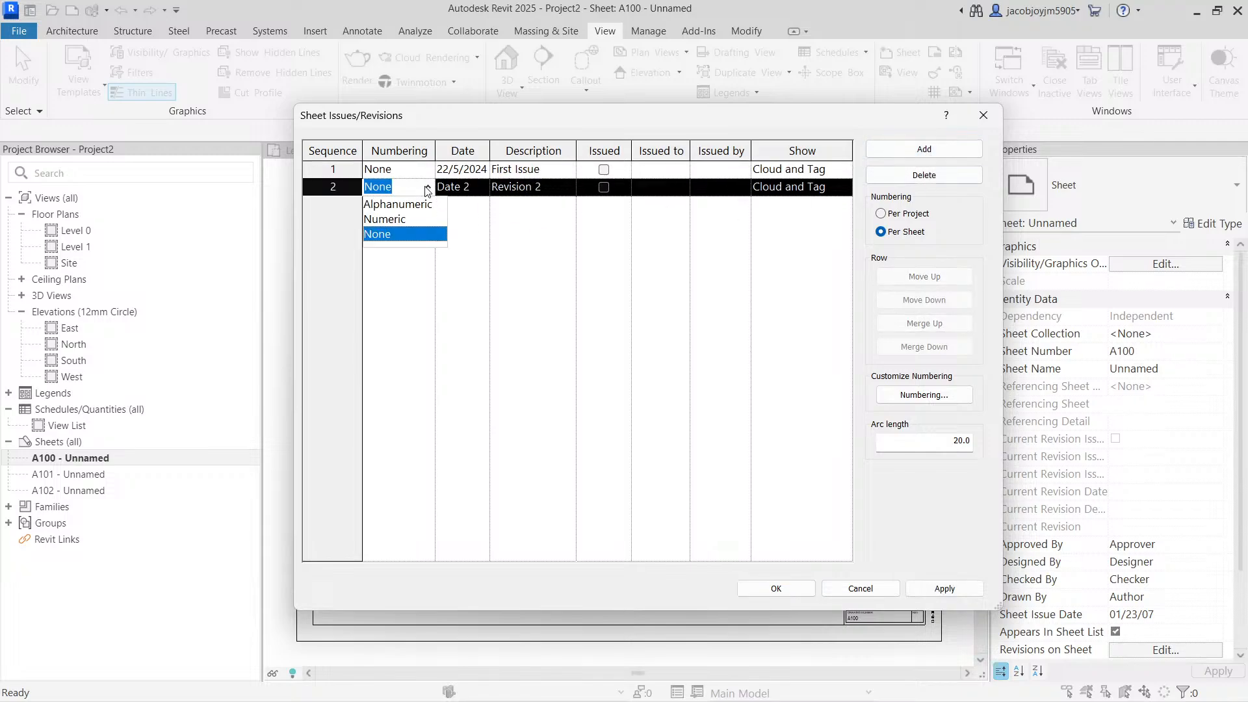
pyautogui.click(412, 220)
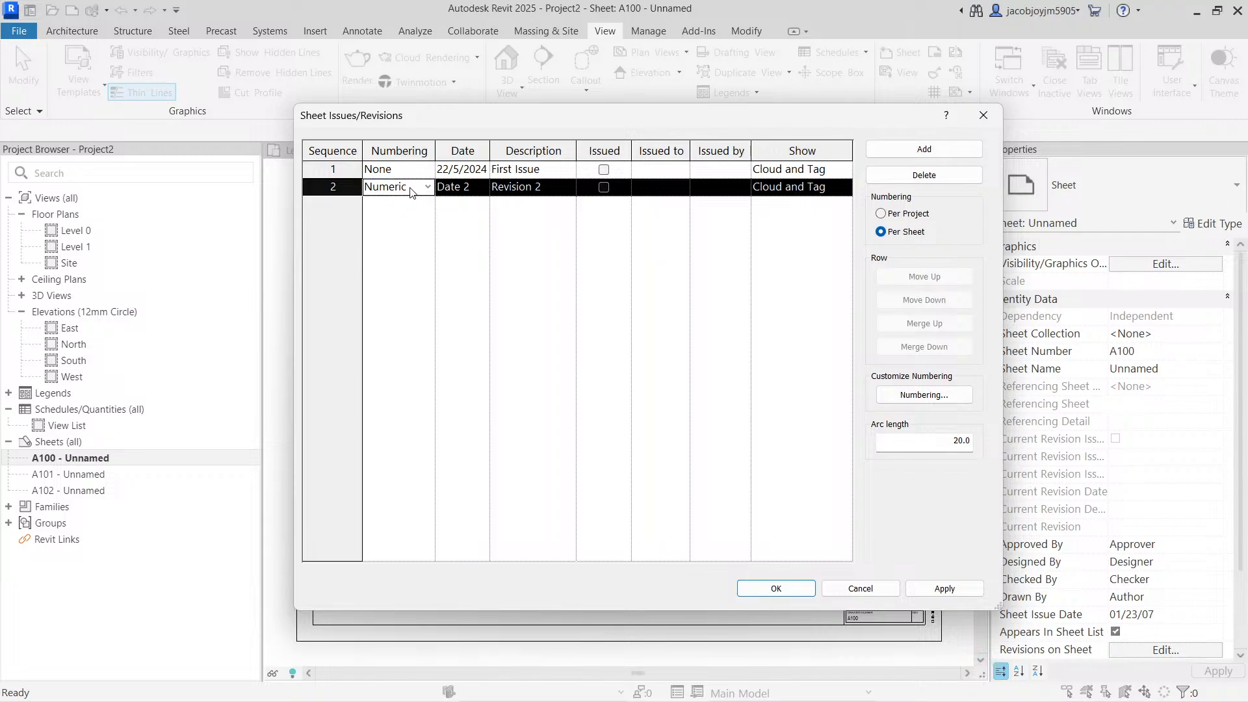
# - Set the description of revision sequence 2 to Revision 1 and accept the revision settings
pyautogui.click(477, 189)
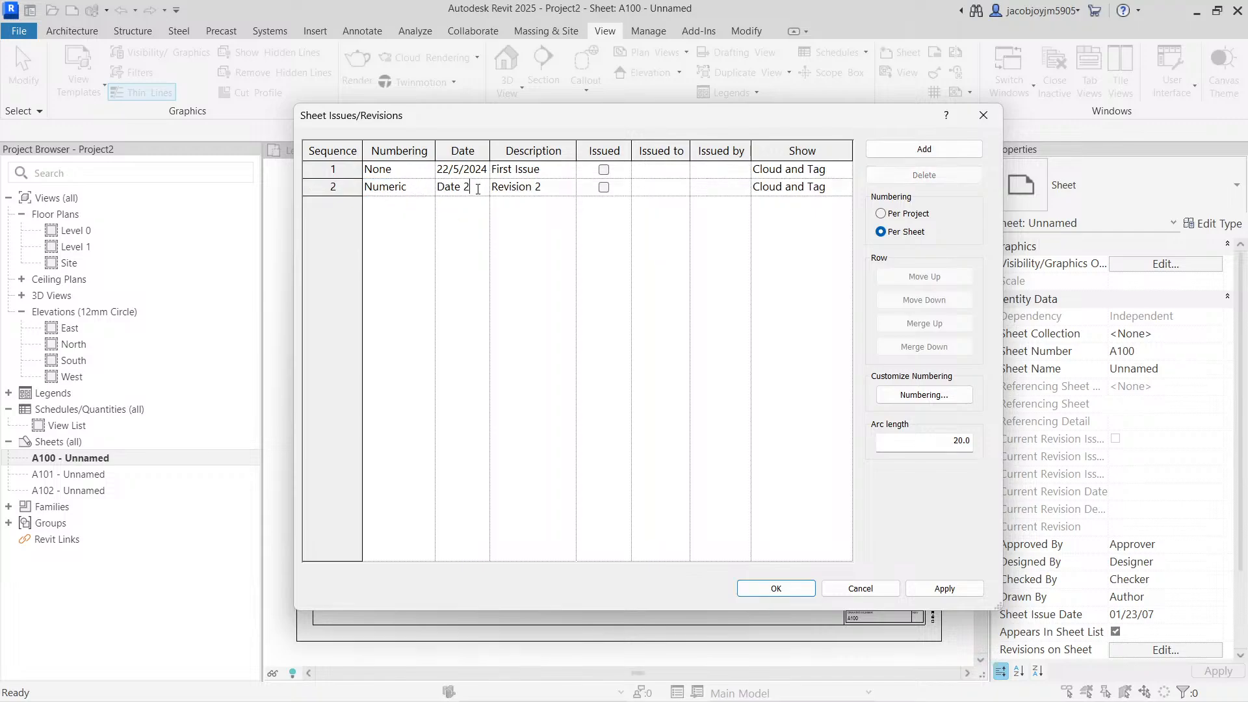
pyautogui.moveTo(478, 189); pyautogui.dragTo(420, 213)
pyautogui.press('Tab')
pyautogui.click(566, 186)
pyautogui.click(567, 171)
pyautogui.click(564, 192)
pyautogui.click(793, 590)
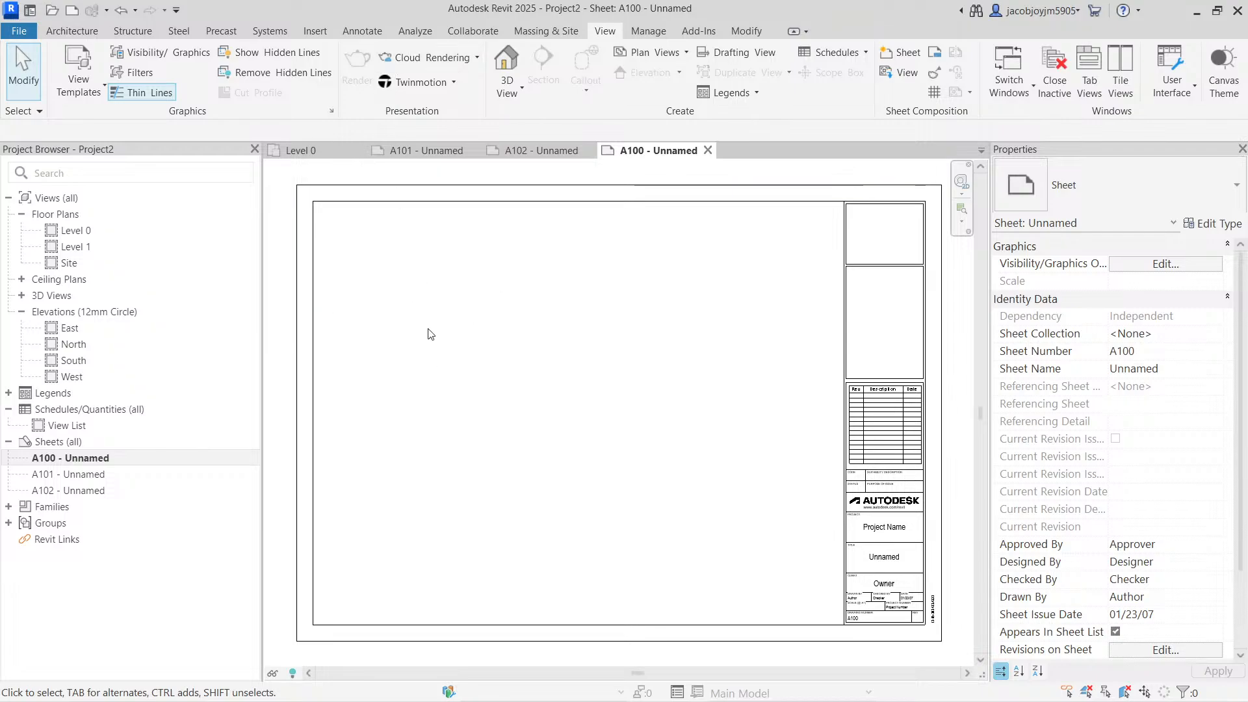
# - Draw a rectangular revision cloud about 95 mm wide in the upper-left corner of sheet A100's drawing area and finish the sketch
pyautogui.click(367, 32)
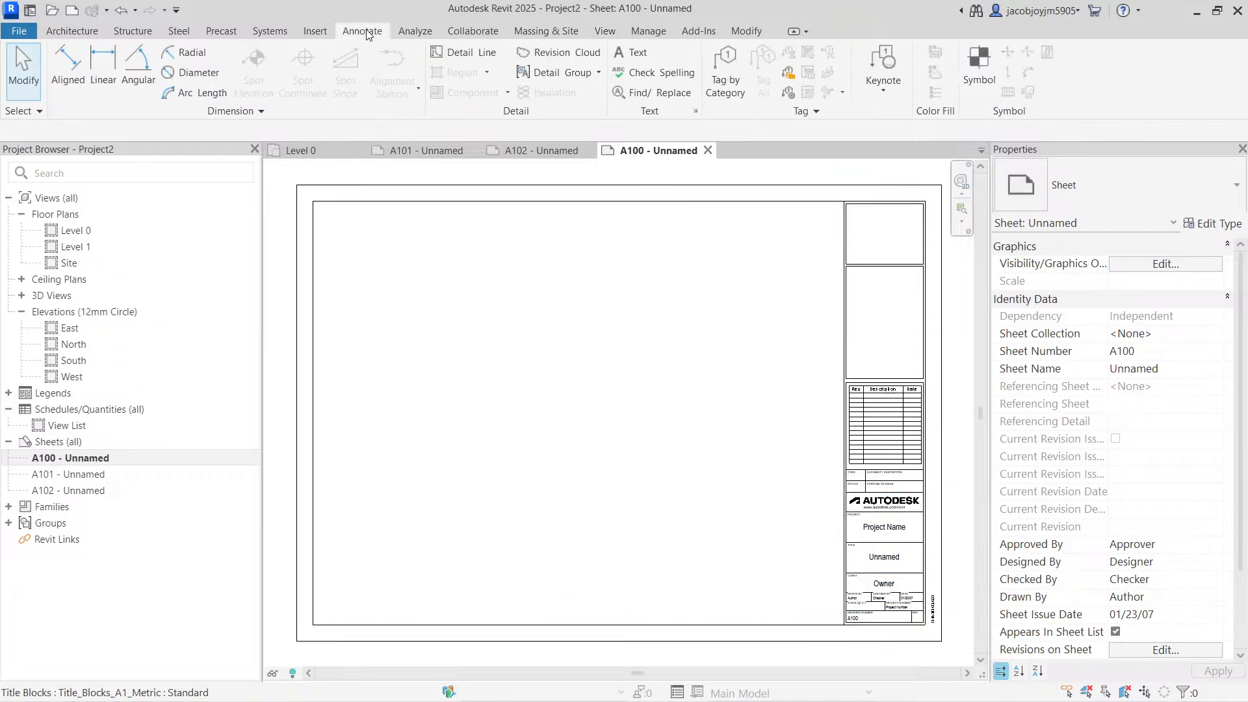
pyautogui.click(548, 57)
pyautogui.click(337, 222)
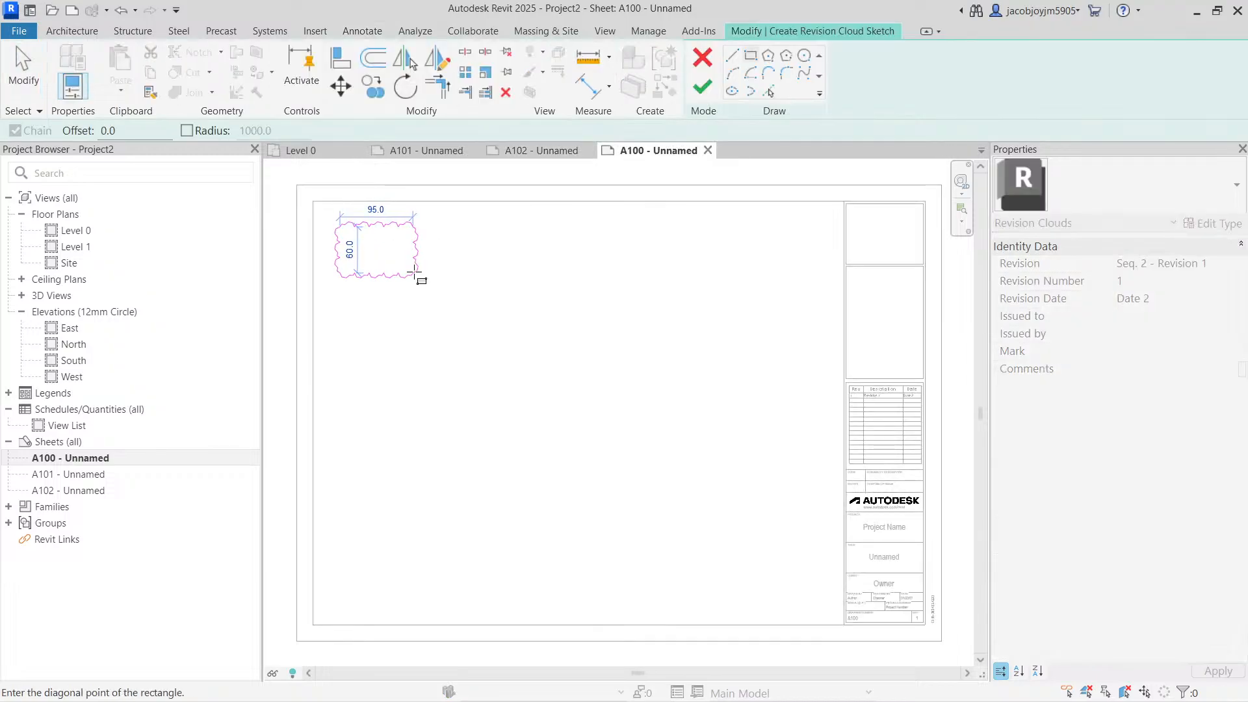
pyautogui.click(411, 286)
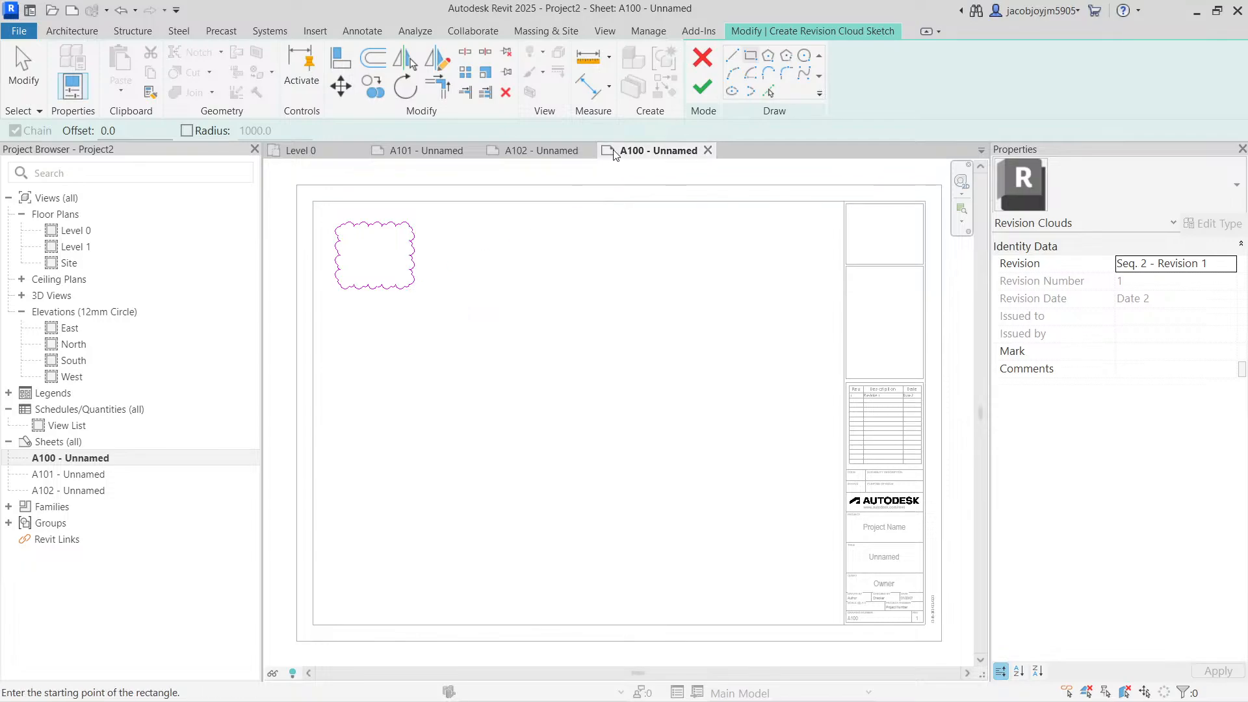
pyautogui.click(702, 87)
pyautogui.click(629, 358)
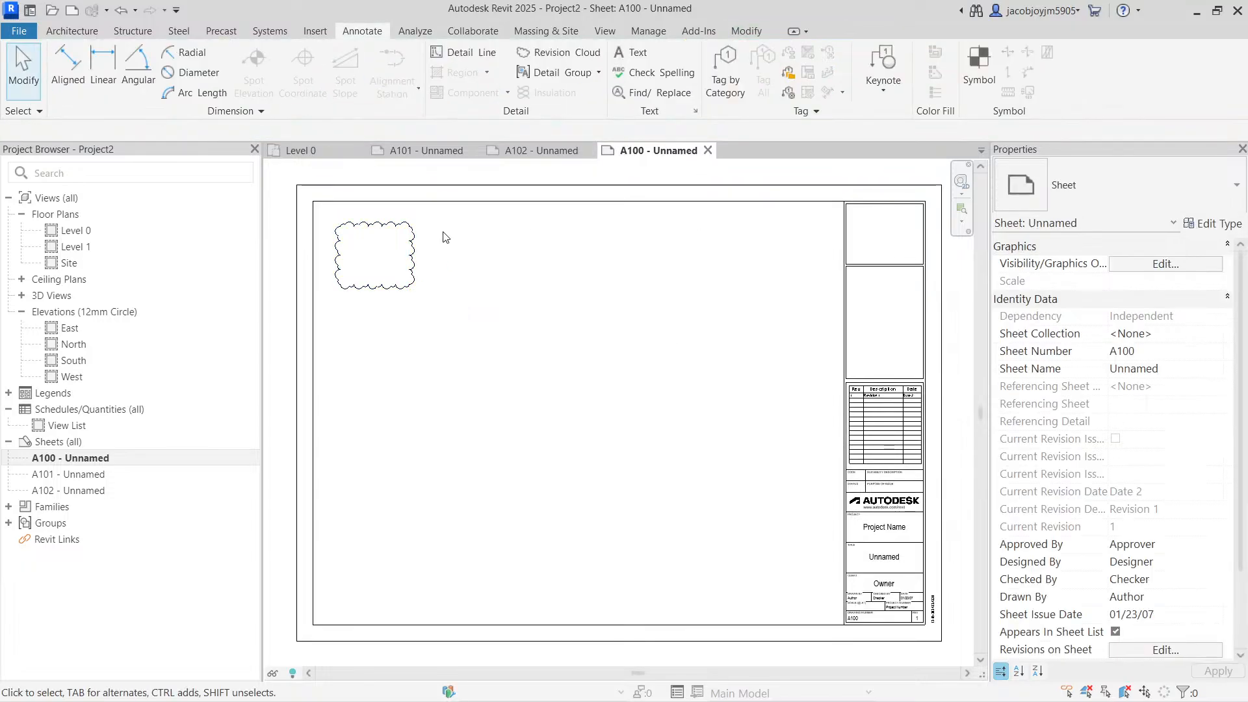
# - Examine the revision schedule in sheet A100's title block for the entry created by the revision cloud
pyautogui.click(375, 232)
pyautogui.click(644, 354)
pyautogui.scroll(5, 878, 383)
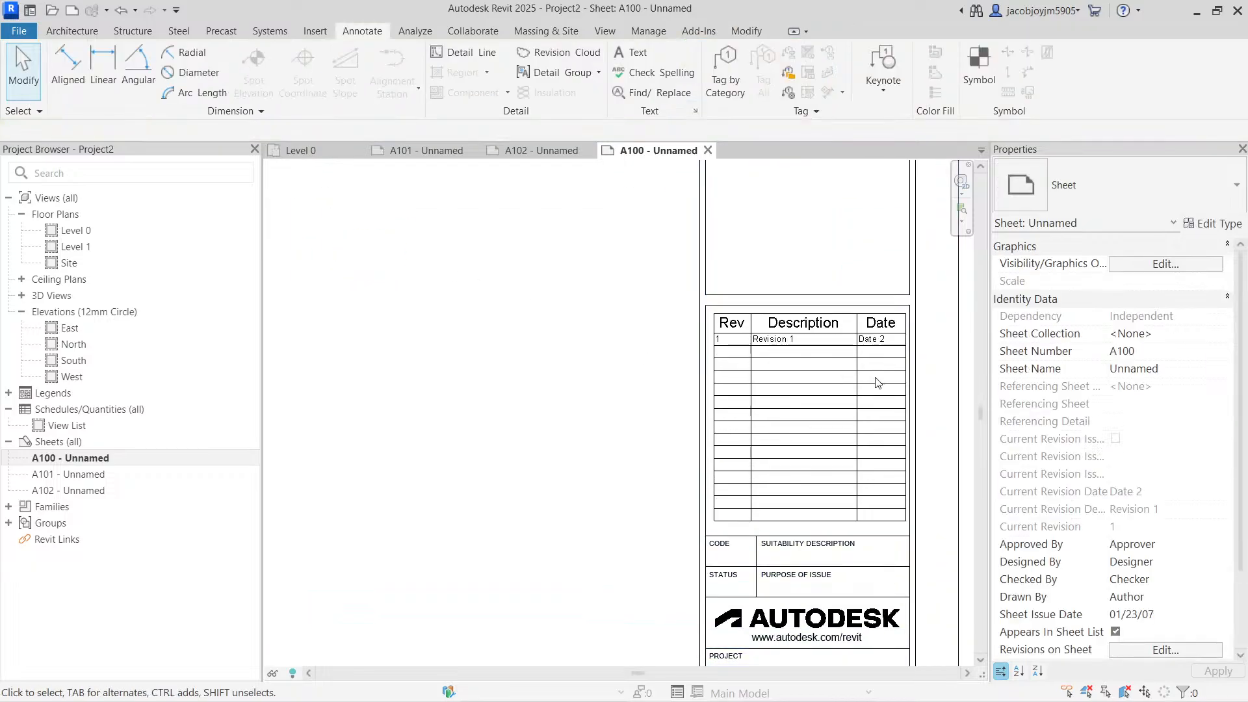
pyautogui.scroll(2, 878, 382)
pyautogui.scroll(2, 808, 344)
pyautogui.press('z')
pyautogui.press('f')
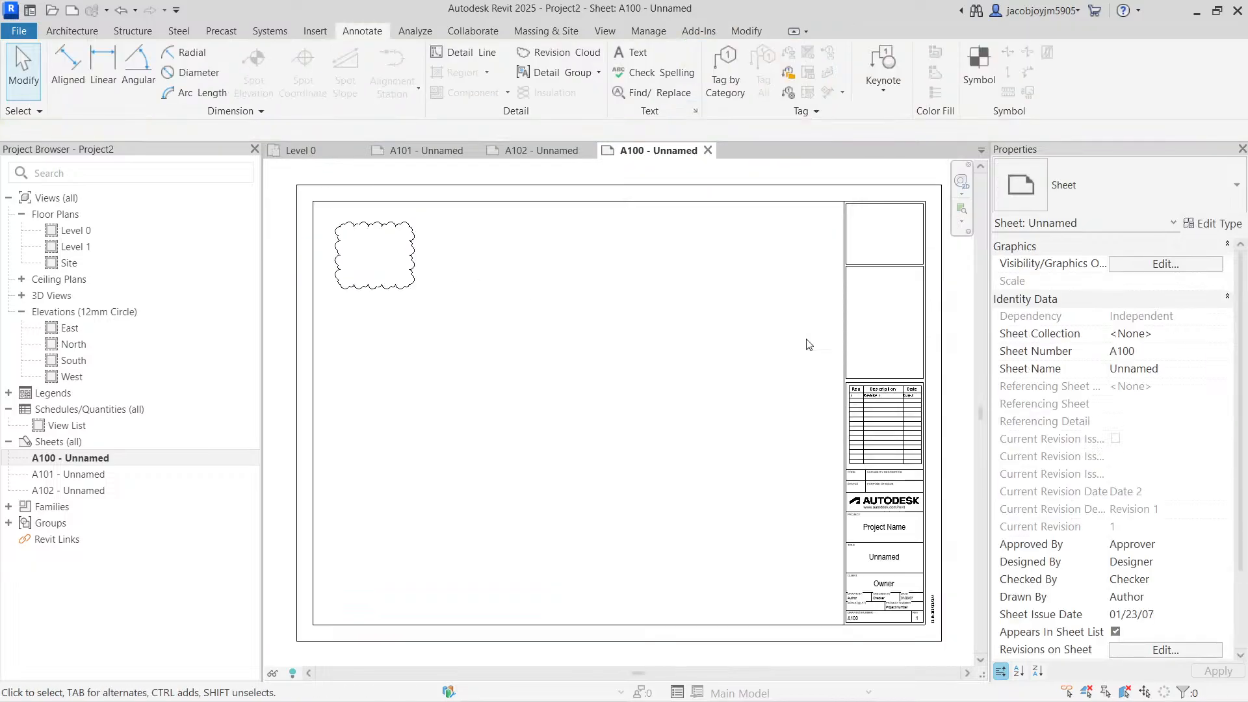
# - Assign the revision cloud to Seq. 1 - First Issue and check the title block's revision schedule
pyautogui.click(413, 288)
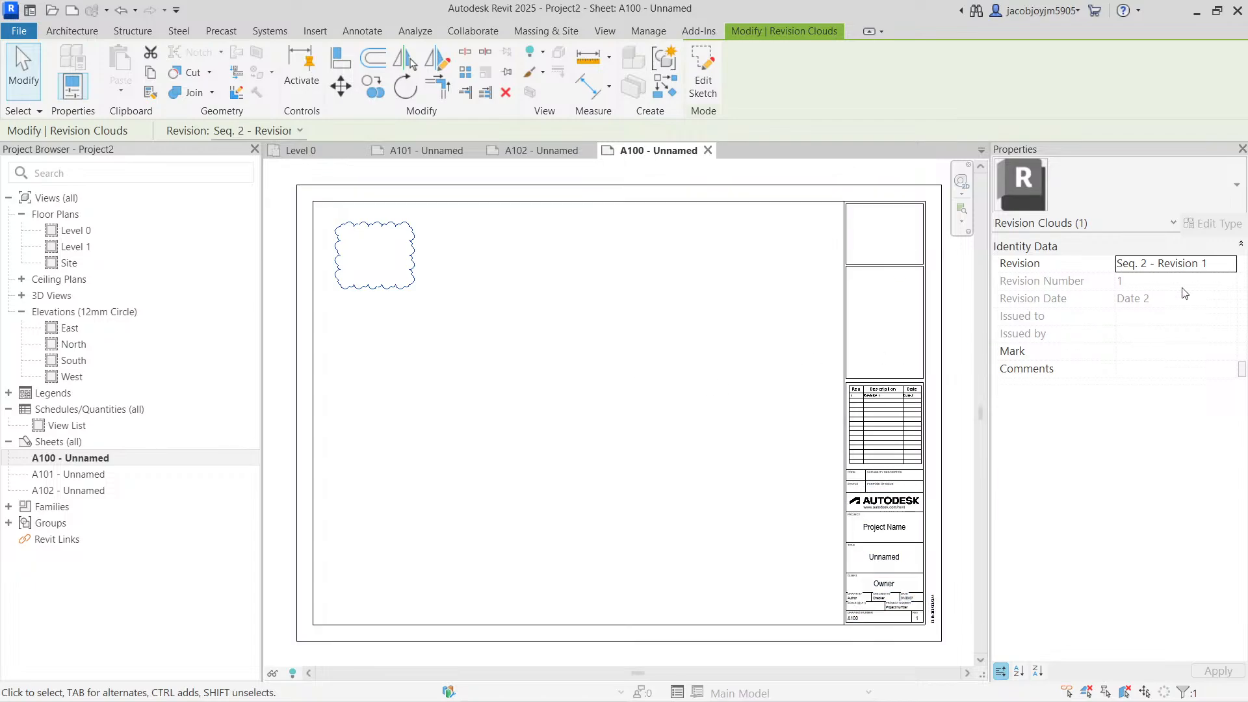
pyautogui.click(1238, 268)
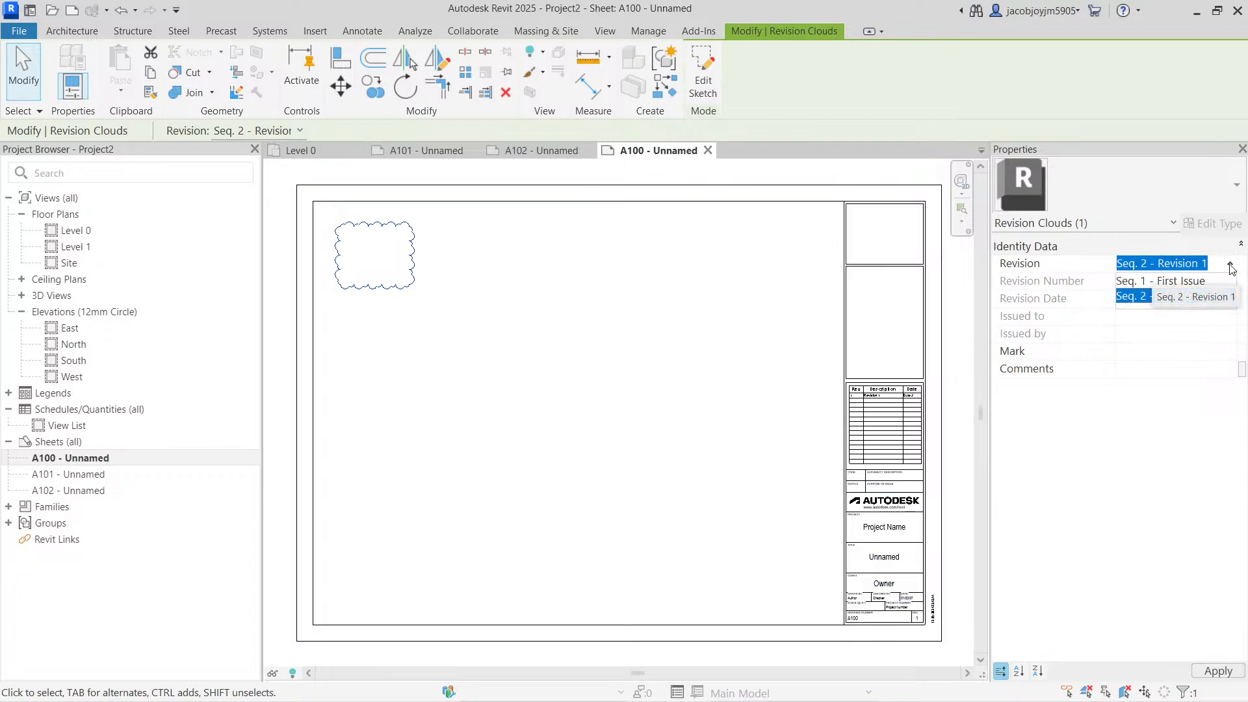
pyautogui.click(1183, 282)
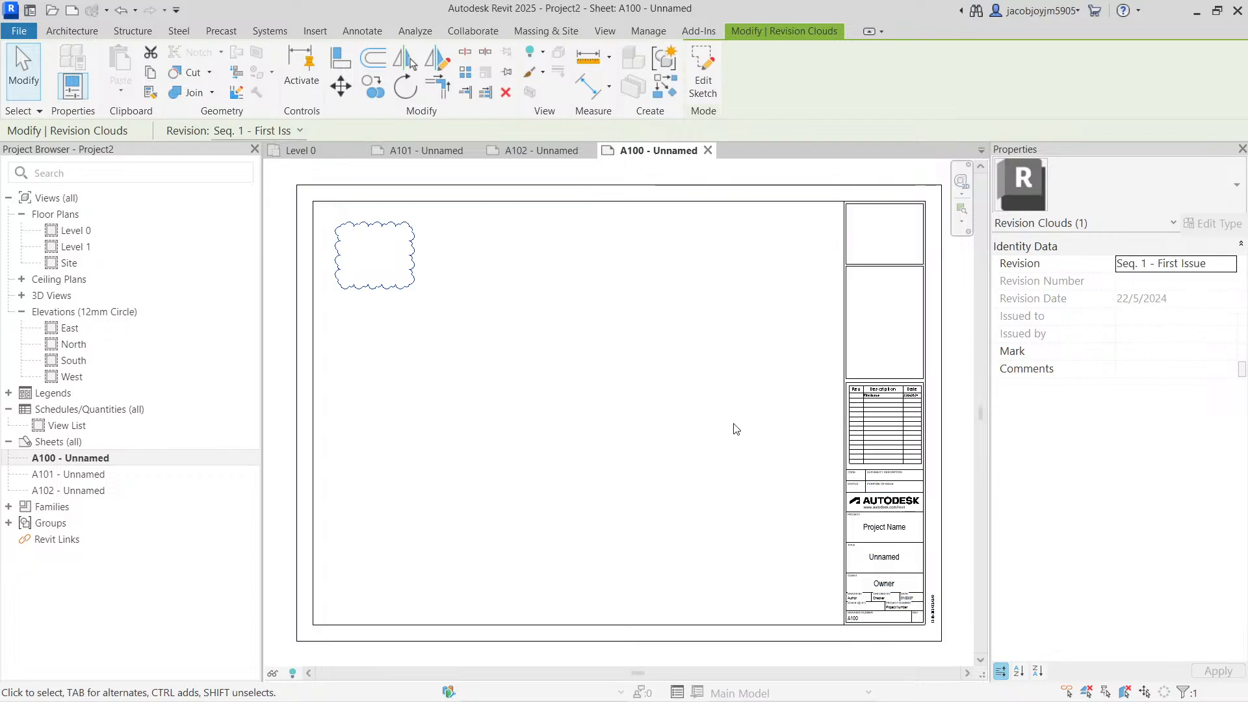
pyautogui.scroll(5, 885, 428)
pyautogui.moveTo(912, 418); pyautogui.dragTo(707, 376, button='middle')
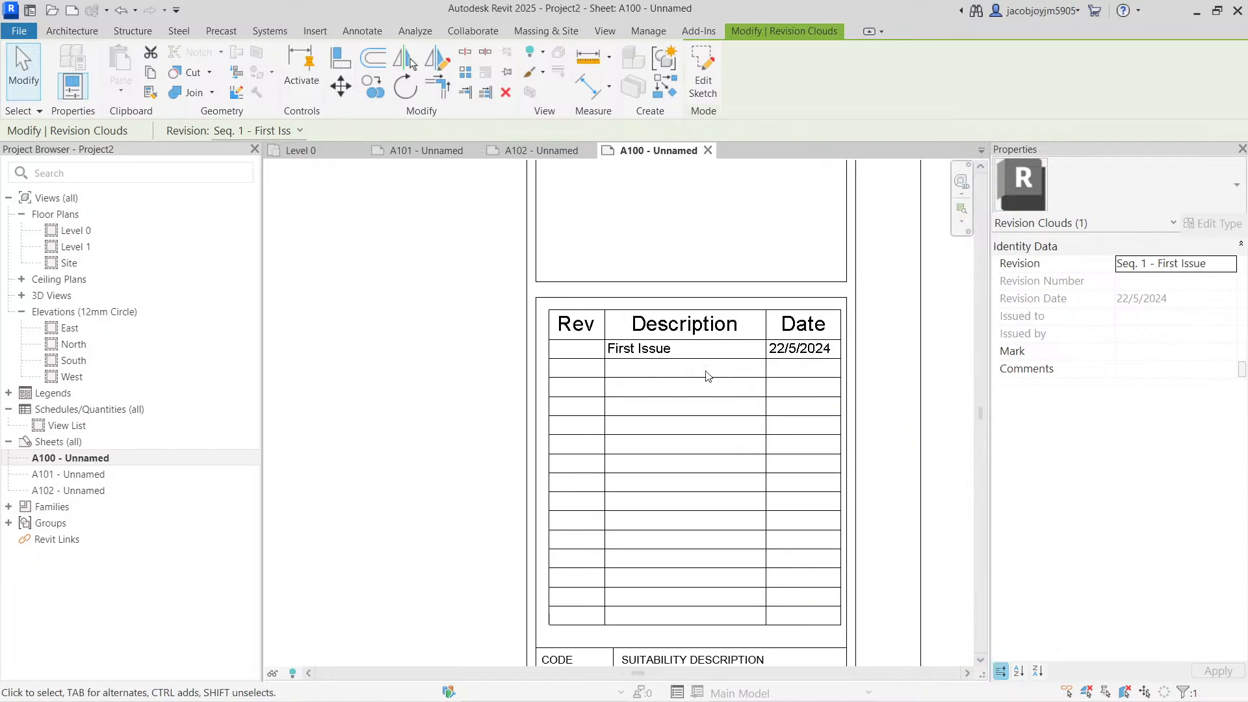
pyautogui.middleClick(745, 353)
pyautogui.middleClick(744, 353)
pyautogui.click(557, 330)
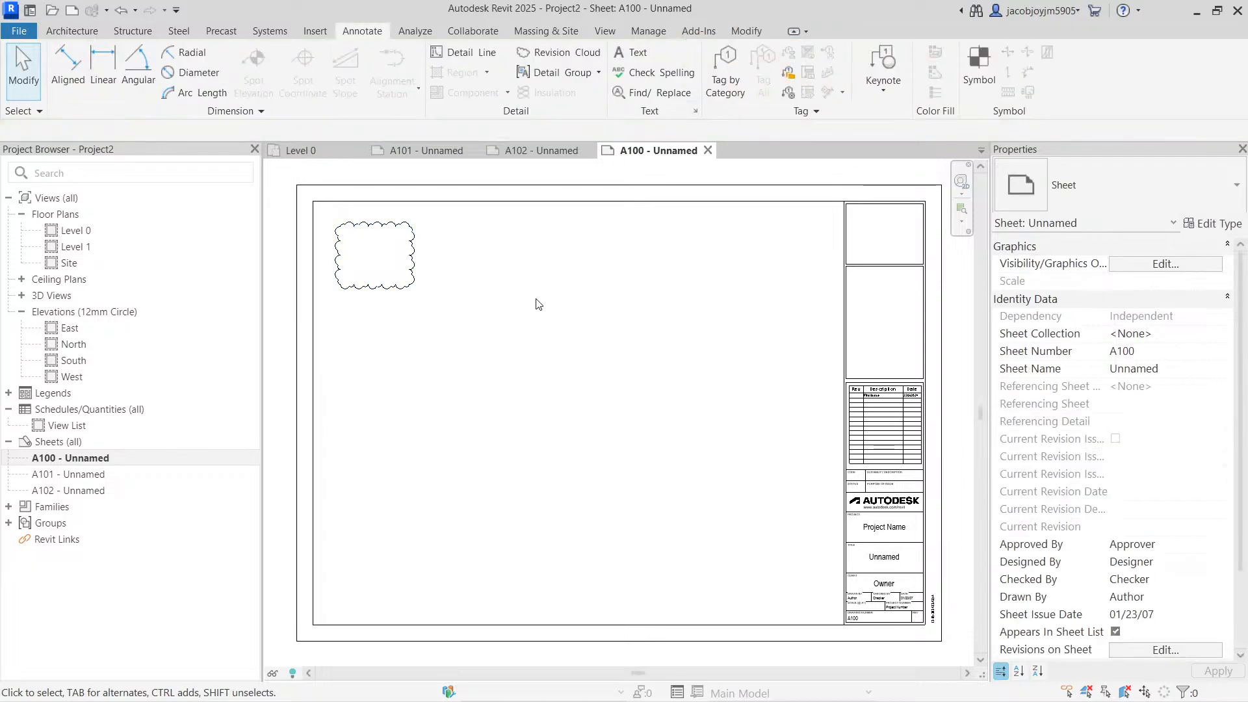
# - Draw a second rectangular revision cloud, about 115 by 85 mm, to the right of the first one and finish the sketch
pyautogui.click(551, 52)
pyautogui.click(436, 215)
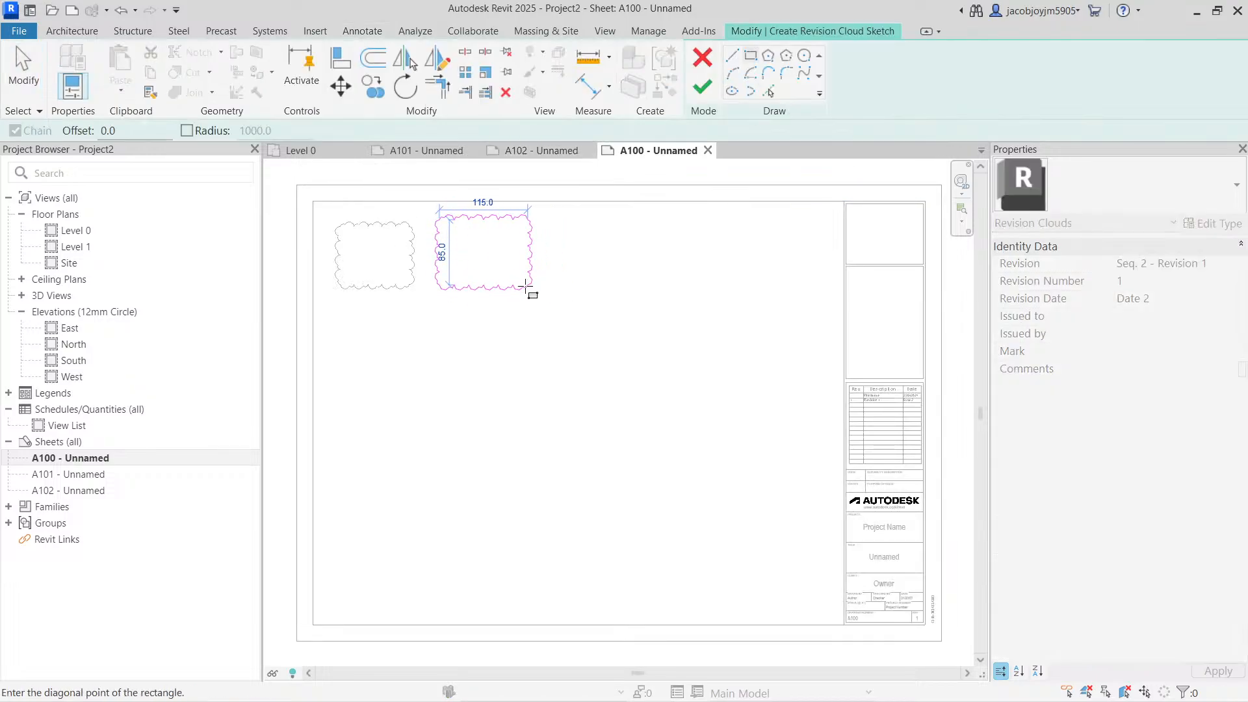
pyautogui.click(522, 287)
pyautogui.click(702, 86)
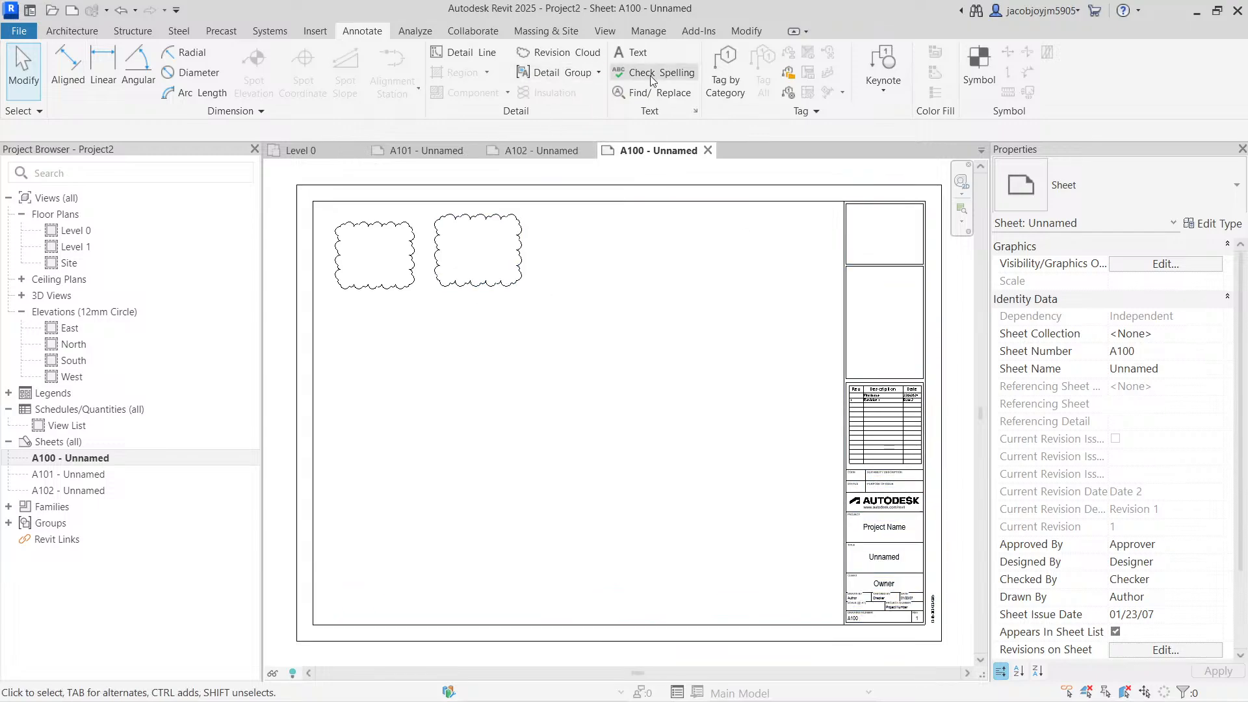
# - Tag both revision clouds at their upper-right corners with leader tags and inspect the first cloud's tag
pyautogui.click(411, 225)
pyautogui.click(526, 218)
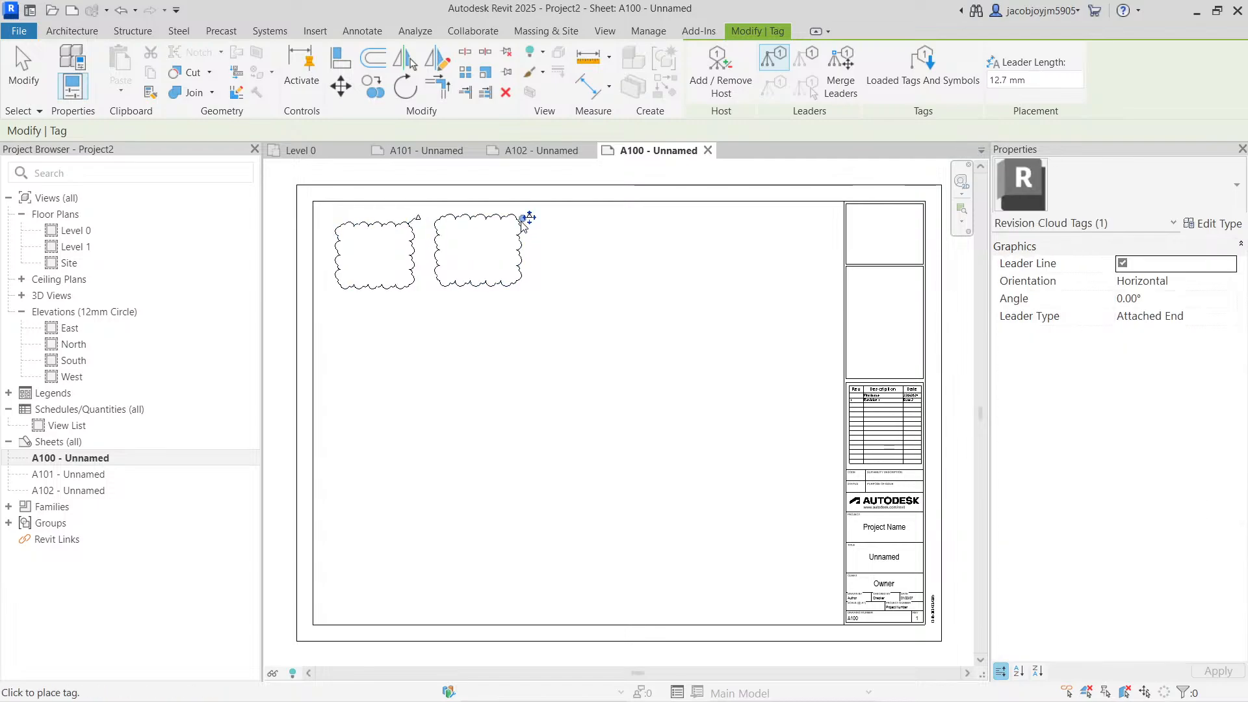
pyautogui.scroll(5, 424, 218)
pyautogui.press('Escape')
pyautogui.click(408, 229)
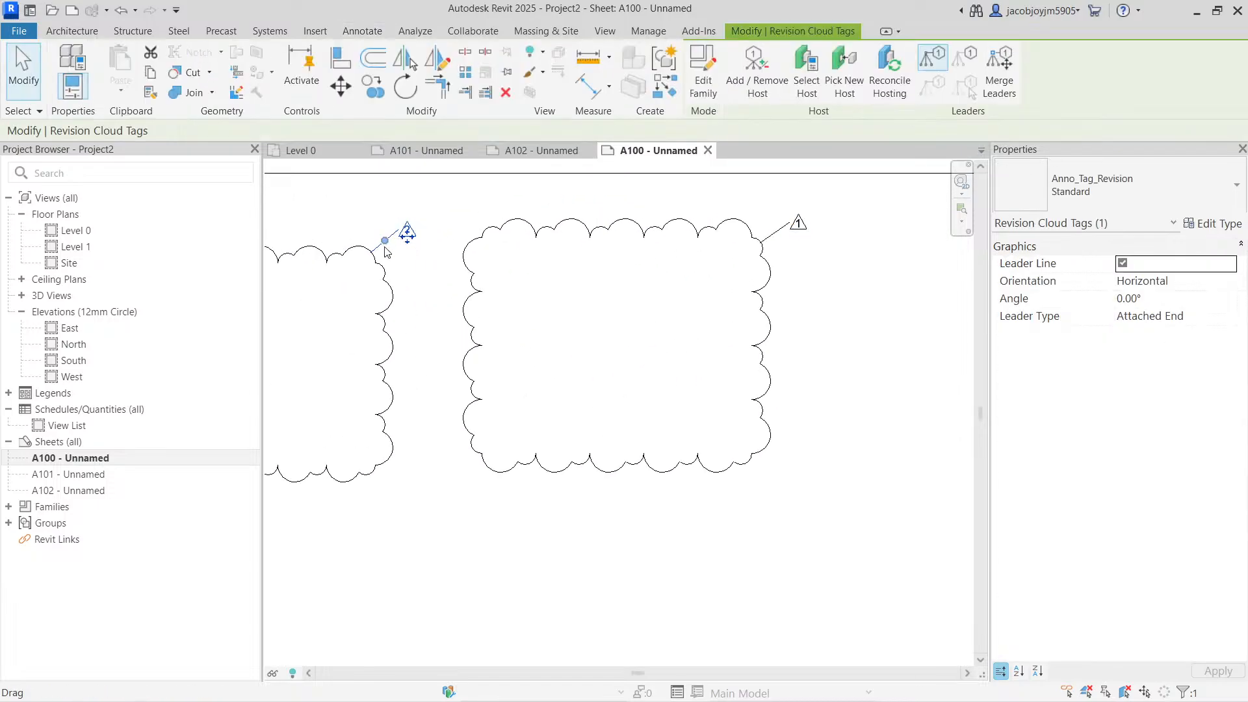
pyautogui.scroll(2, 423, 229)
pyautogui.scroll(-4, 419, 224)
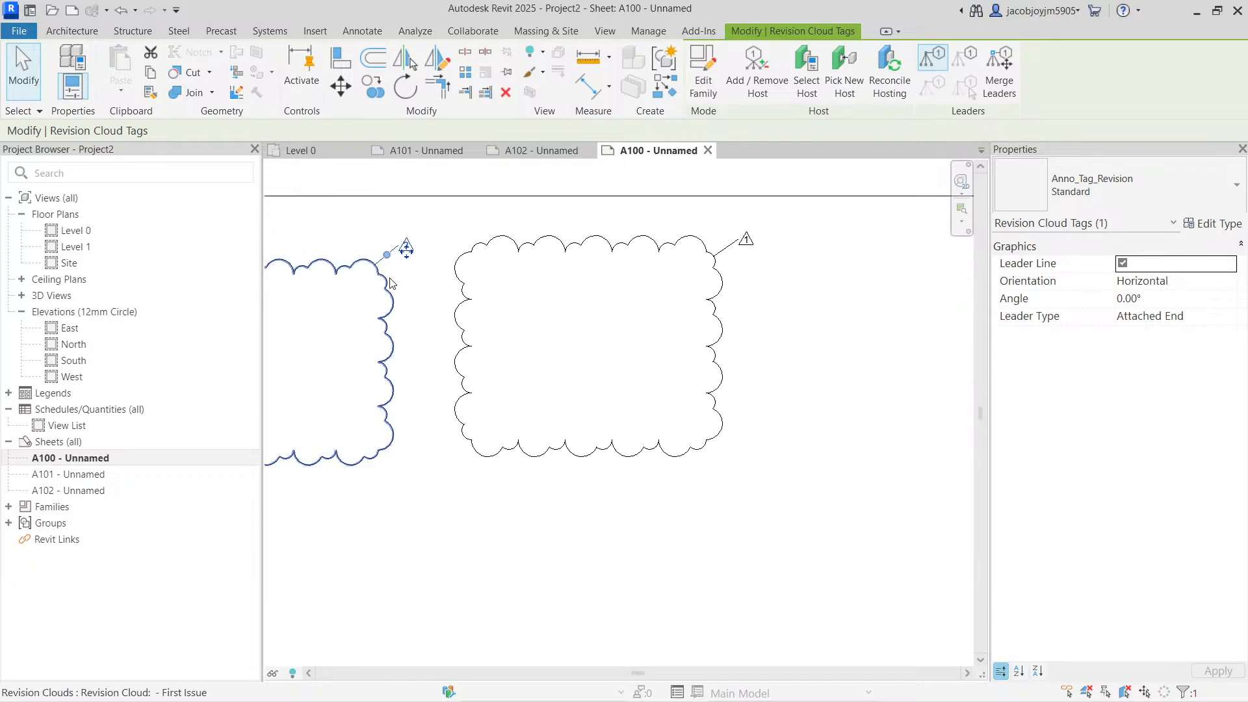
# - Compare the tags on the two revision clouds on sheet A100
pyautogui.scroll(2, 422, 263)
pyautogui.moveTo(422, 263); pyautogui.dragTo(500, 305, button='middle')
pyautogui.scroll(-2, 453, 297)
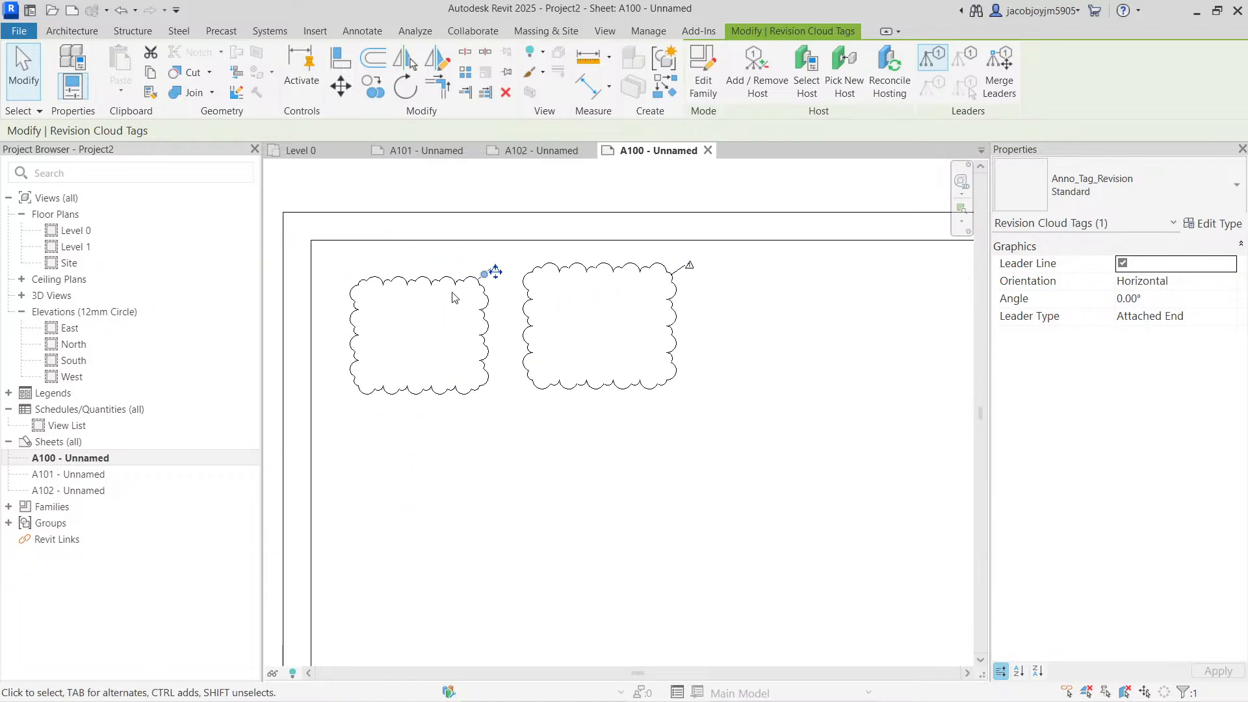
pyautogui.press('Escape')
pyautogui.scroll(4, 682, 289)
pyautogui.scroll(-1, 694, 268)
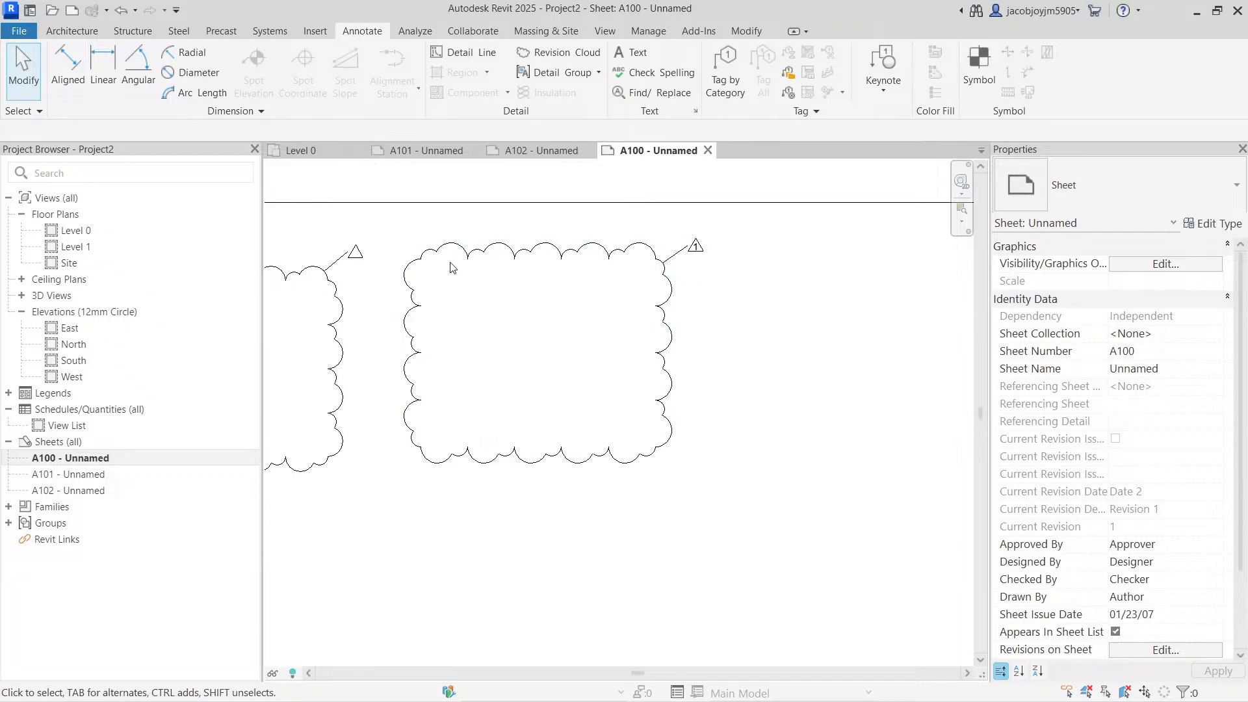
pyautogui.scroll(-2, 699, 328)
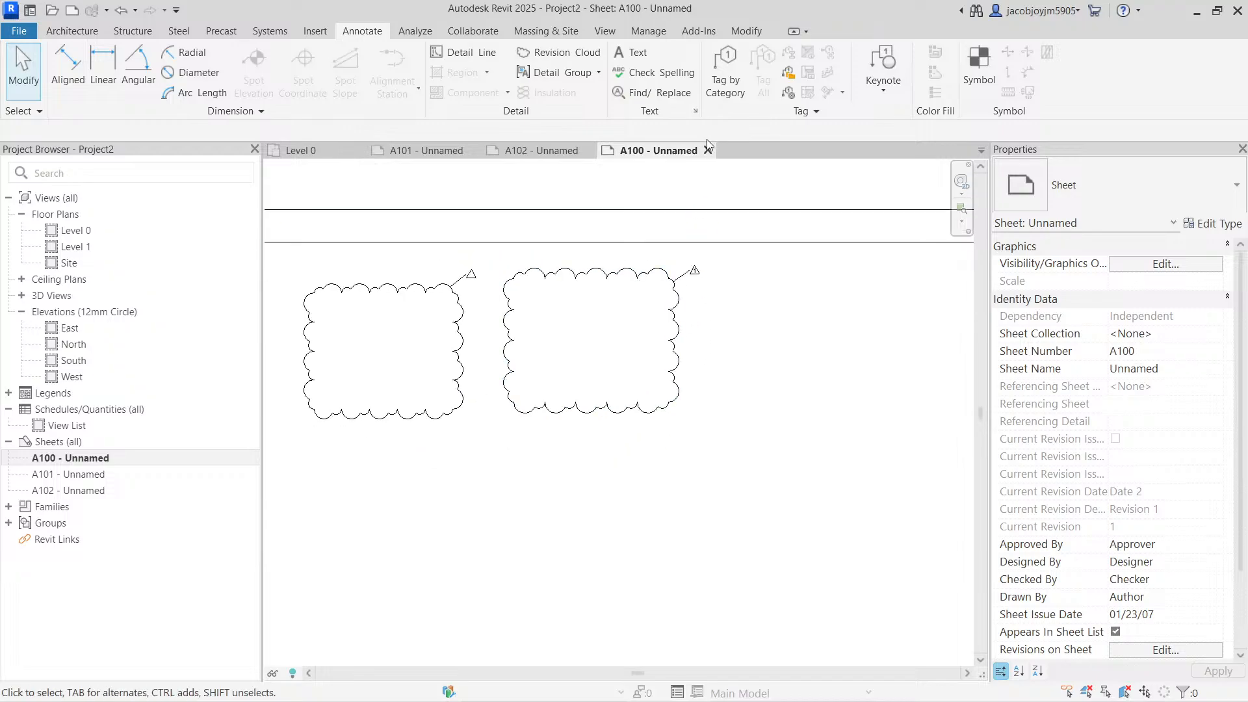
# - Add a third revision to the project's sheet issues/revisions list and set its description to Revision 2
pyautogui.click(607, 31)
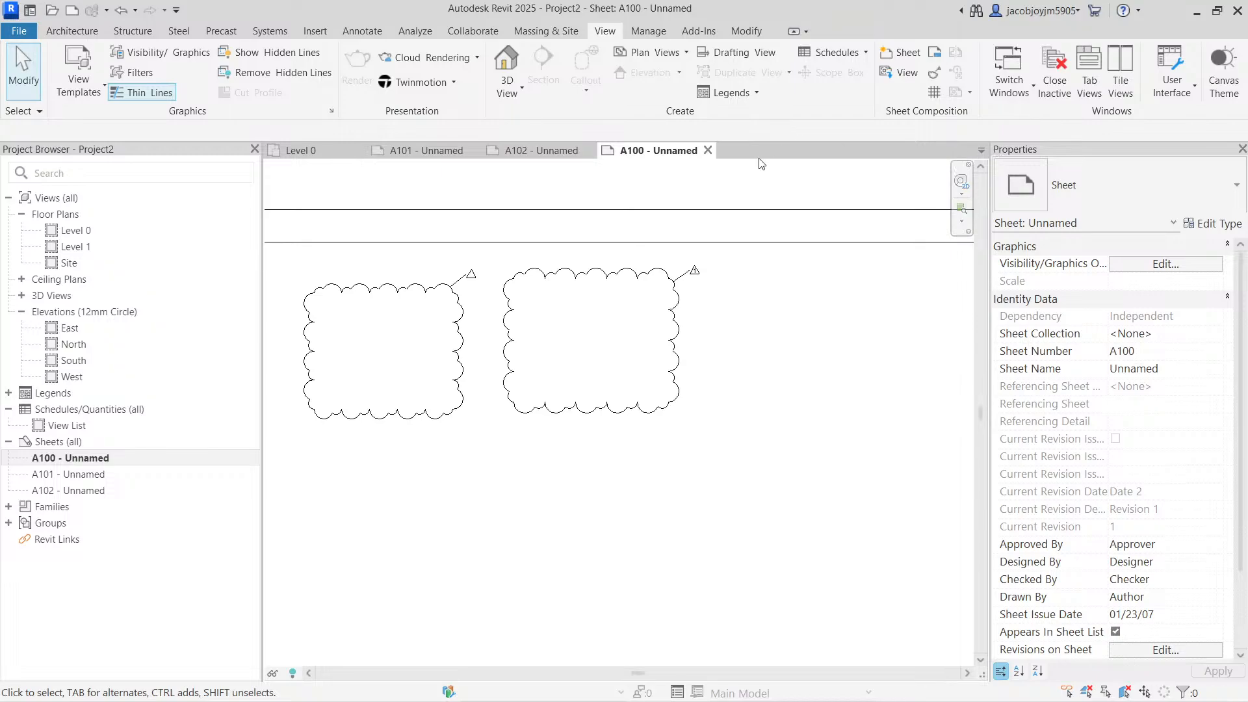
pyautogui.click(933, 75)
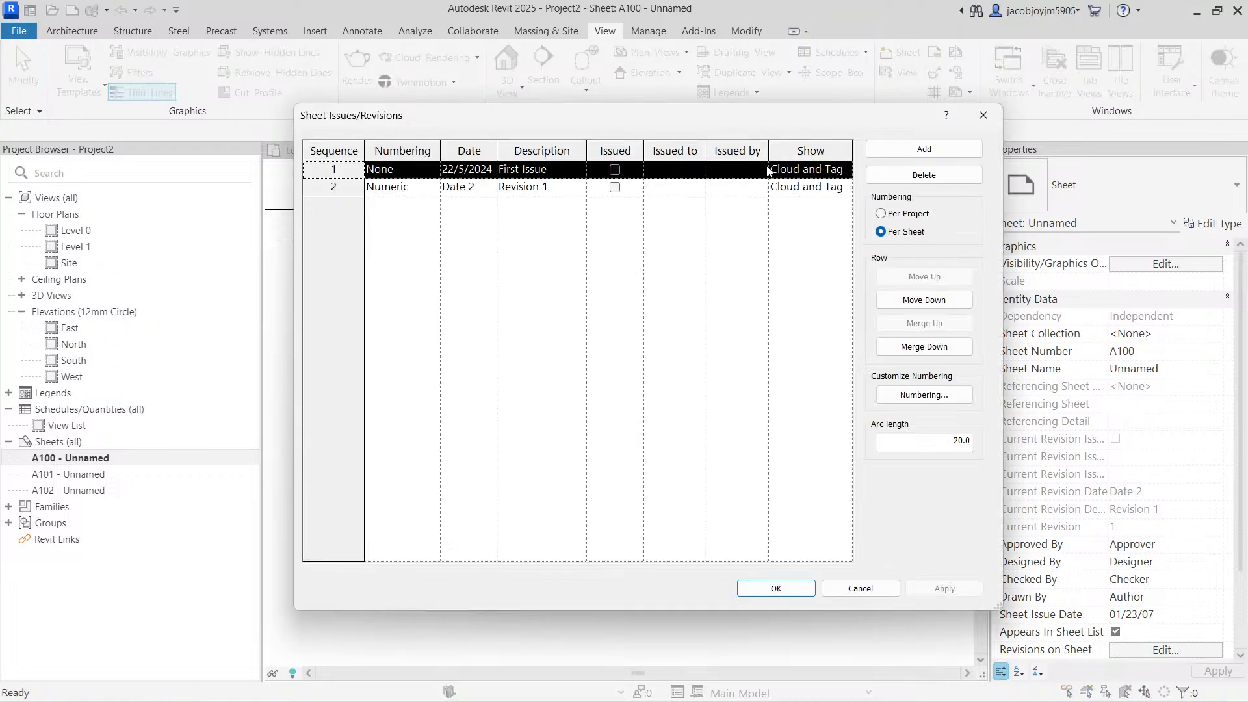
pyautogui.click(410, 188)
pyautogui.click(546, 189)
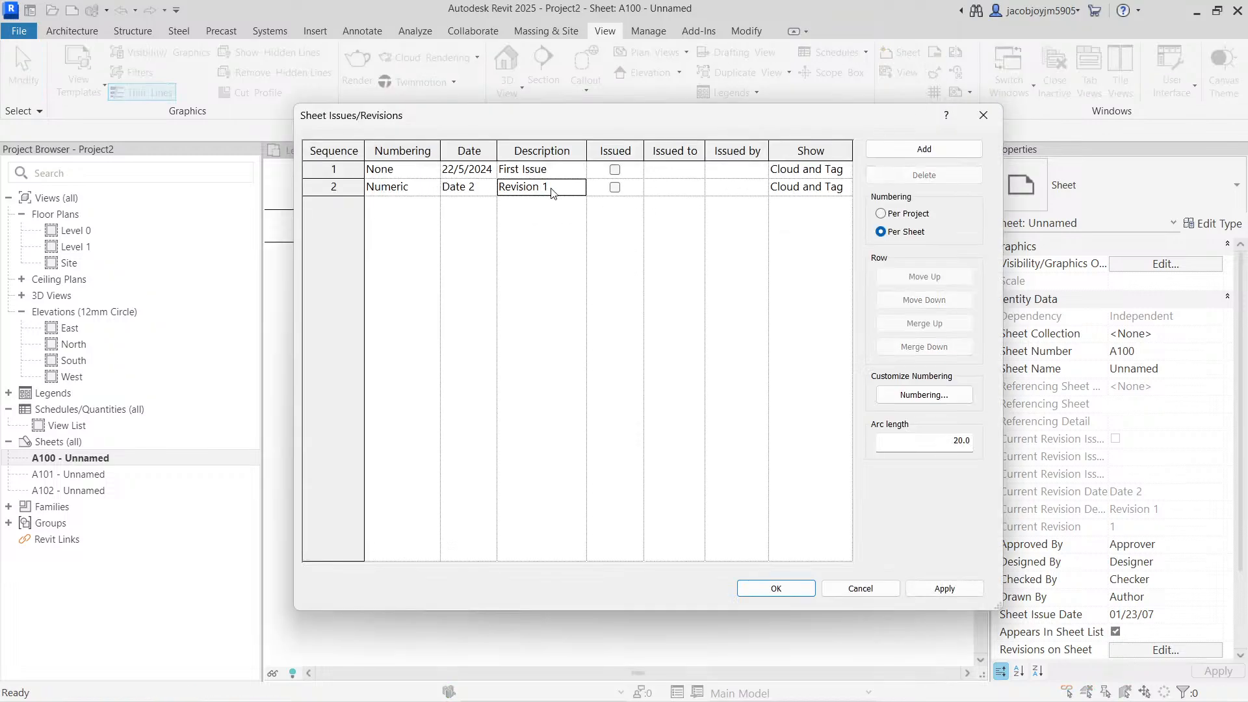
pyautogui.click(924, 150)
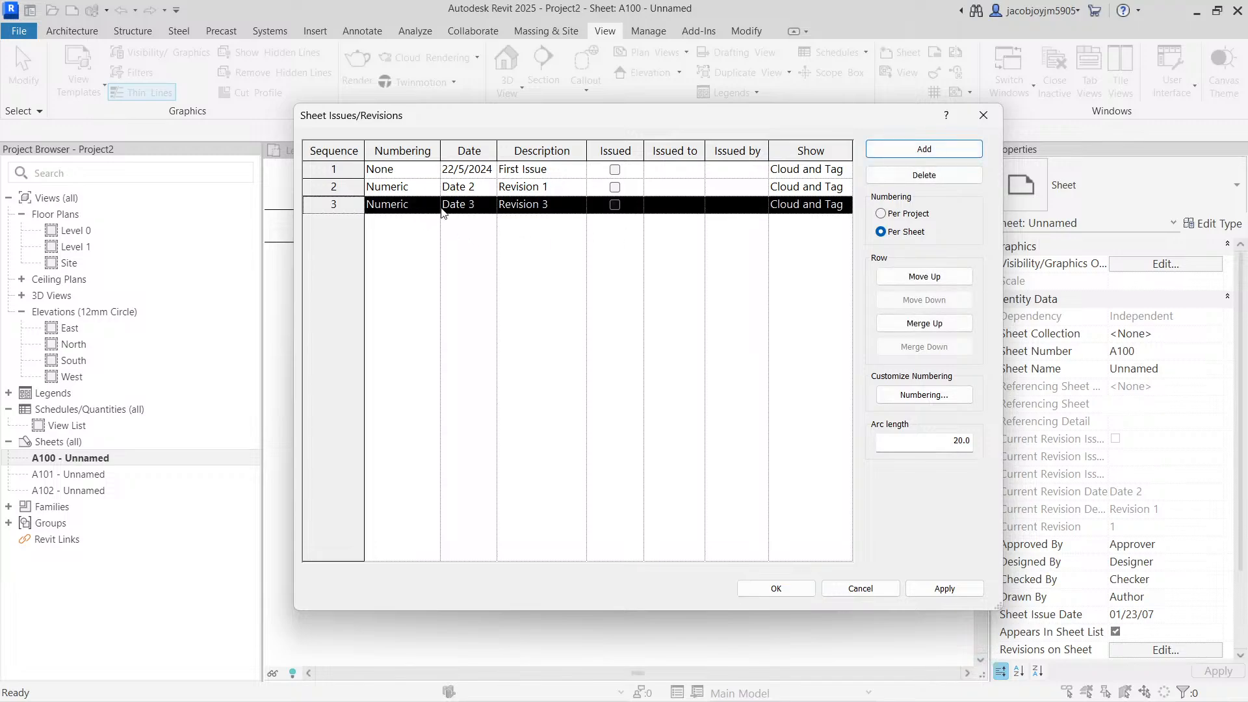
pyautogui.click(572, 206)
pyautogui.click(570, 208)
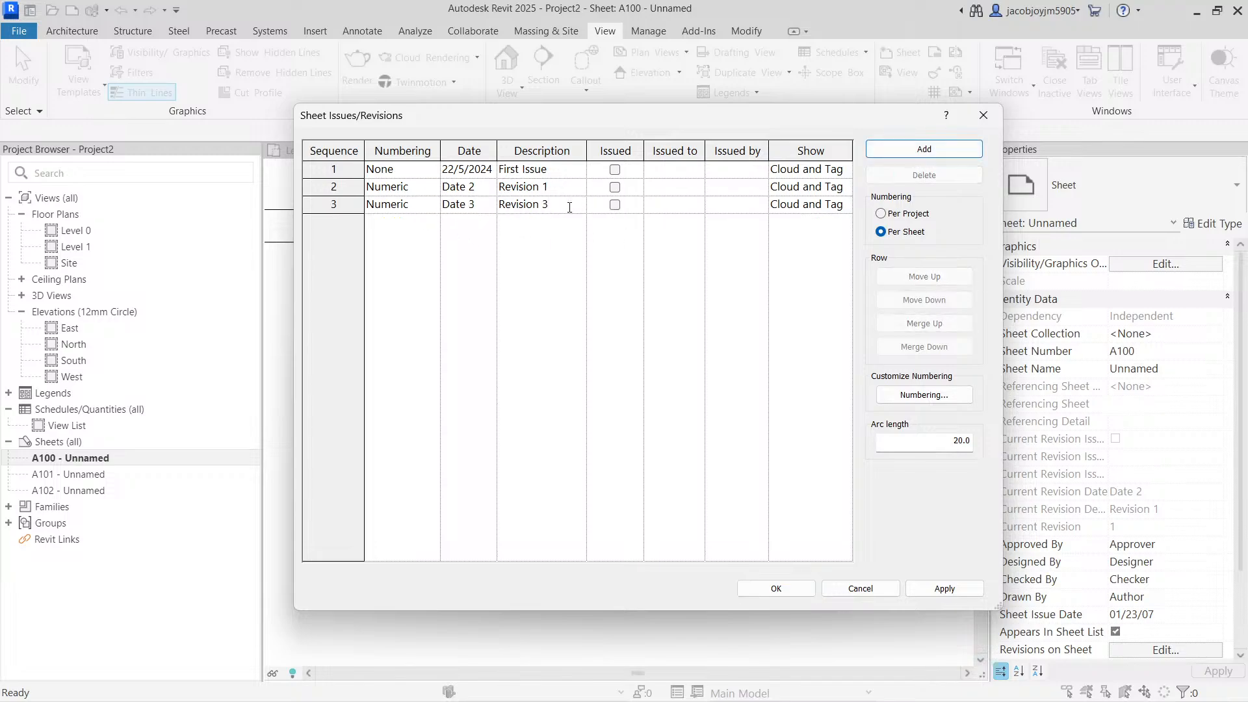
pyautogui.write('2')
pyautogui.click(794, 582)
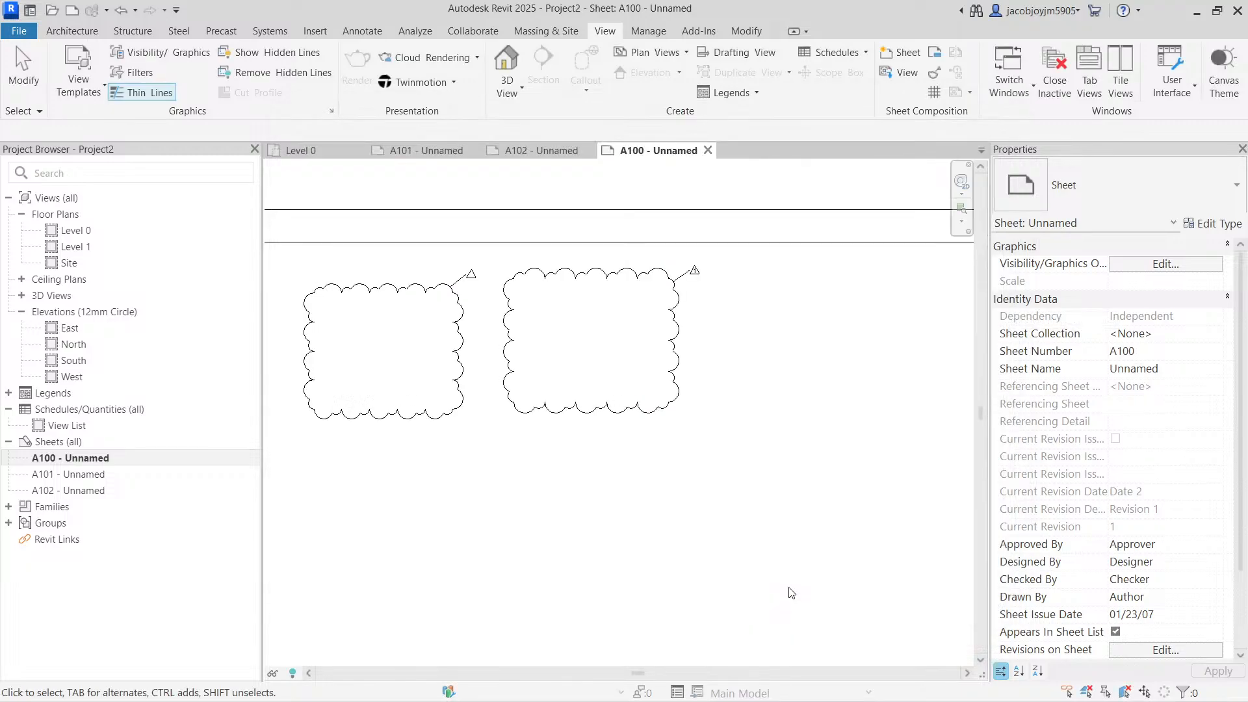
# - Assign the left revision cloud to Seq. 2 - Revision 1 and the right one to Seq. 3 - Revision 2, and check their tags
pyautogui.click(438, 283)
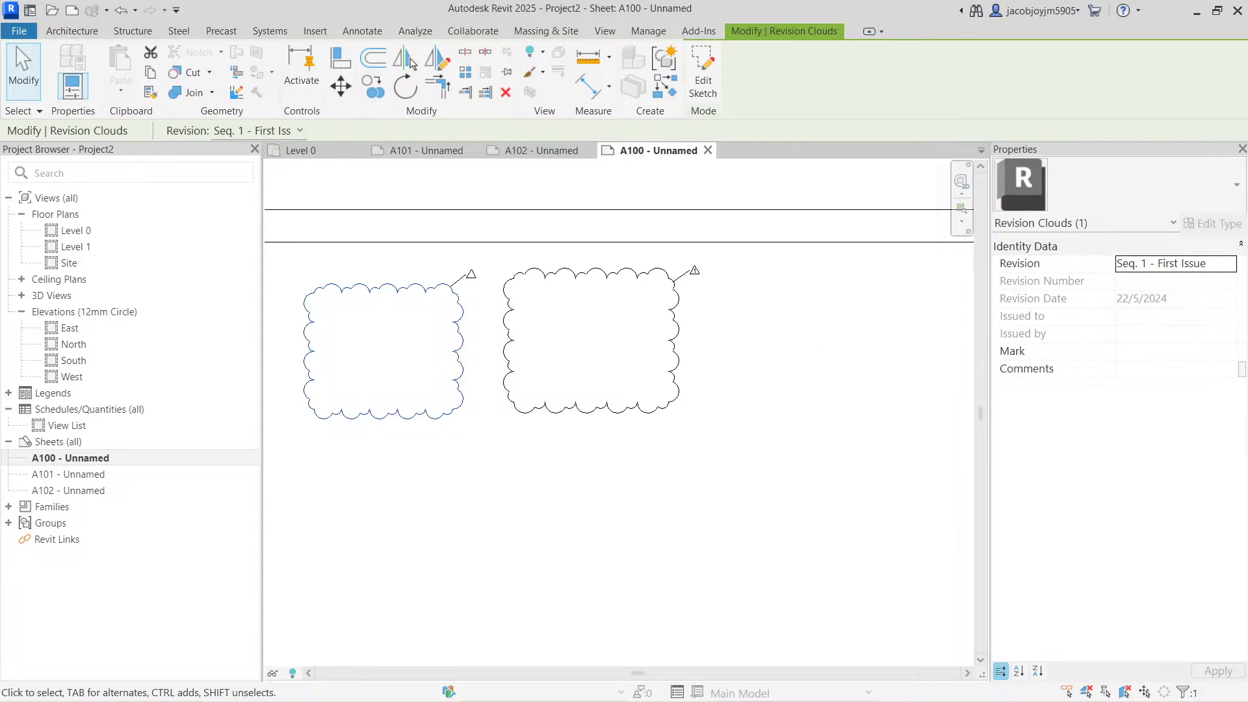
pyautogui.click(1231, 268)
pyautogui.click(1176, 296)
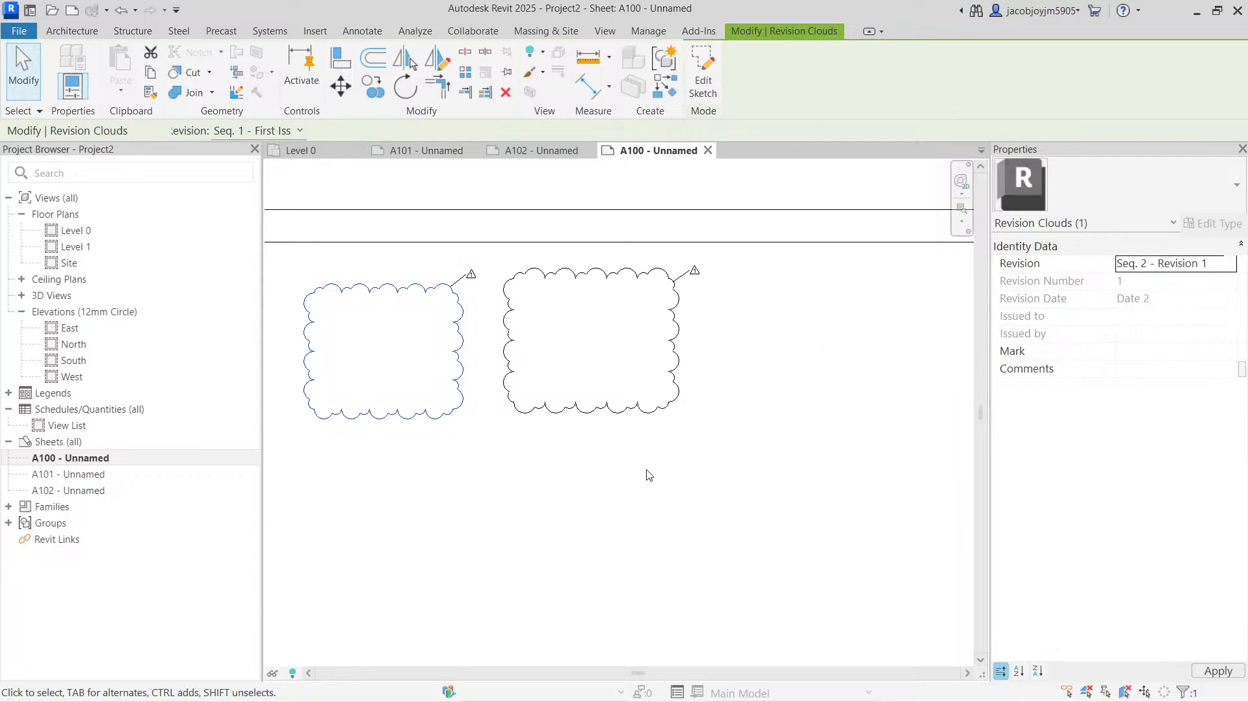
pyautogui.click(1218, 264)
pyautogui.click(1193, 310)
pyautogui.click(746, 422)
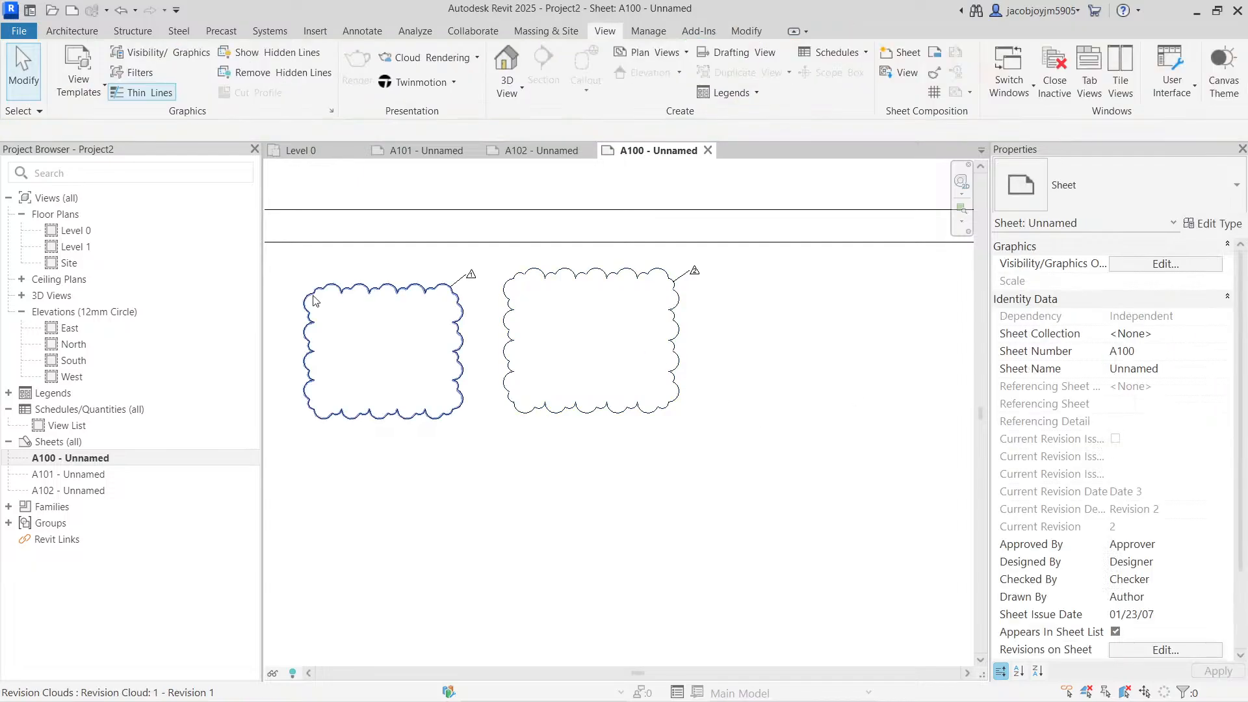
pyautogui.scroll(2, 350, 335)
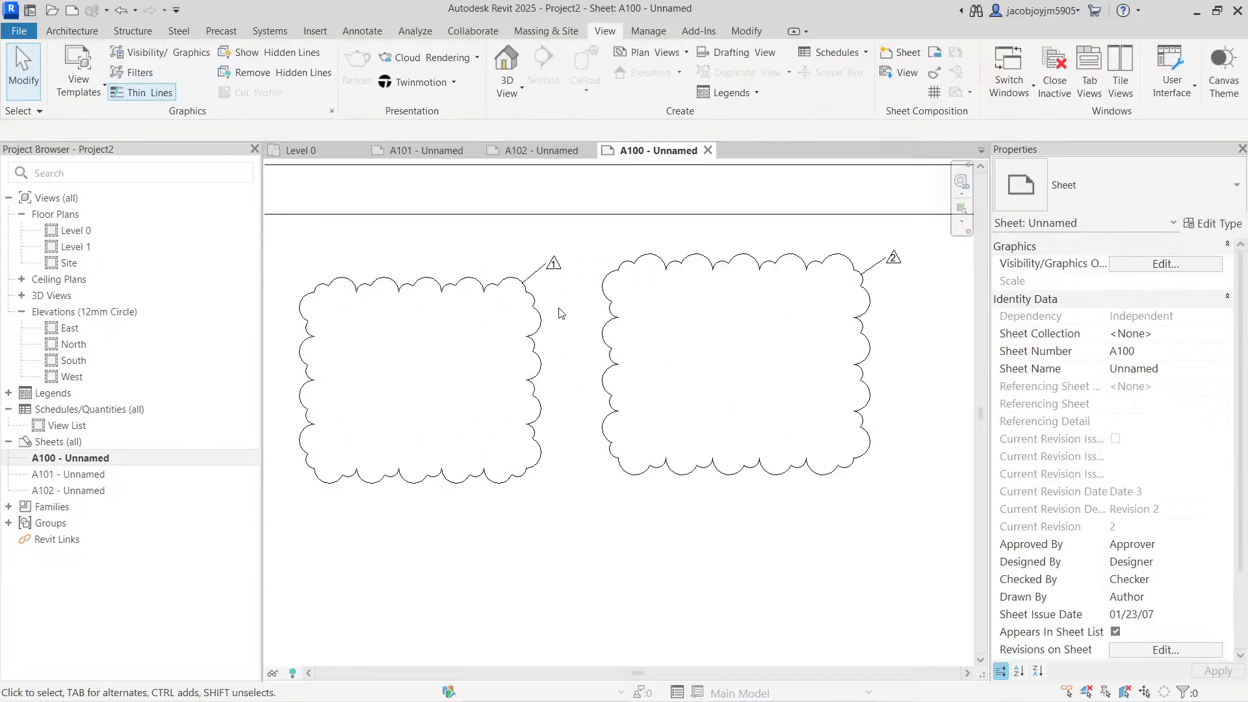
pyautogui.scroll(-2, 560, 304)
# - Copy both revision clouds with their tags from sheet A100 and paste them into sheet A101, aligned to the current view
pyautogui.moveTo(844, 489); pyautogui.dragTo(388, 276)
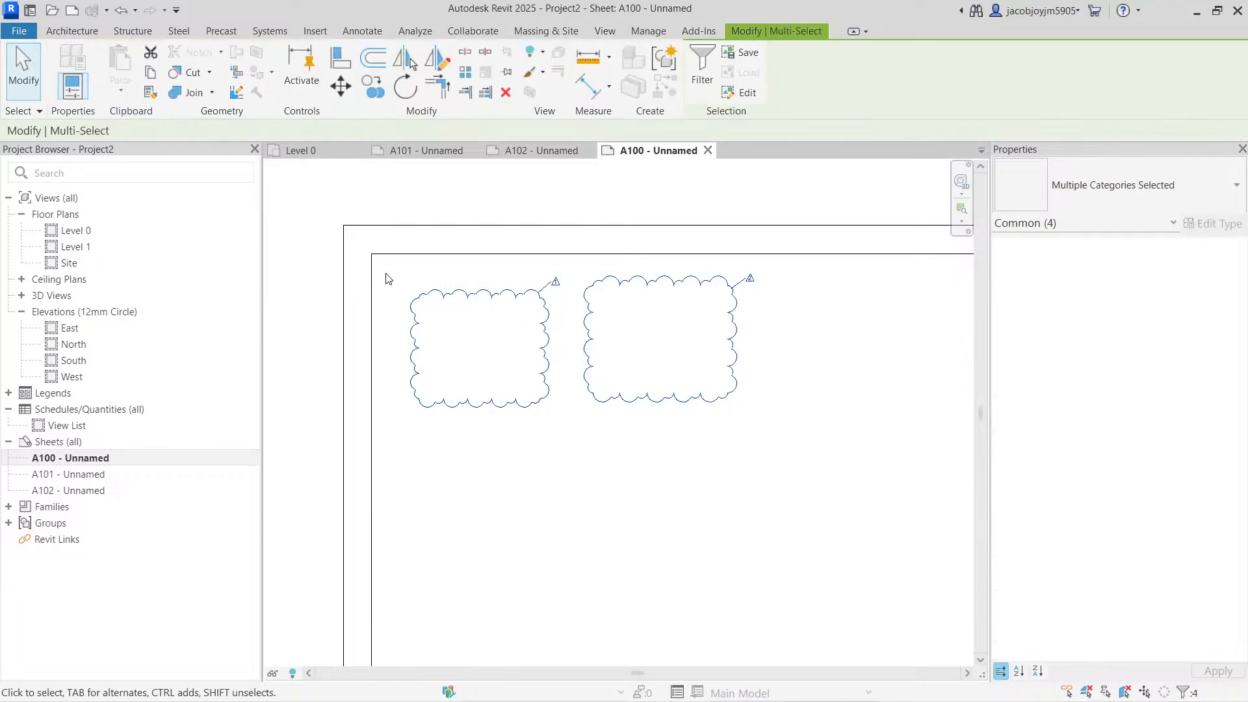
pyautogui.click(151, 72)
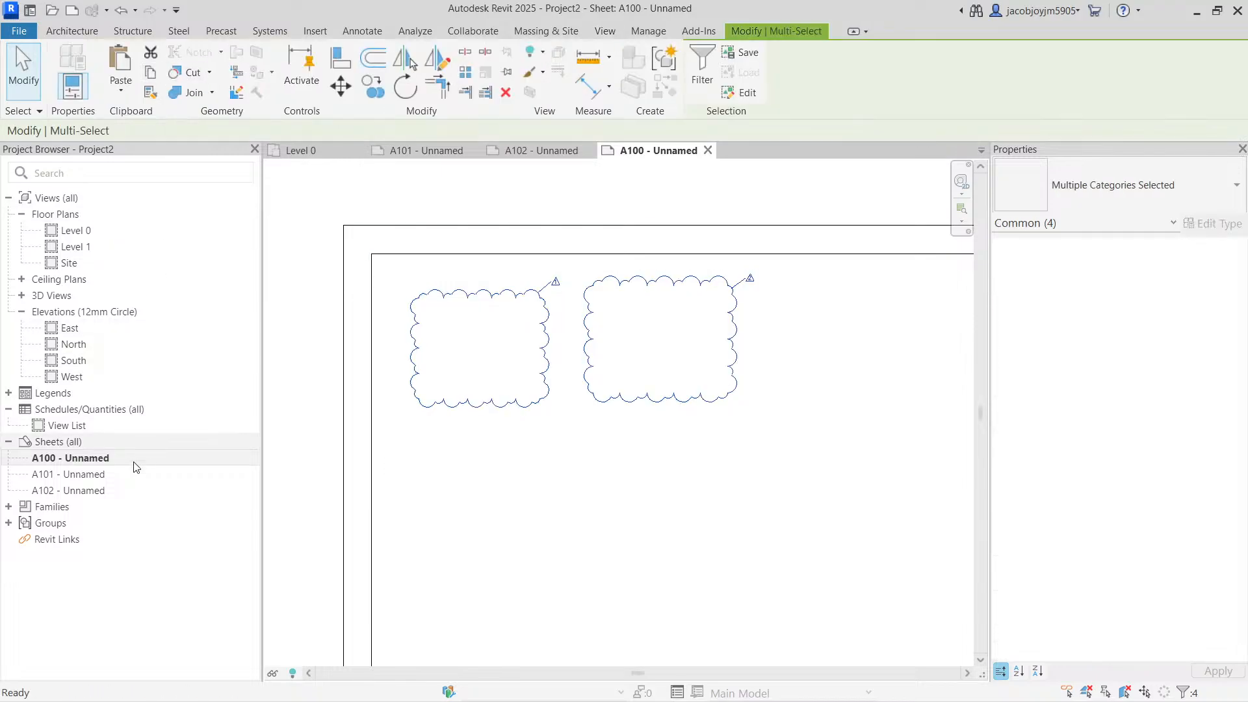
pyautogui.doubleClick(84, 474)
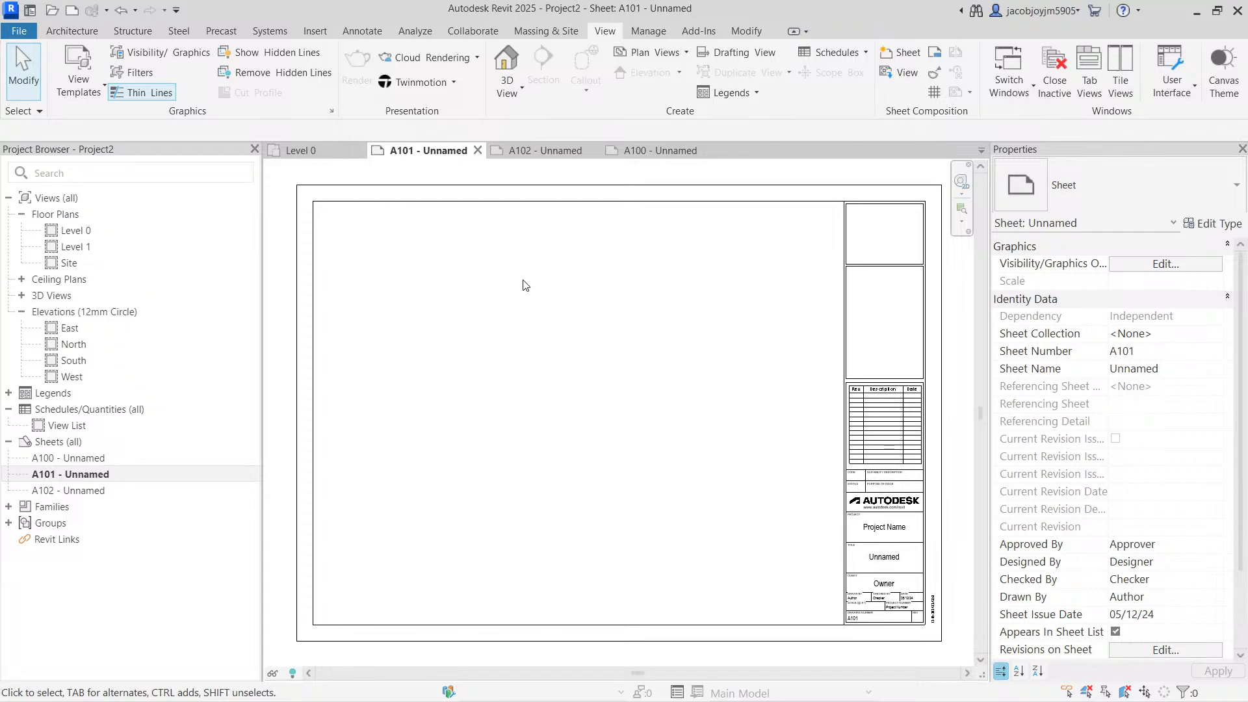
pyautogui.click(745, 32)
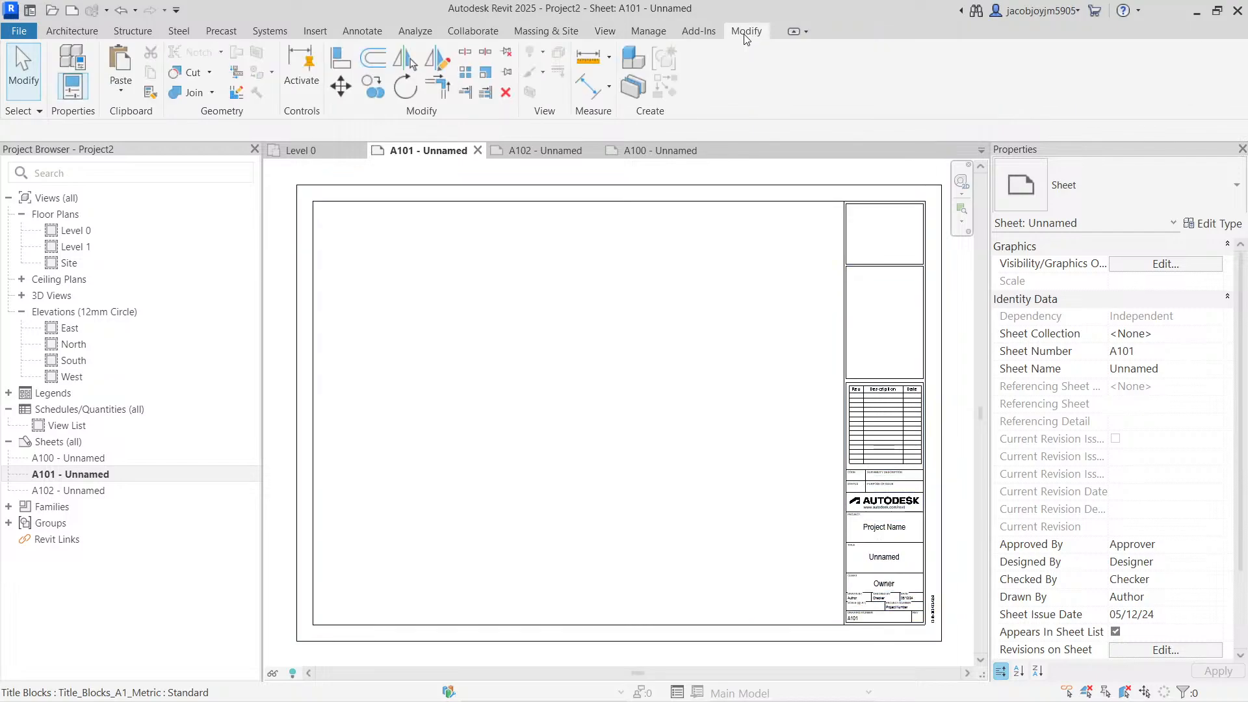
pyautogui.click(123, 94)
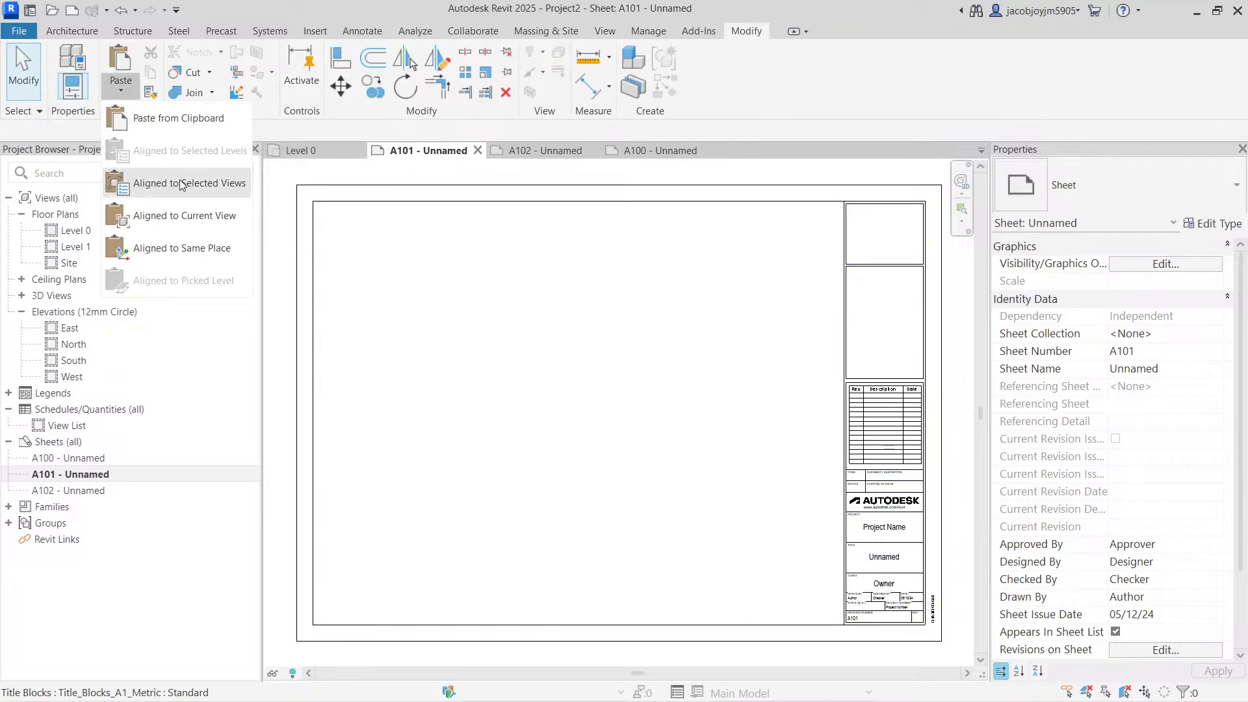
pyautogui.click(185, 215)
pyautogui.click(472, 337)
pyautogui.scroll(2, 356, 234)
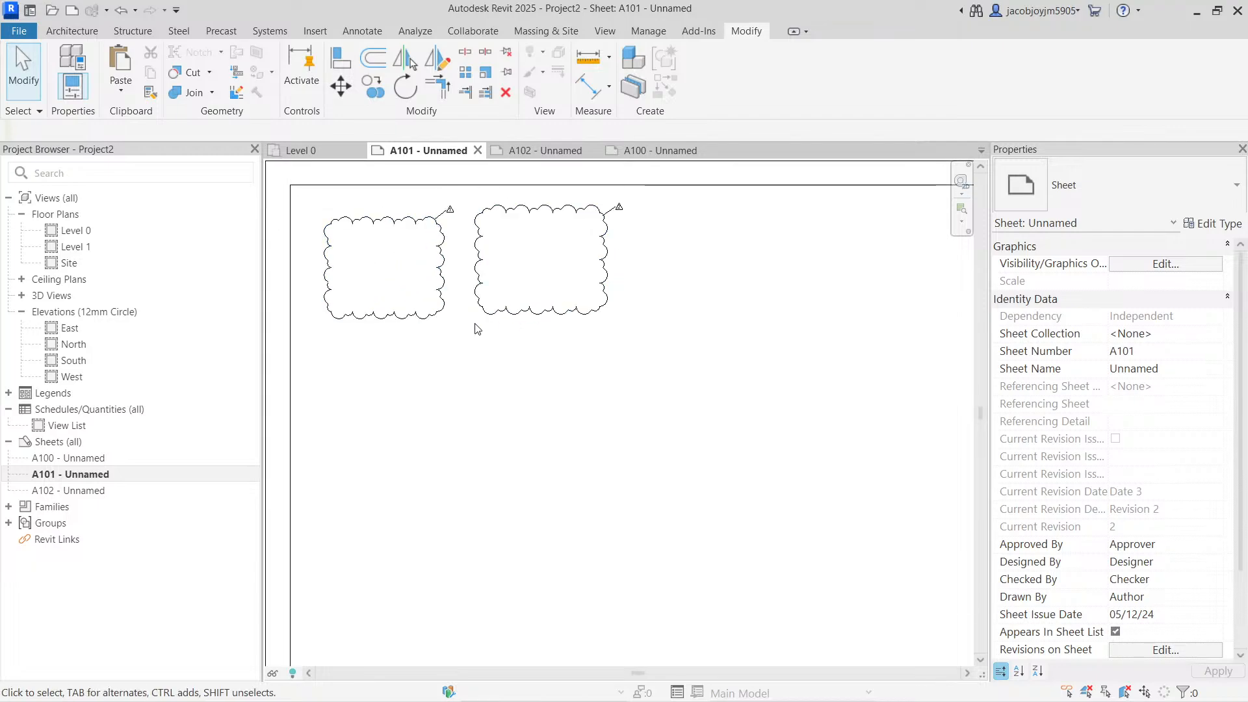
# - Paste the copied revision clouds and tags into sheet A102, aligned to the current view
pyautogui.doubleClick(68, 490)
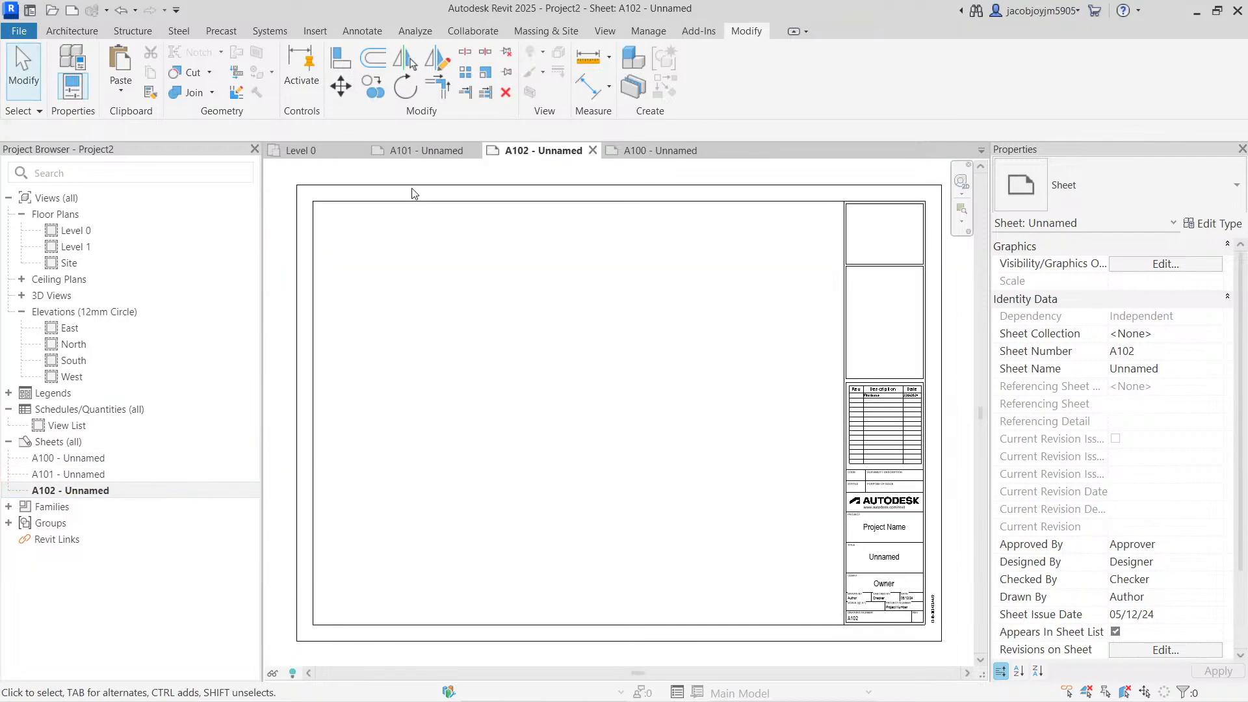
pyautogui.click(115, 91)
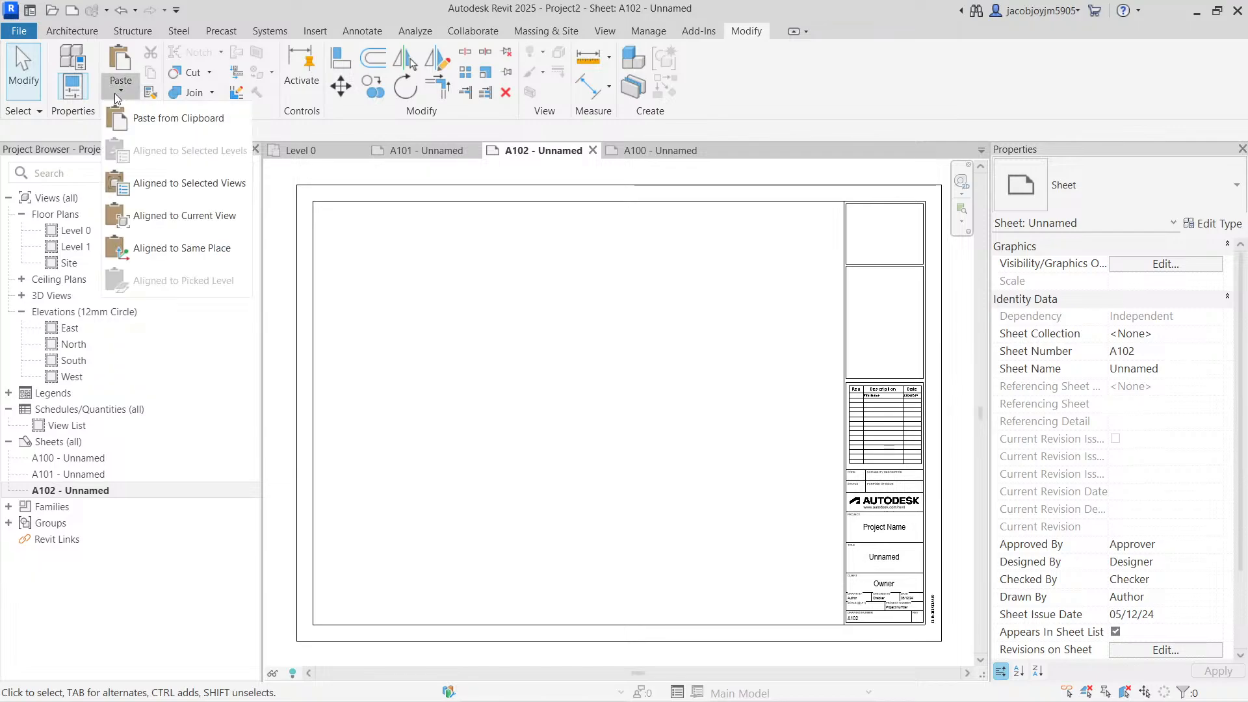
pyautogui.click(199, 224)
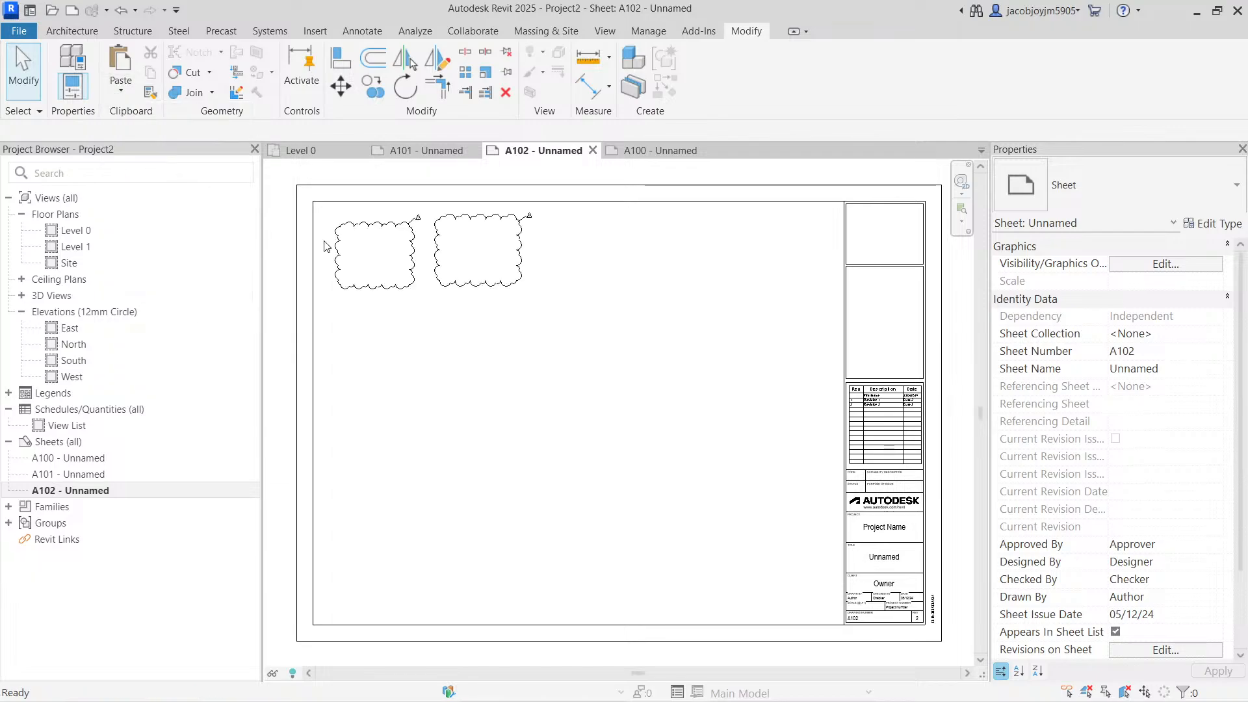
pyautogui.click(468, 323)
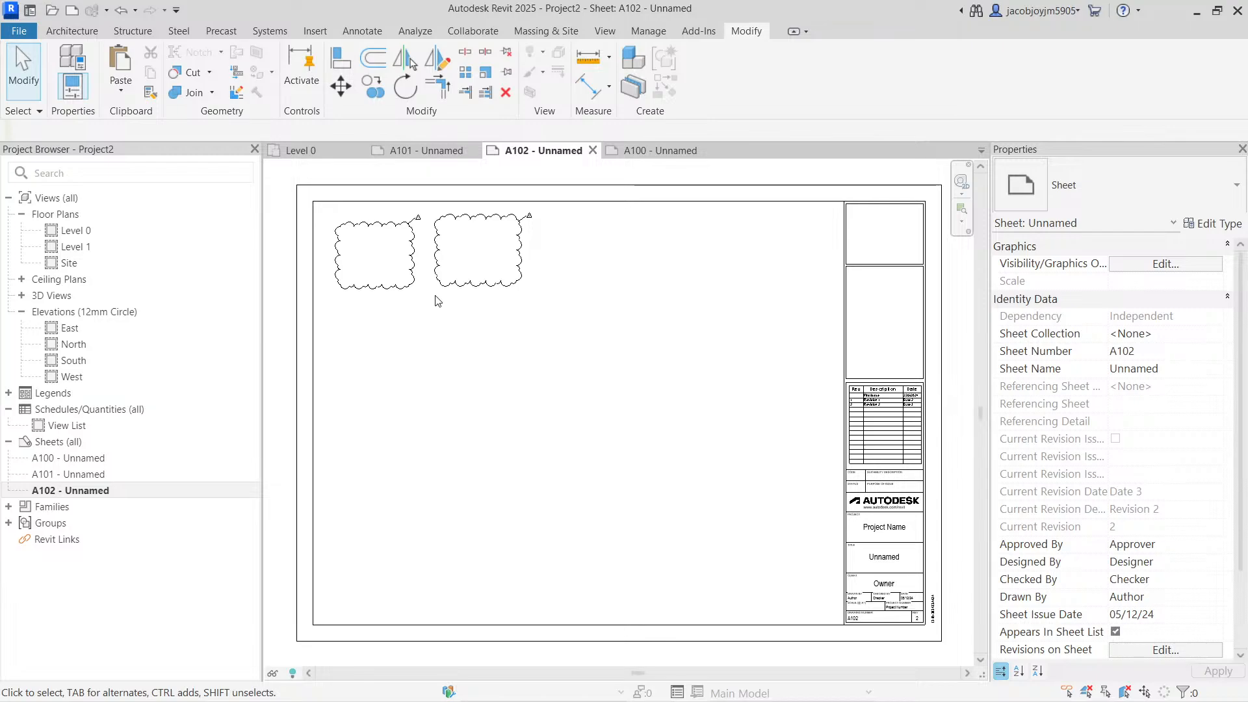
# - Return to sheet A100 and examine the revision schedule in its title block for the clouds' entries
pyautogui.doubleClick(160, 460)
pyautogui.scroll(-2, 409, 316)
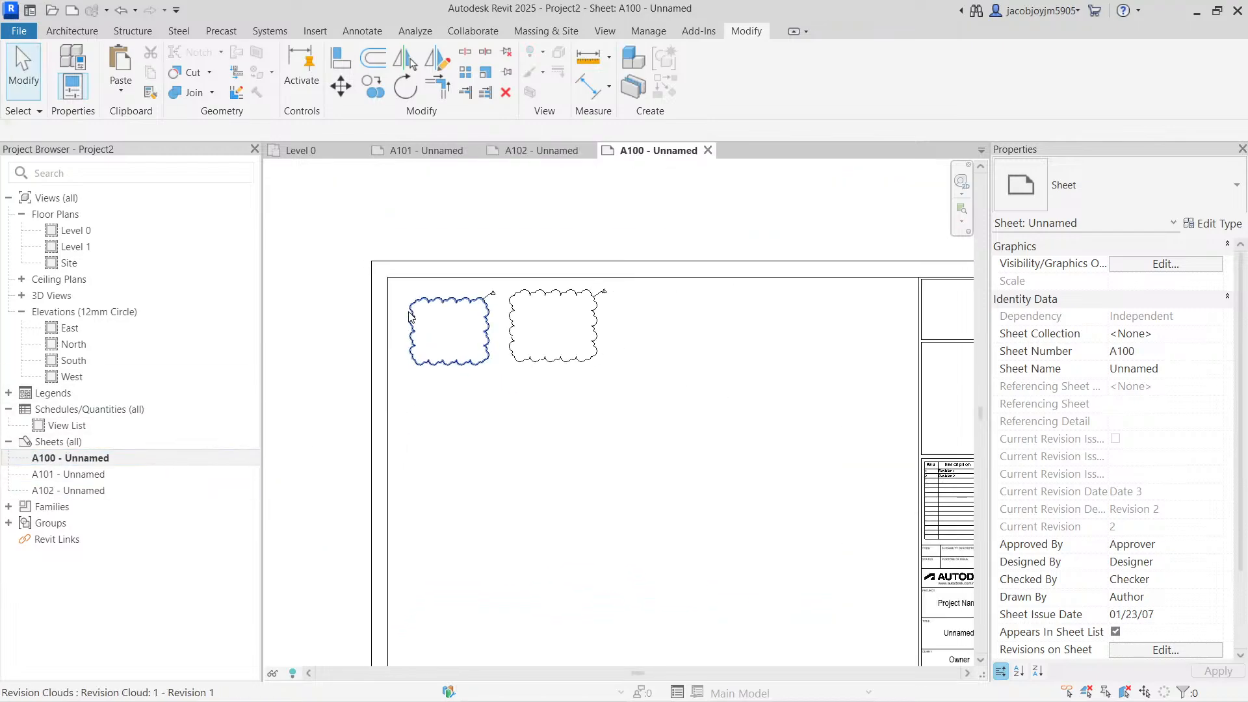
pyautogui.scroll(-1, 410, 315)
pyautogui.middleClick(615, 369)
pyautogui.middleClick(615, 369)
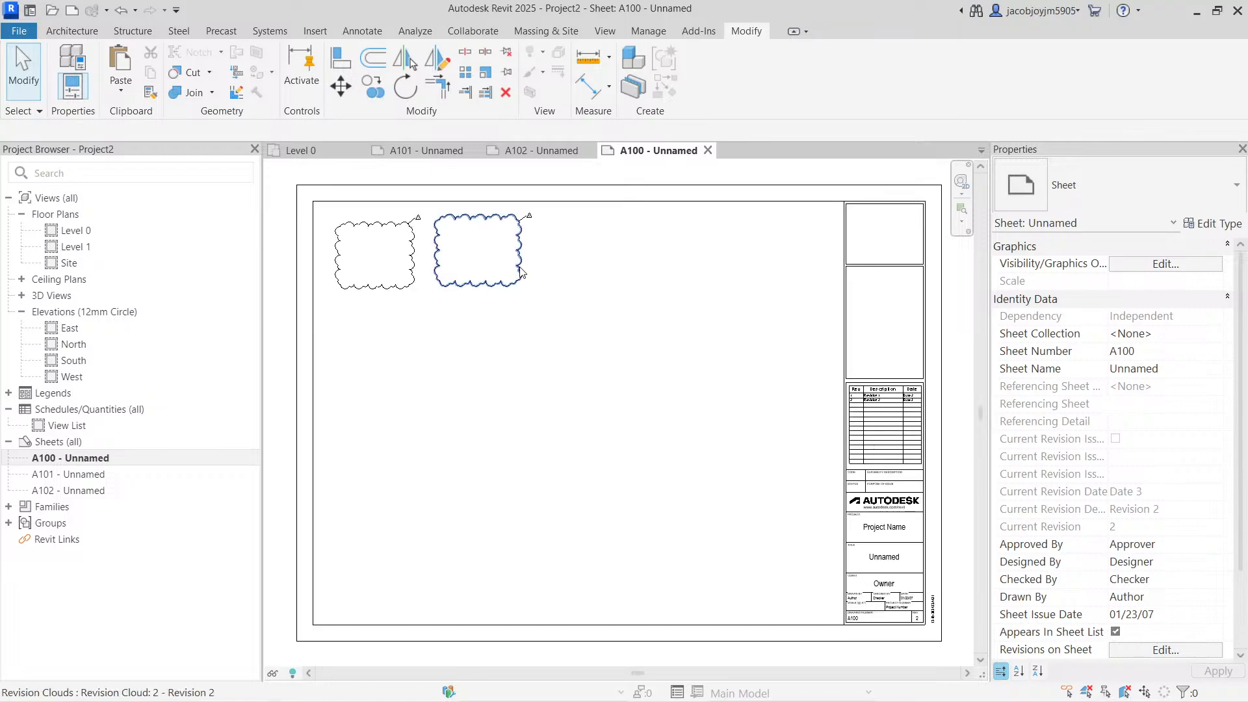
pyautogui.scroll(5, 909, 409)
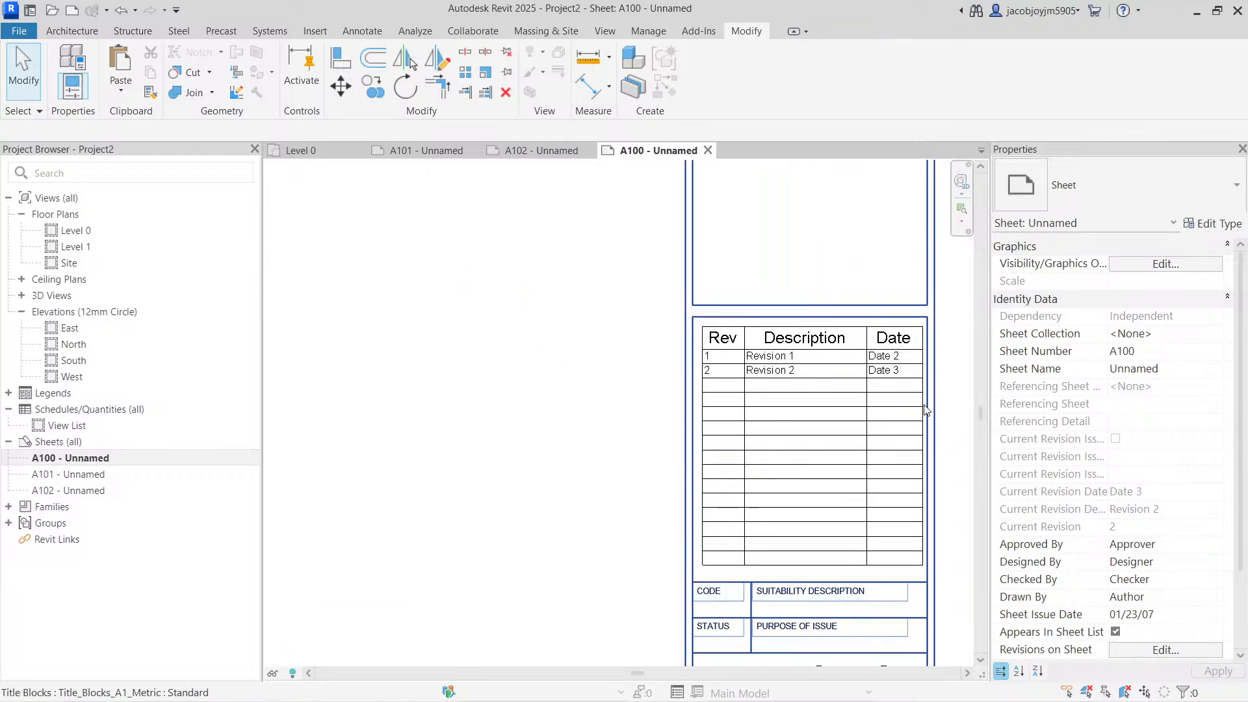
pyautogui.moveTo(894, 401); pyautogui.dragTo(836, 380, button='middle')
pyautogui.scroll(1, 723, 351)
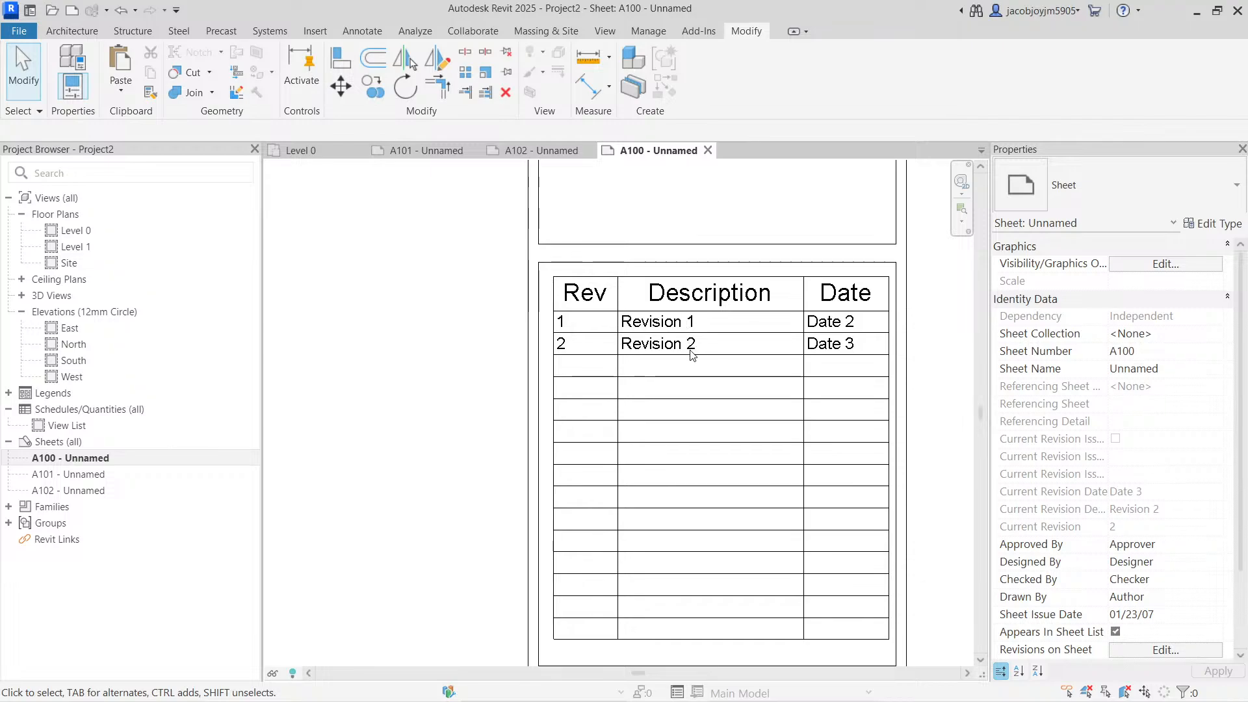
pyautogui.moveTo(665, 396); pyautogui.dragTo(558, 328, button='middle')
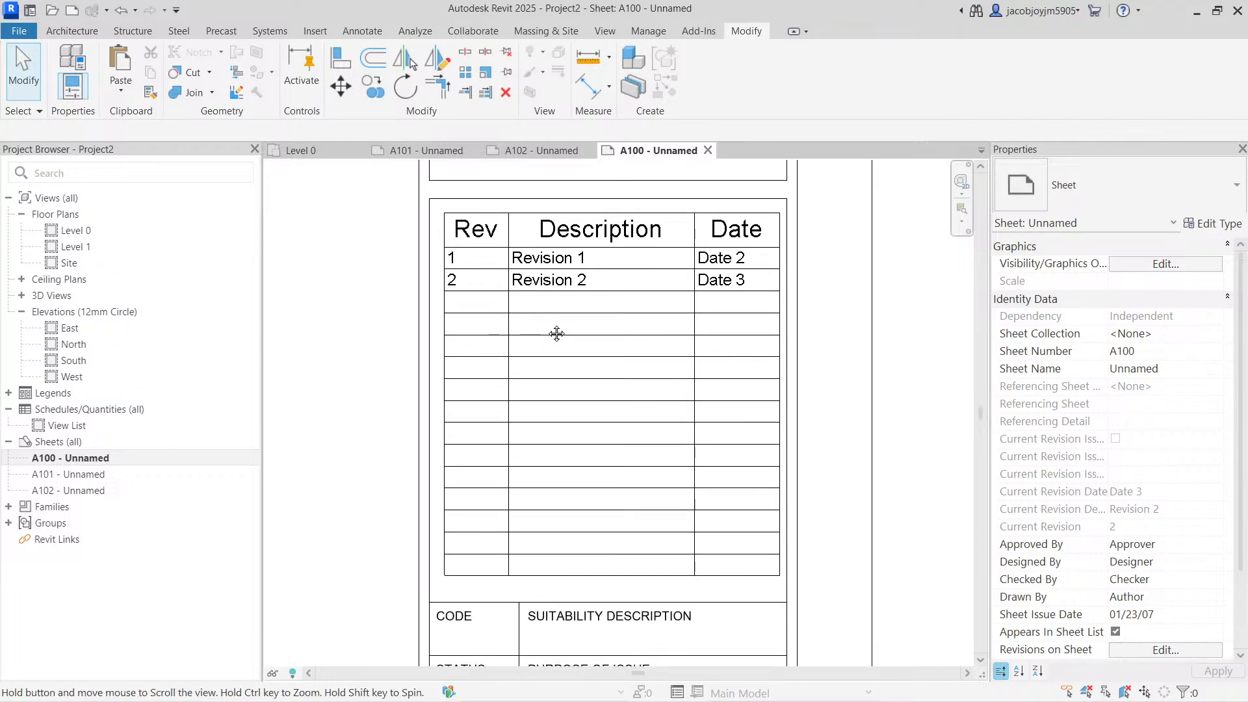
# - Try to exclude Seq. 2 - Revision 1 and Seq. 3 - Revision 2 from sheet A100's revision schedule, and close the sheet's revision settings
pyautogui.click(1140, 651)
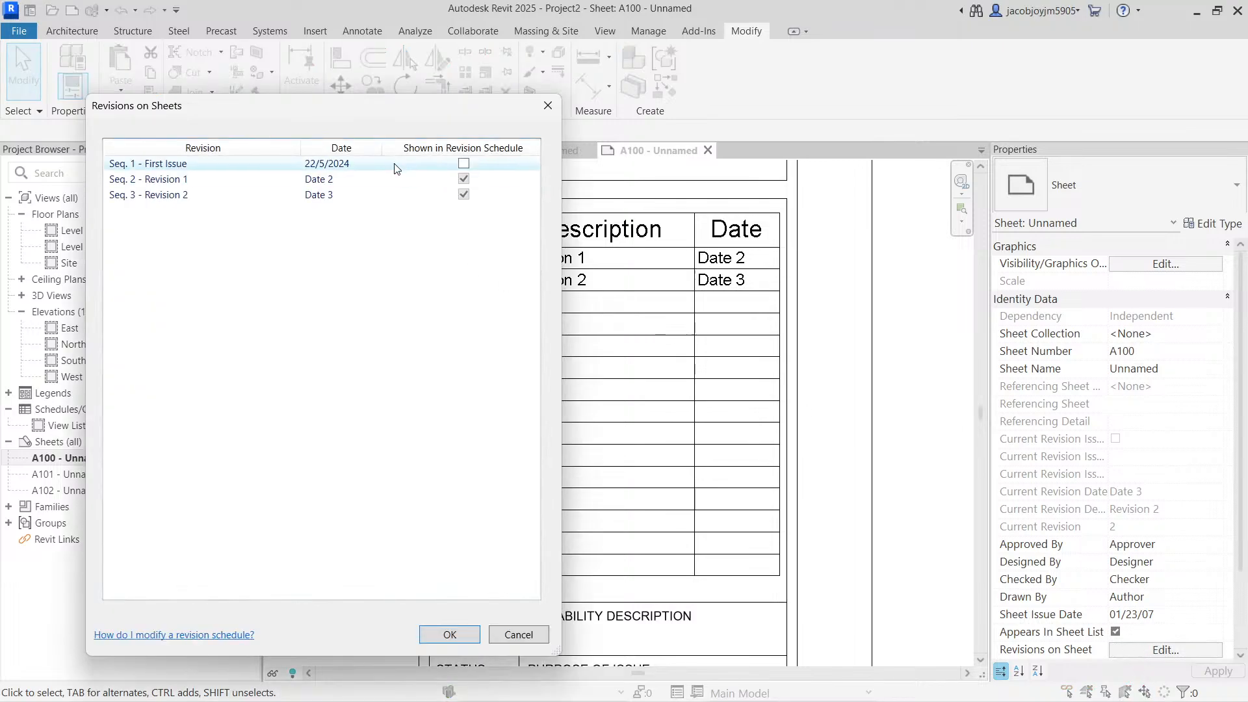
pyautogui.moveTo(384, 118); pyautogui.dragTo(321, 179)
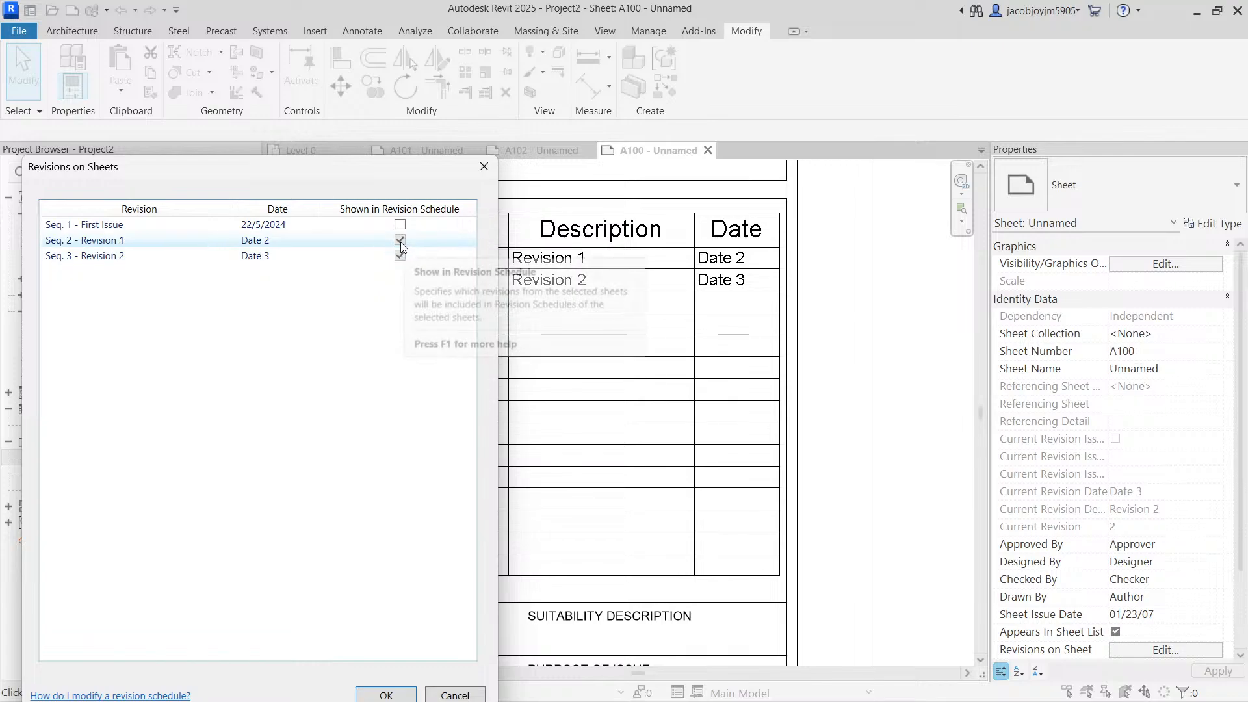
pyautogui.click(396, 259)
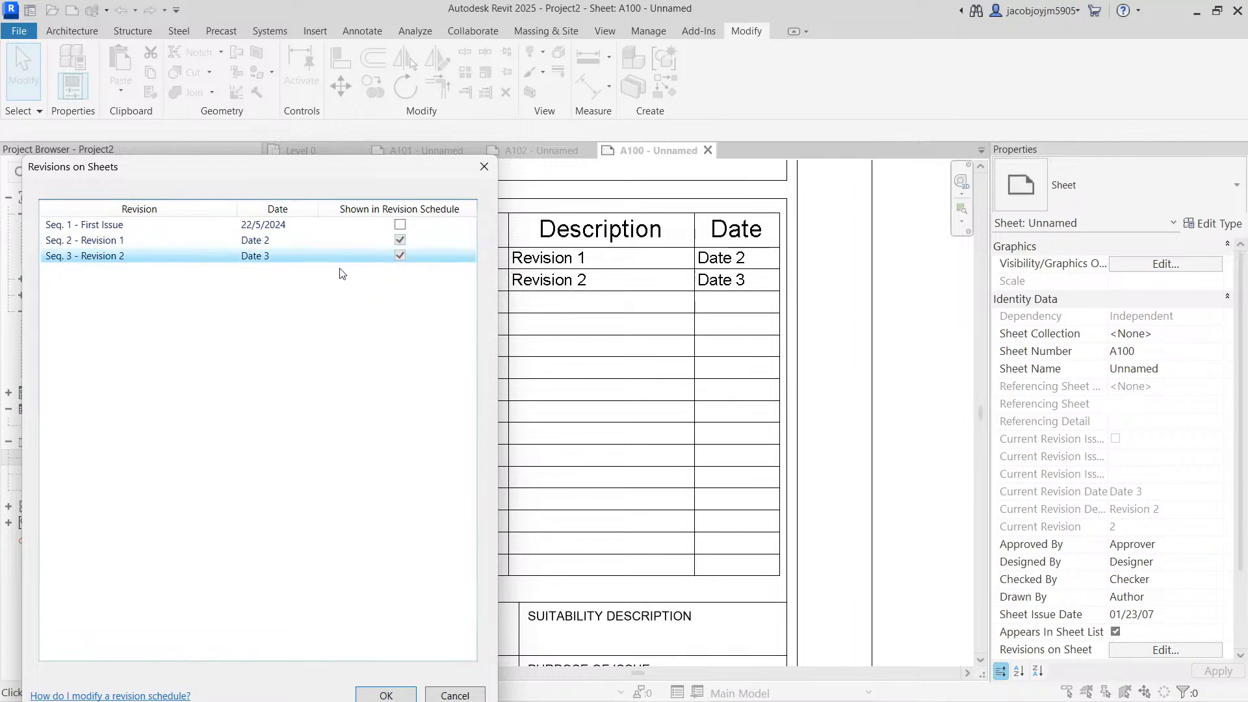
pyautogui.click(391, 245)
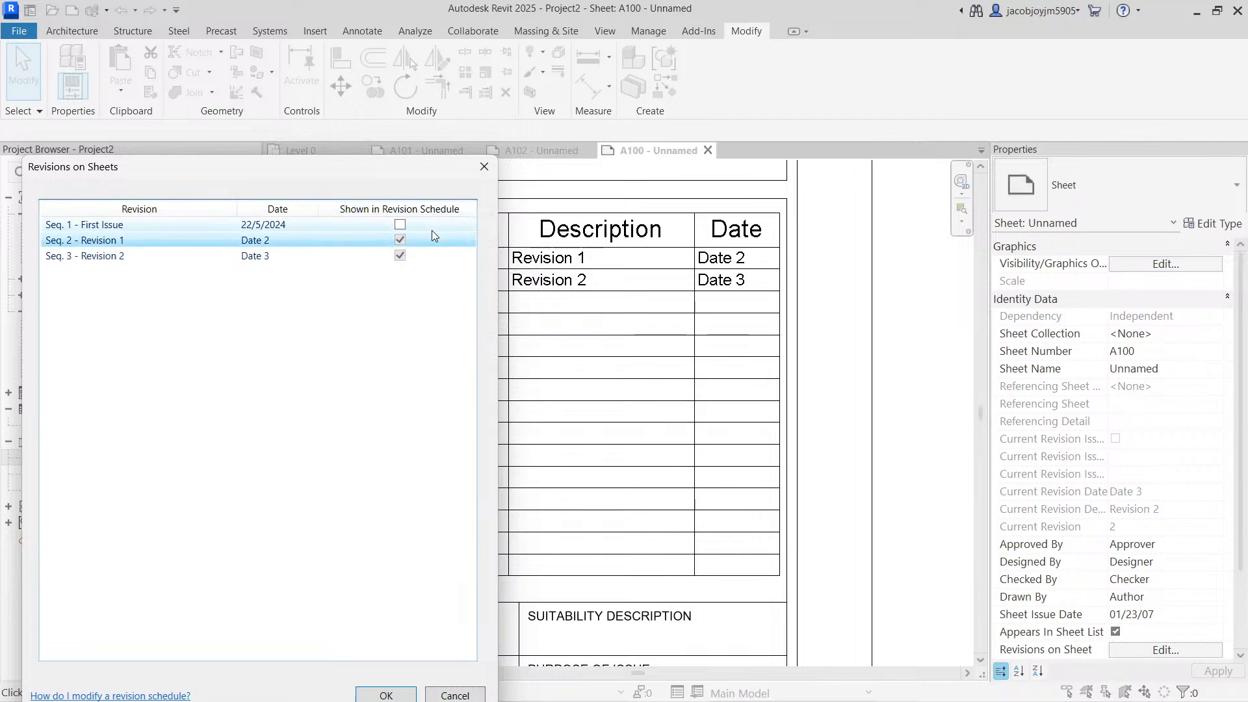
pyautogui.click(401, 258)
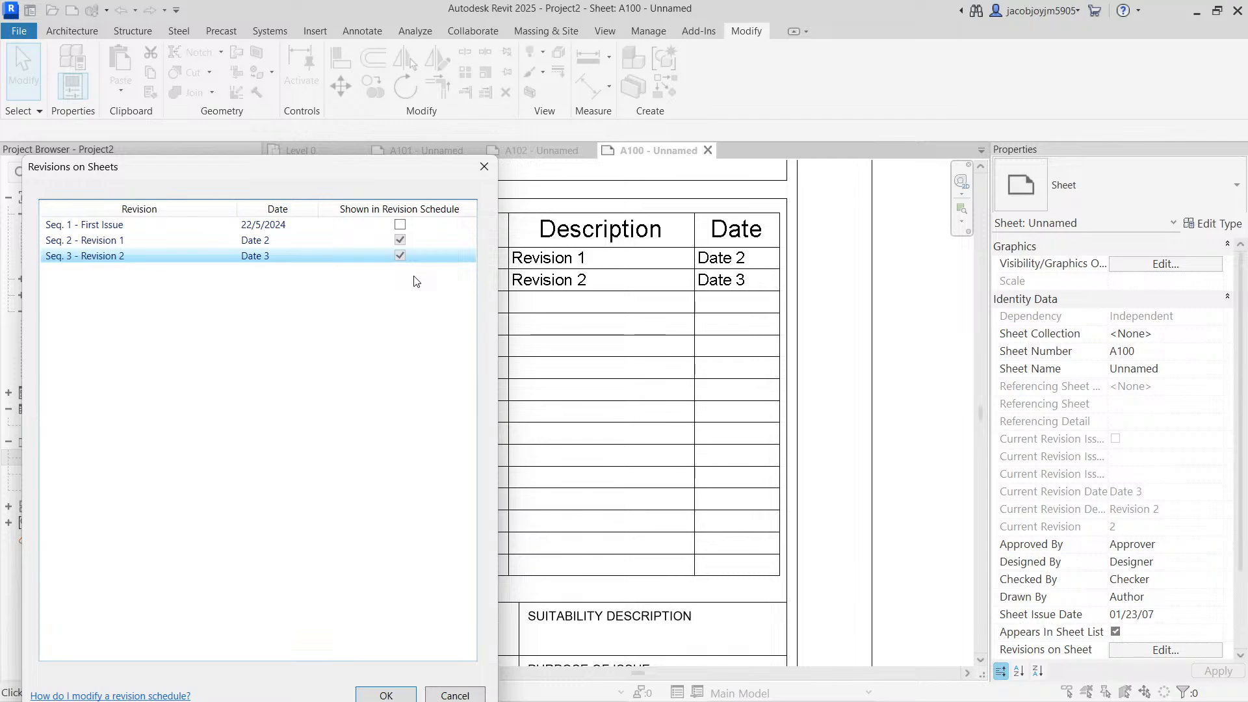
pyautogui.click(484, 167)
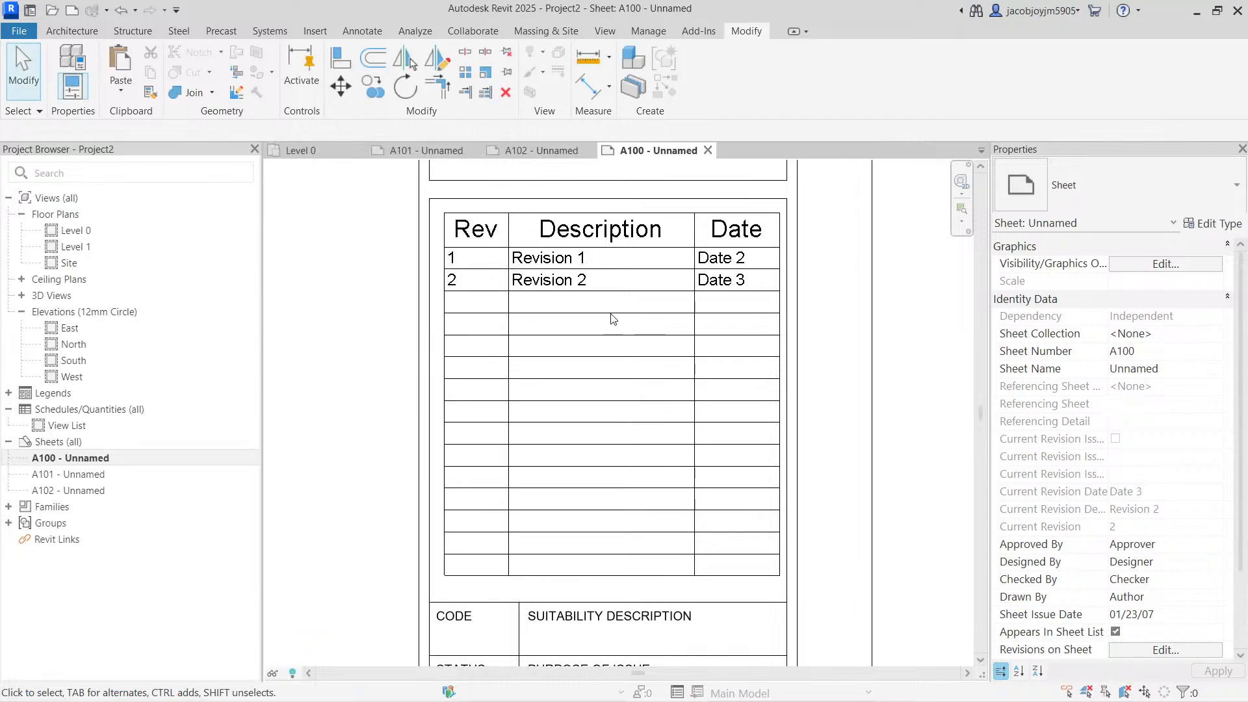
pyautogui.scroll(-6, 683, 374)
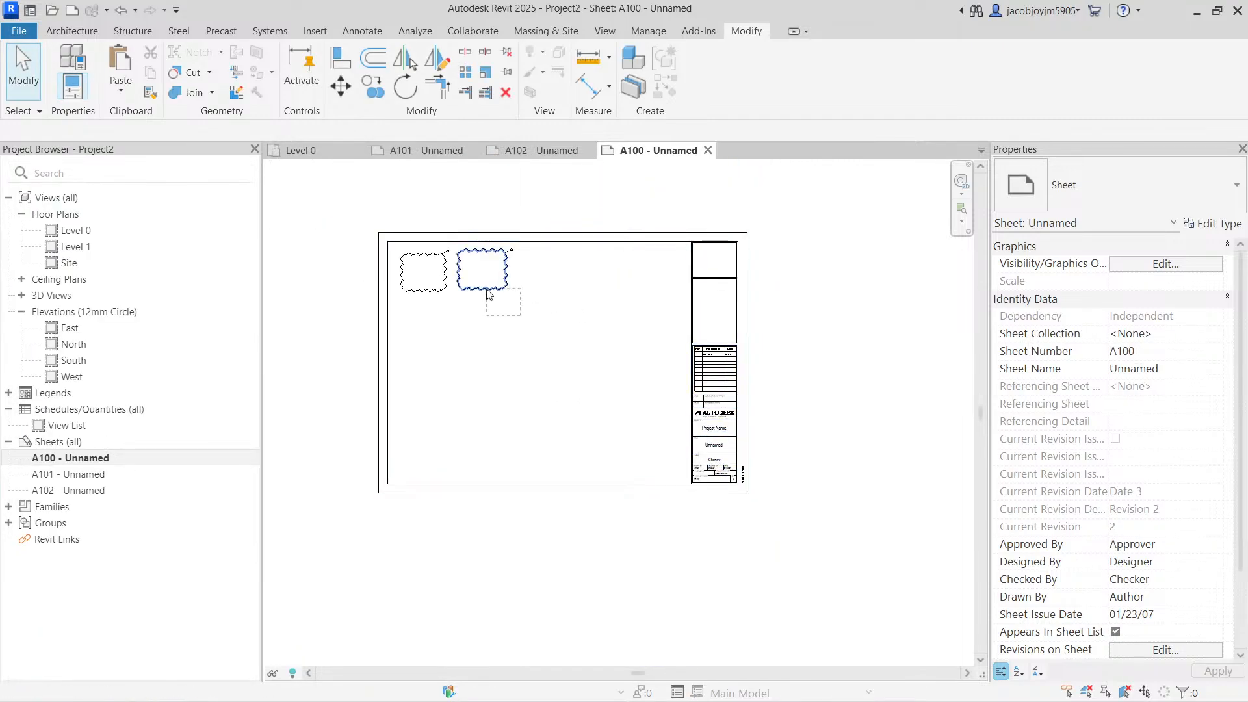
# - Delete both revision clouds with their tags from sheet A100, and show Seq. 2 - Revision 1 and Seq. 3 - Revision 2 in its revision schedule
pyautogui.moveTo(560, 316); pyautogui.dragTo(393, 242)
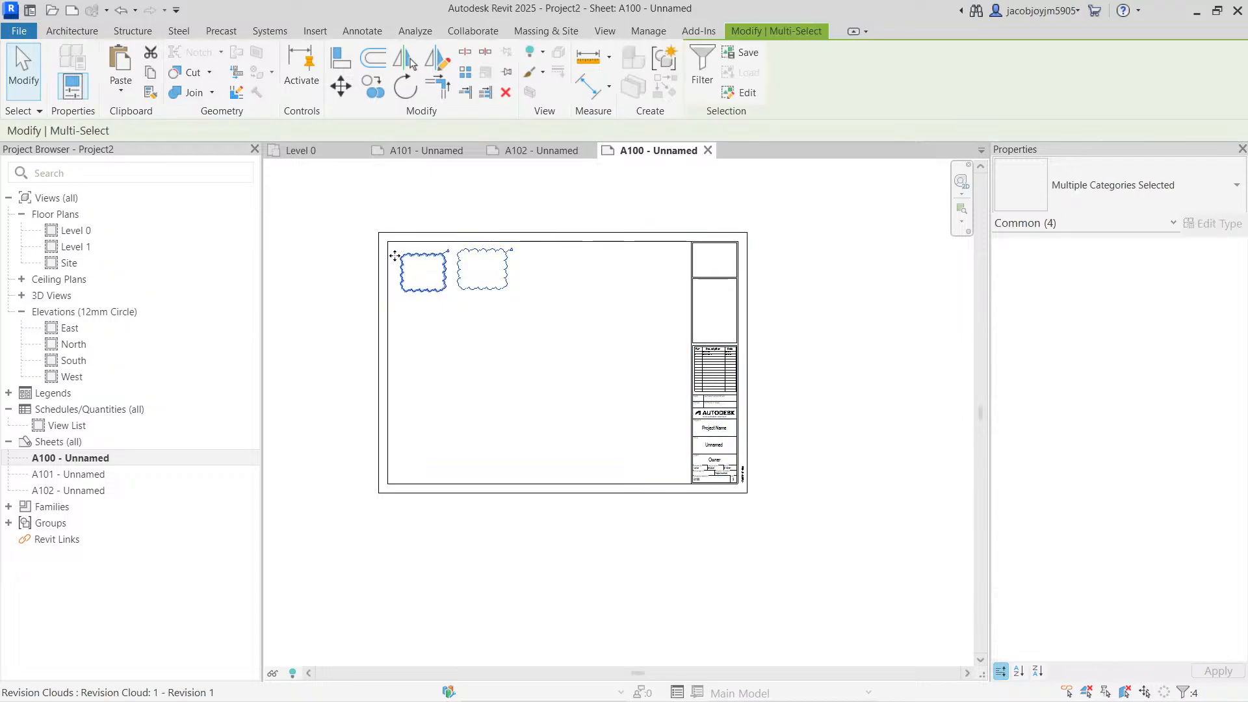
pyautogui.press('Delete')
pyautogui.click(1165, 650)
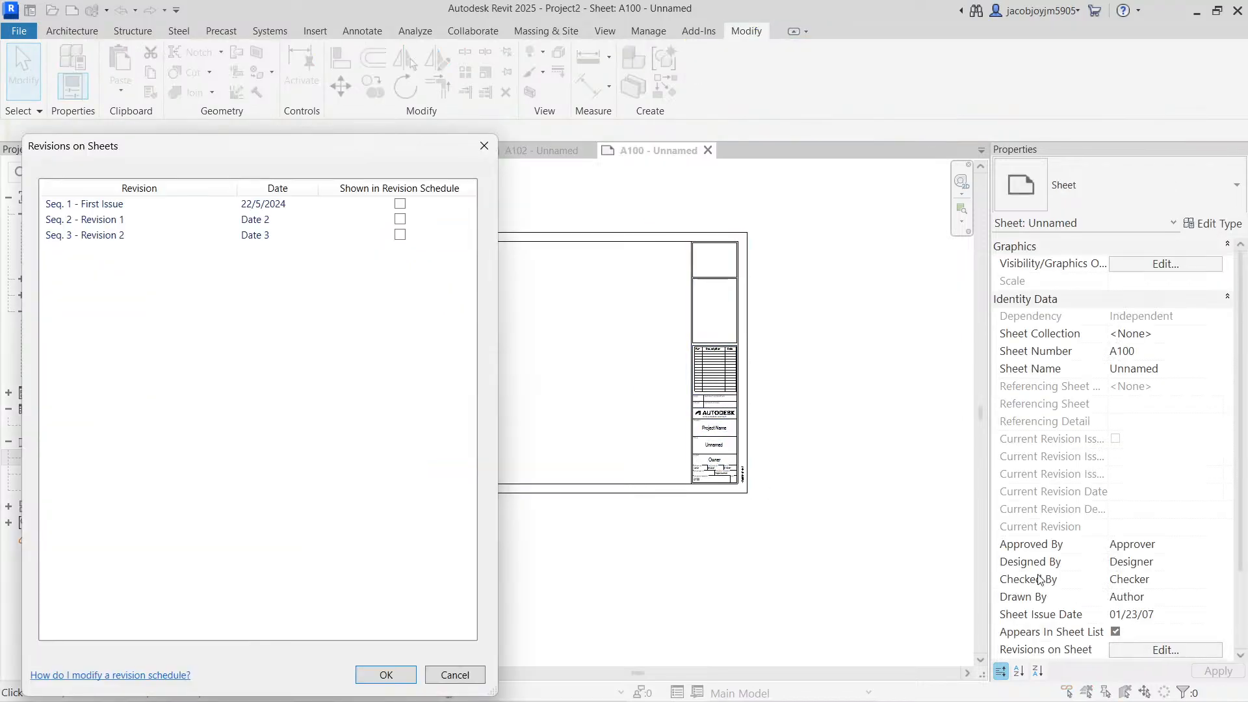
pyautogui.click(400, 219)
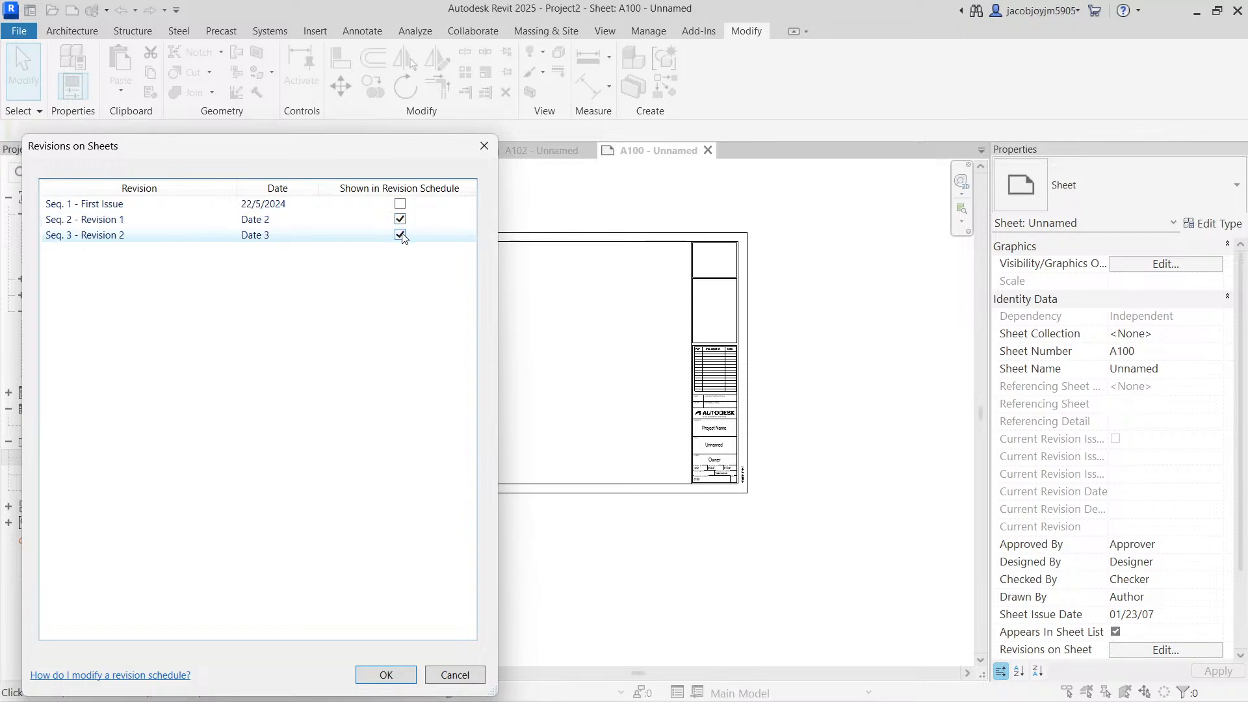
pyautogui.click(399, 674)
# - Examine the revision schedule in sheet A100's title block for the manually included revisions
pyautogui.scroll(6, 715, 390)
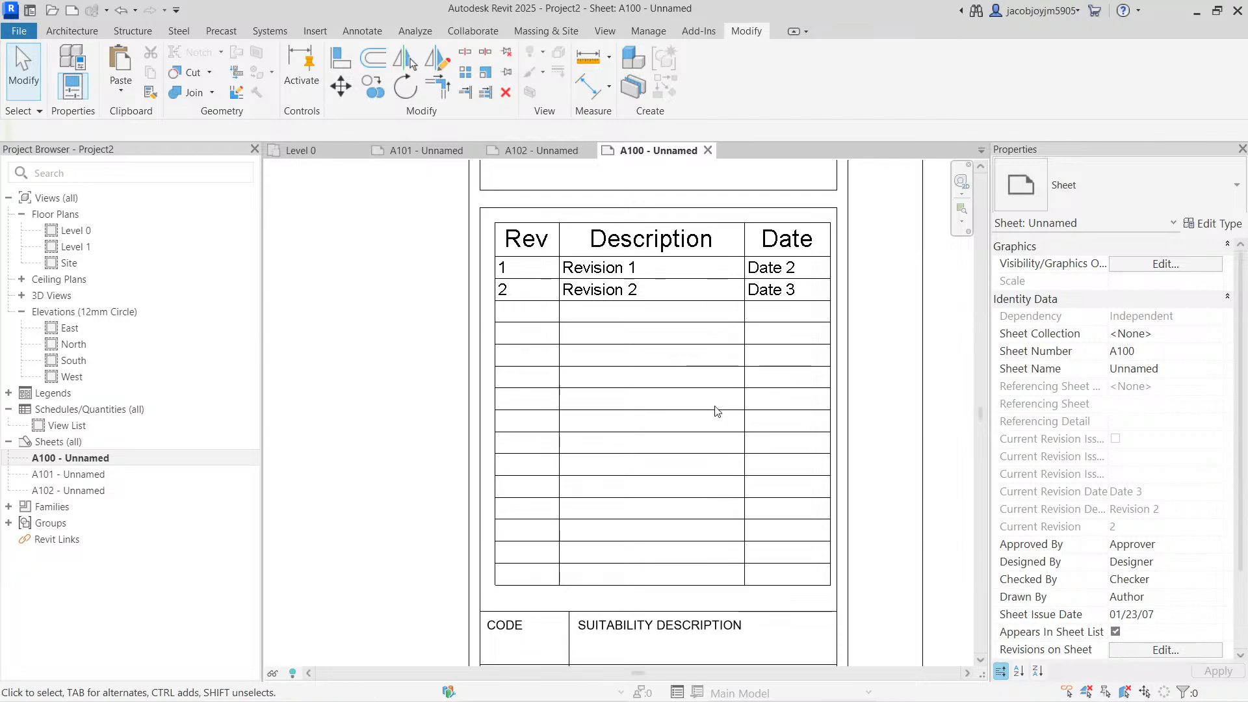
pyautogui.middleClick(715, 406)
pyautogui.middleClick(714, 407)
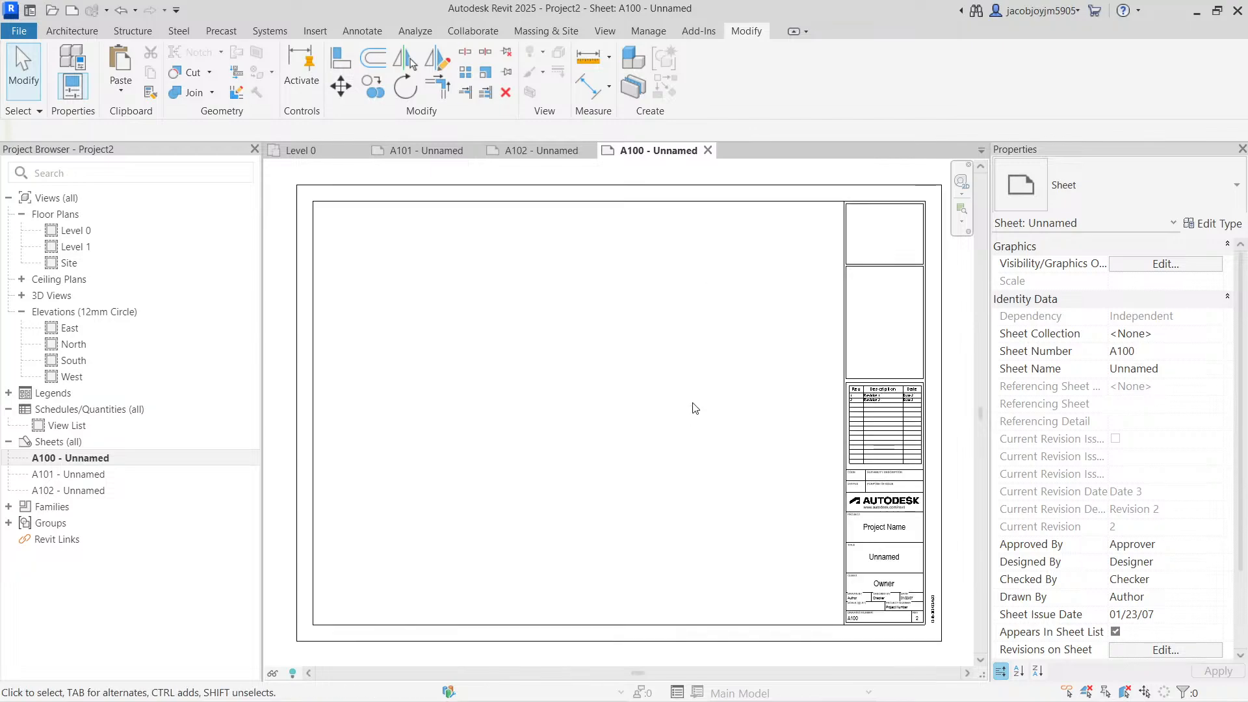
pyautogui.click(605, 30)
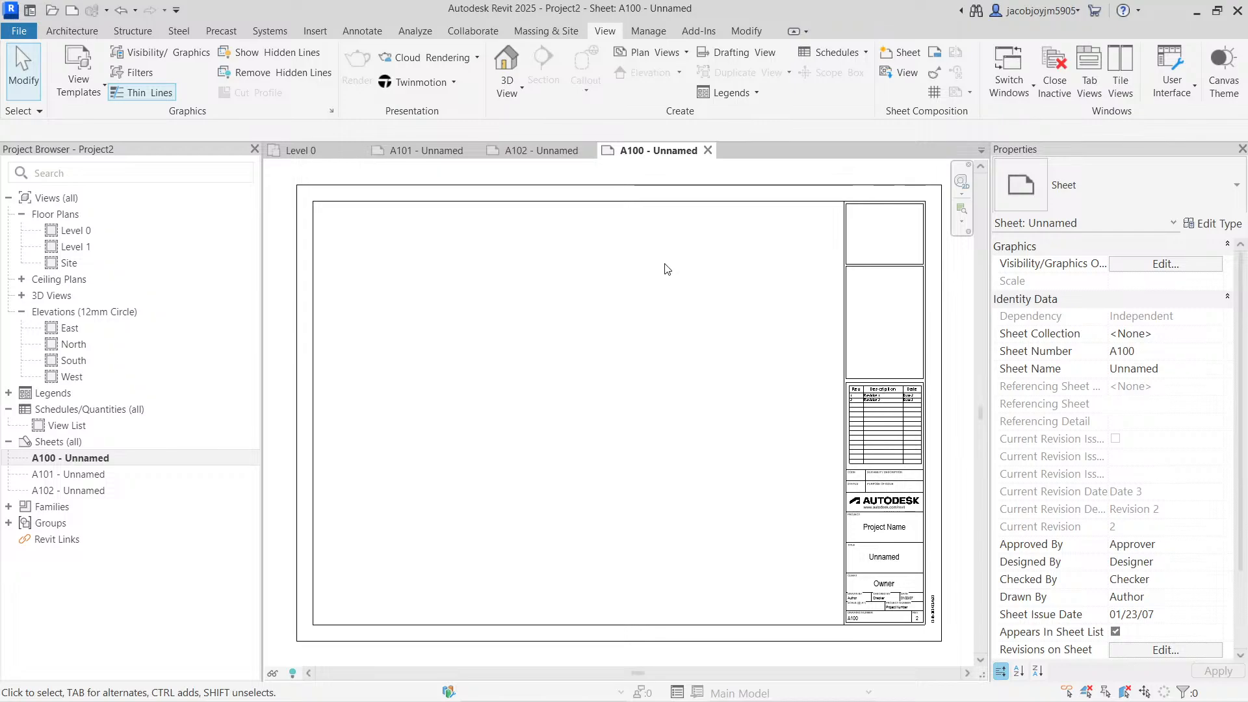
pyautogui.scroll(5, 904, 409)
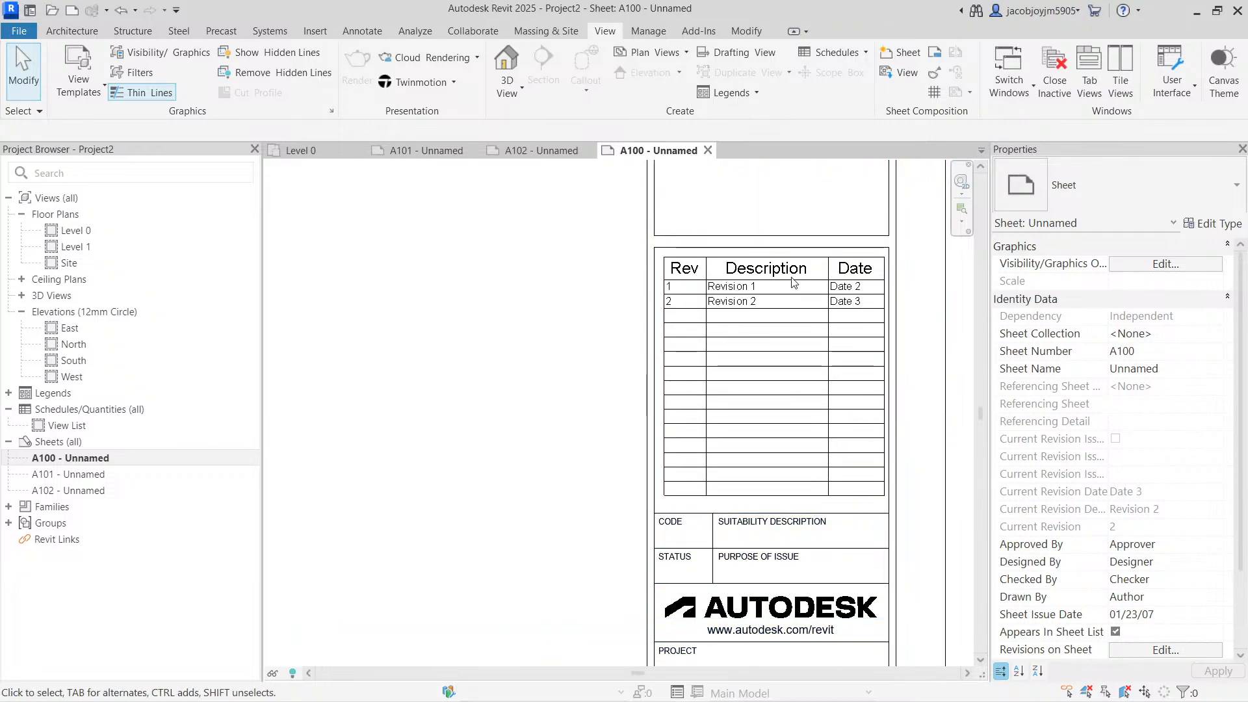
pyautogui.scroll(2, 687, 393)
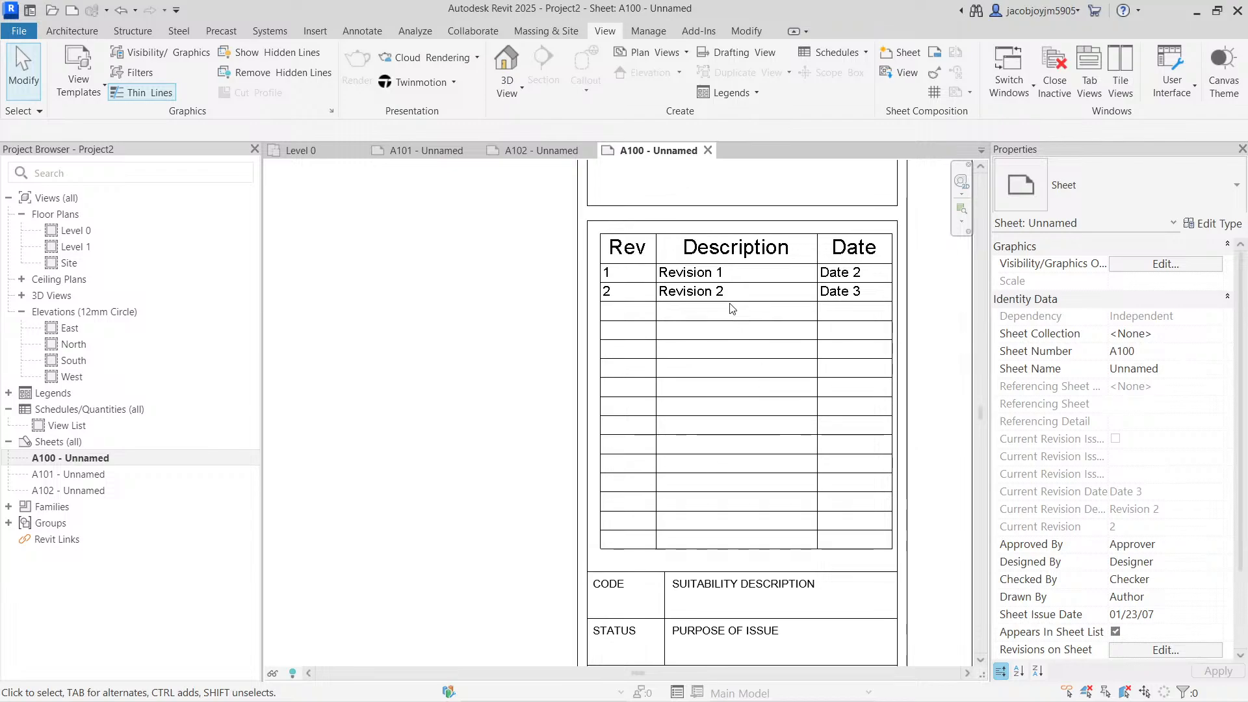
pyautogui.moveTo(733, 308); pyautogui.dragTo(696, 303, button='middle')
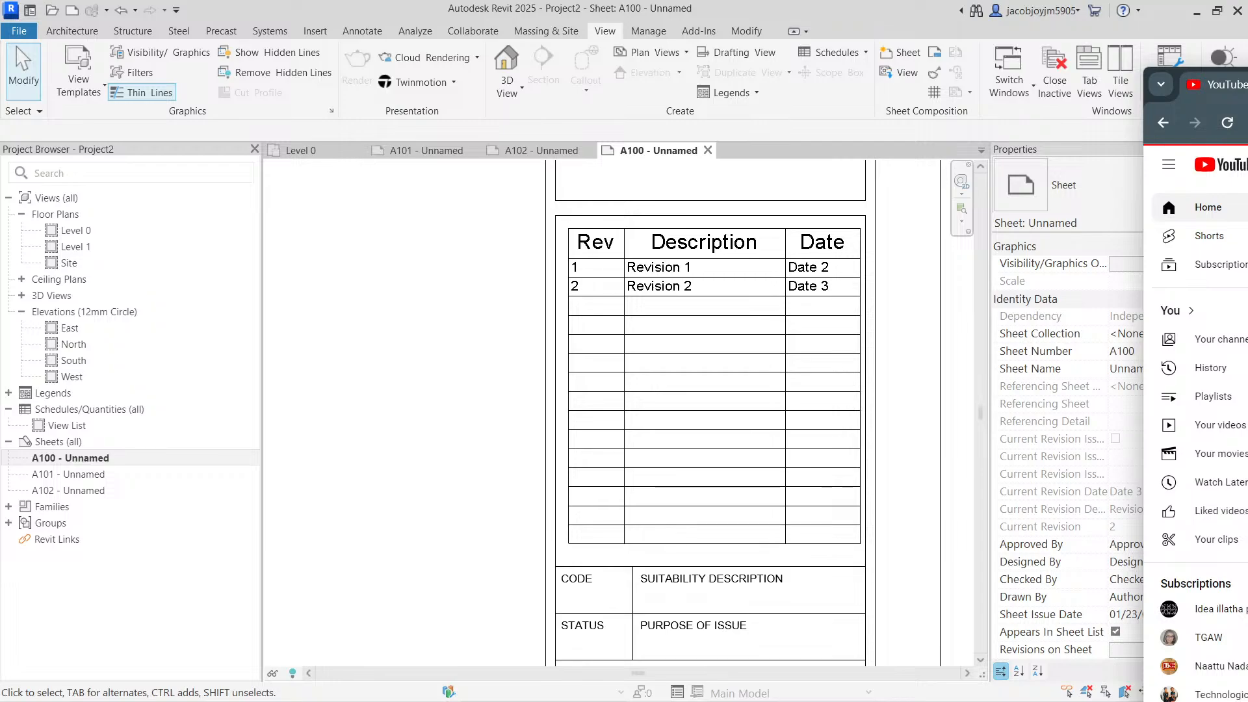
# - Switch to the YouTube channel page in the browser and search the channel for "revision table"
pyautogui.moveTo(1247, 91); pyautogui.dragTo(828, 68)
pyautogui.doubleClick(828, 65)
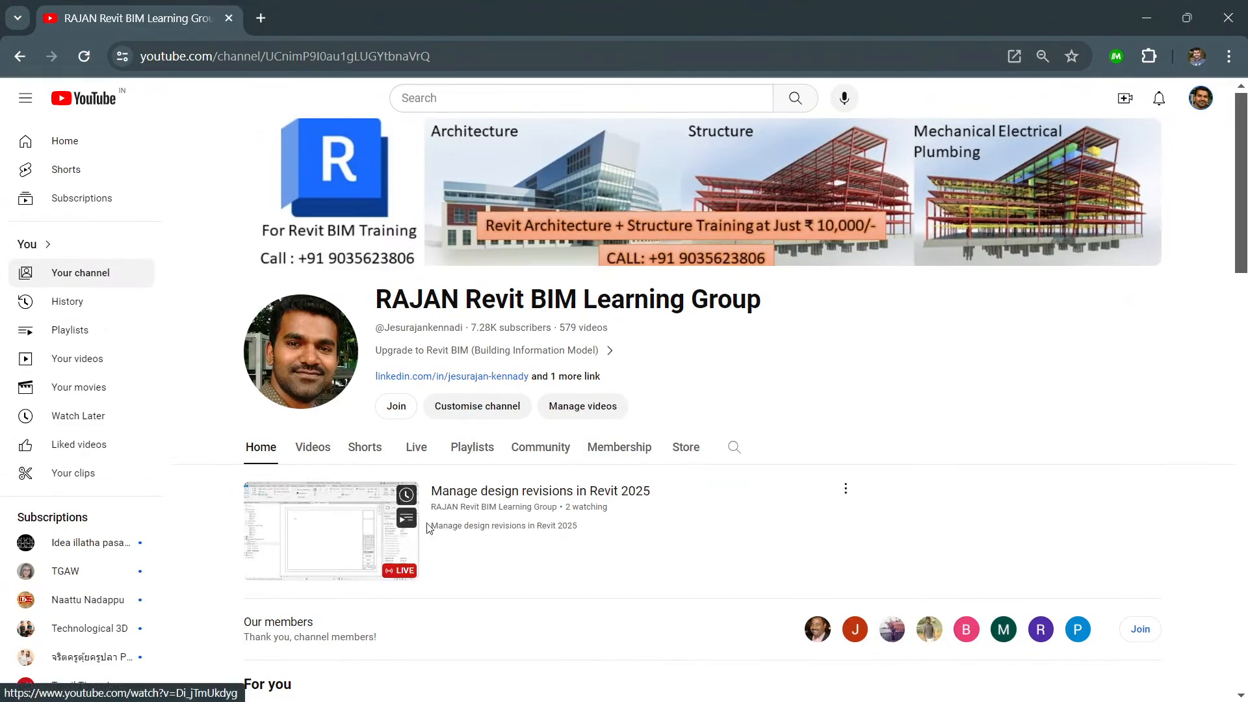
pyautogui.click(734, 447)
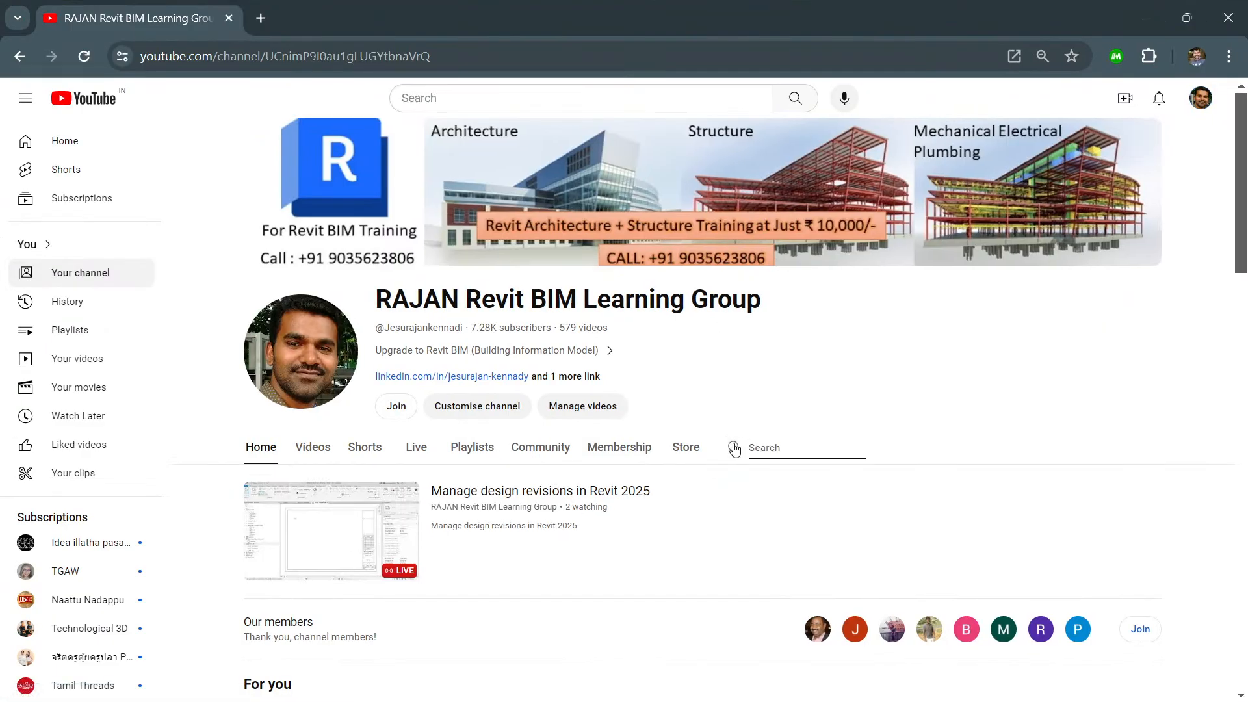
pyautogui.write('revision table')
pyautogui.press('Return')
pyautogui.scroll(-1, 732, 396)
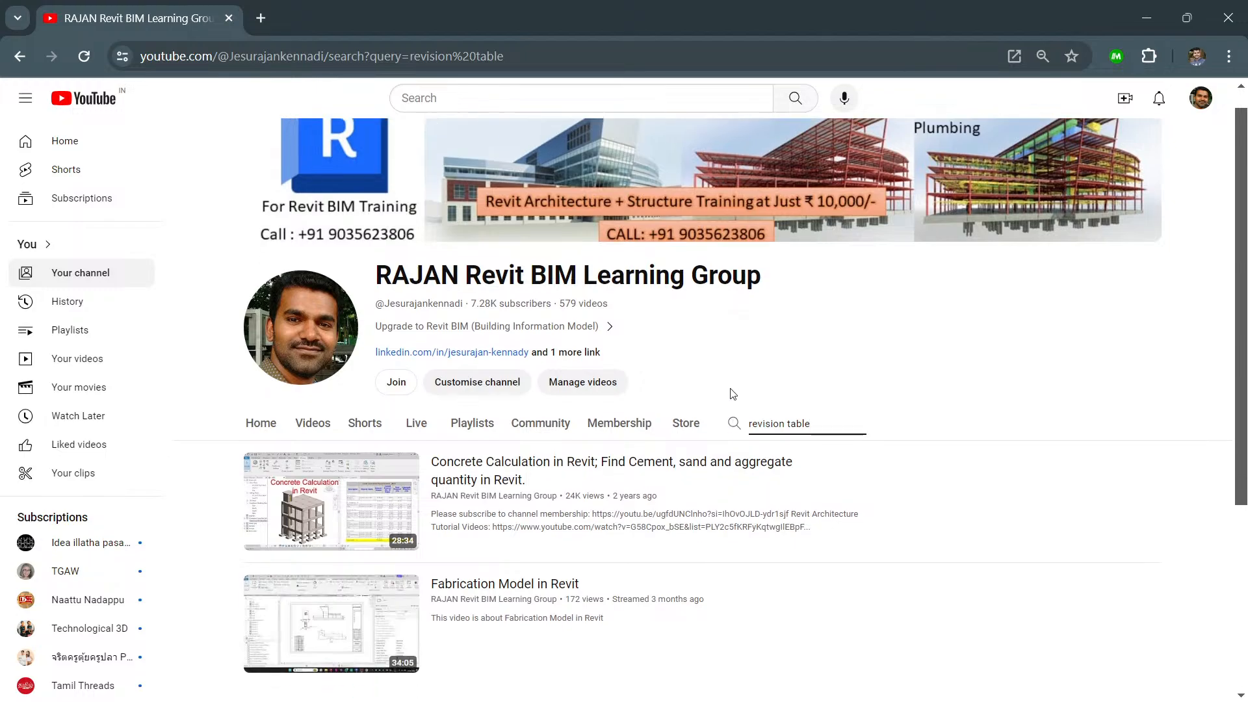
# - Search the YouTube channel for "revision schedule" and close the browser to return to Revit
pyautogui.scroll(-2, 733, 394)
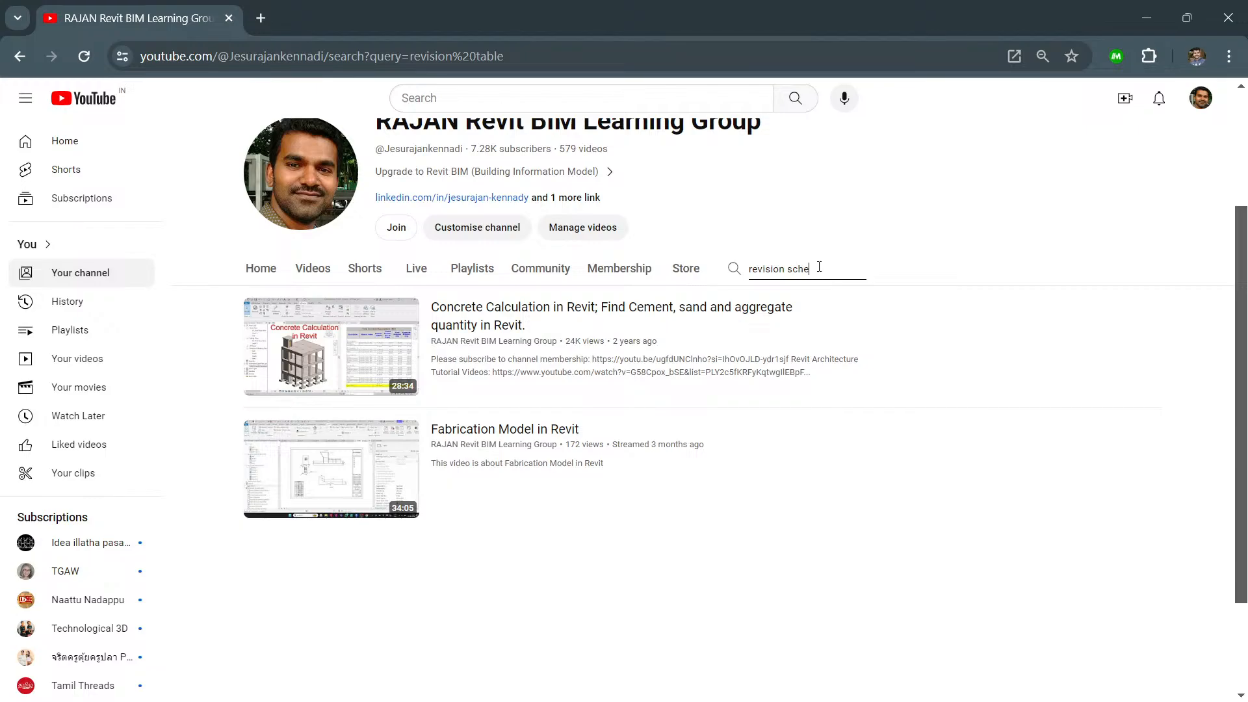
pyautogui.write('dule')
pyautogui.press('Return')
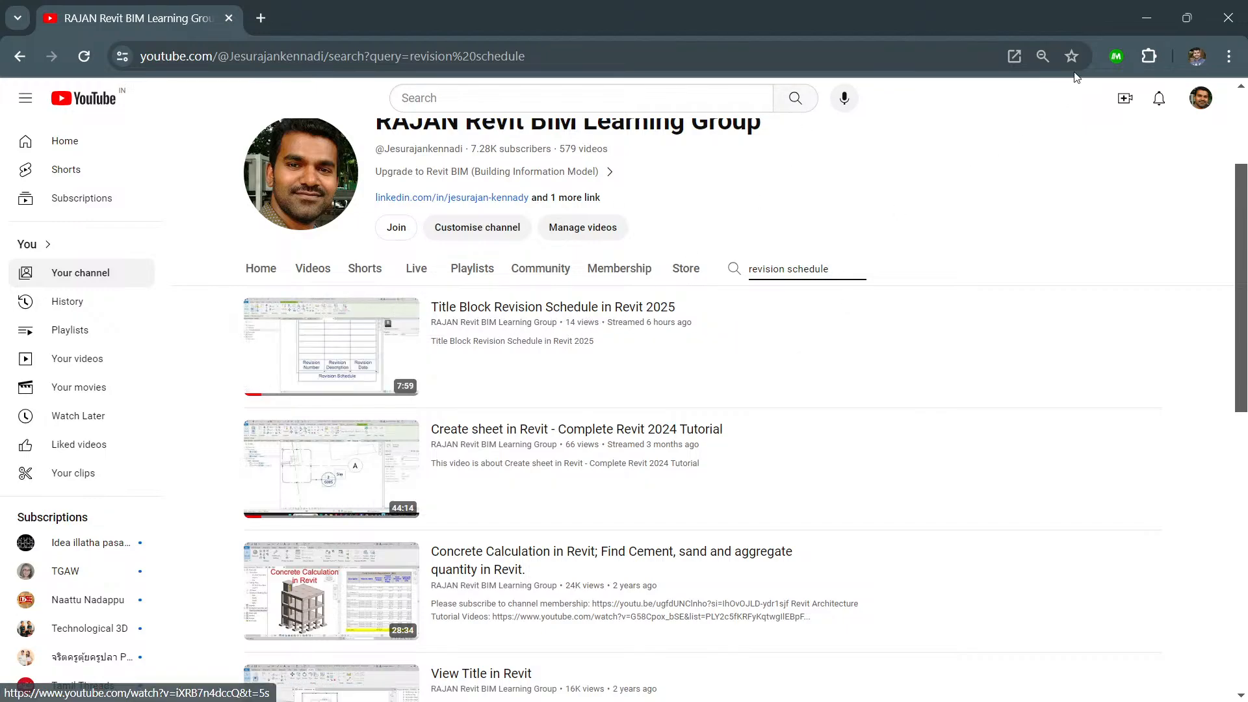
pyautogui.click(1232, 20)
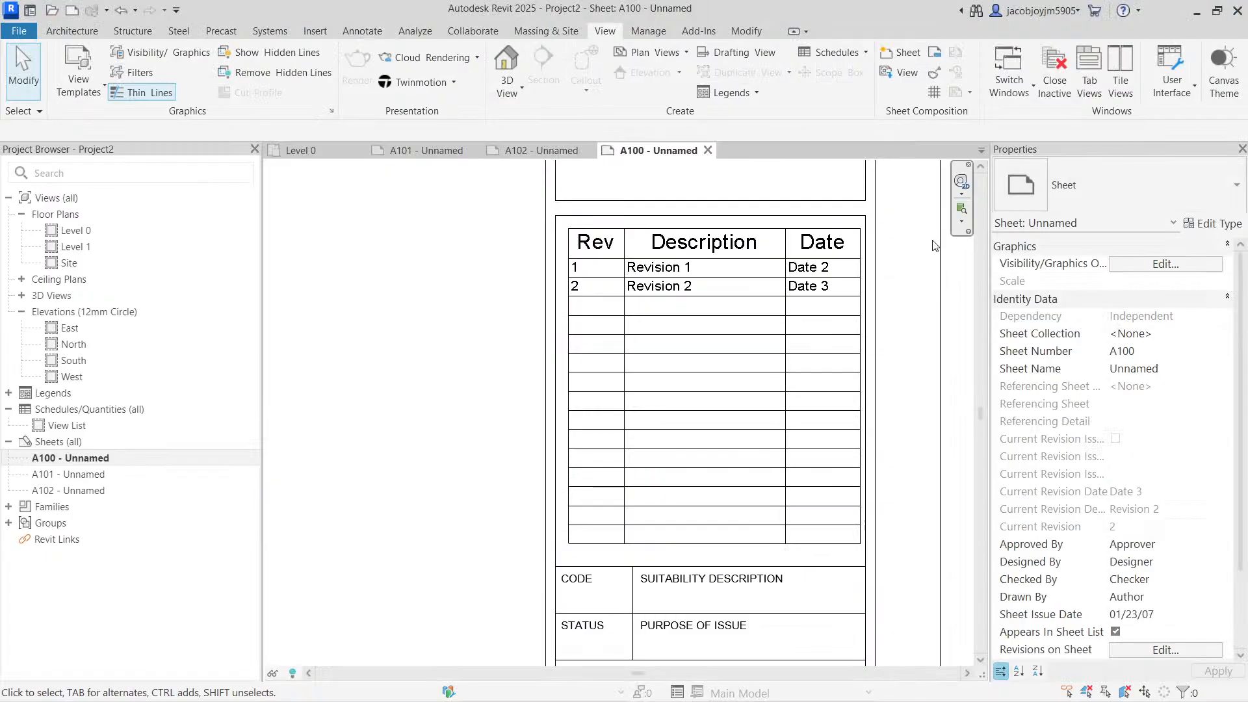
# - Review the revision schedule's rows and the title block that contains it on sheet A100
pyautogui.moveTo(727, 306); pyautogui.dragTo(680, 305, button='middle')
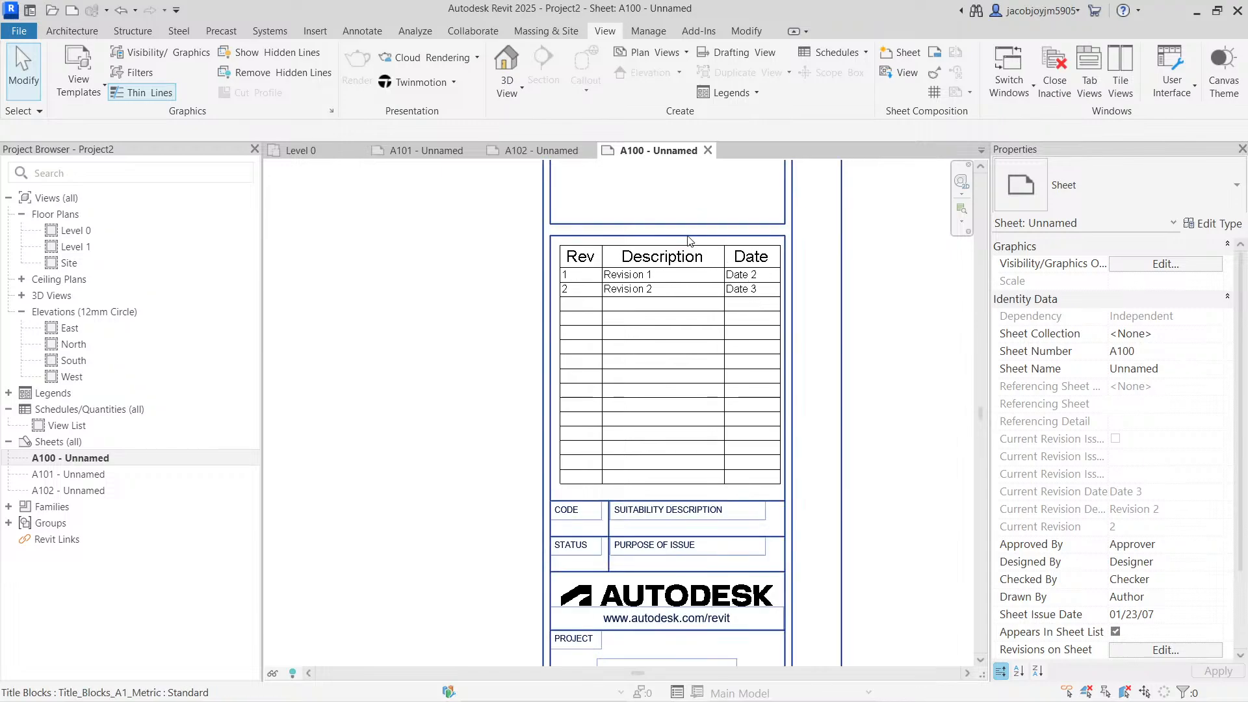
pyautogui.scroll(-6, 764, 232)
pyautogui.scroll(3, 765, 233)
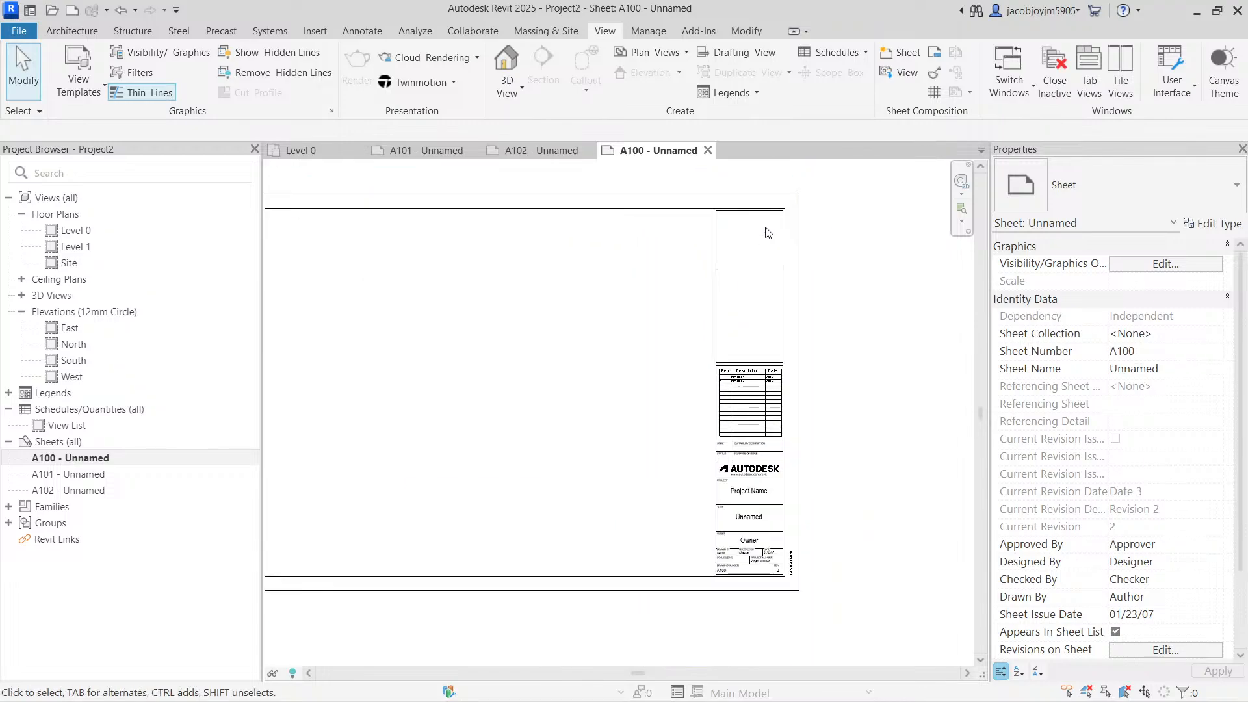
pyautogui.scroll(3, 804, 409)
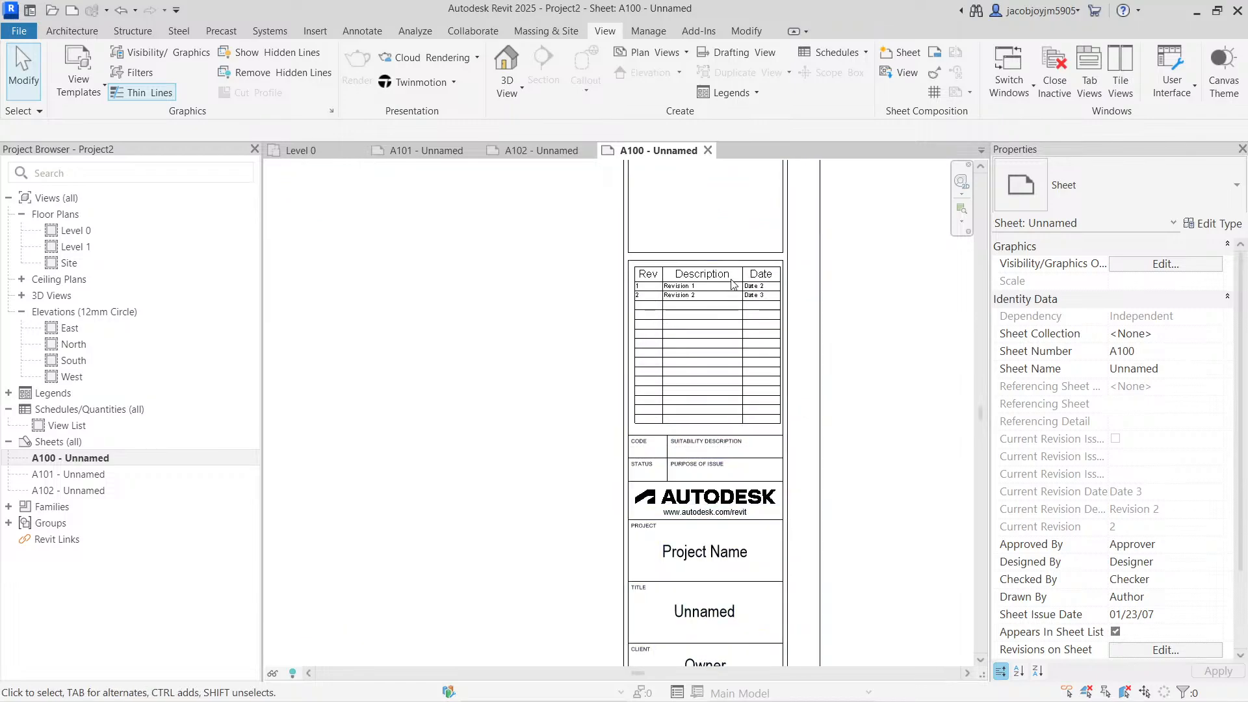
pyautogui.scroll(2, 720, 280)
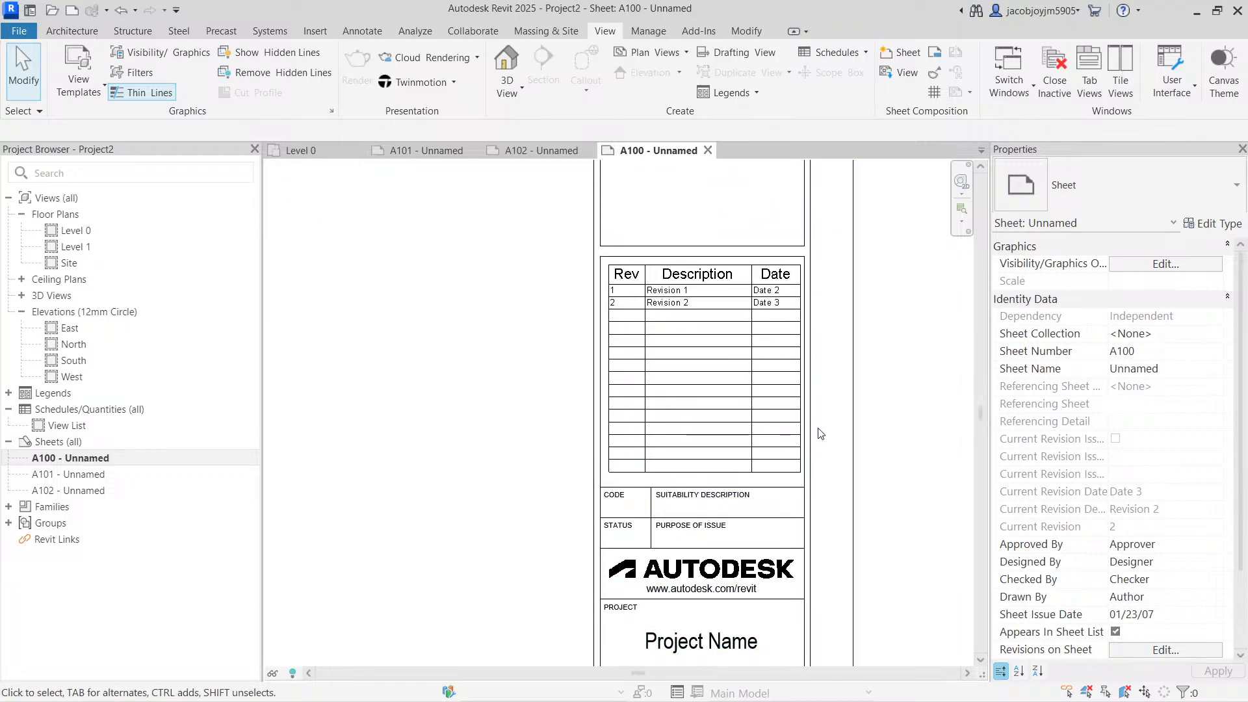
pyautogui.scroll(1, 711, 321)
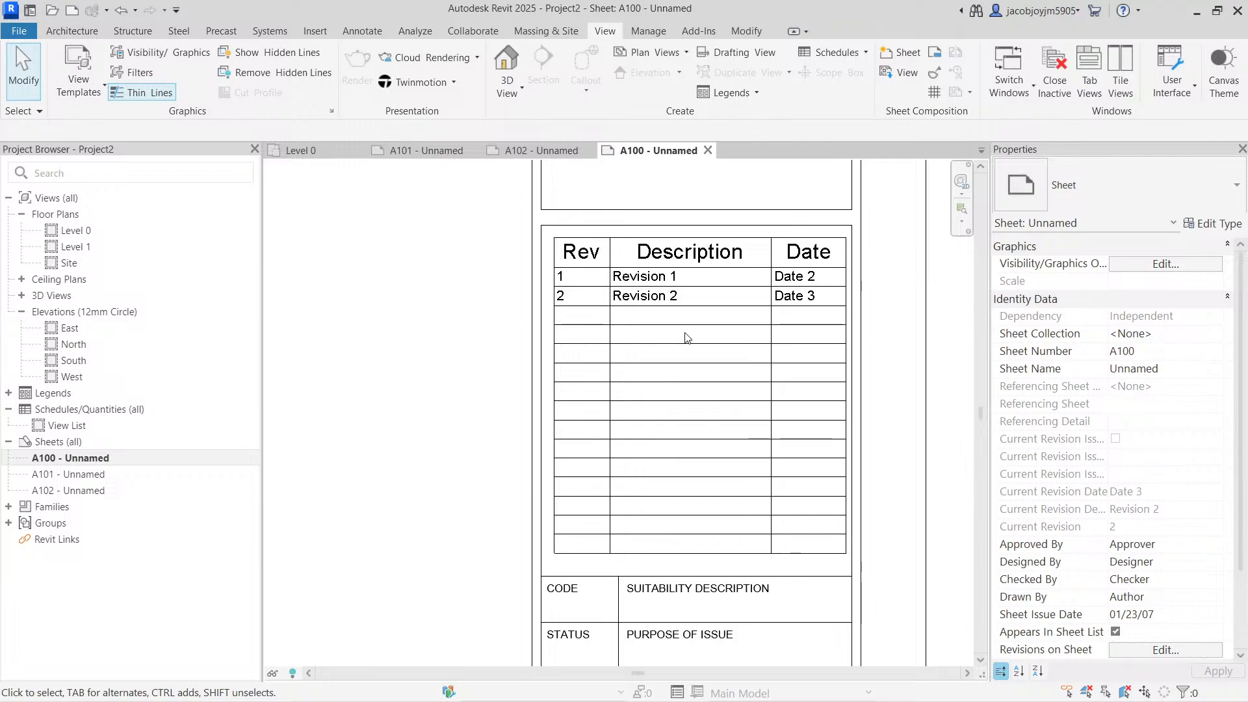
pyautogui.click(712, 228)
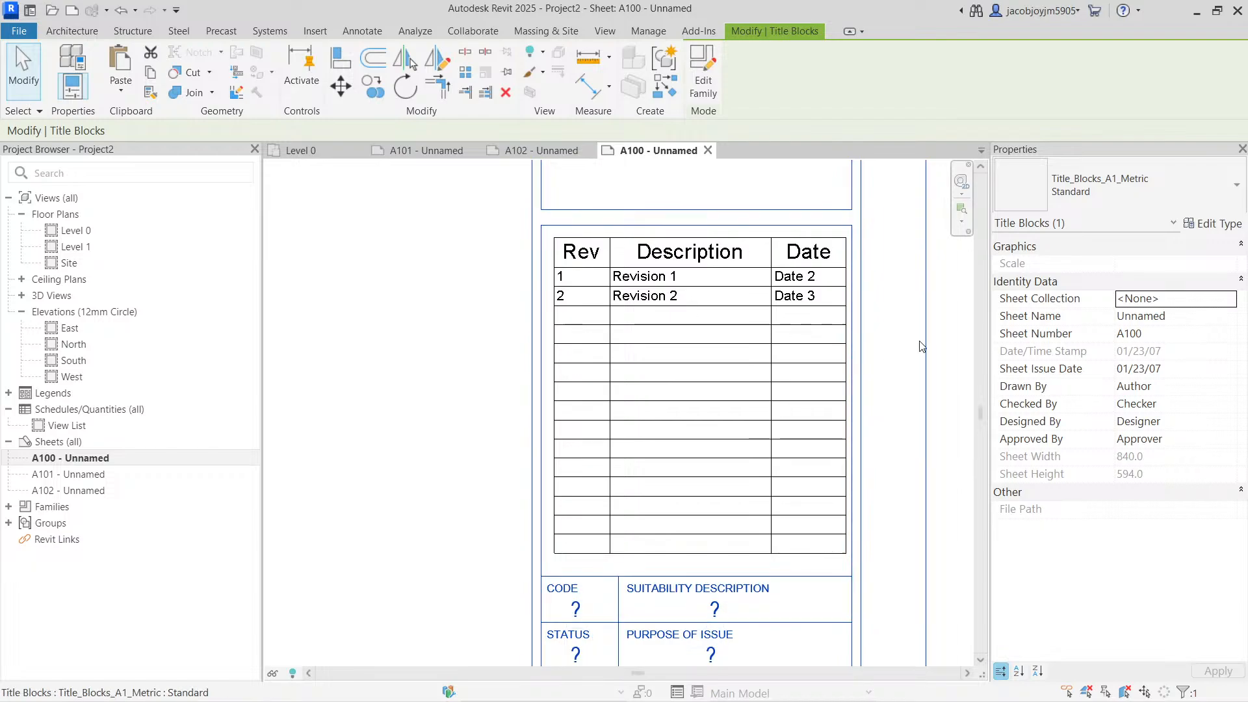
pyautogui.click(896, 339)
pyautogui.middleClick(895, 335)
pyautogui.middleClick(894, 335)
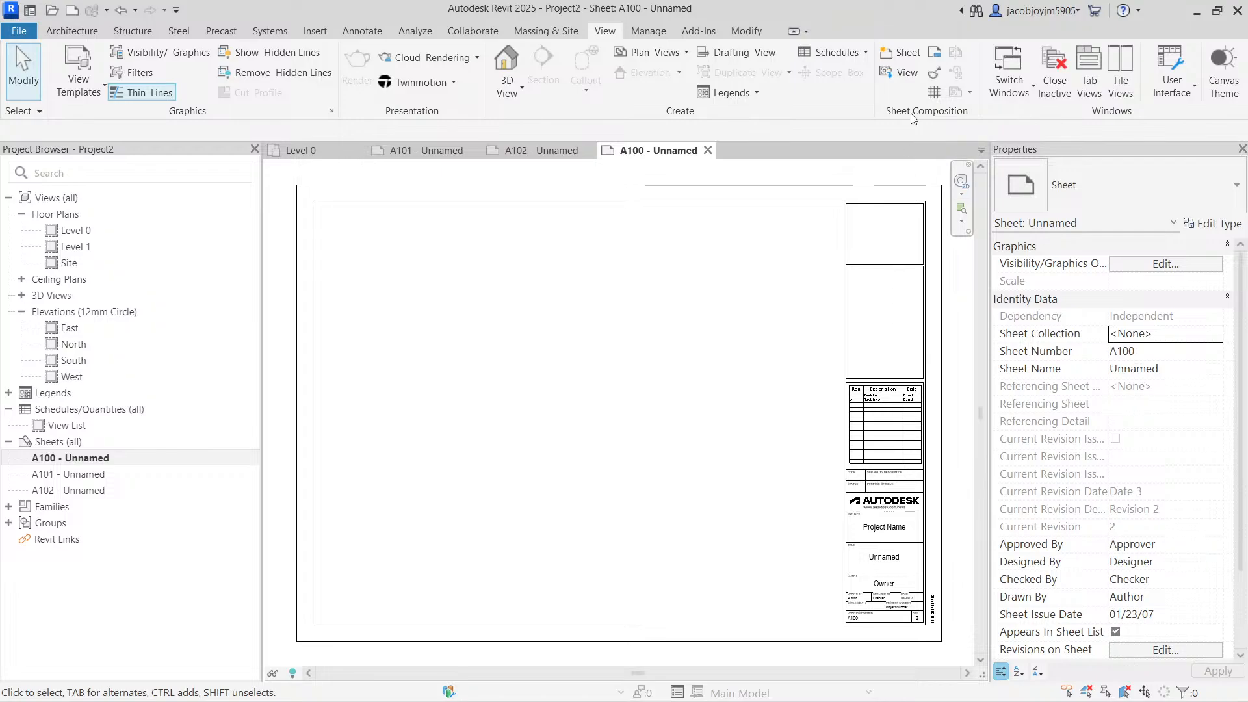
# - Review the project's Sheet Issues/Revisions settings, including the numbering options, date and description of sequence 1, and close them
pyautogui.click(931, 75)
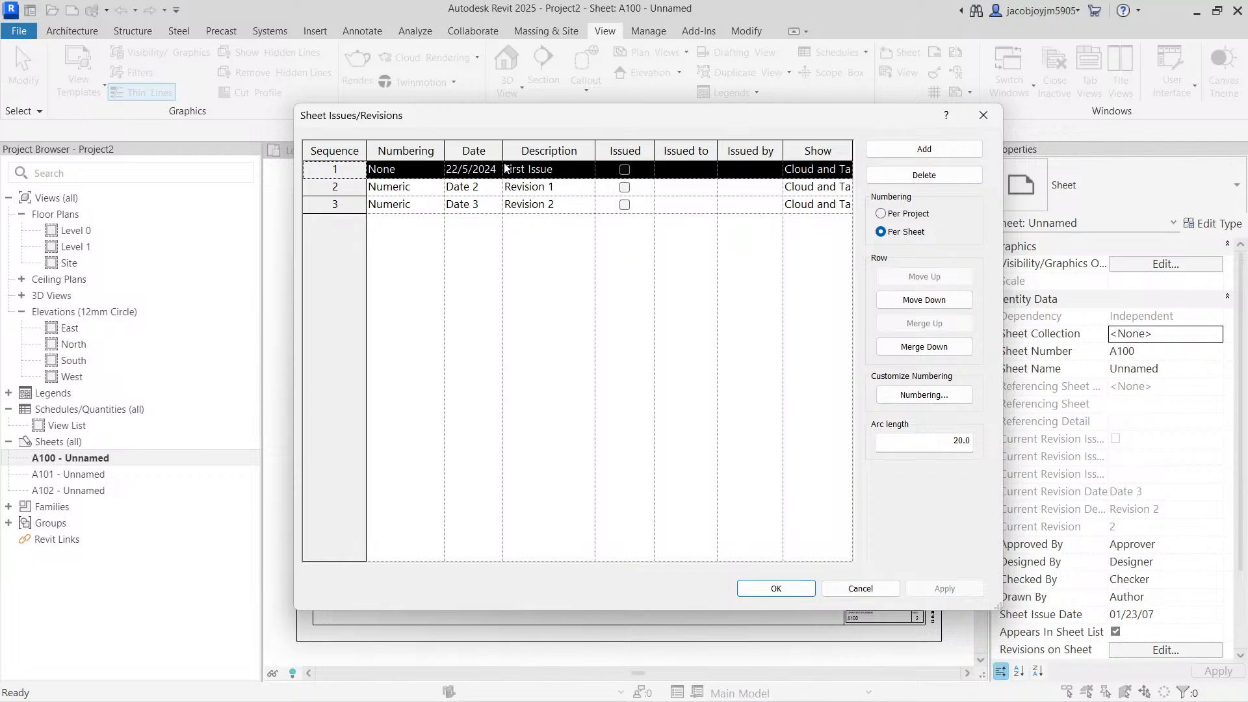
pyautogui.click(983, 115)
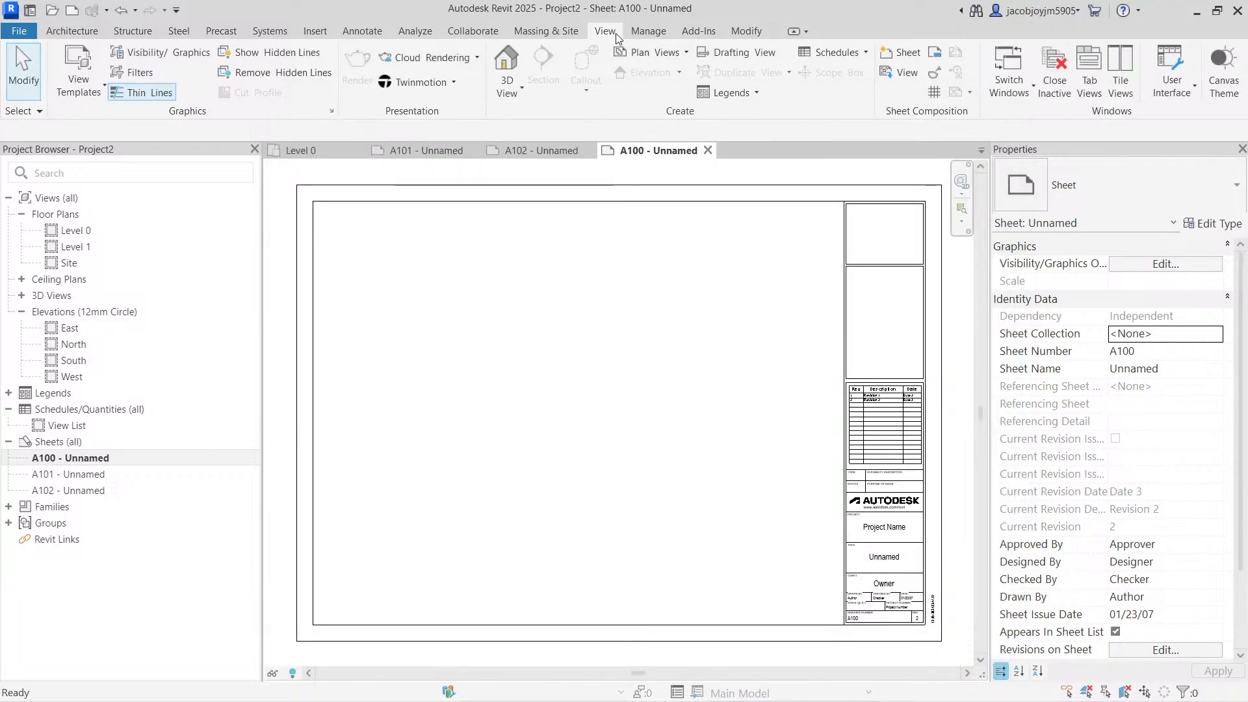
pyautogui.click(934, 75)
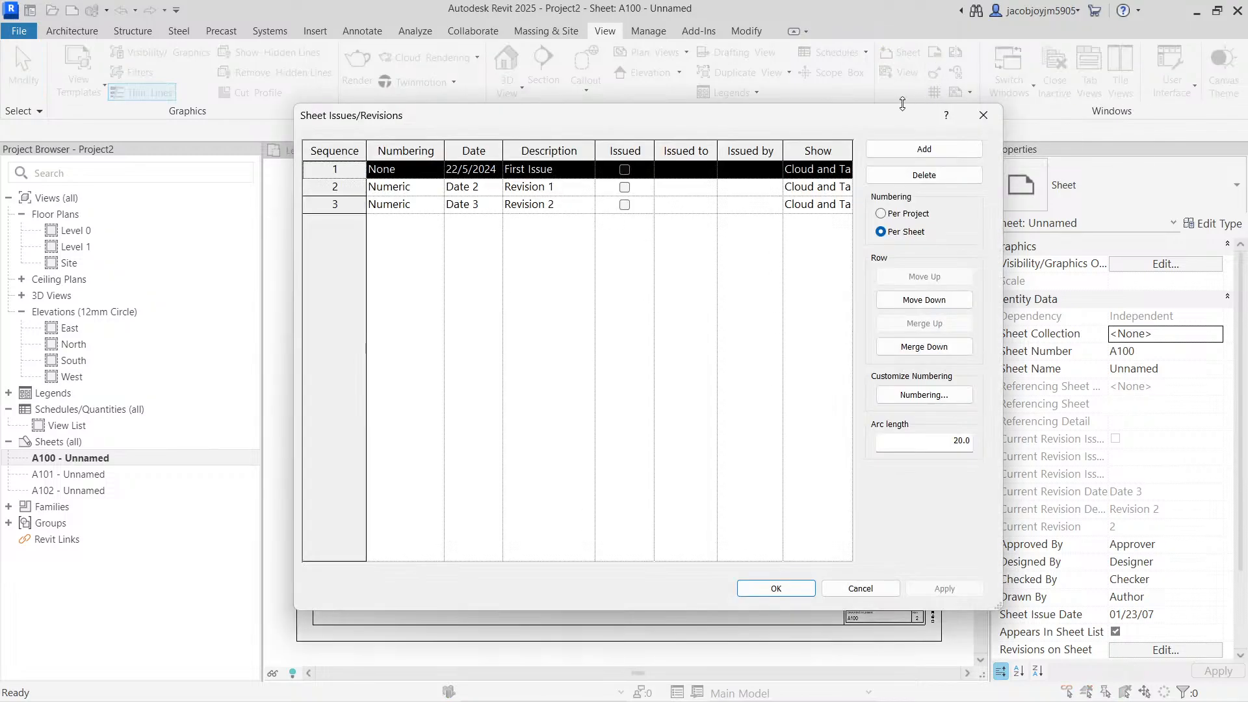
pyautogui.moveTo(566, 113); pyautogui.dragTo(497, 138)
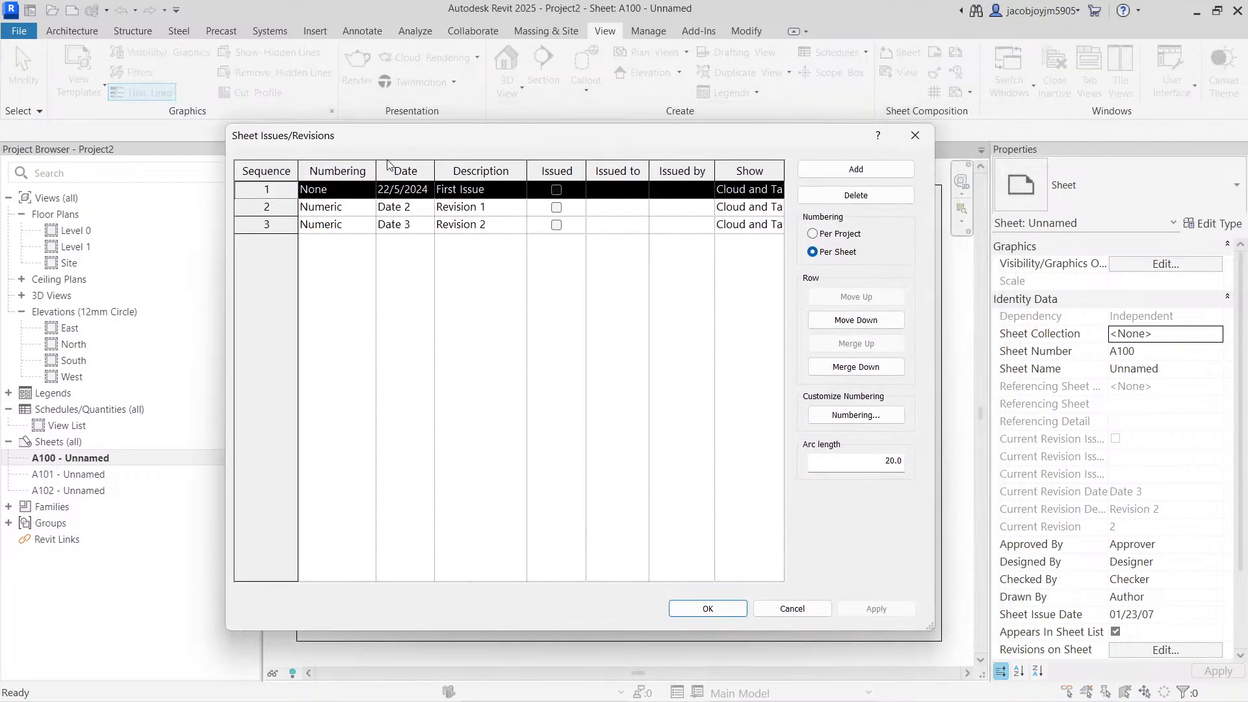
pyautogui.click(372, 194)
pyautogui.click(370, 192)
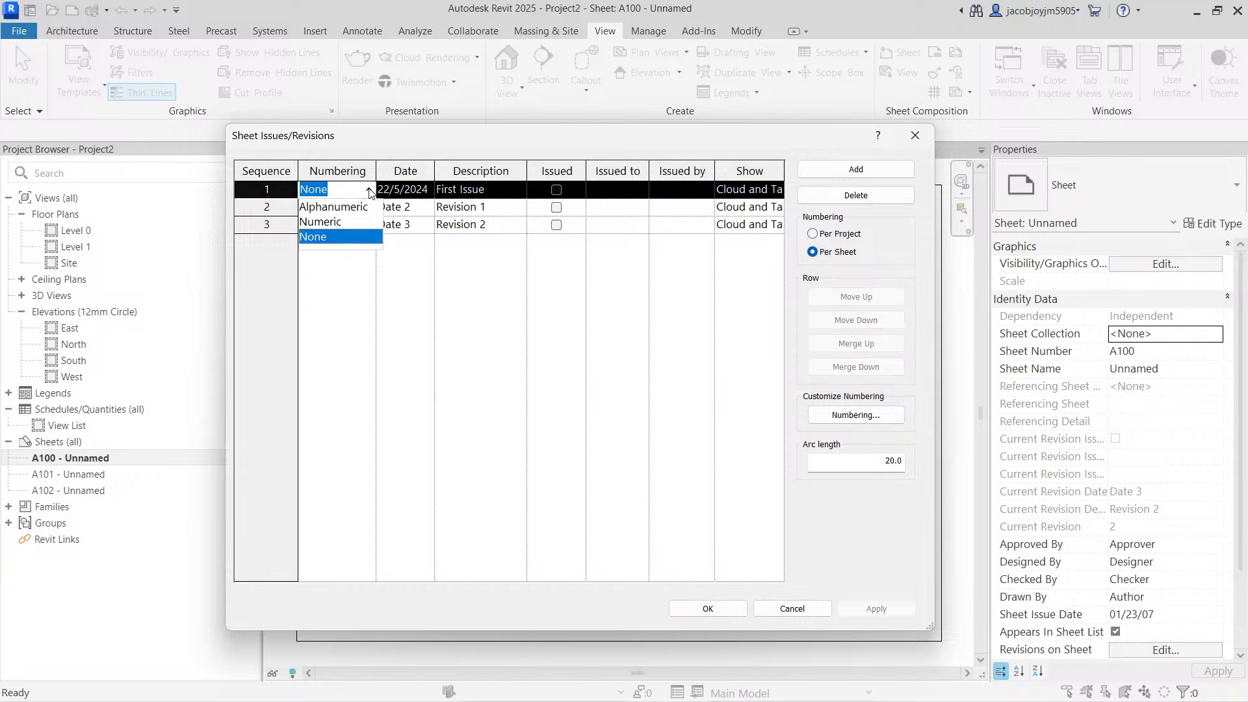
pyautogui.click(370, 192)
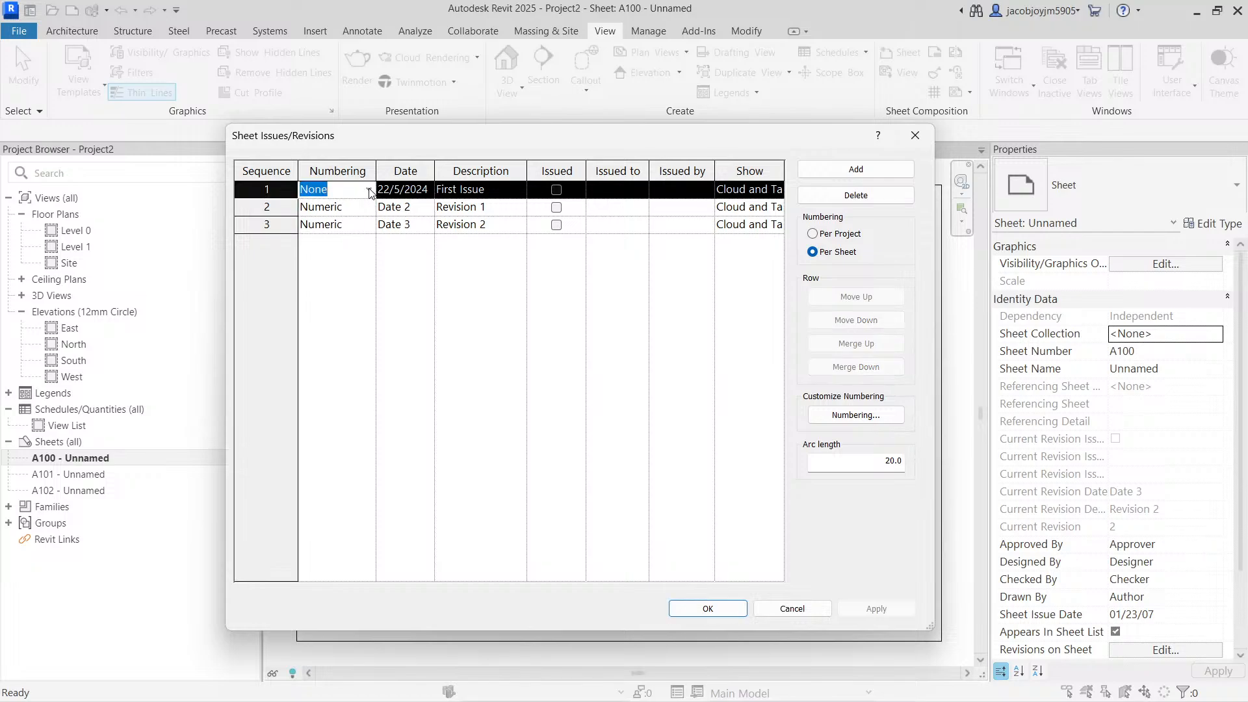
pyautogui.click(403, 190)
pyautogui.doubleClick(489, 190)
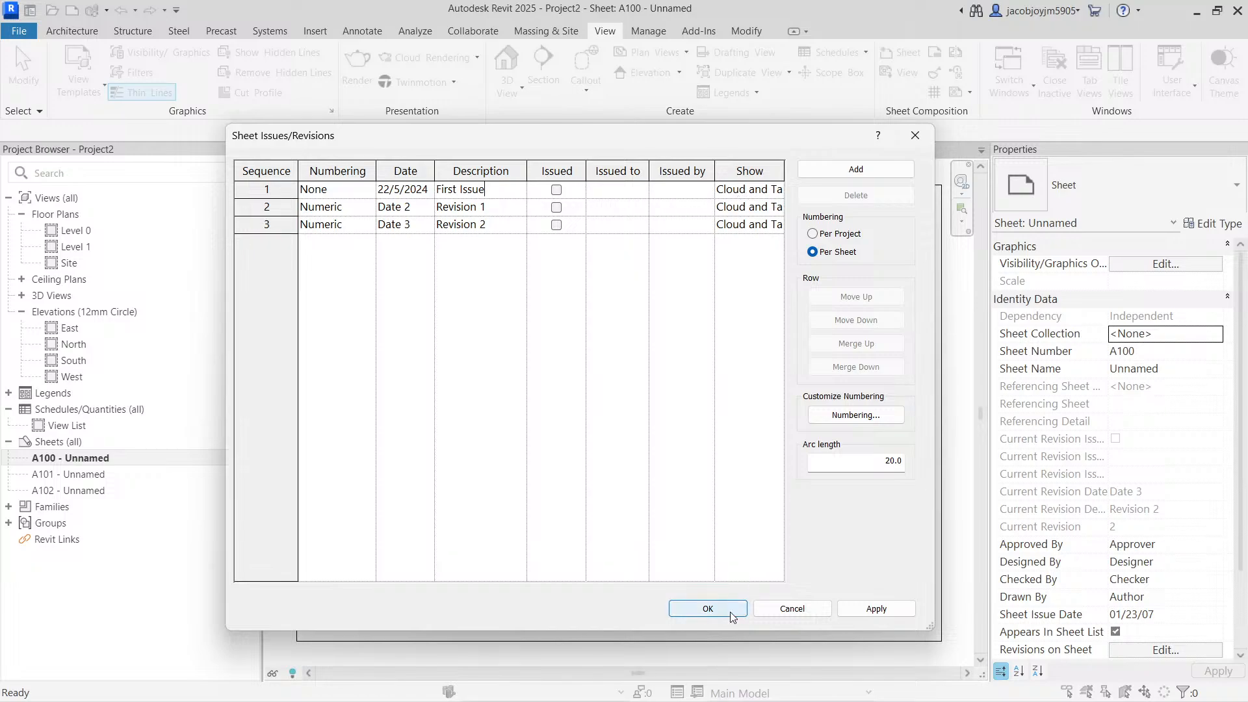
pyautogui.moveTo(268, 190); pyautogui.dragTo(274, 224)
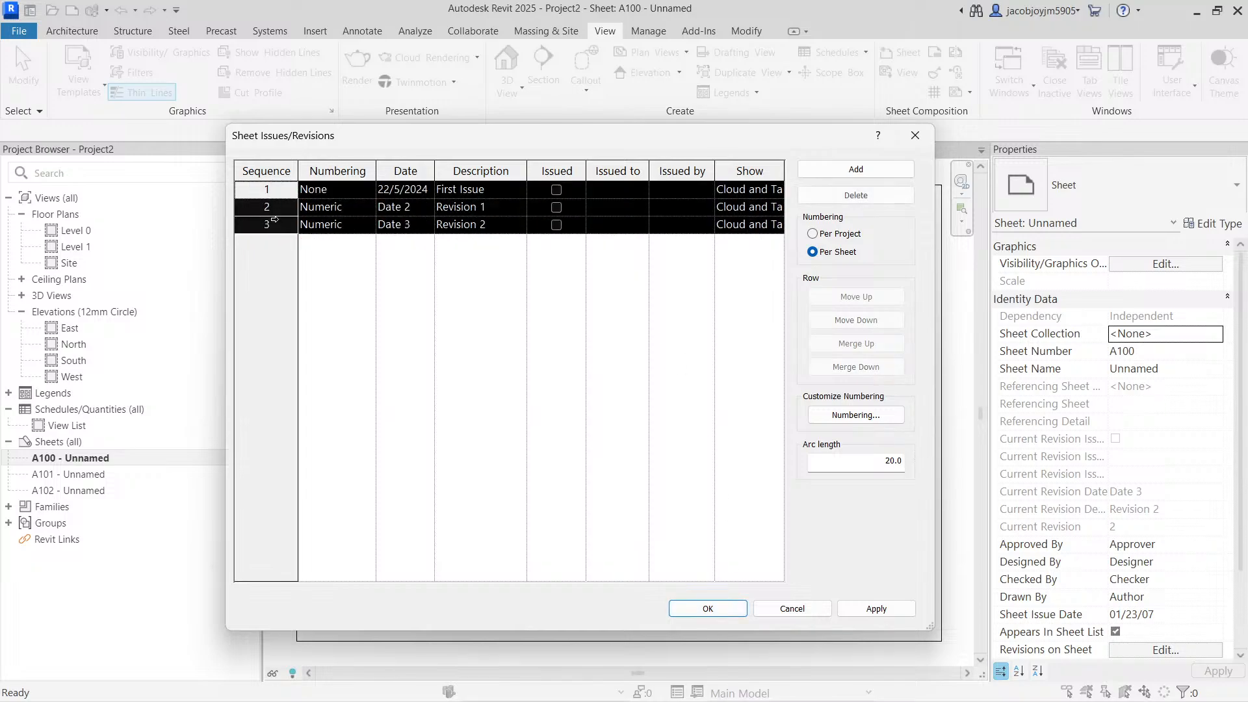
pyautogui.click(718, 606)
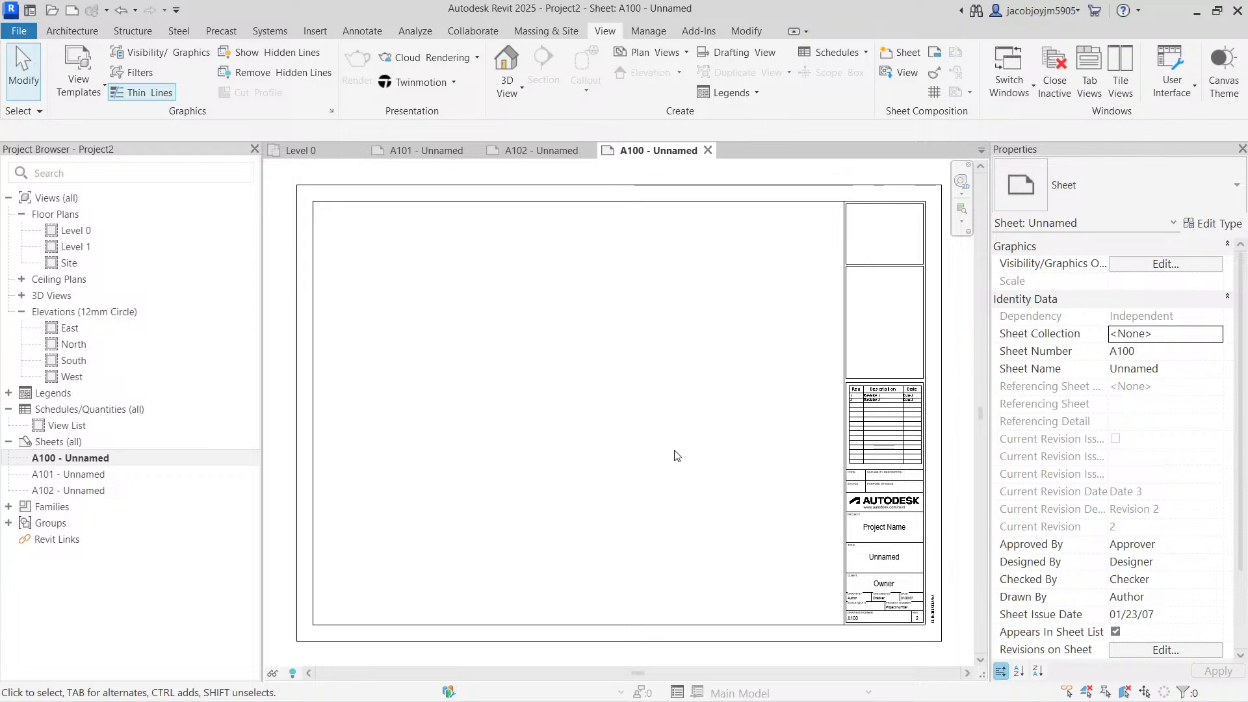
# - Sketch a rectangular revision cloud near the upper-left corner of sheet A100's drawing area, assigned to Seq. 3 - Revision 2
pyautogui.click(365, 32)
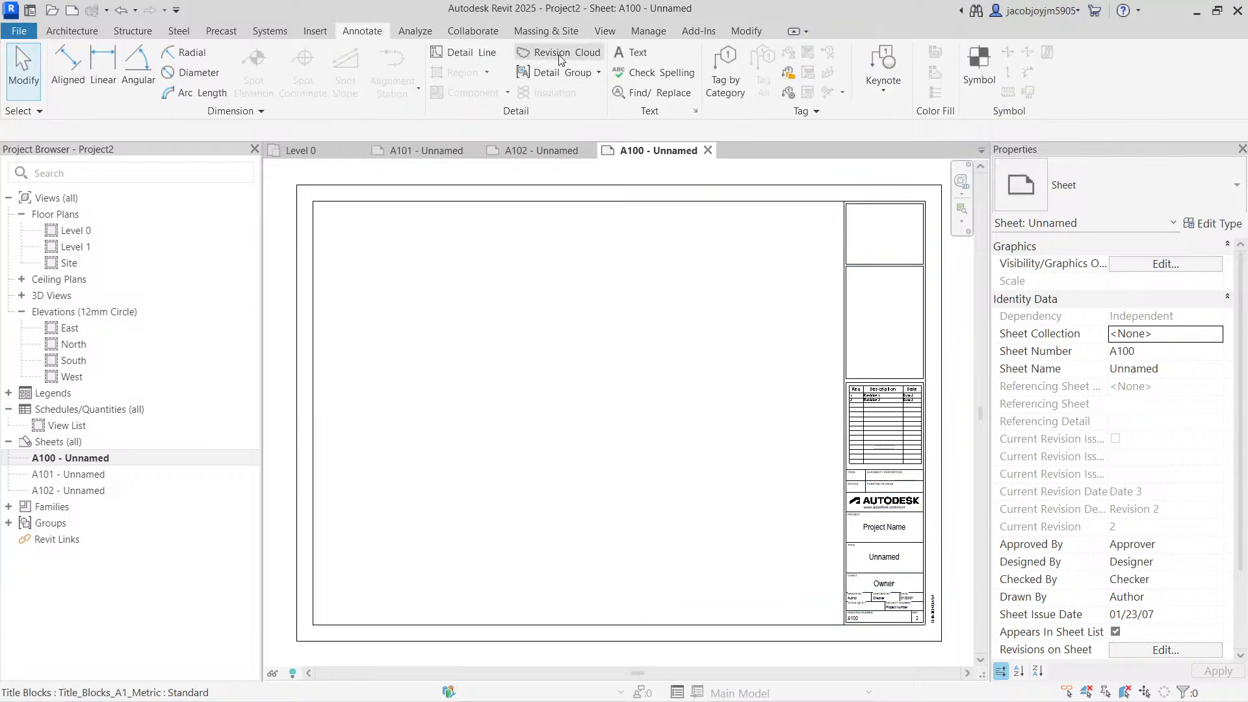
pyautogui.click(559, 59)
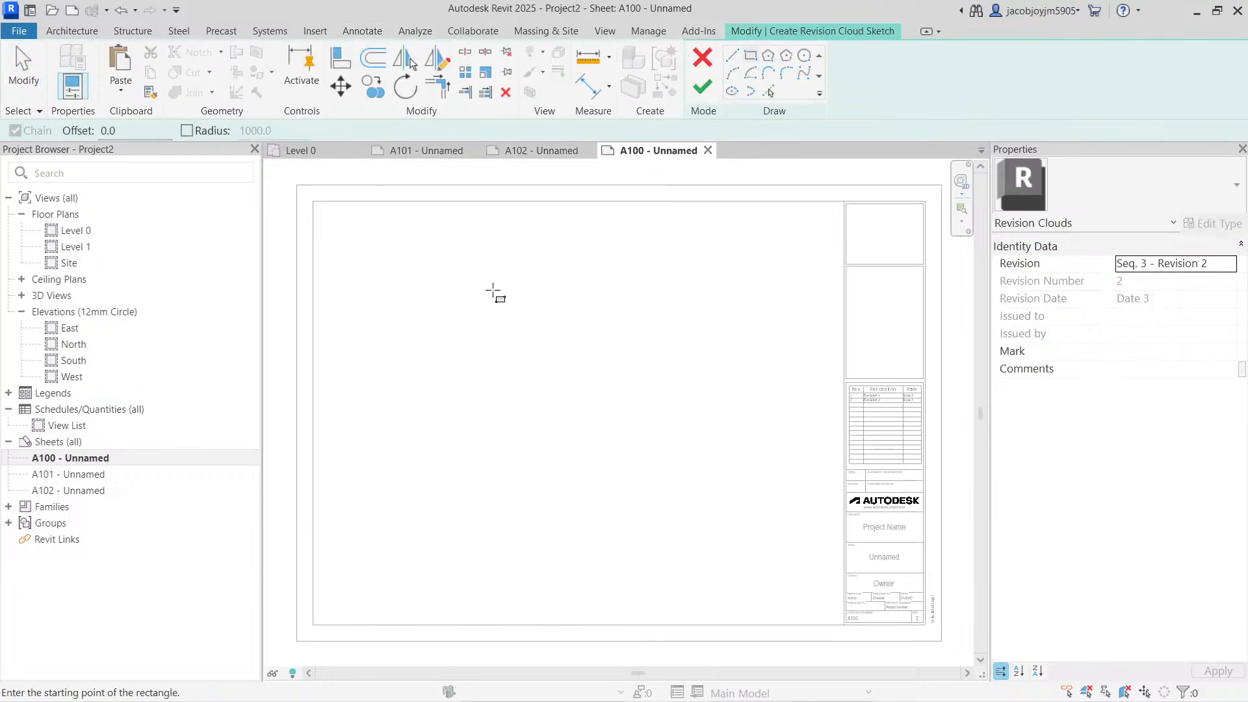
pyautogui.click(339, 215)
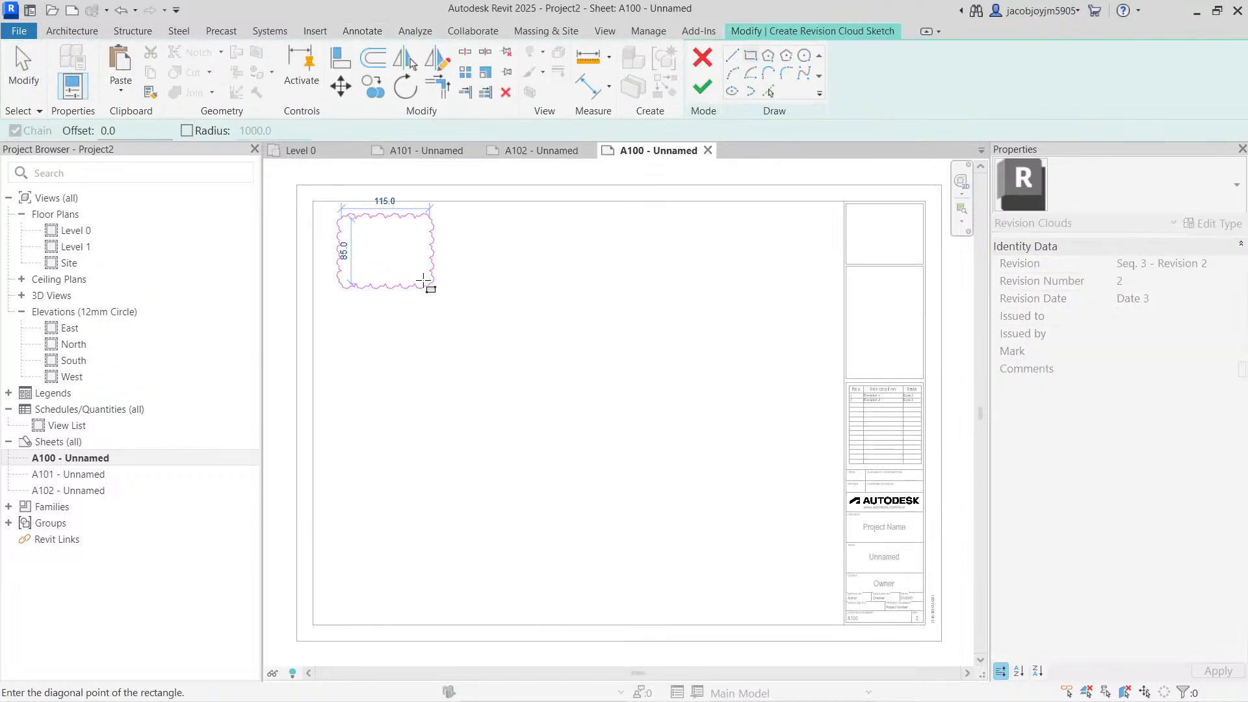
pyautogui.press('Escape')
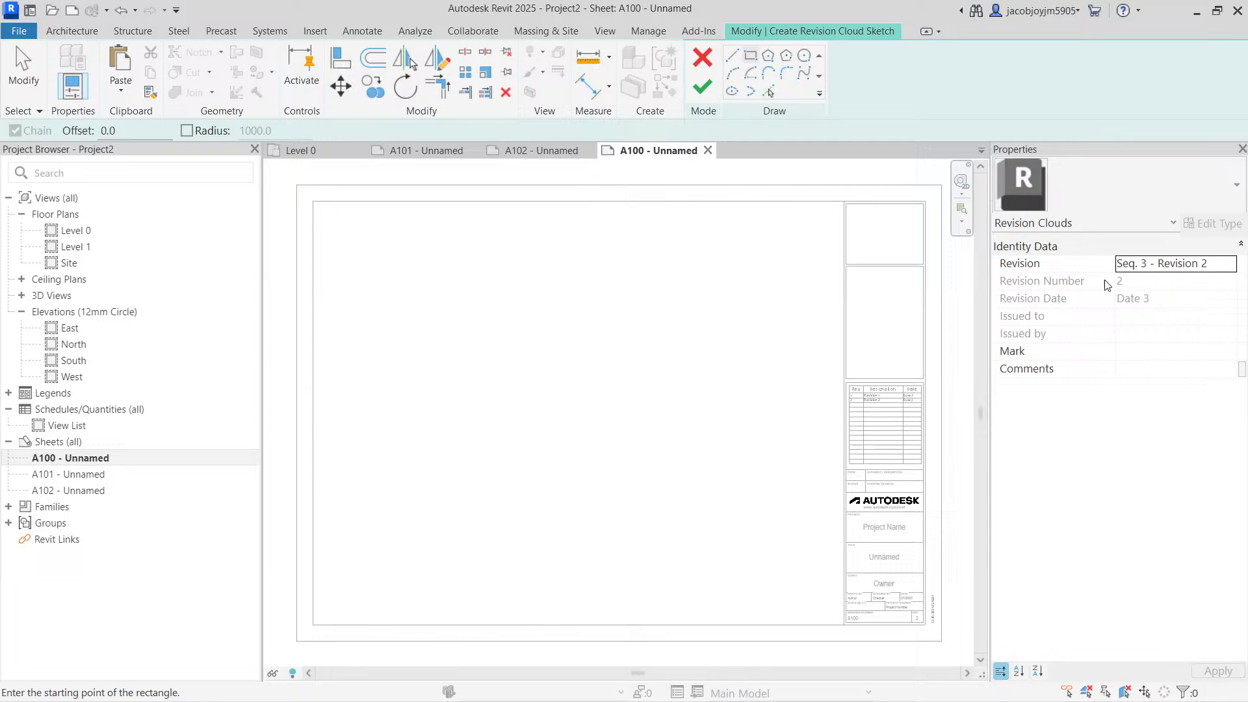
pyautogui.click(1230, 265)
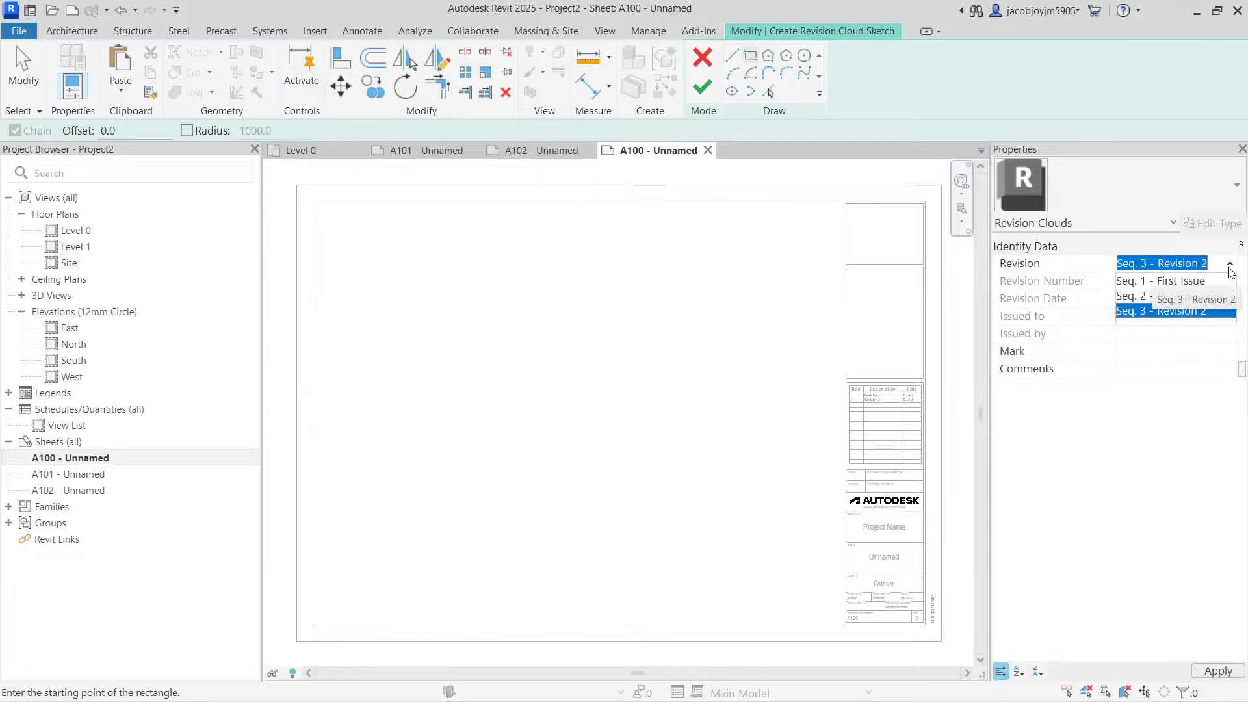
pyautogui.click(1228, 268)
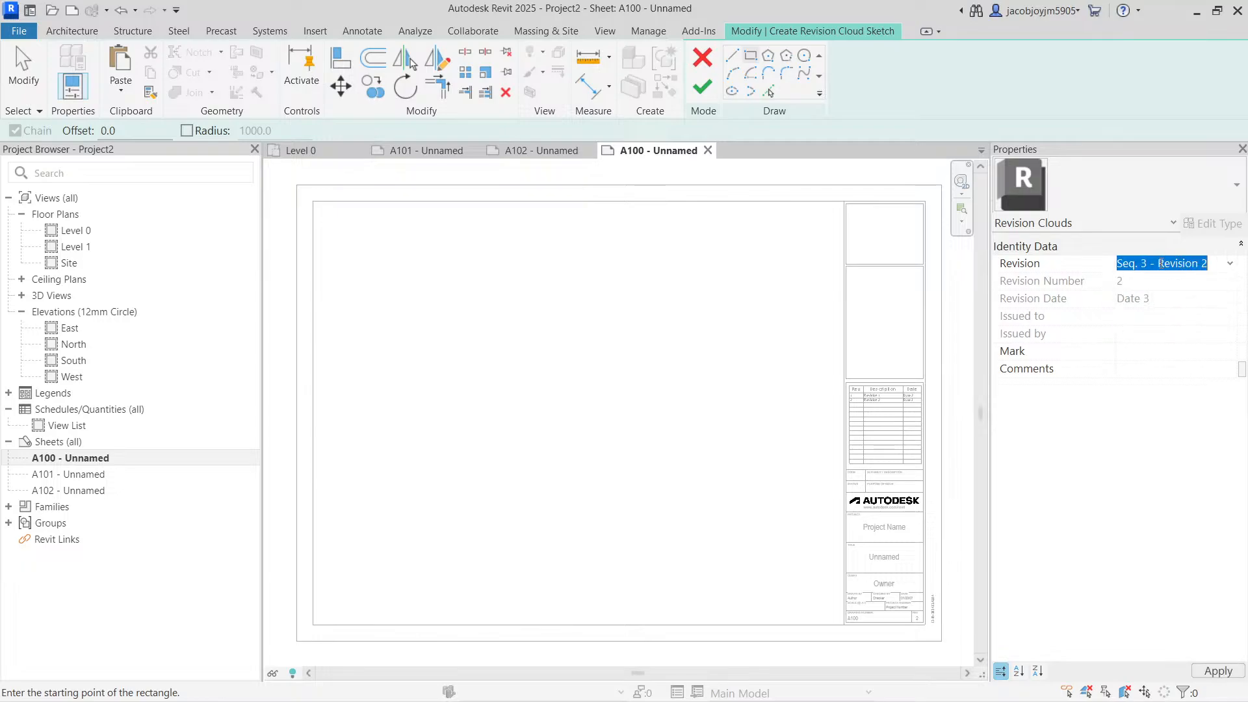
pyautogui.click(338, 231)
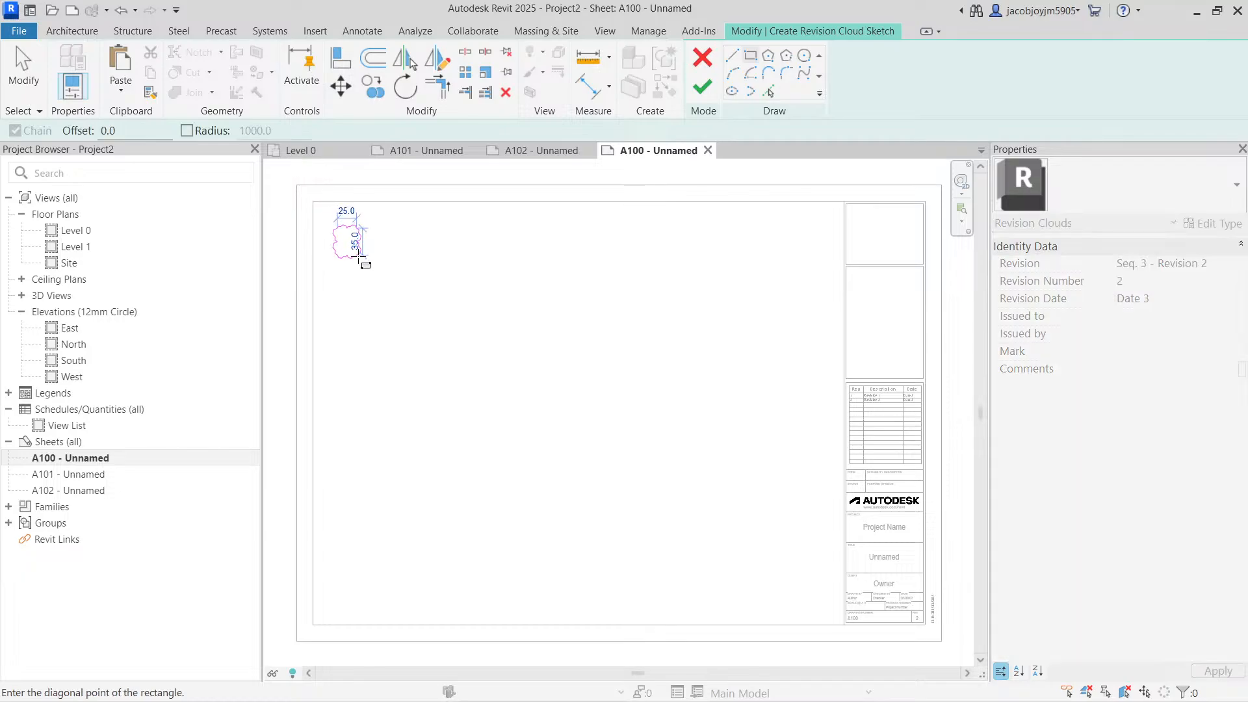
pyautogui.click(428, 286)
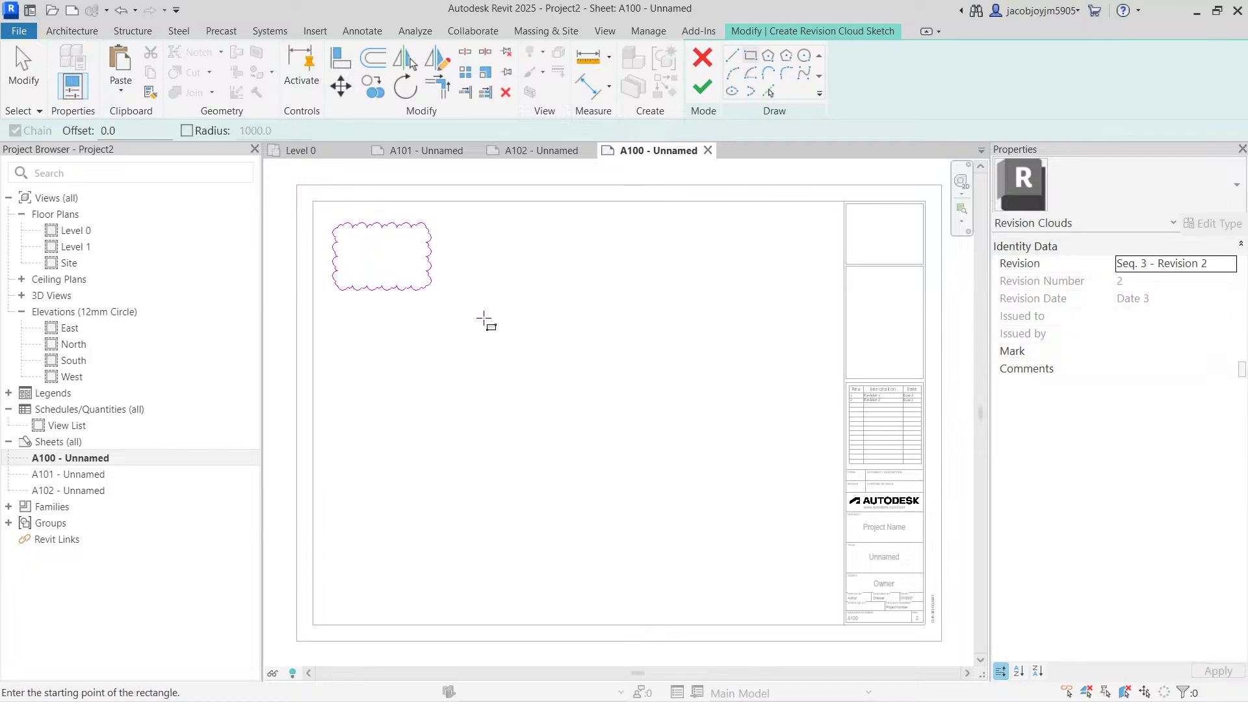
# - Try to sketch a second rectangular cloud below and to the right of the first with a corner radius of 1000
pyautogui.scroll(2, 317, 216)
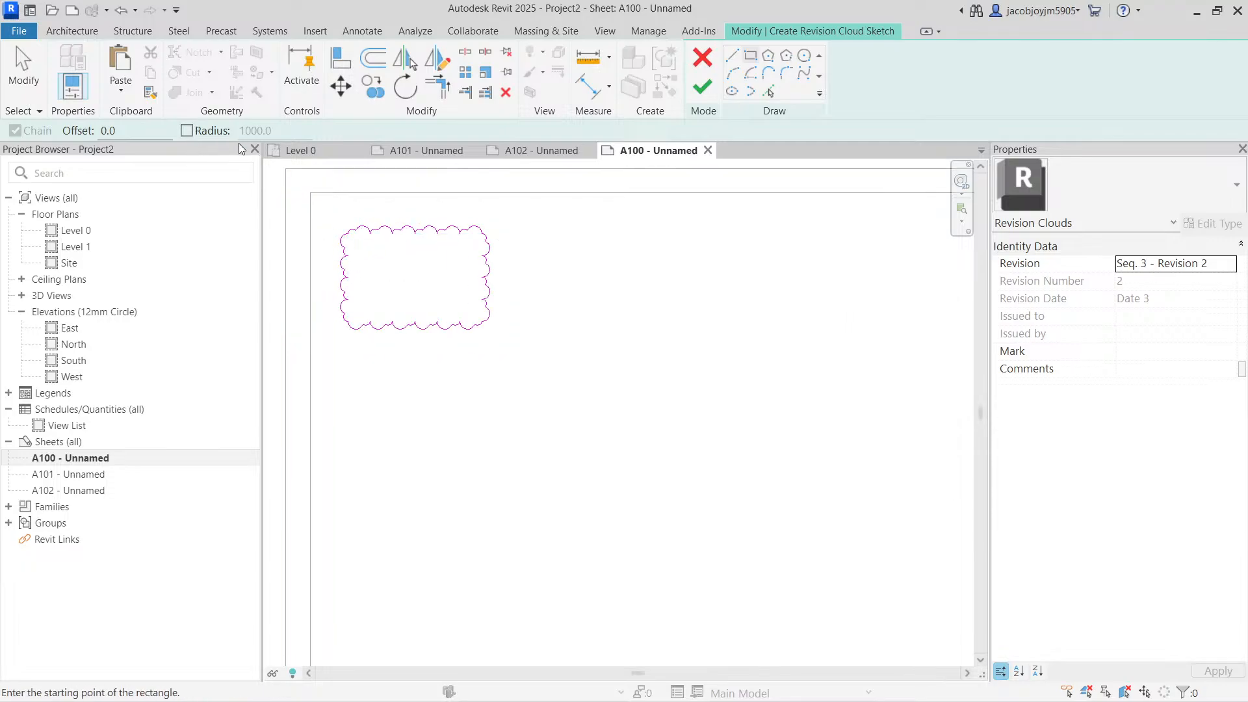
pyautogui.click(187, 131)
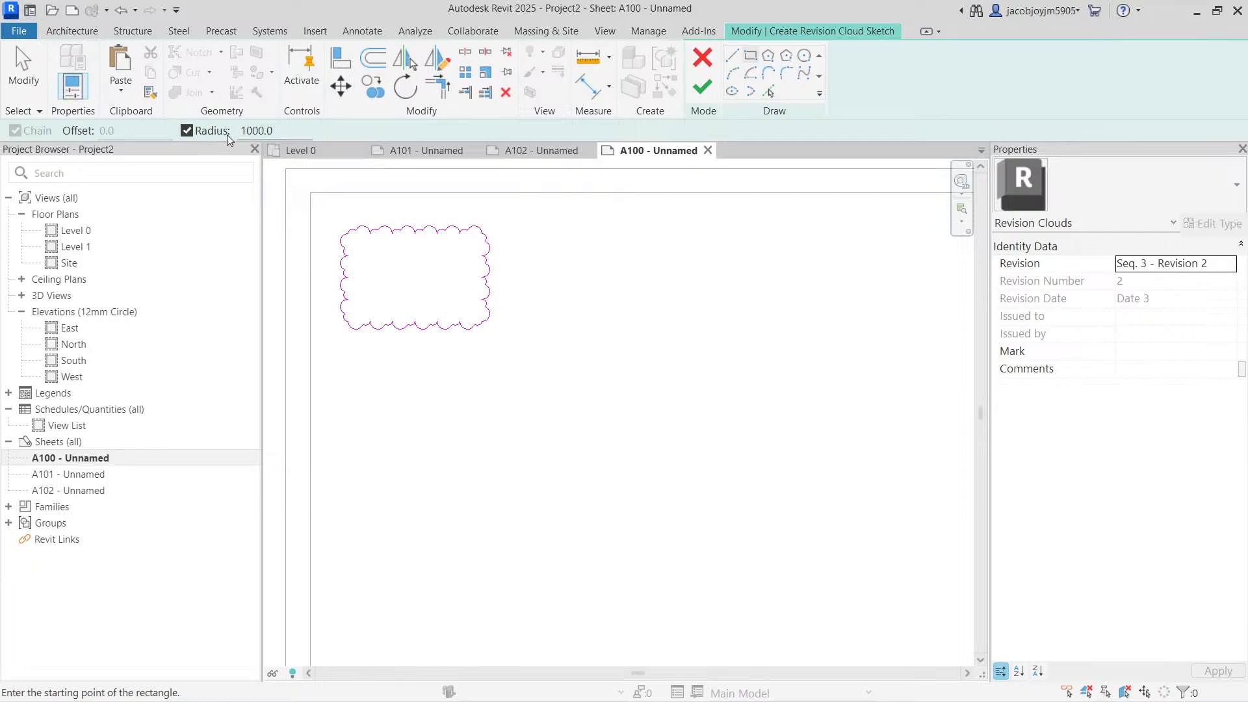
pyautogui.click(639, 358)
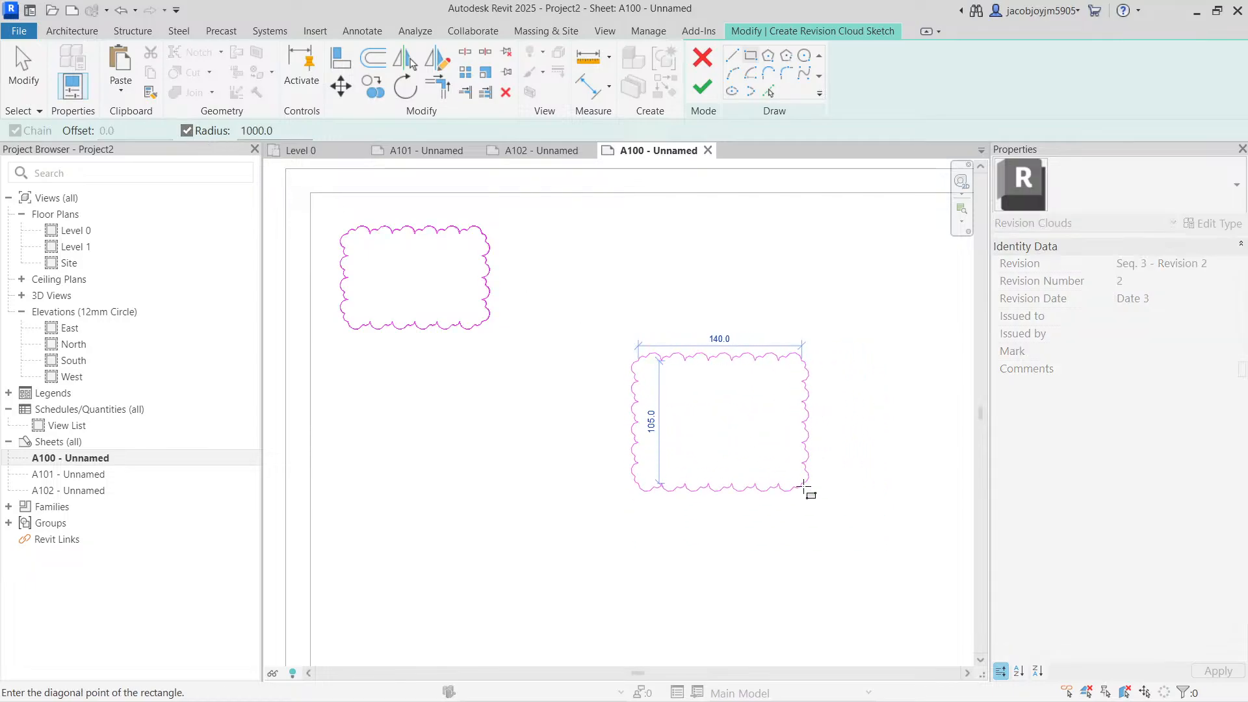
pyautogui.click(812, 496)
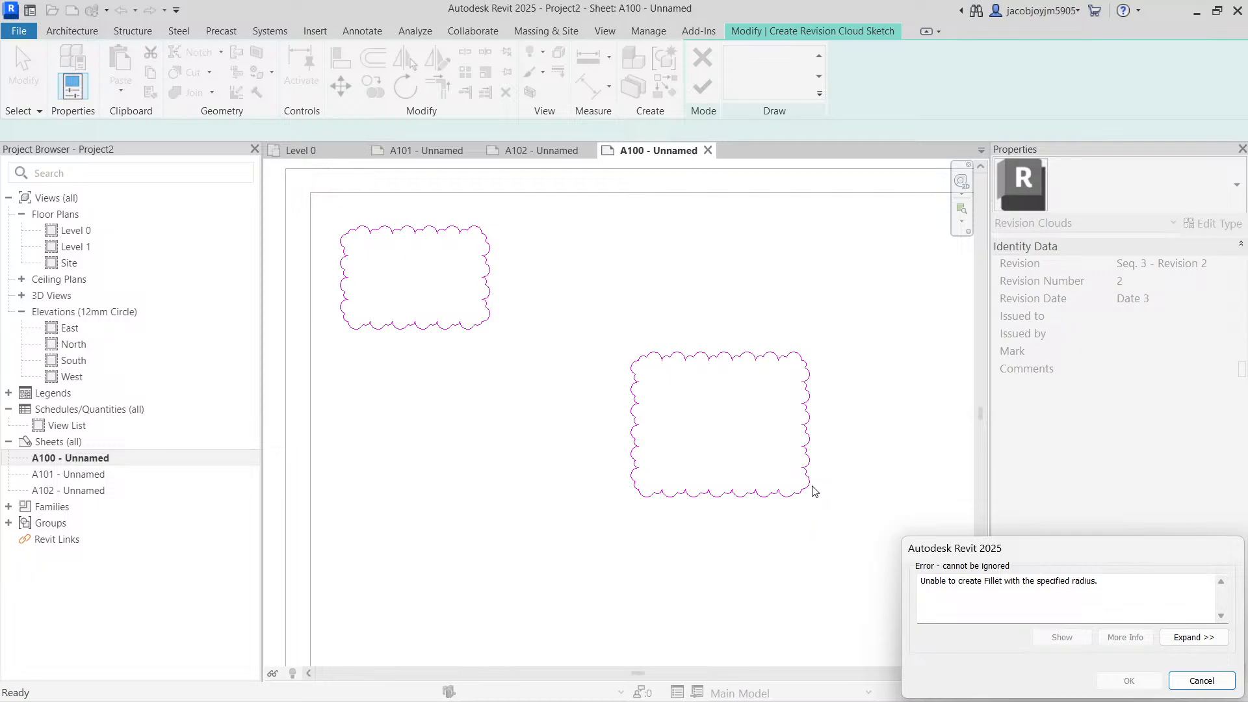
pyautogui.moveTo(1095, 584); pyautogui.dragTo(919, 581)
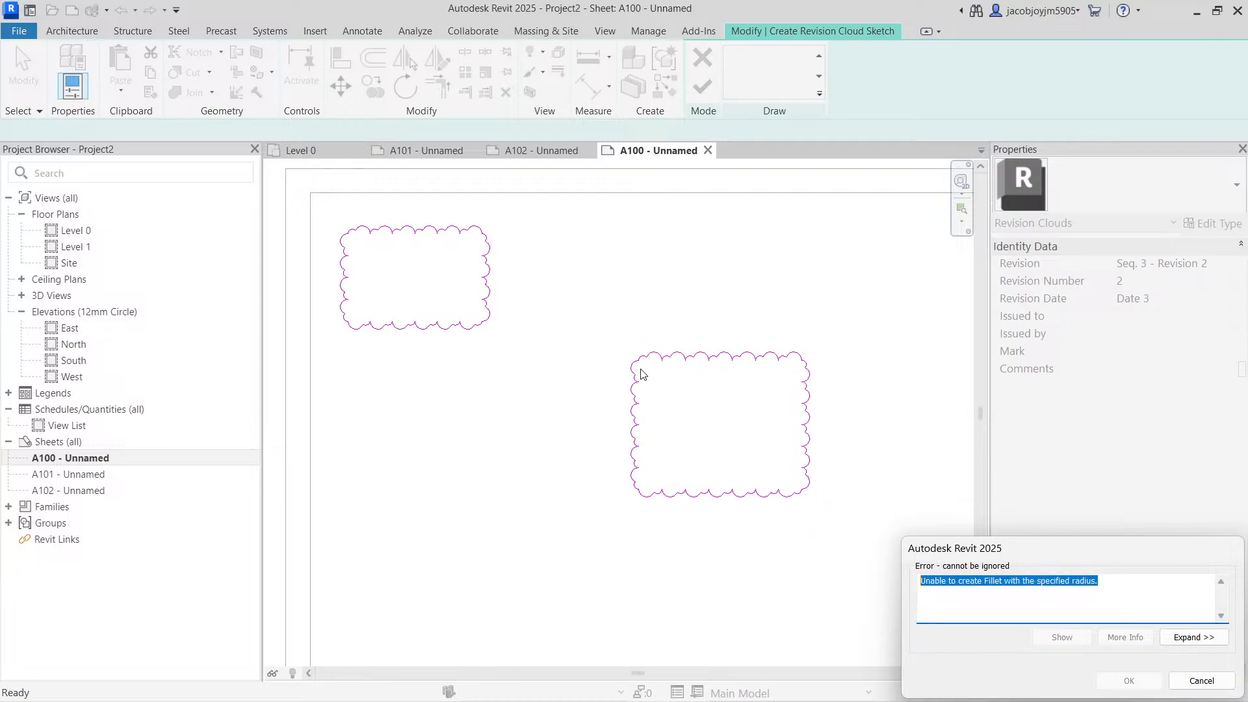
pyautogui.click(1201, 681)
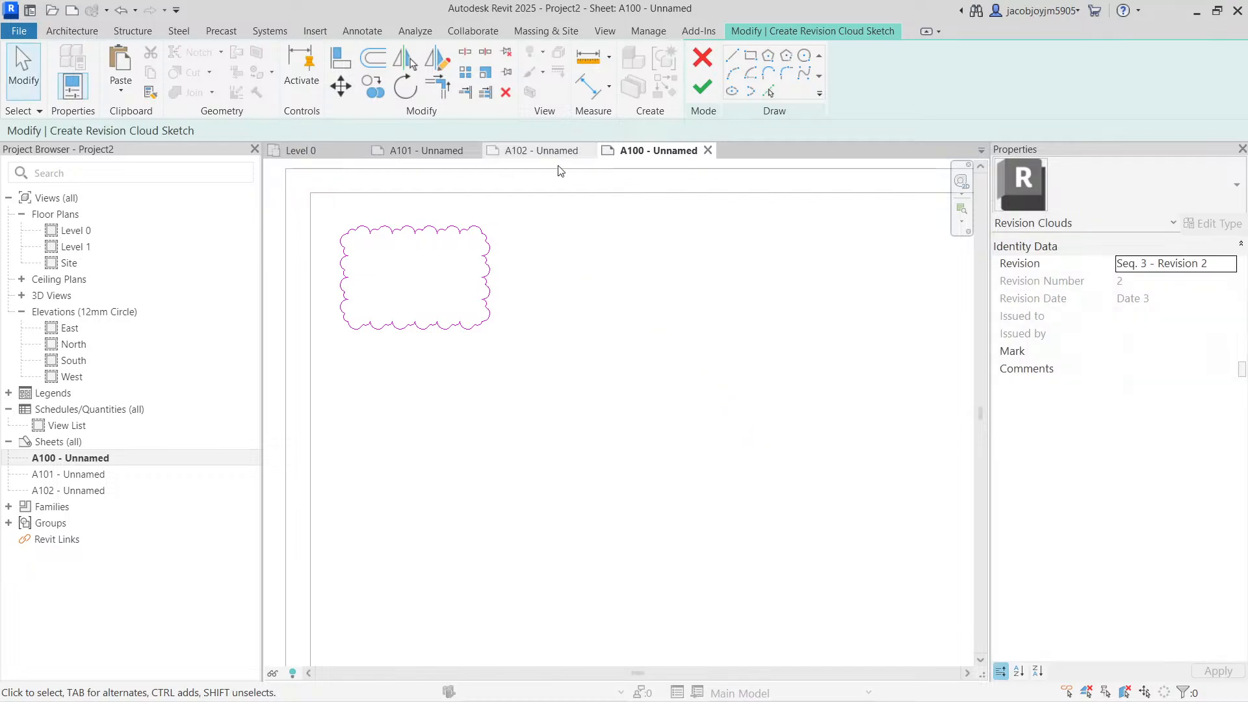
# - Sketch a second, larger rectangular cloud about 220 by 210 with a corner radius of 10, and finish the revision cloud sketch
pyautogui.click(749, 56)
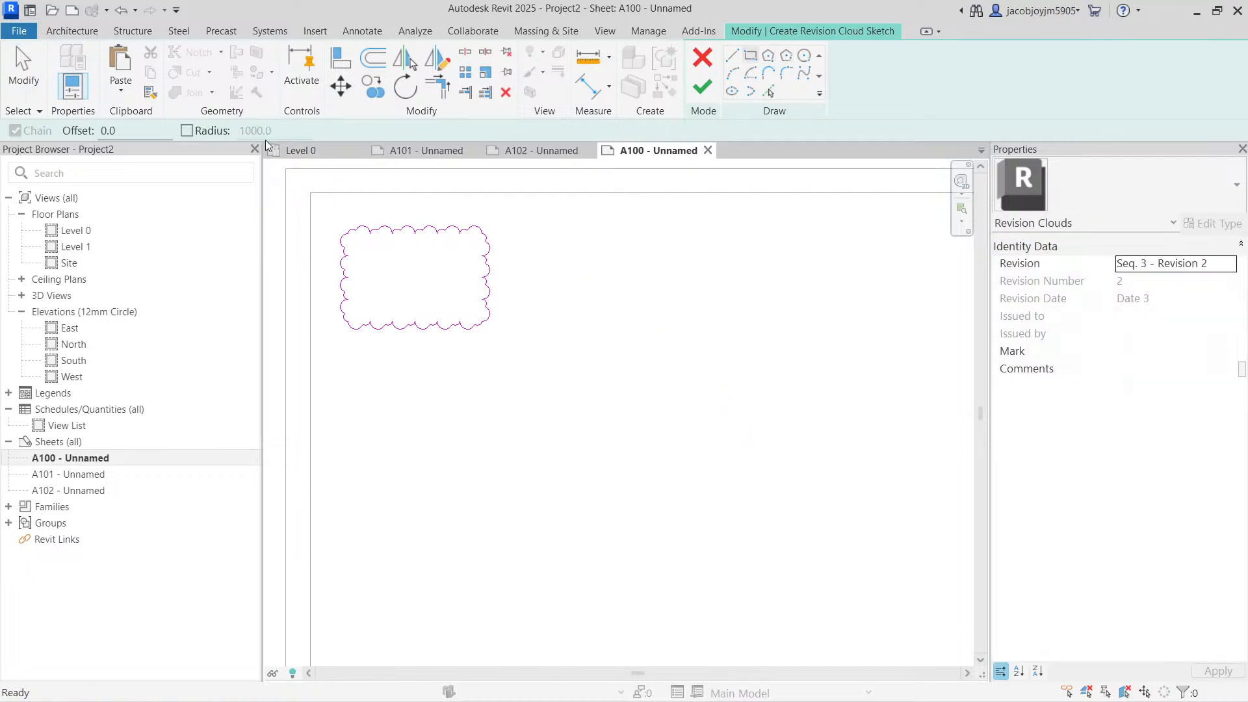
pyautogui.click(187, 130)
pyautogui.write('100')
pyautogui.click(574, 289)
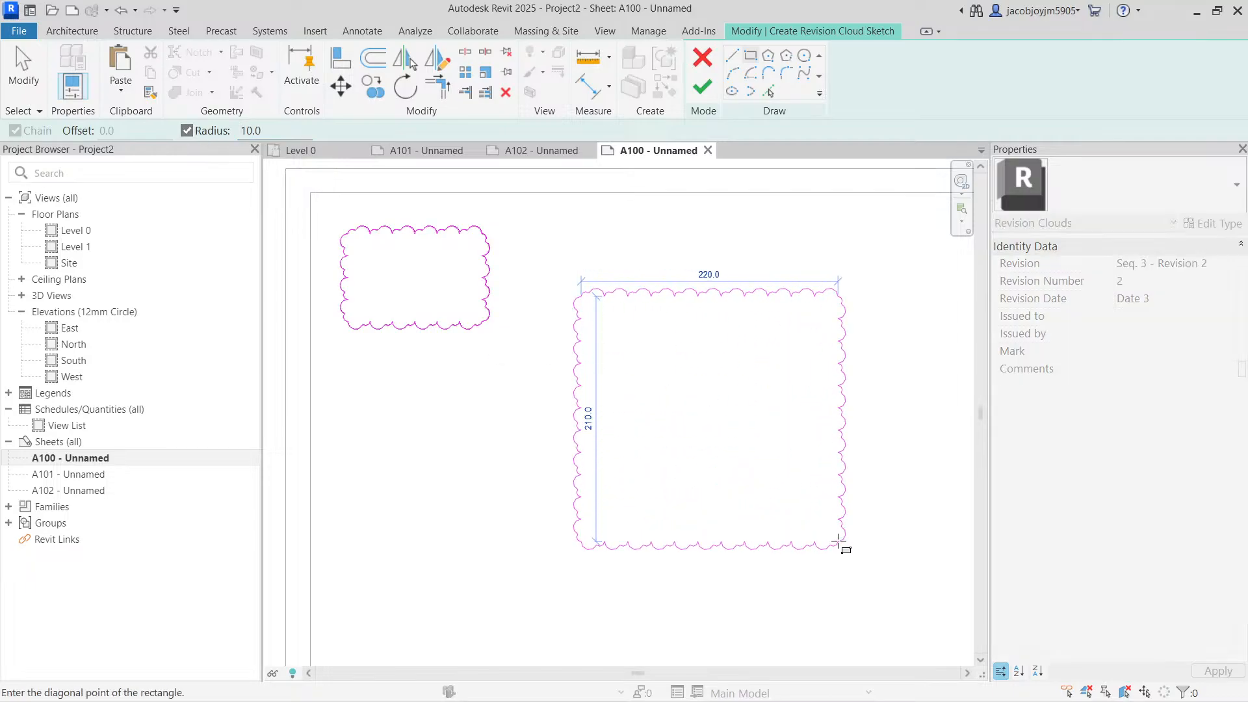
pyautogui.click(842, 545)
pyautogui.scroll(2, 573, 289)
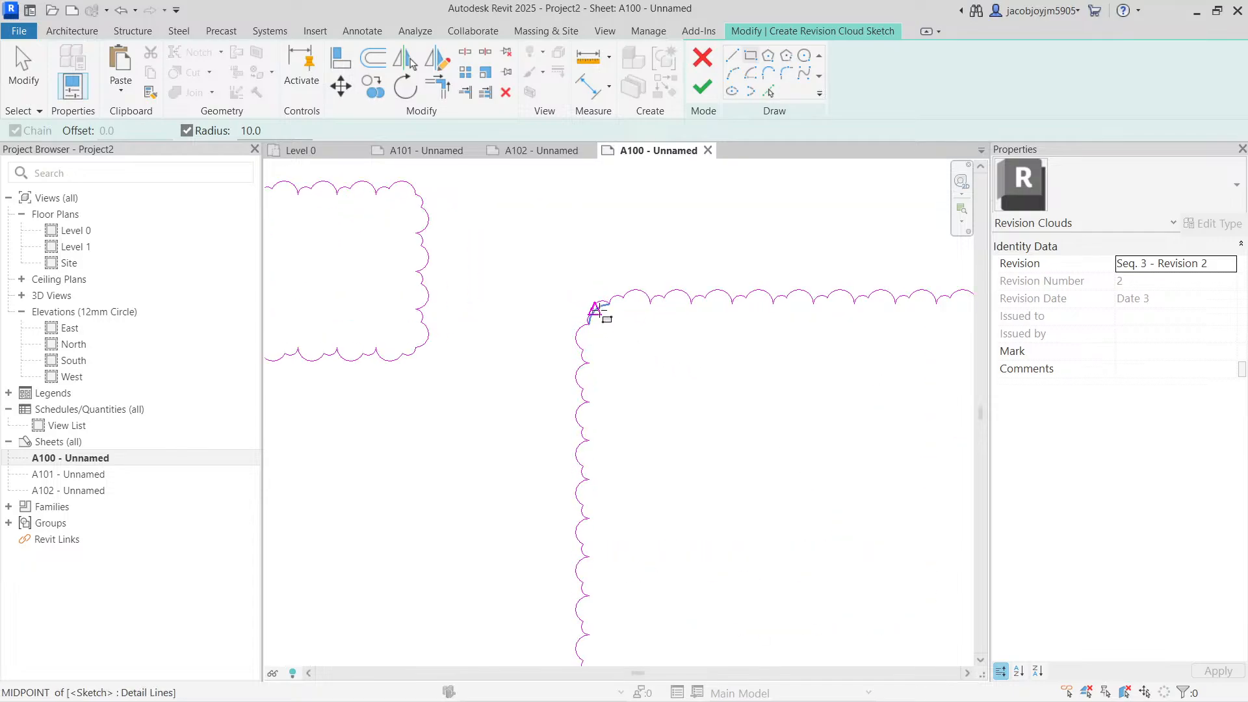
pyautogui.scroll(-2, 758, 334)
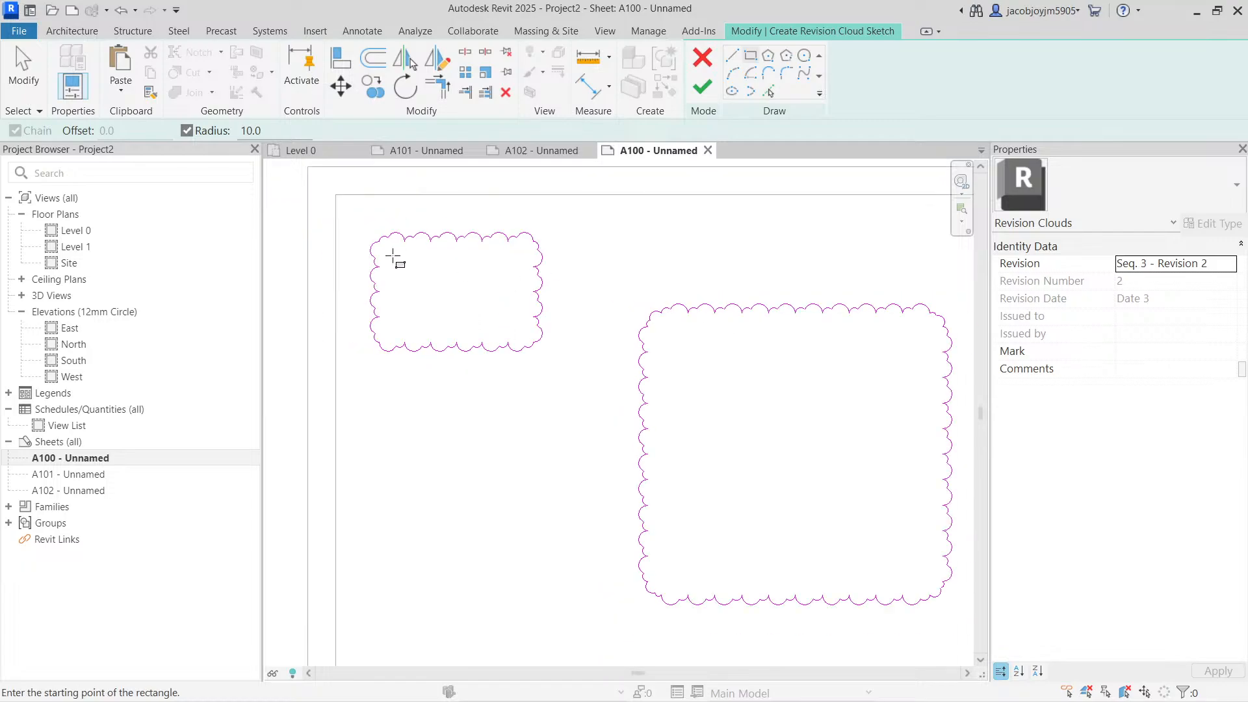
pyautogui.press('Escape')
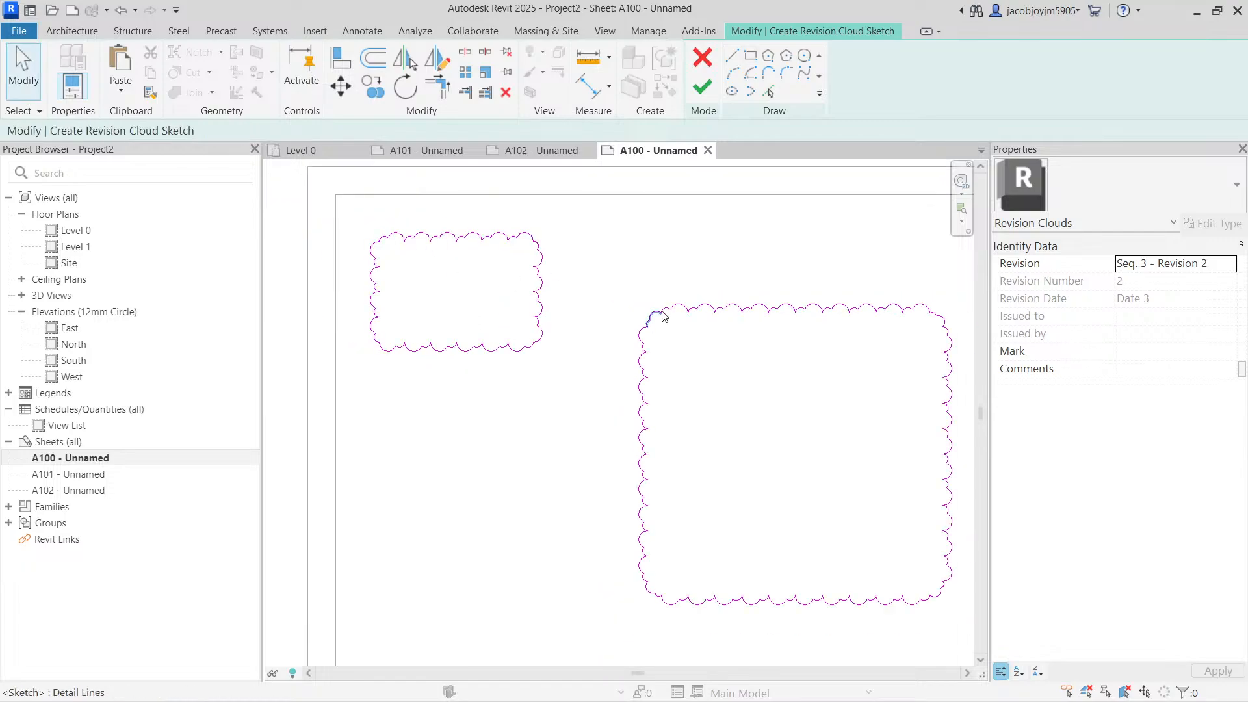
pyautogui.scroll(-3, 585, 331)
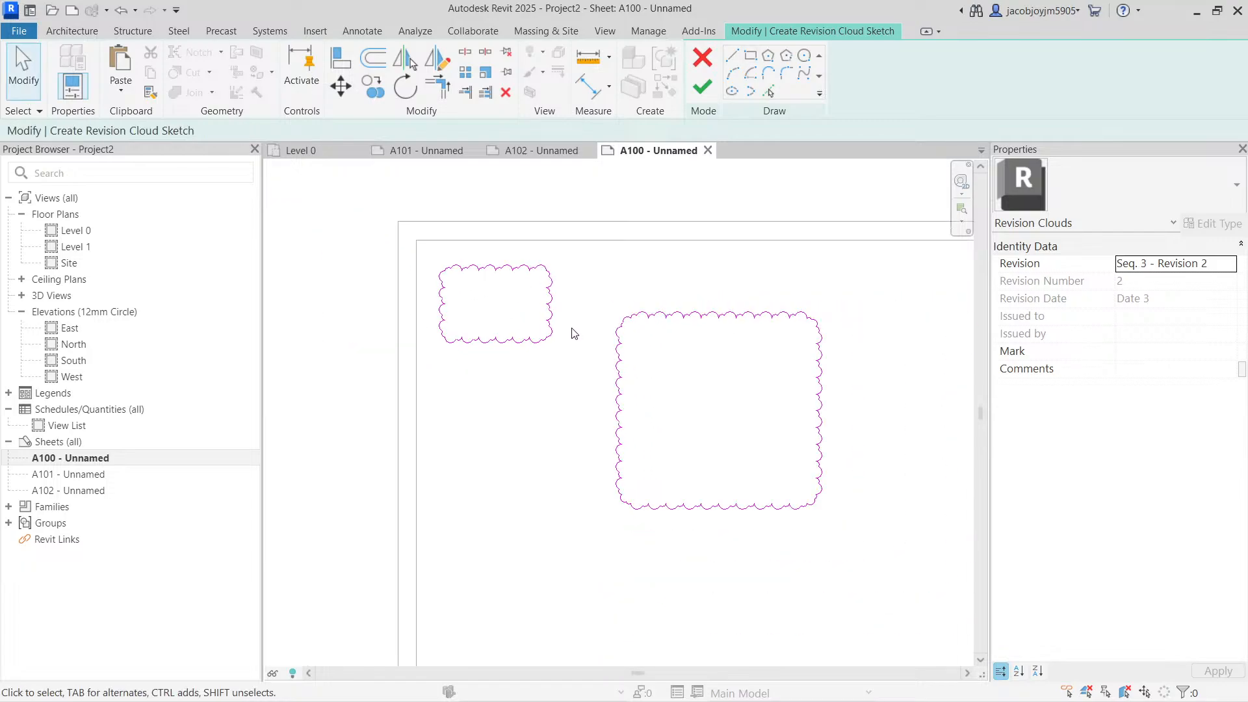
pyautogui.click(702, 87)
pyautogui.press('Escape')
# - Examine the arcs and corners of both revision cloud rectangles and the properties of the revision cloud on sheet A100
pyautogui.scroll(2, 628, 336)
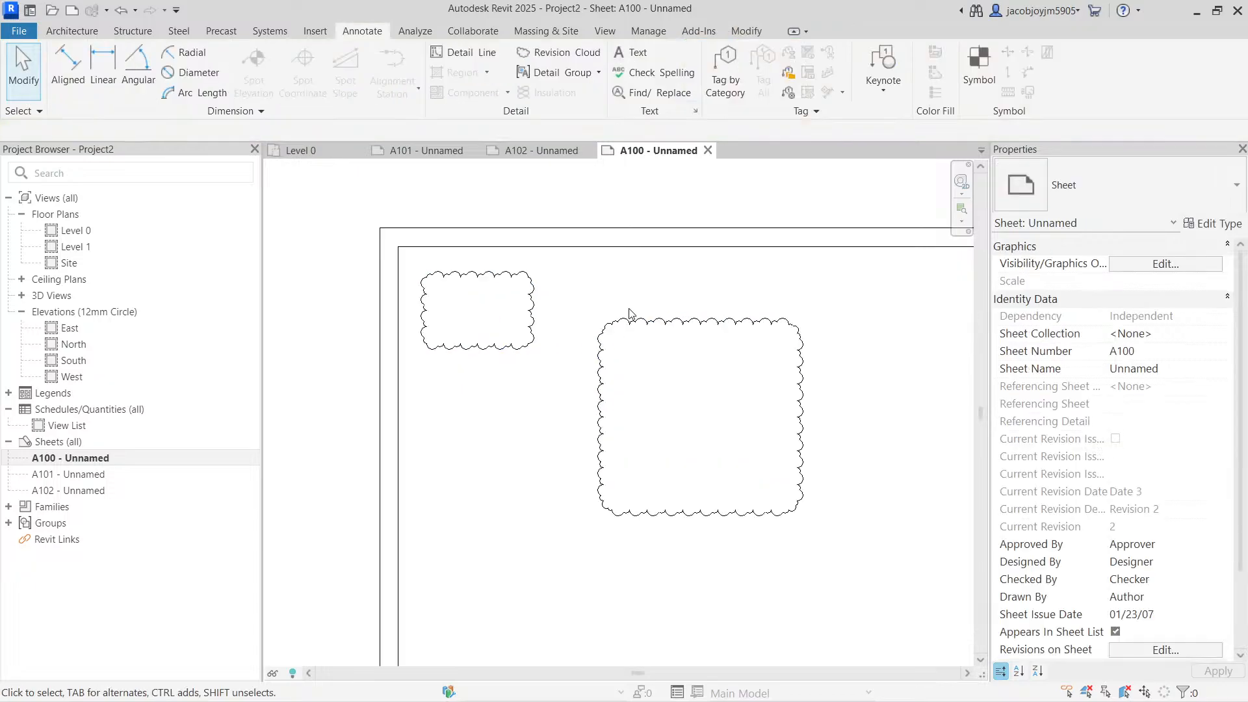
pyautogui.scroll(2, 627, 336)
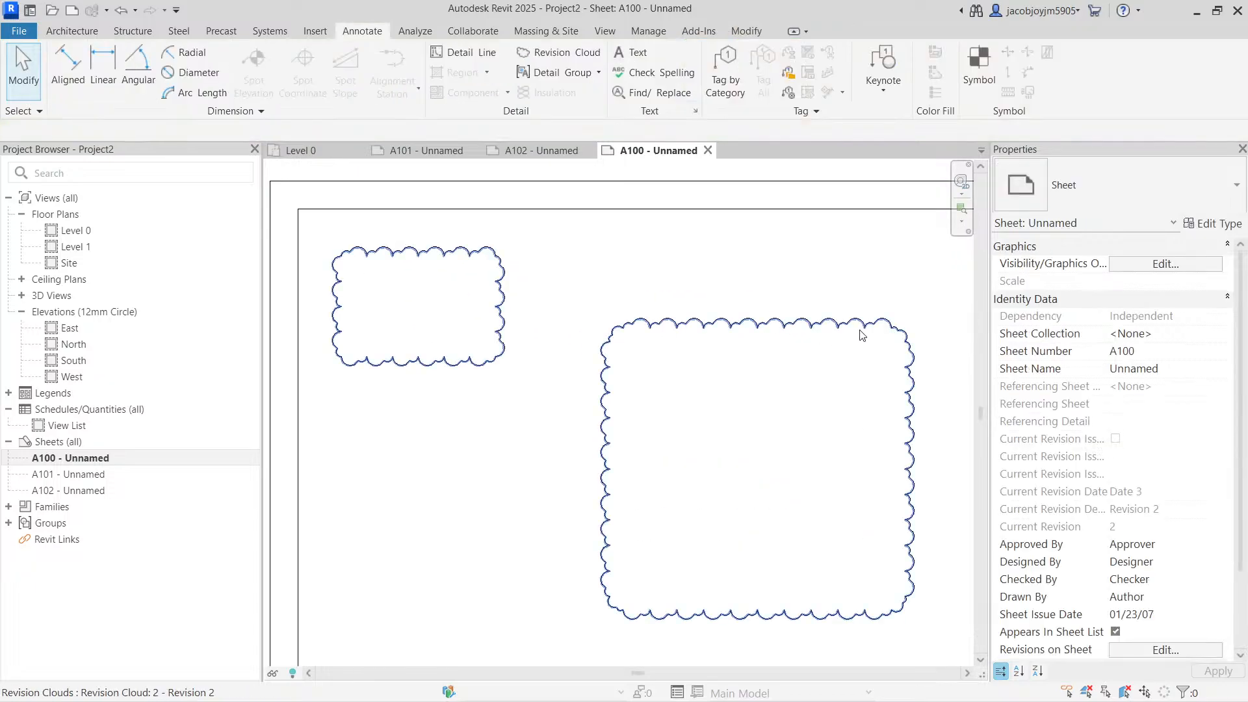
pyautogui.scroll(2, 861, 331)
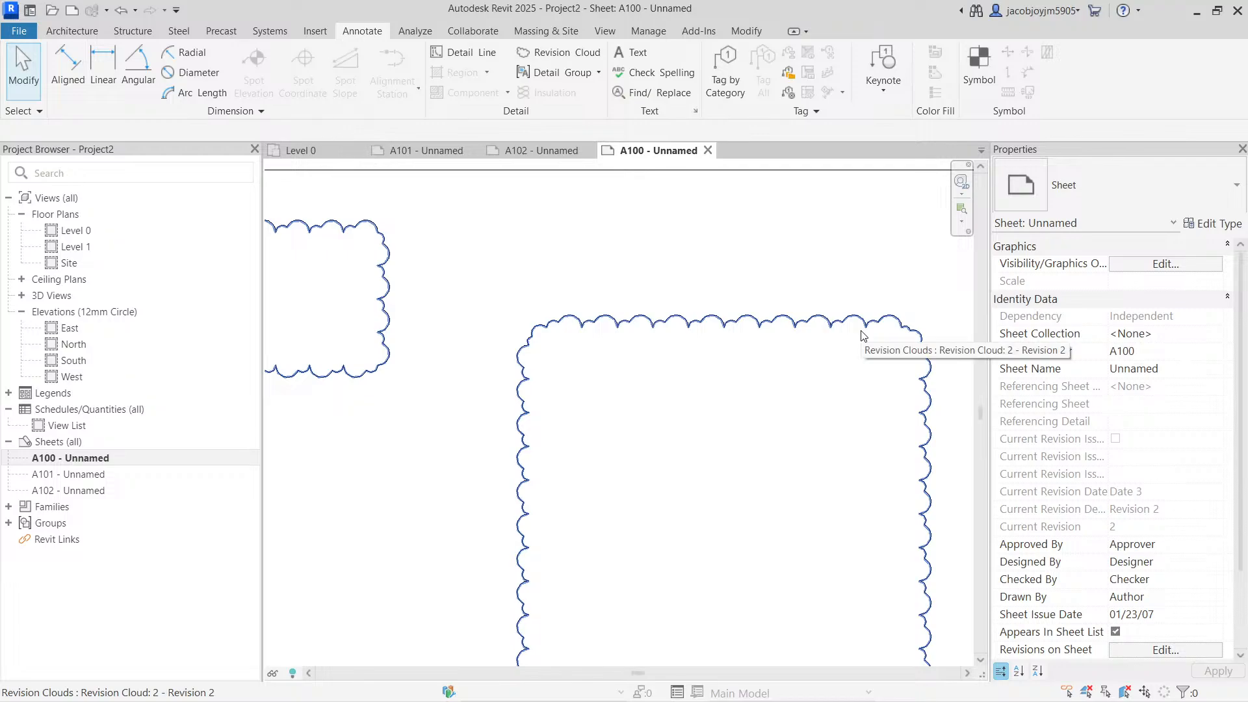
pyautogui.click(861, 331)
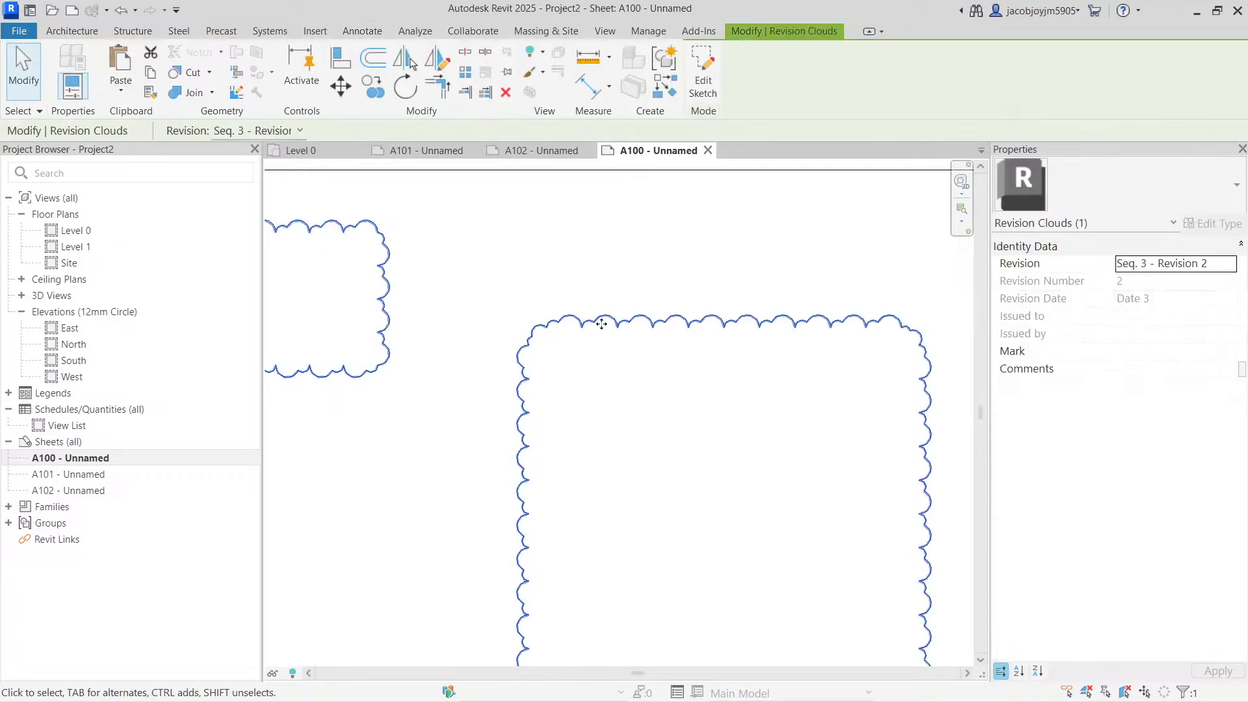
pyautogui.scroll(-2, 560, 317)
pyautogui.scroll(5, 546, 305)
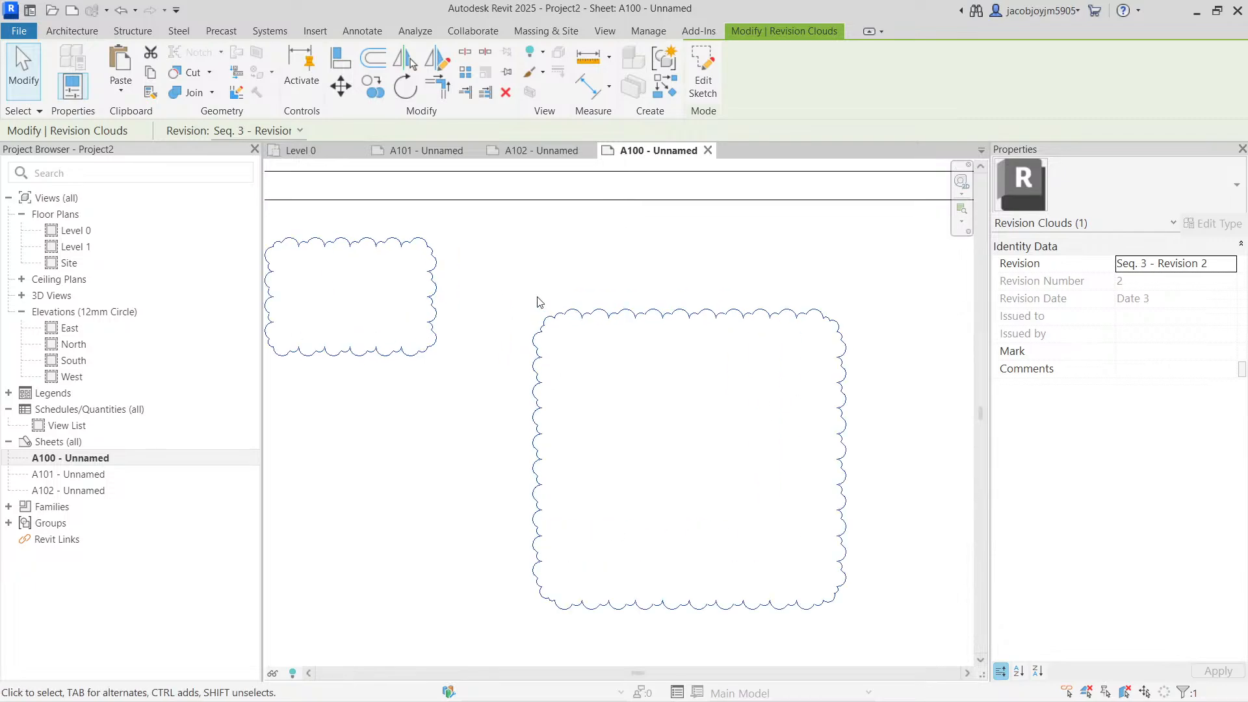
pyautogui.scroll(-4, 710, 373)
pyautogui.scroll(5, 390, 299)
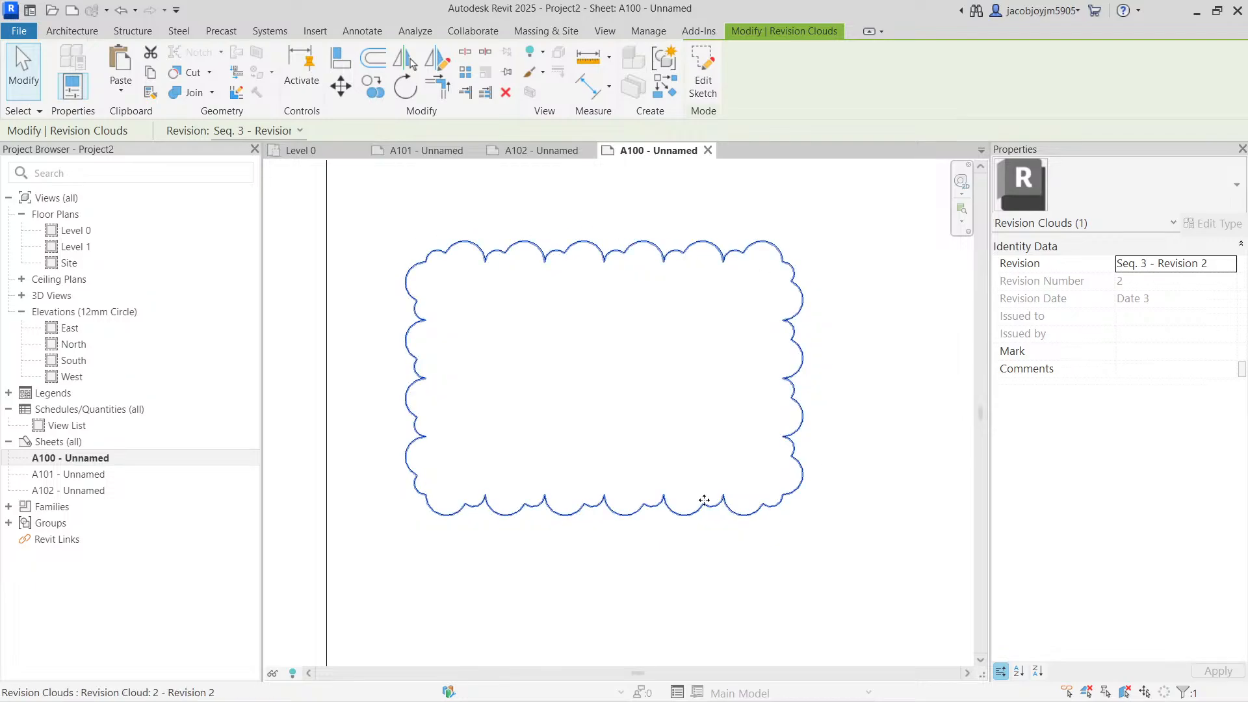
pyautogui.scroll(-3, 455, 305)
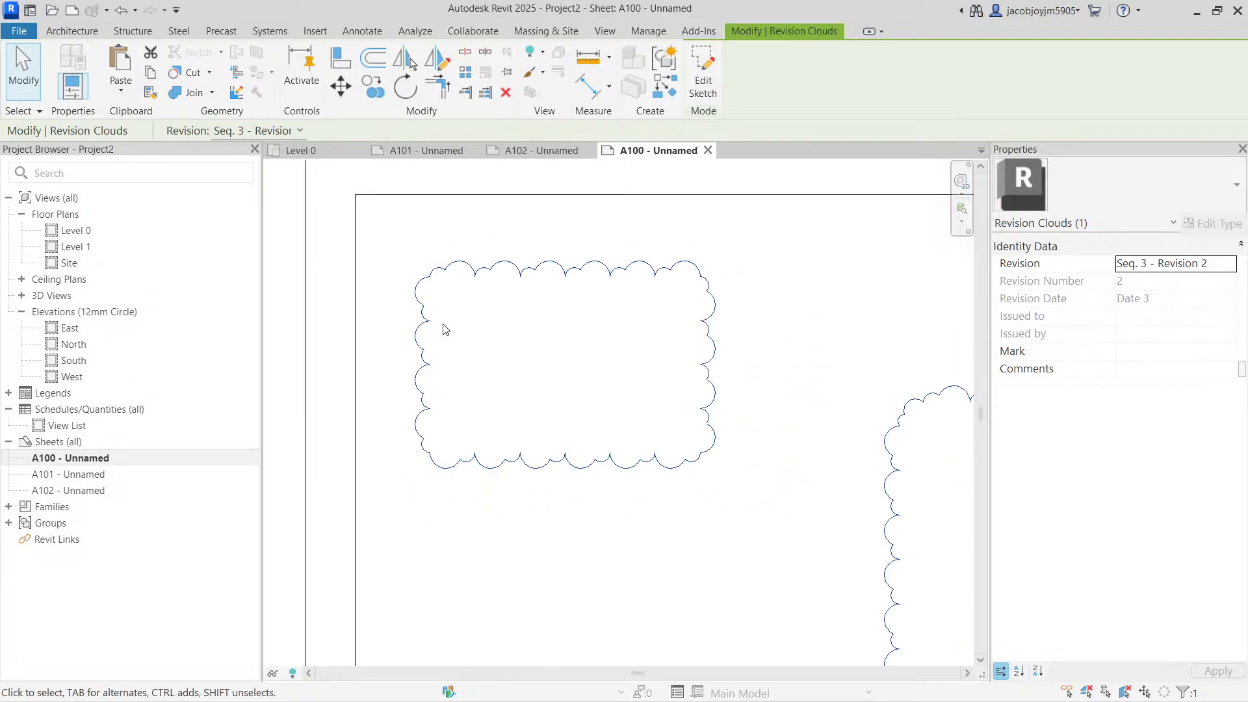
pyautogui.press('Escape')
pyautogui.scroll(-2, 455, 347)
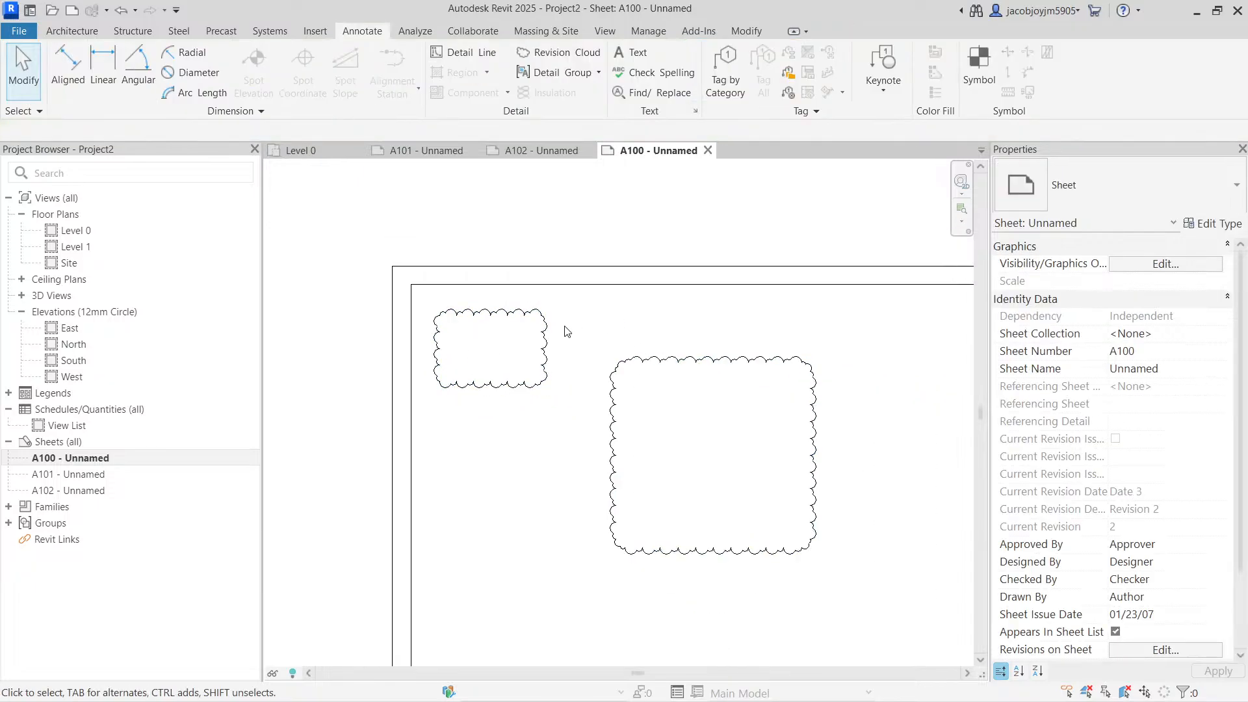
pyautogui.scroll(4, 506, 318)
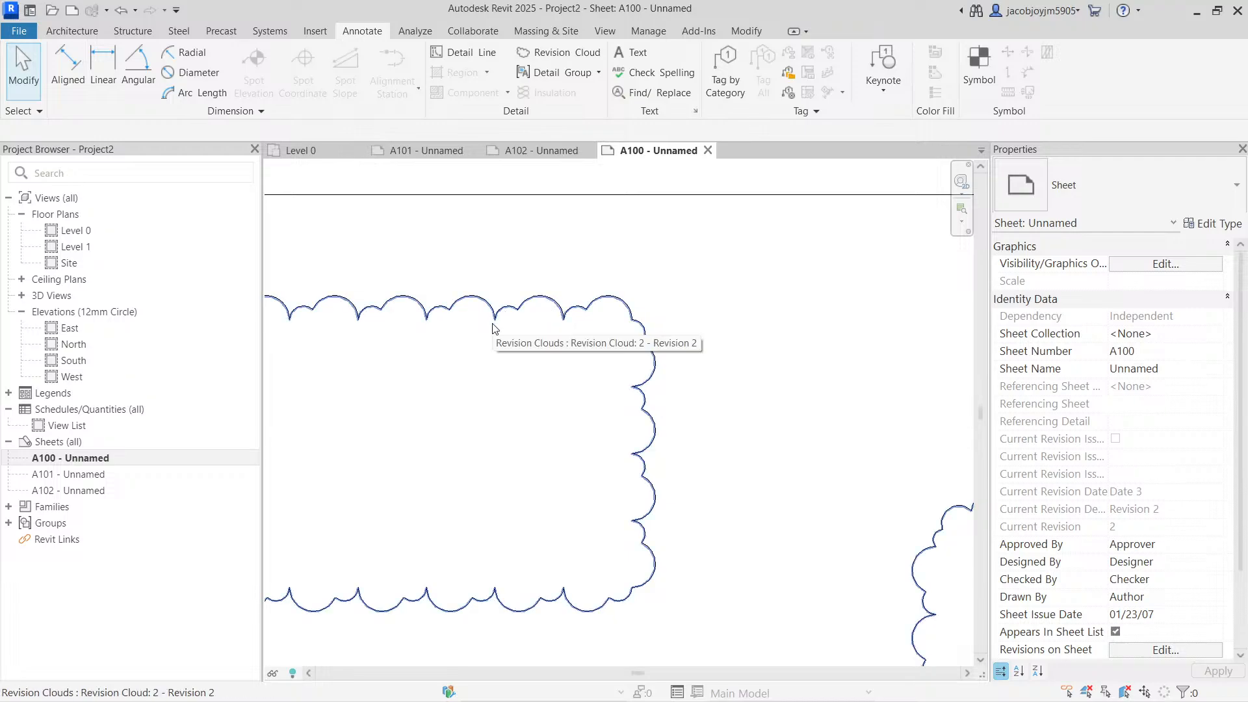
# - Set the revision cloud arc length to 10 in the project's Sheet Issues/Revisions settings
pyautogui.click(605, 31)
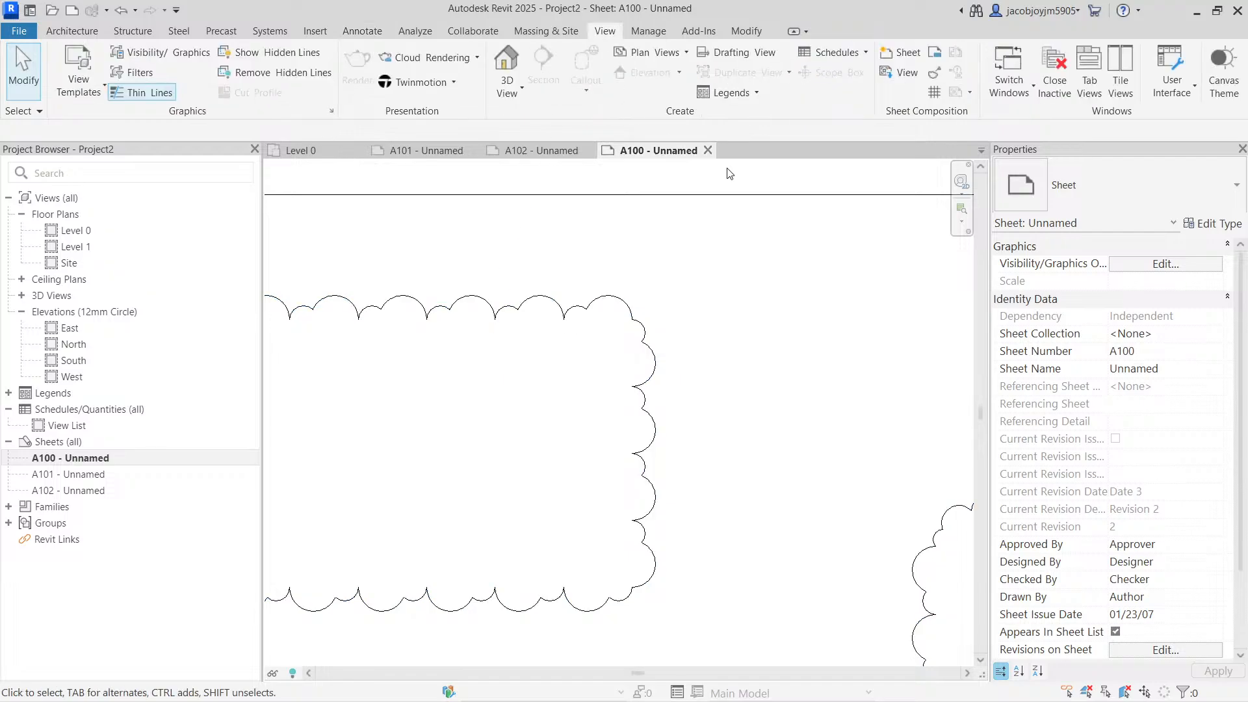
pyautogui.click(932, 72)
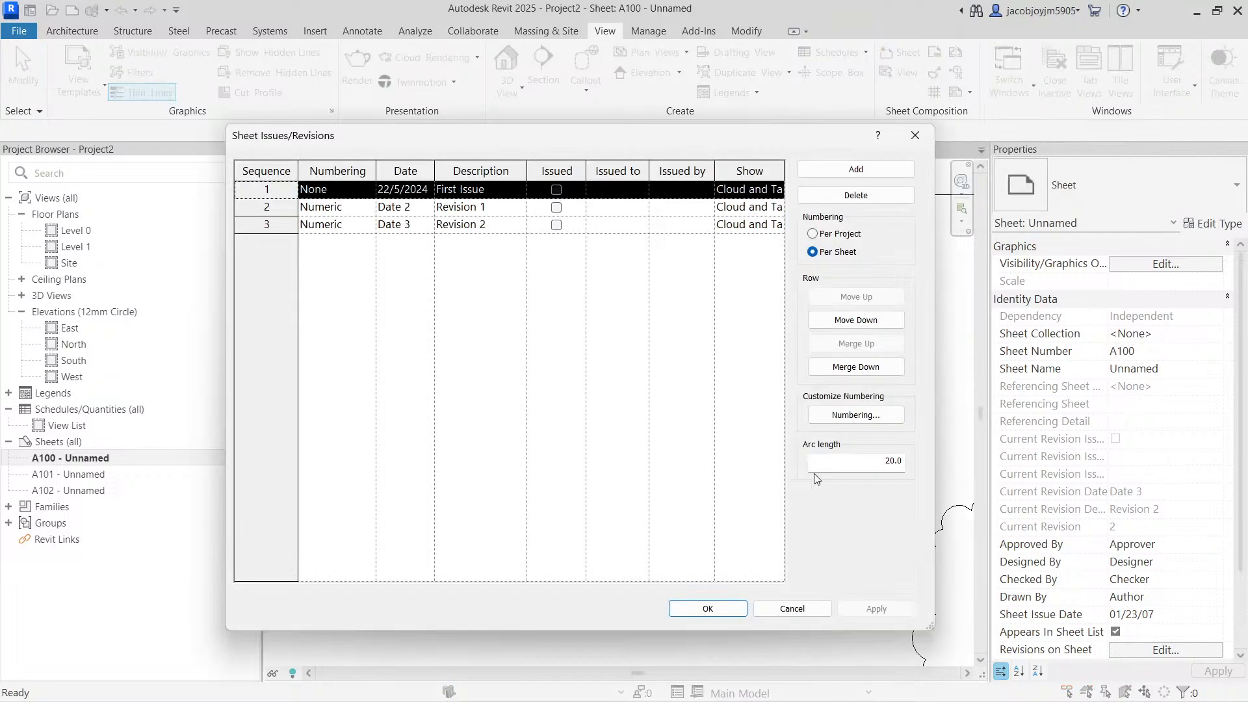
pyautogui.click(853, 460)
pyautogui.write('10')
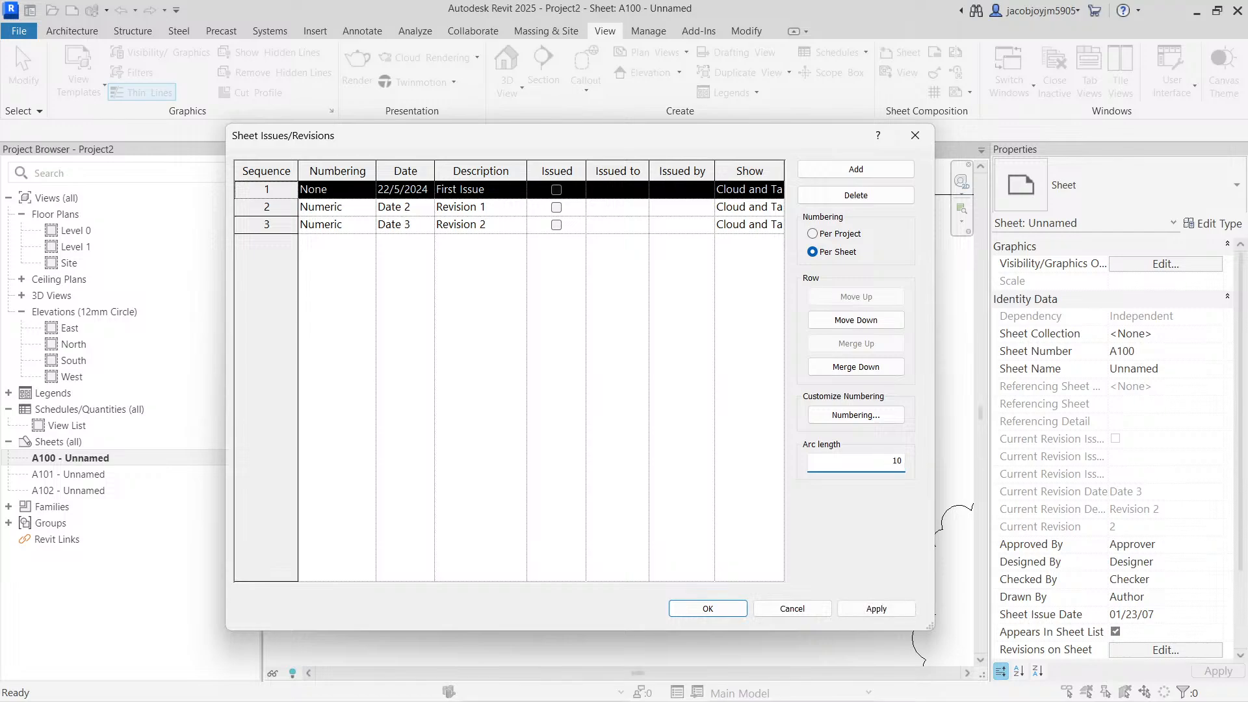
pyautogui.click(709, 607)
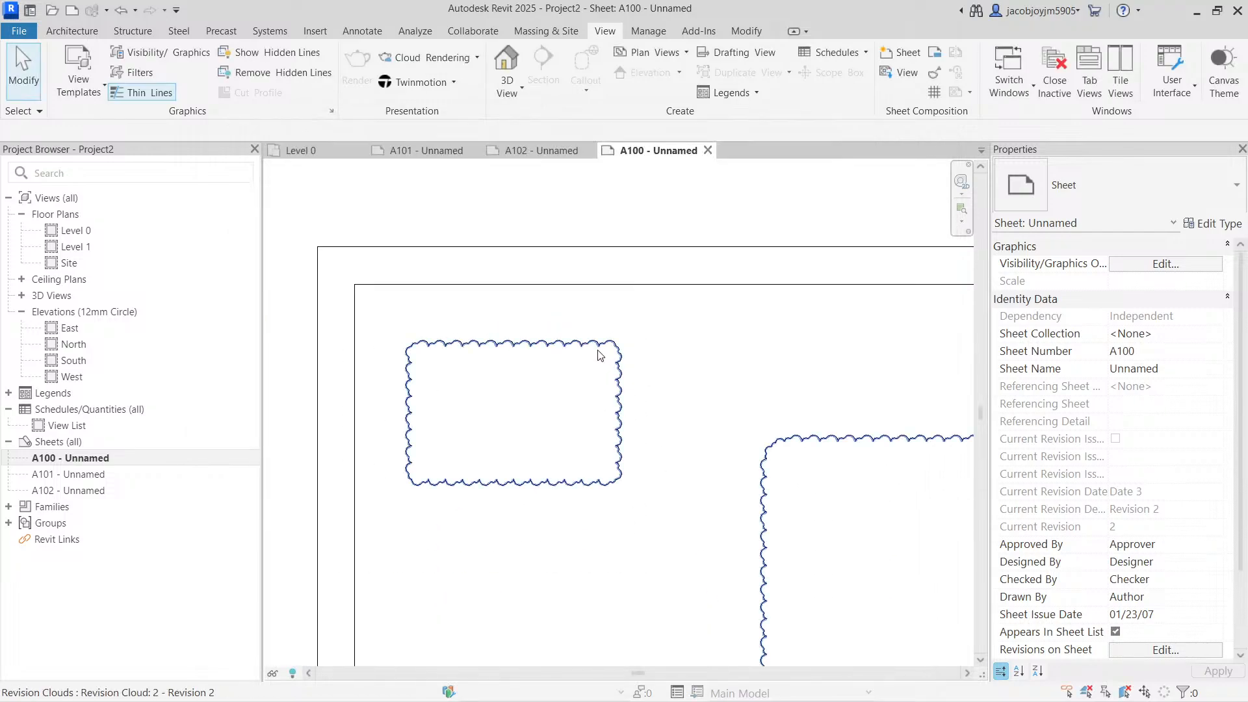
pyautogui.scroll(-3, 441, 347)
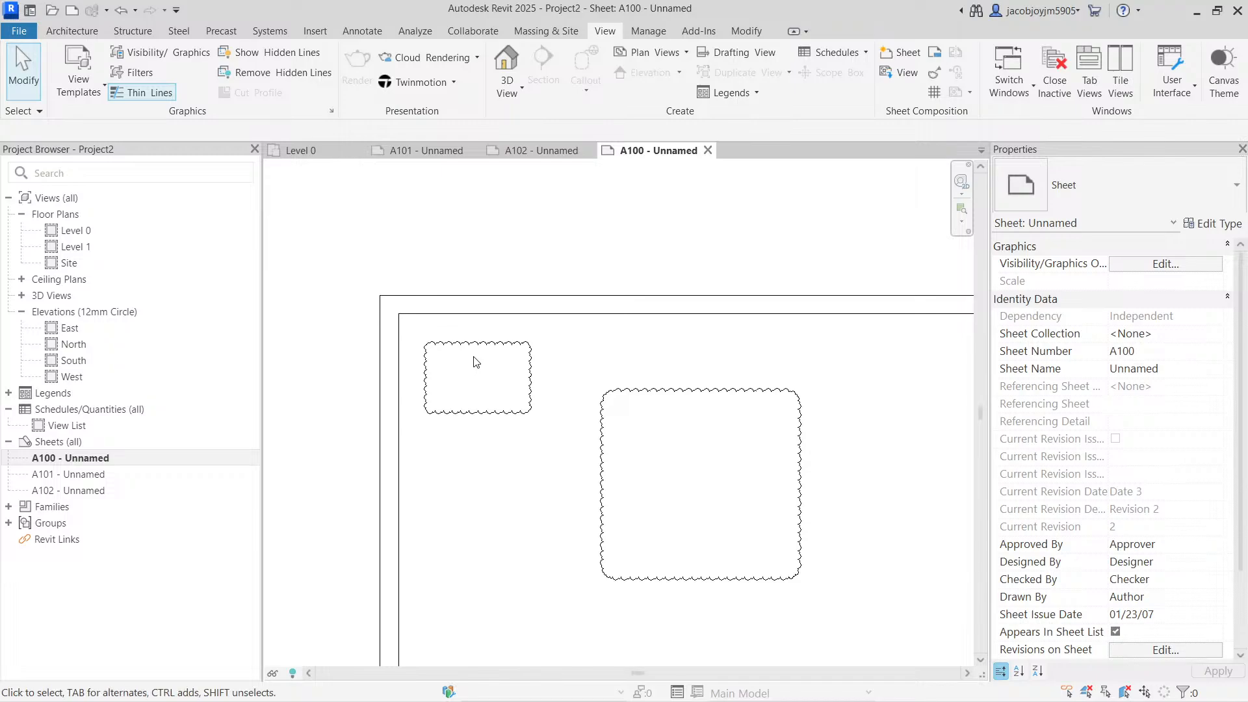
pyautogui.click(362, 31)
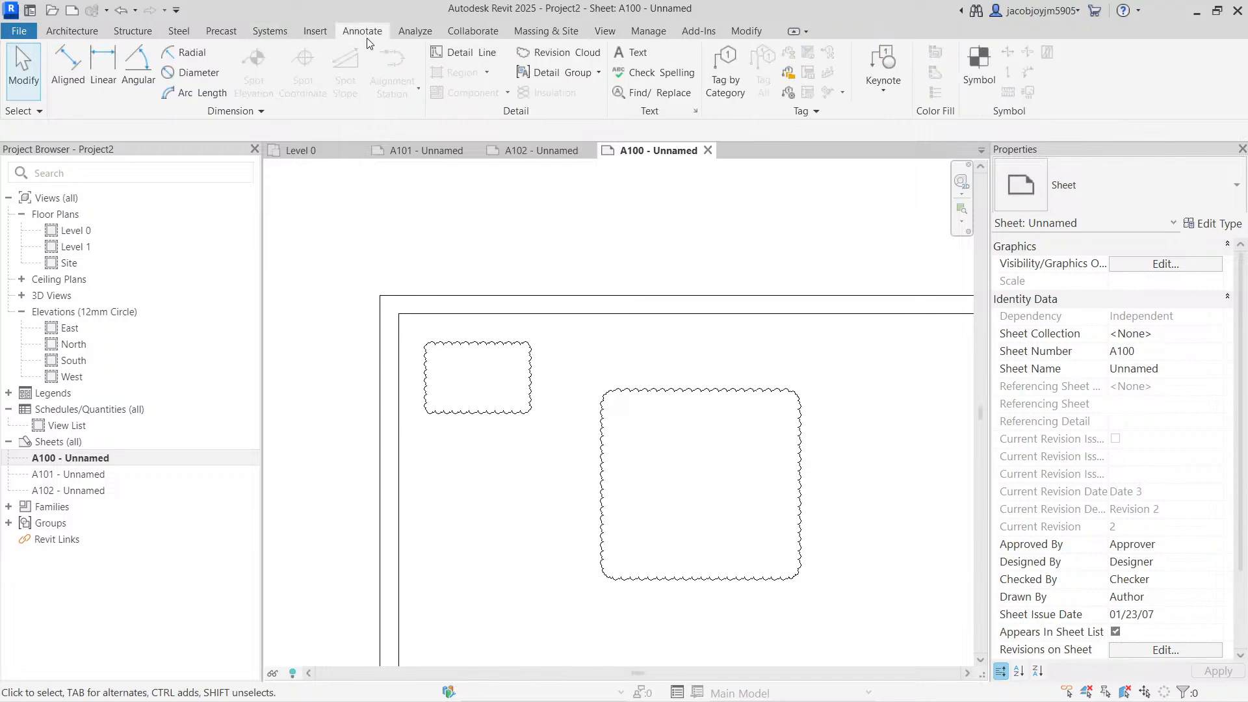
# - Start a revision cloud assigned to Seq. 2 - Revision 1 and sketch a rectangle overlapping the lower-right corner of the smaller cloud on A100
pyautogui.click(556, 53)
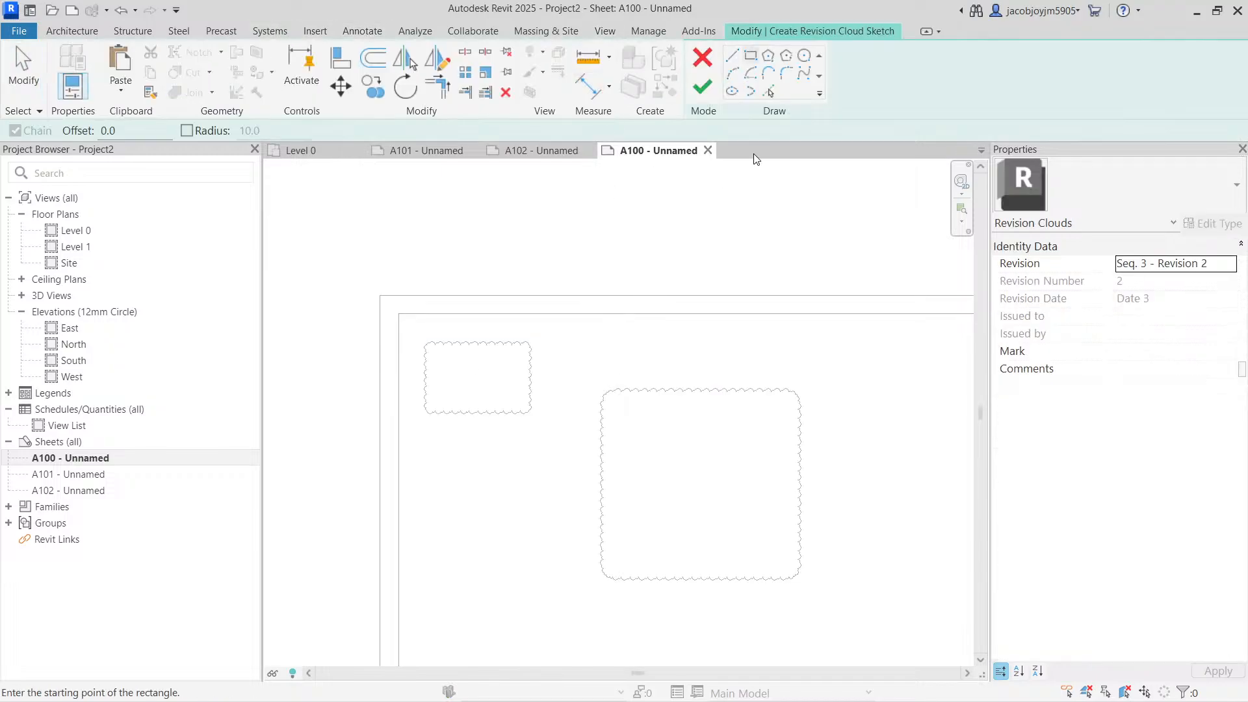
pyautogui.click(1229, 267)
pyautogui.click(1161, 296)
pyautogui.click(484, 382)
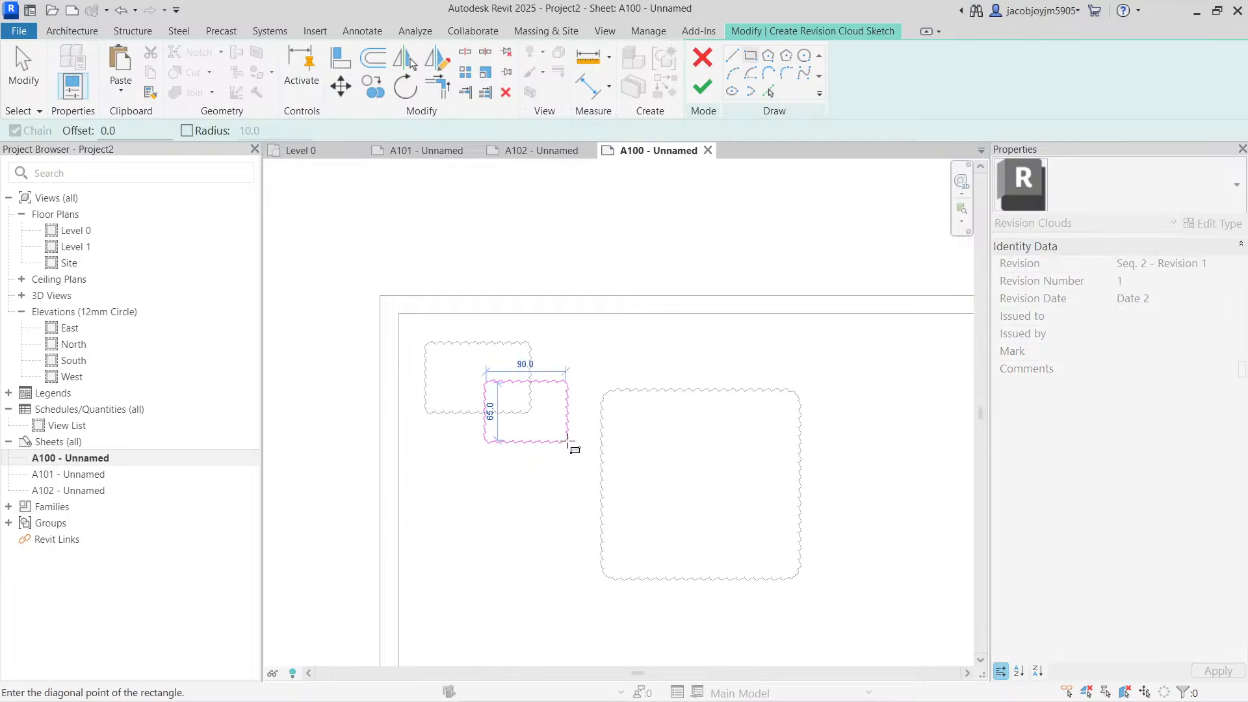
pyautogui.click(572, 450)
# - Assign the new cloud to Seq. 3 - Revision 2 and finish the revision cloud sketch
pyautogui.click(1231, 267)
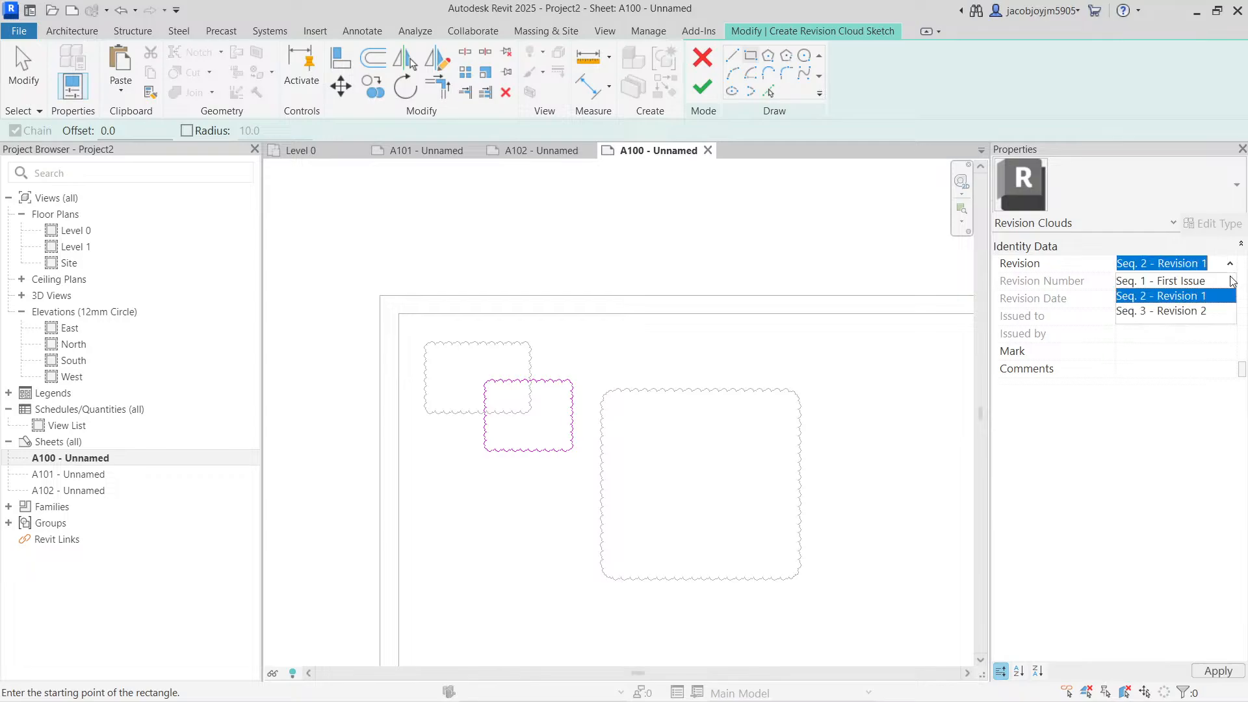
pyautogui.click(1211, 282)
pyautogui.click(1230, 271)
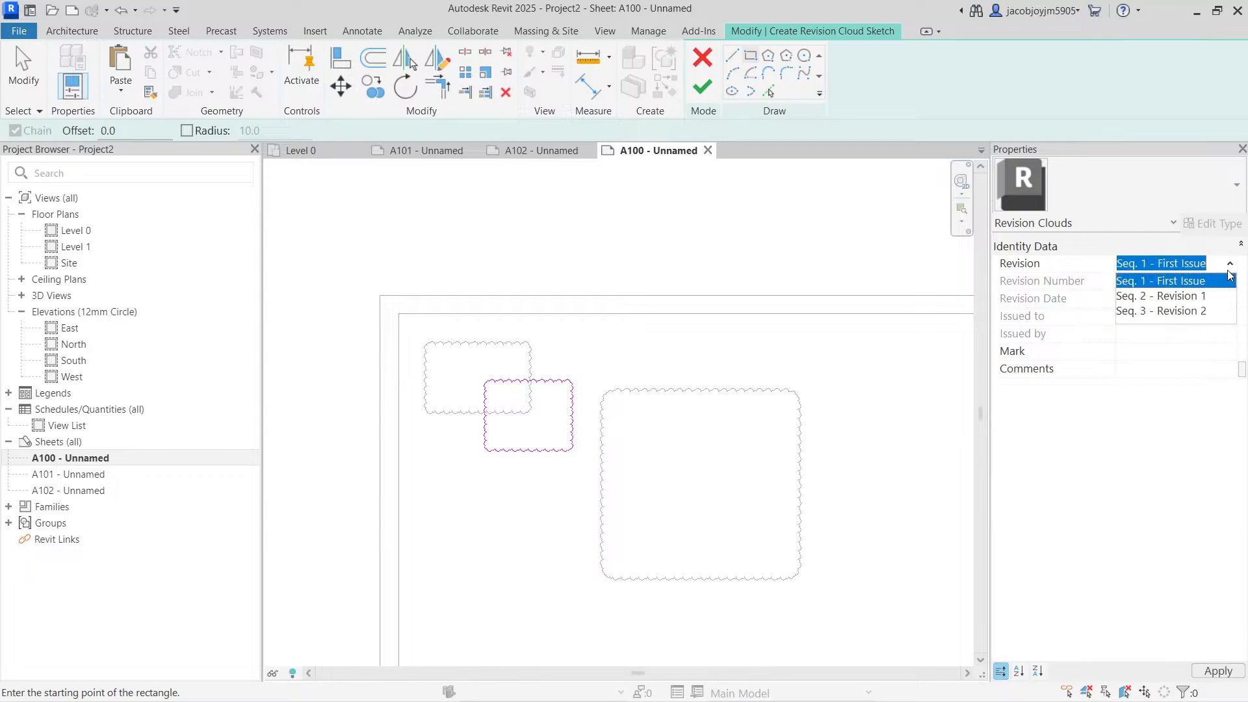
pyautogui.click(1197, 312)
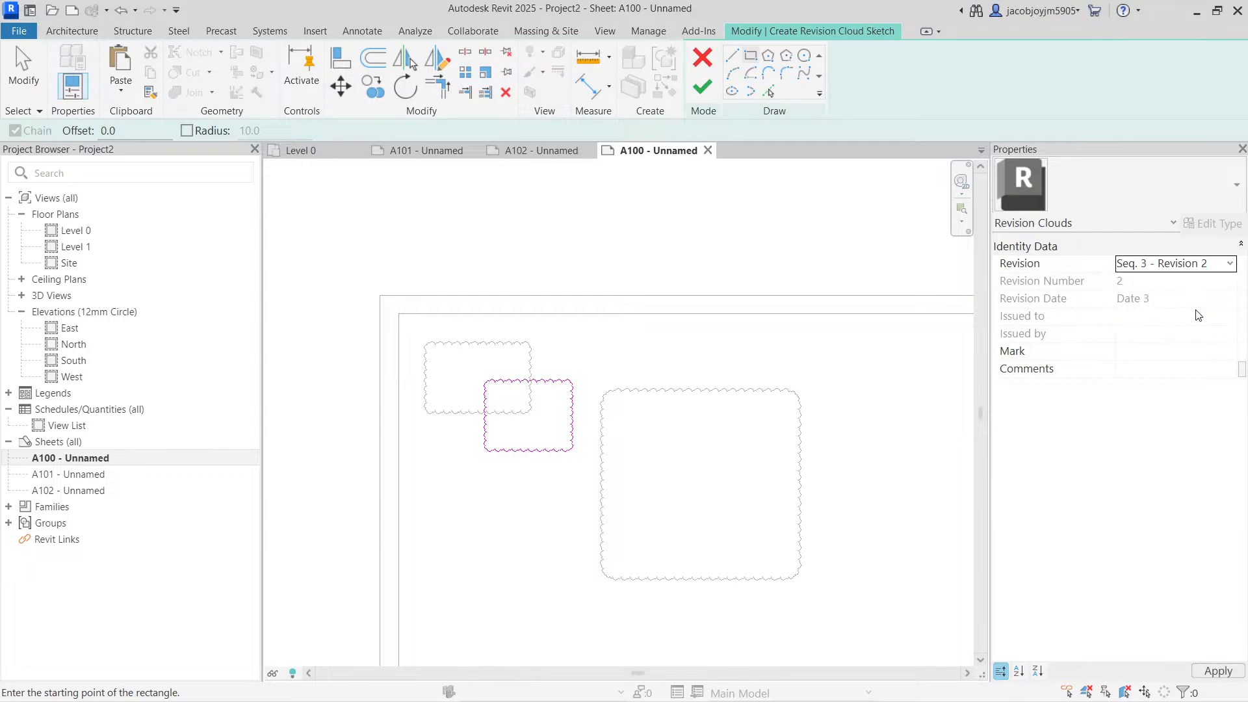
pyautogui.click(702, 86)
# - Set the revision cloud arc length to 20 in the project's Sheet Issues/Revisions settings
pyautogui.scroll(2, 520, 394)
pyautogui.scroll(-1, 555, 403)
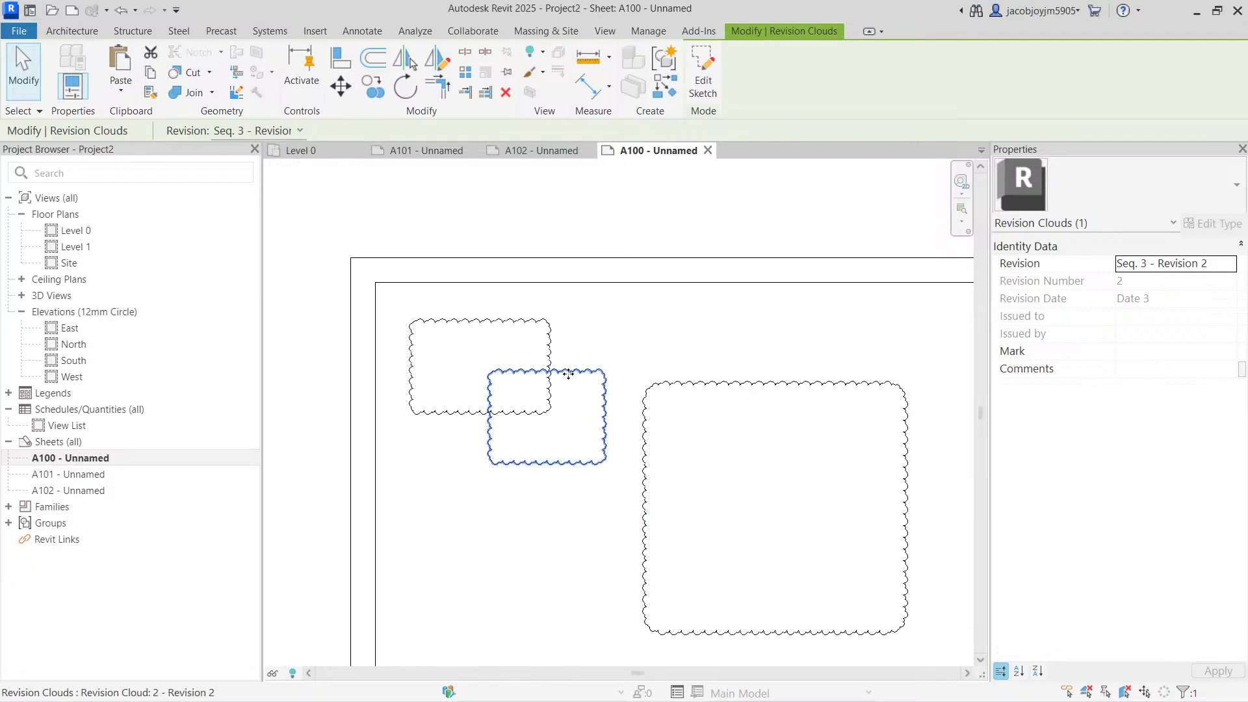
pyautogui.scroll(4, 554, 371)
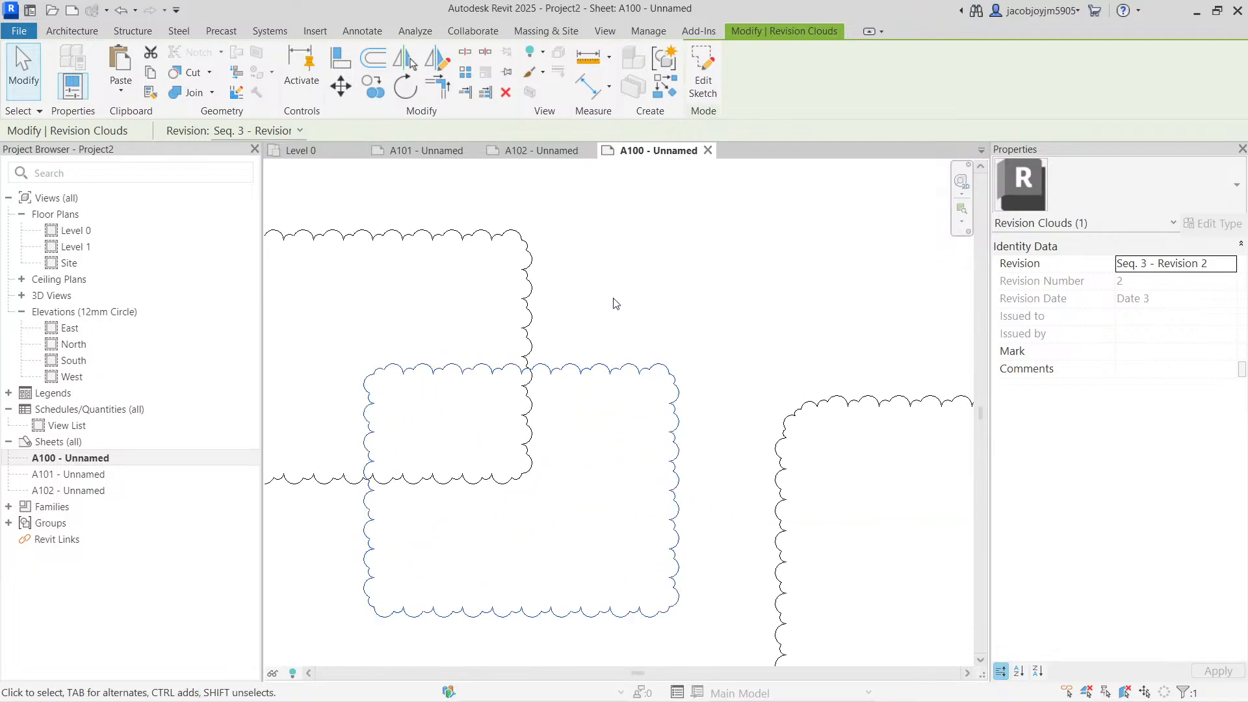
pyautogui.click(607, 32)
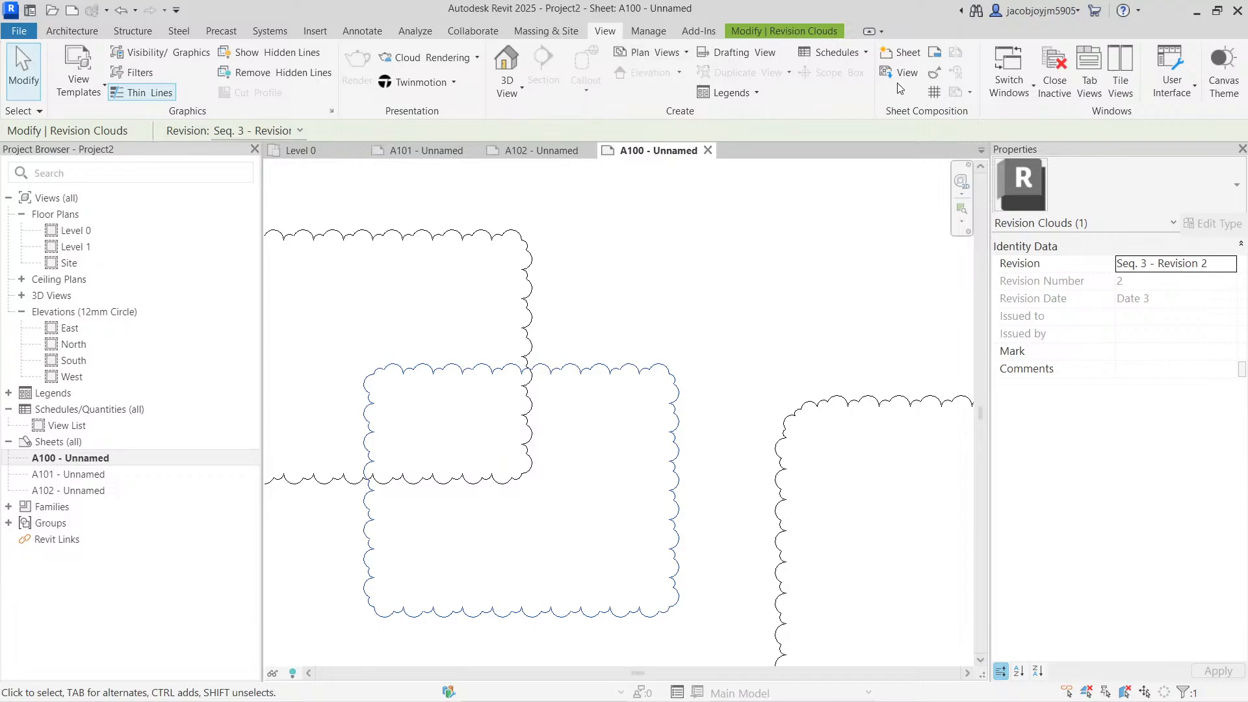
pyautogui.click(954, 54)
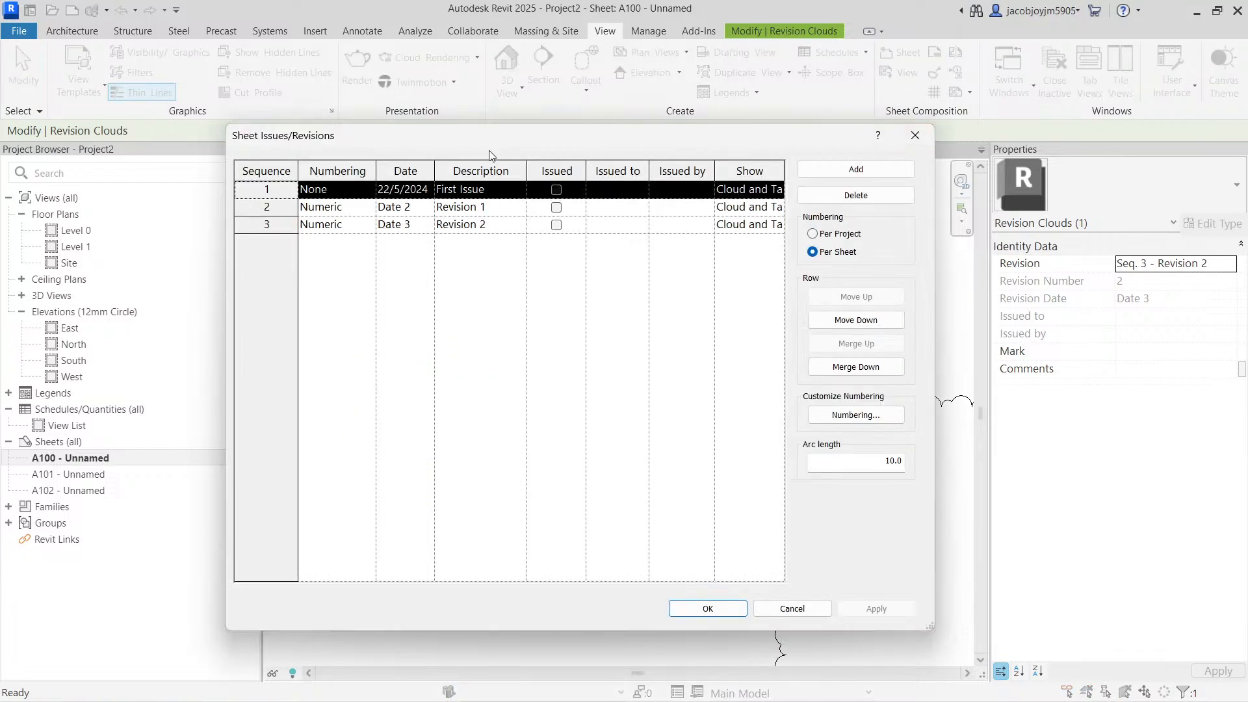
pyautogui.moveTo(515, 142); pyautogui.dragTo(300, 54)
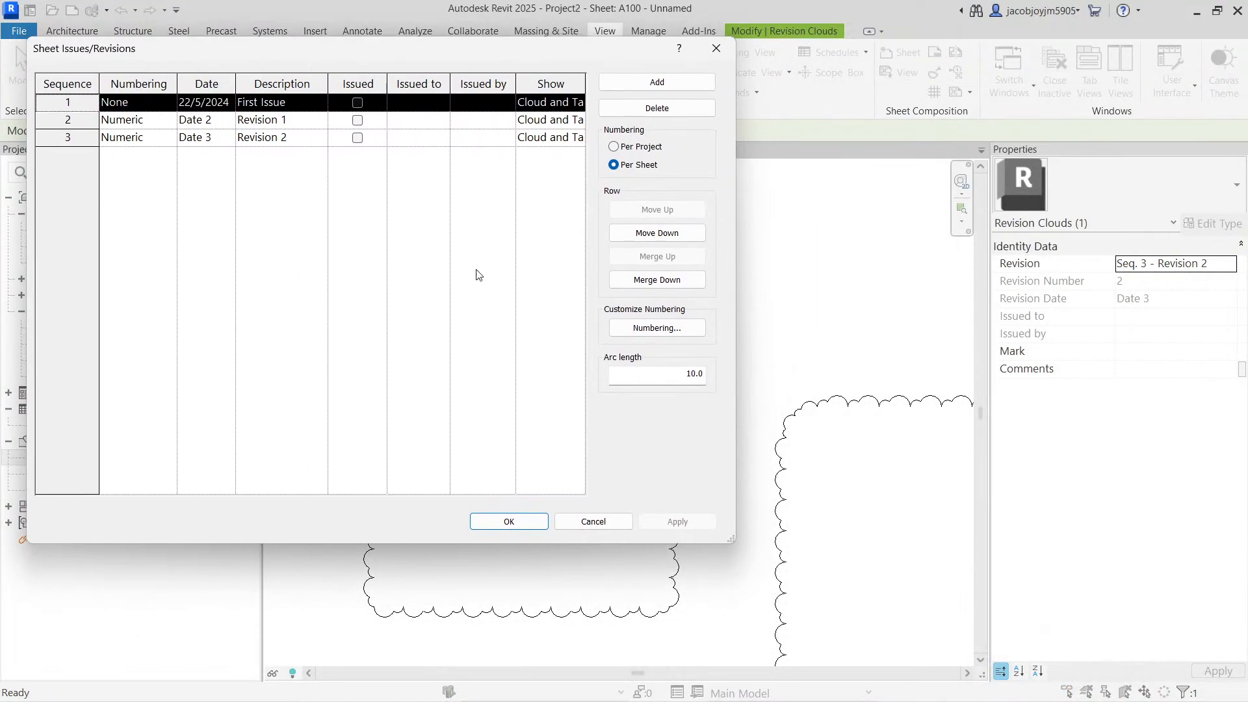
pyautogui.press('Tab')
pyautogui.write('20')
pyautogui.click(679, 521)
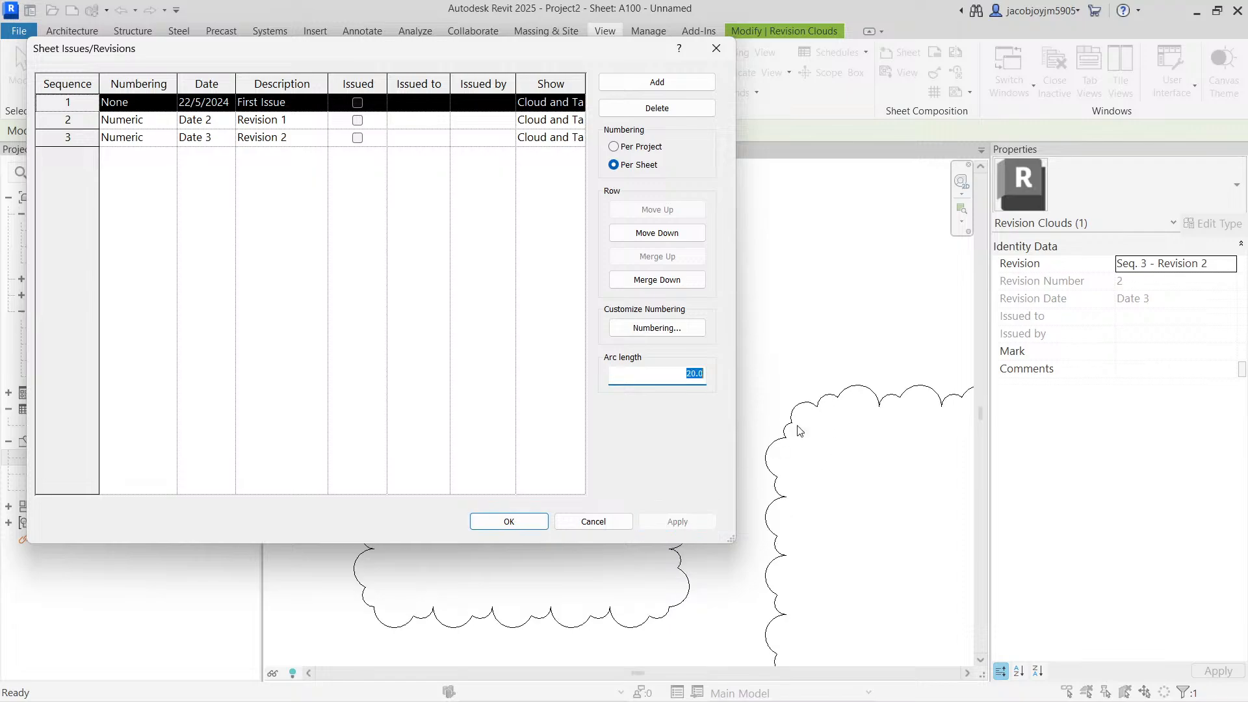
pyautogui.click(509, 521)
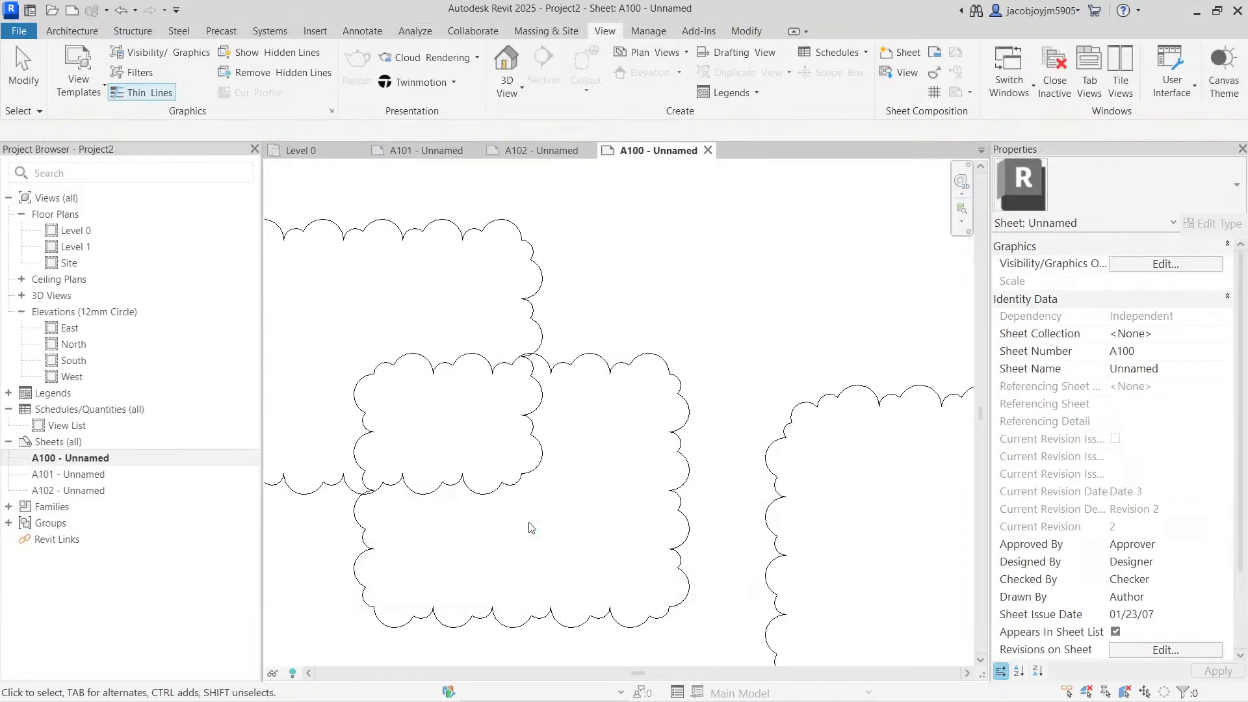
# - Examine the arc size of the revision clouds on sheet A100, and open sheet A101 to inspect its clouds and tags
pyautogui.scroll(-5, 666, 363)
pyautogui.scroll(-6, 666, 362)
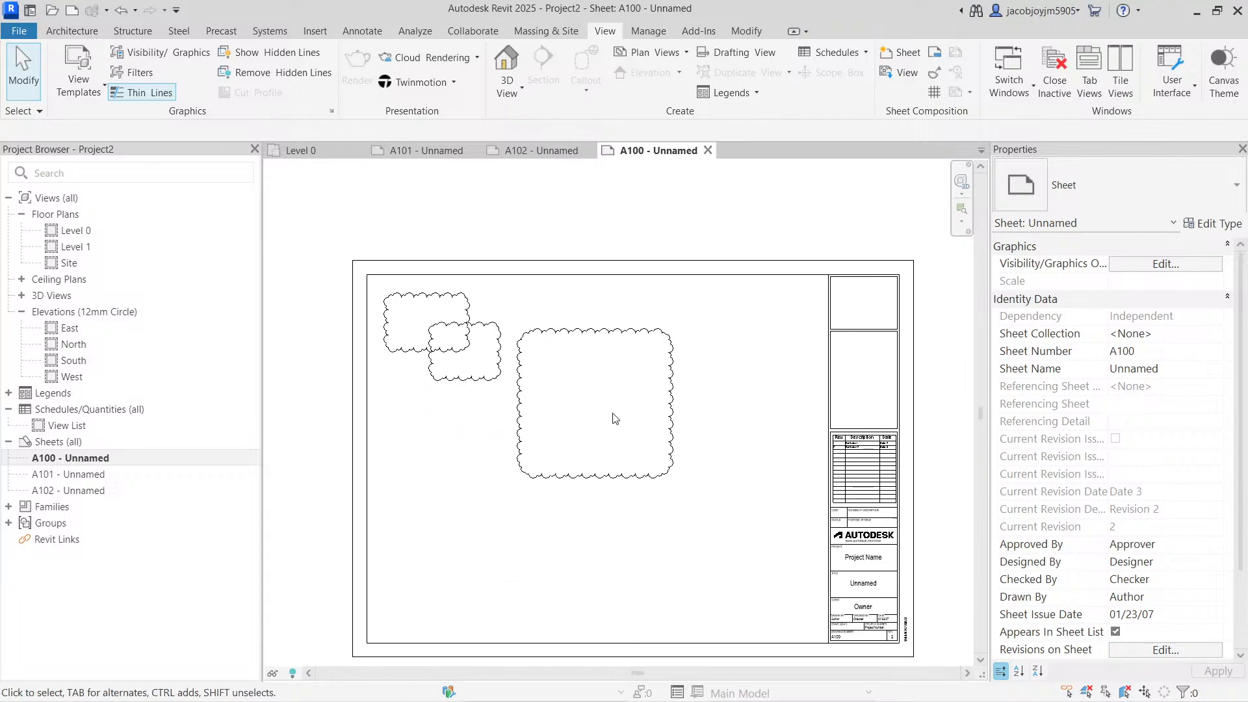
pyautogui.click(621, 333)
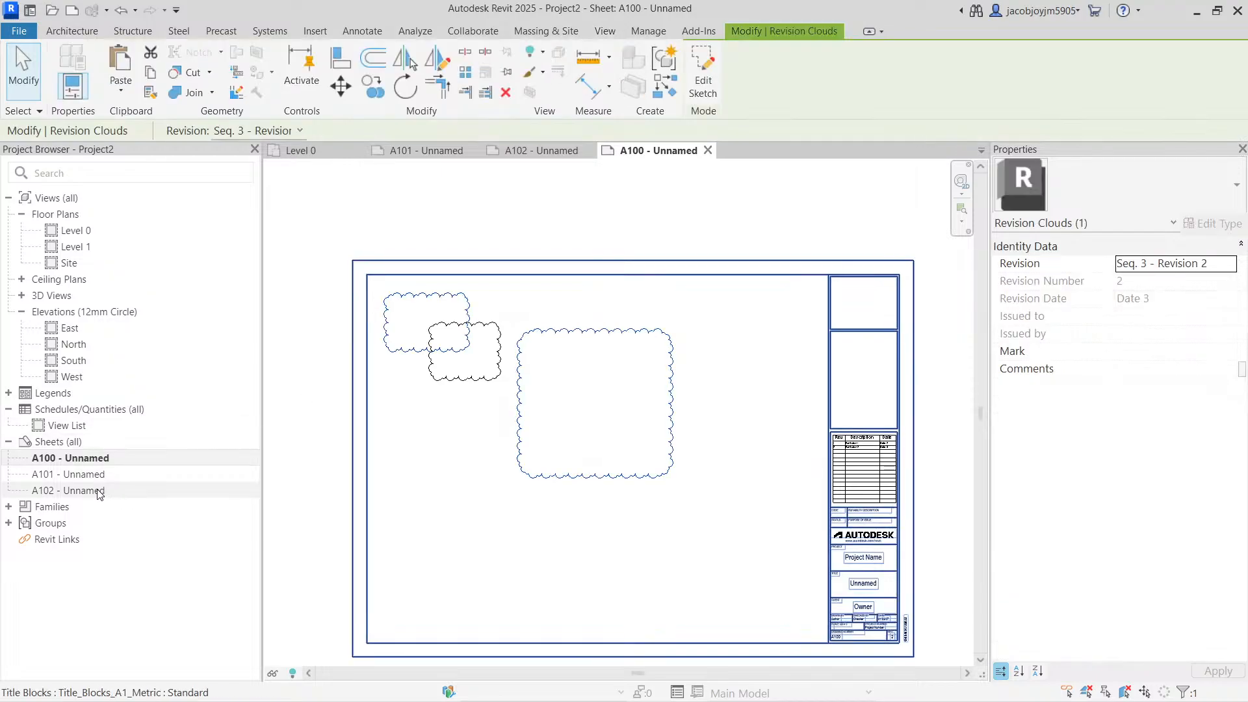
pyautogui.doubleClick(70, 474)
pyautogui.scroll(3, 393, 287)
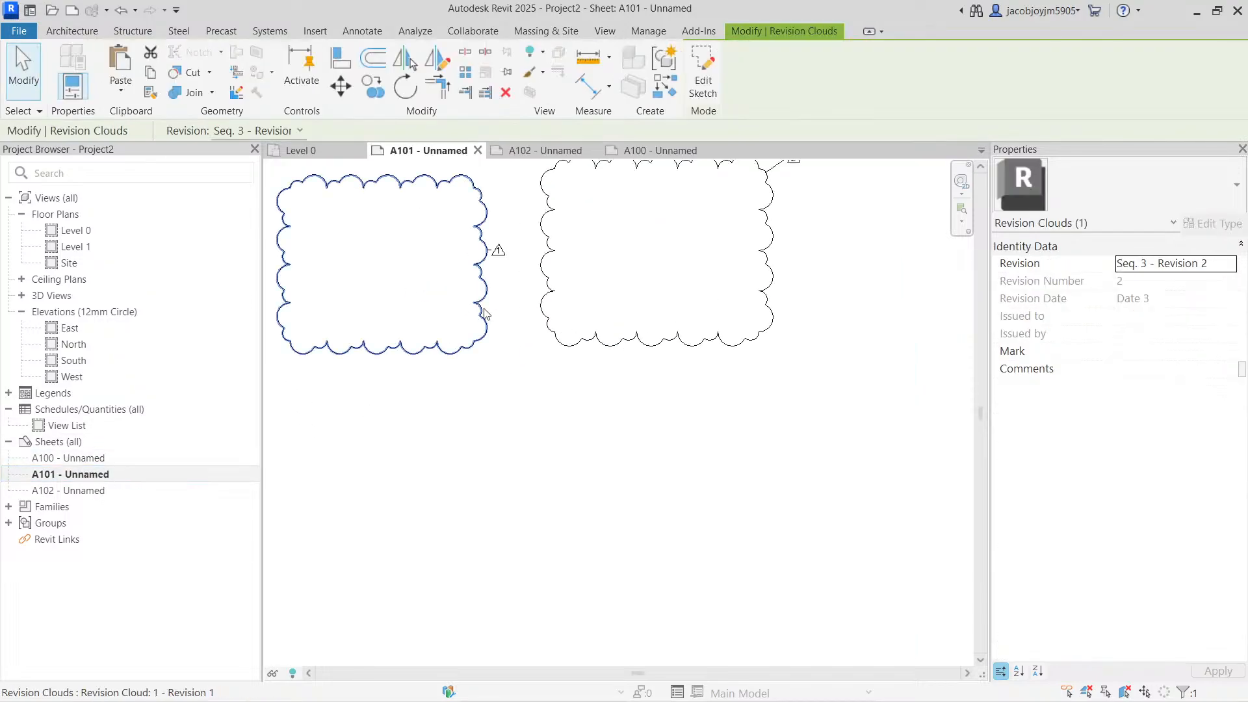
pyautogui.moveTo(494, 270); pyautogui.dragTo(545, 383, button='middle')
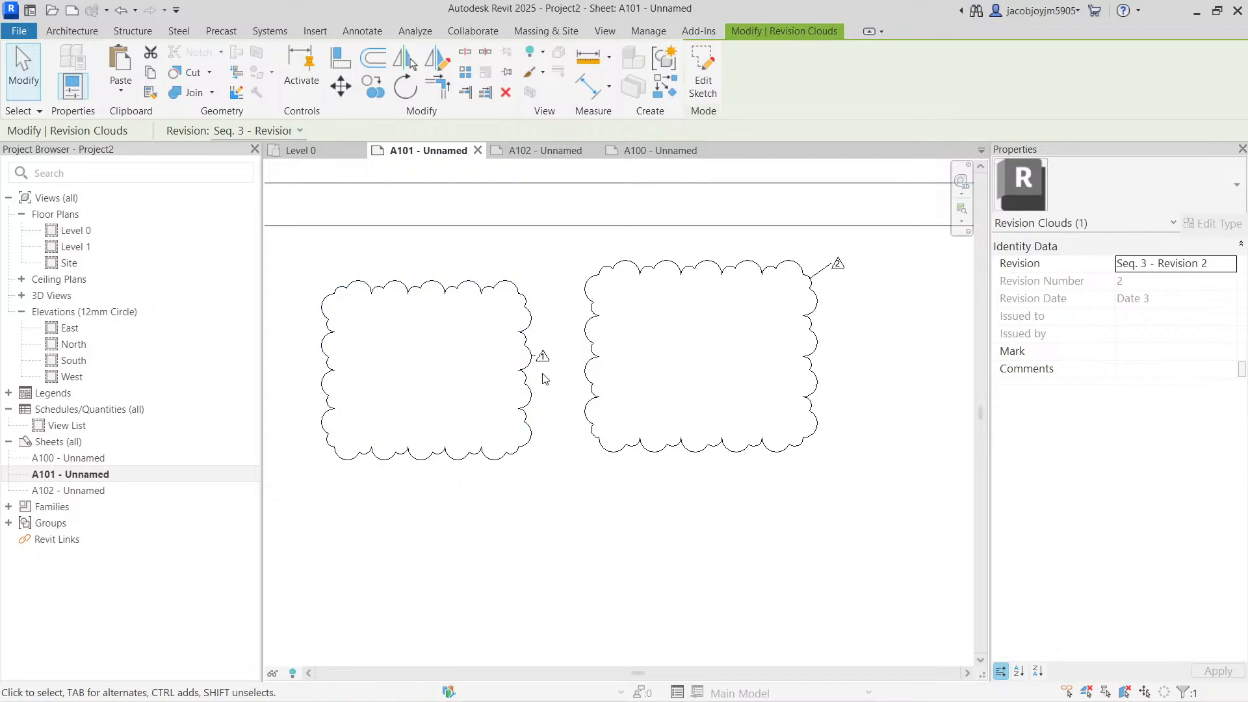
pyautogui.scroll(-1, 540, 356)
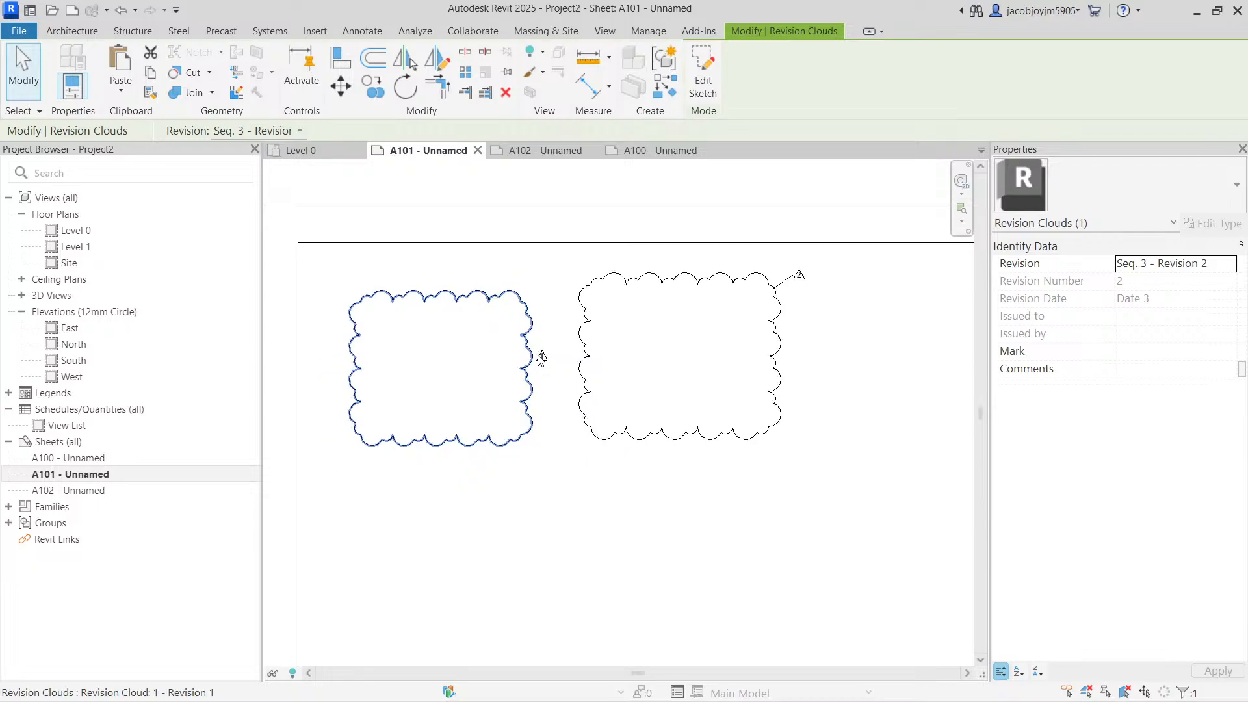
pyautogui.scroll(-1, 541, 357)
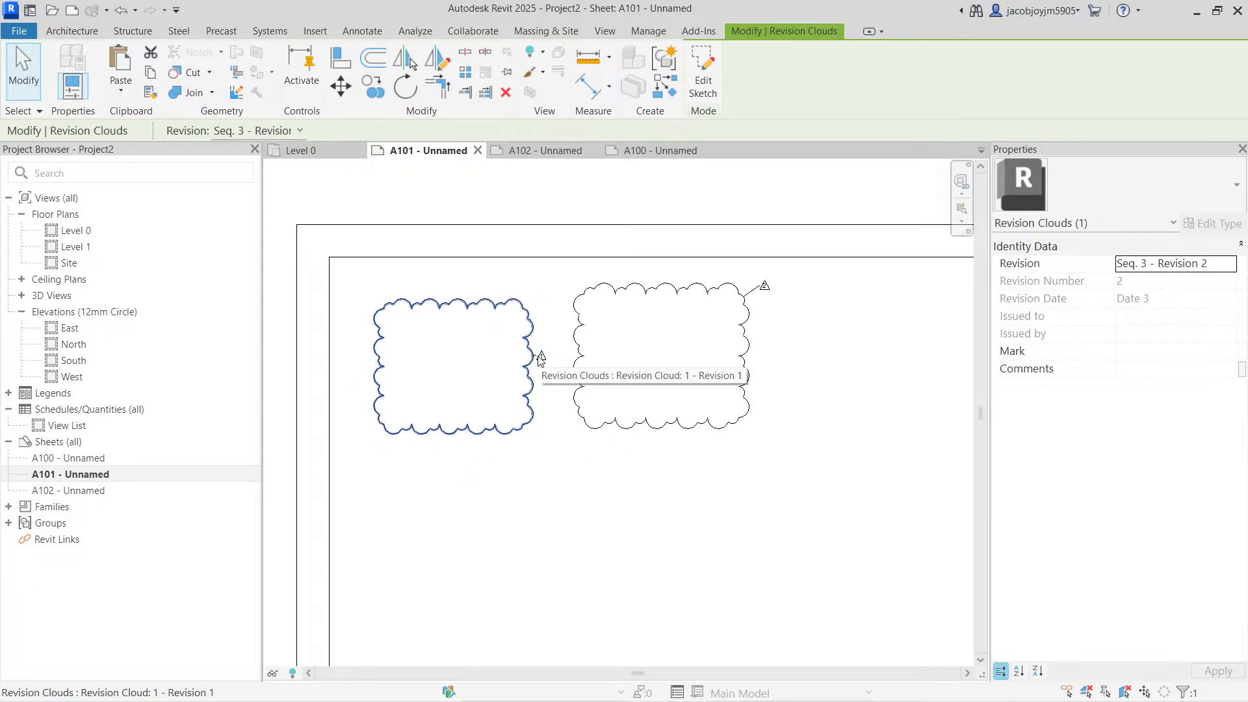
# - Mark First Issue and Revision 1 as issued in the Sheet Issues/Revisions settings
pyautogui.click(607, 31)
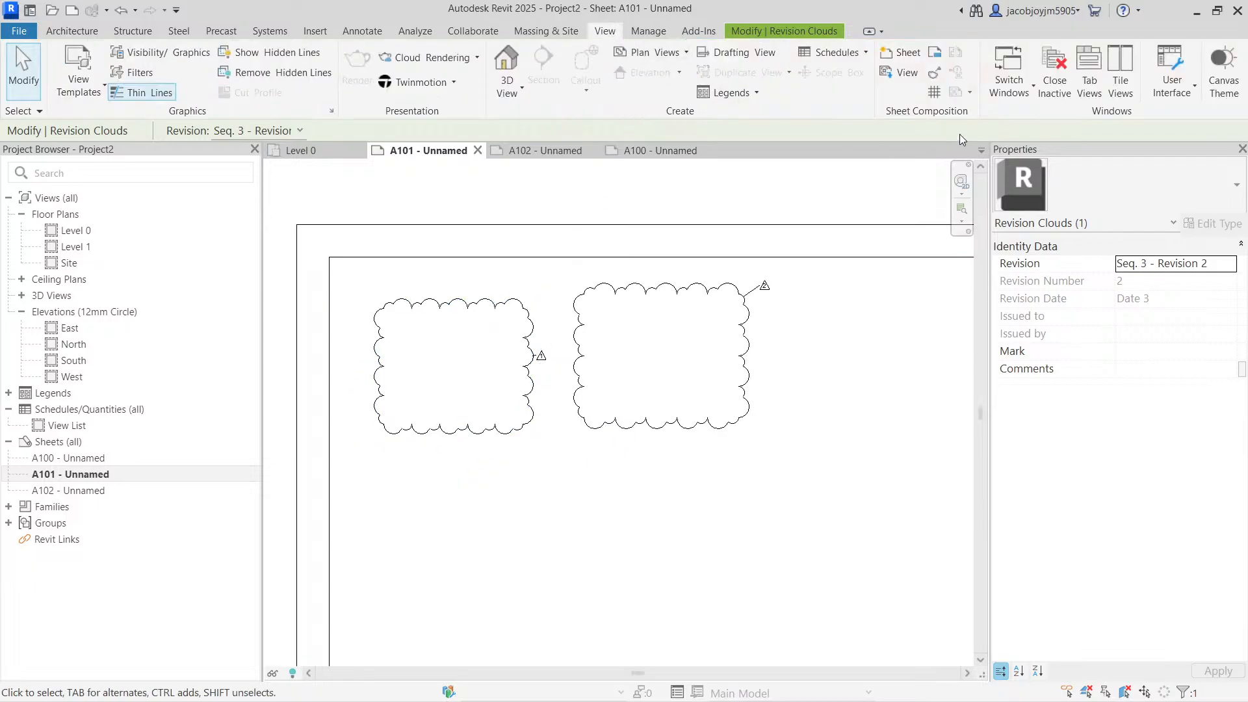
pyautogui.click(939, 74)
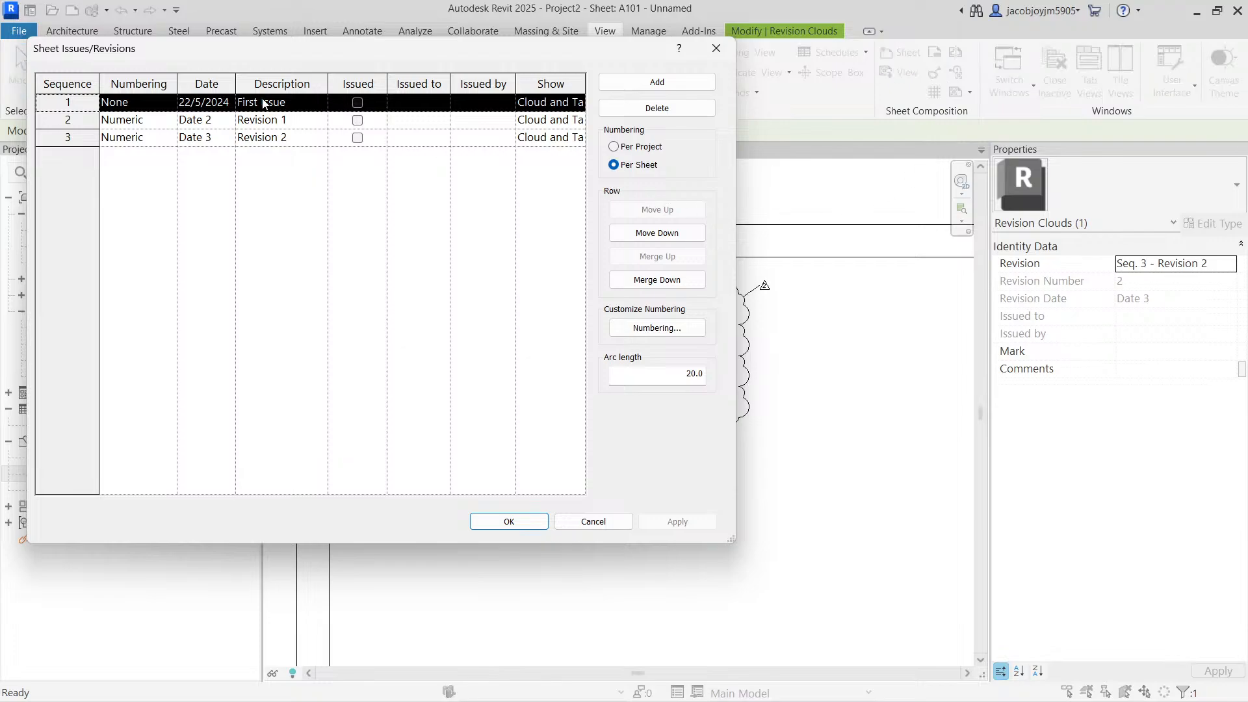
pyautogui.click(358, 103)
pyautogui.click(358, 120)
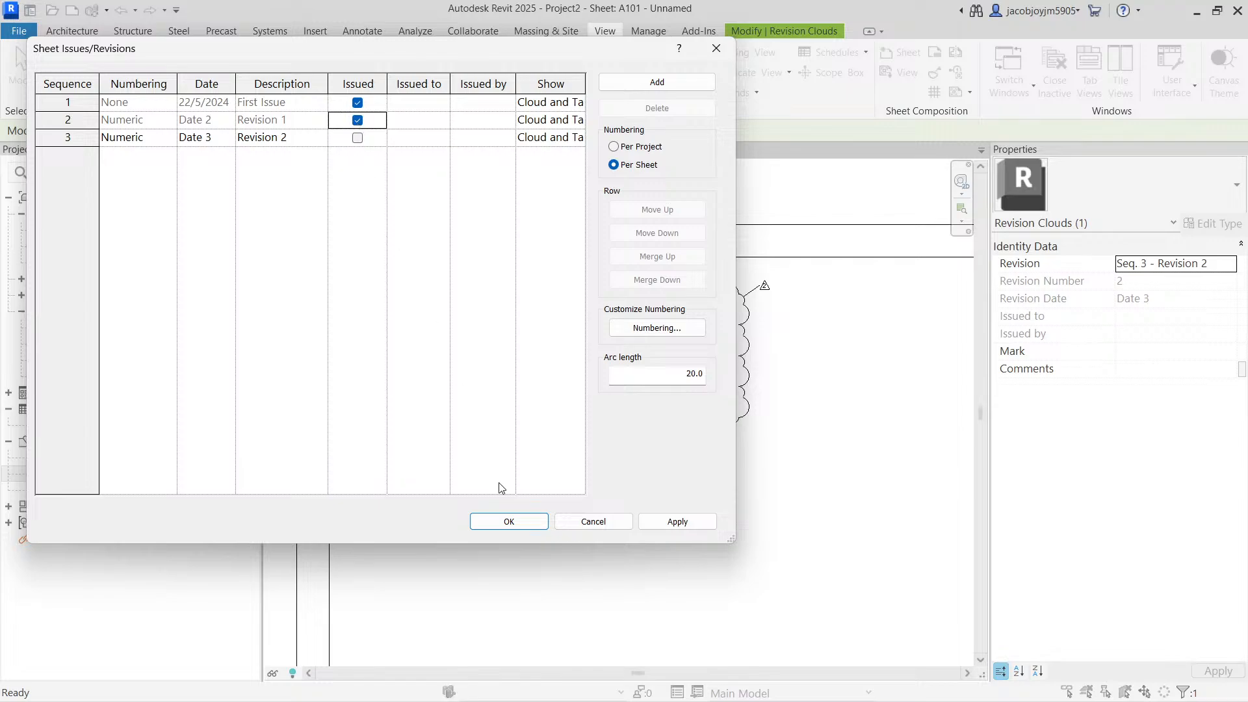
pyautogui.click(526, 523)
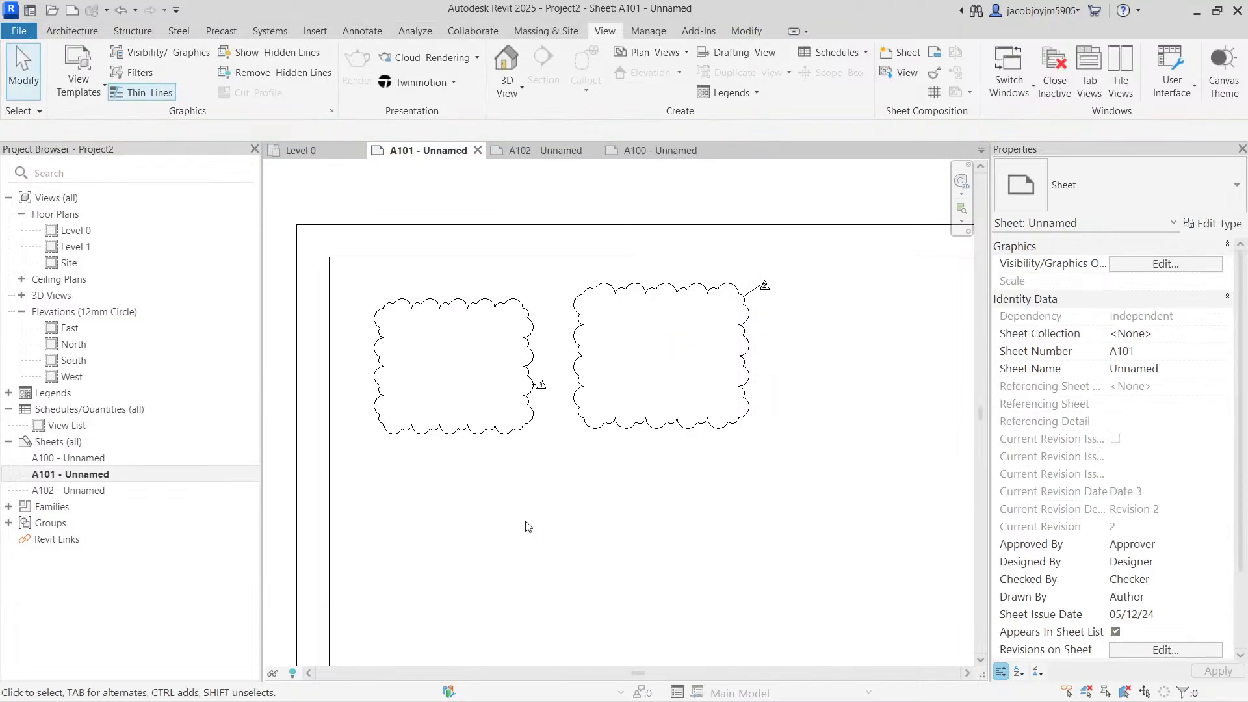
# - Compare the properties and editability of the Revision 1 and Revision 2 clouds on sheet A101, cancelling the Revision 2 cloud's sketch edit
pyautogui.click(527, 438)
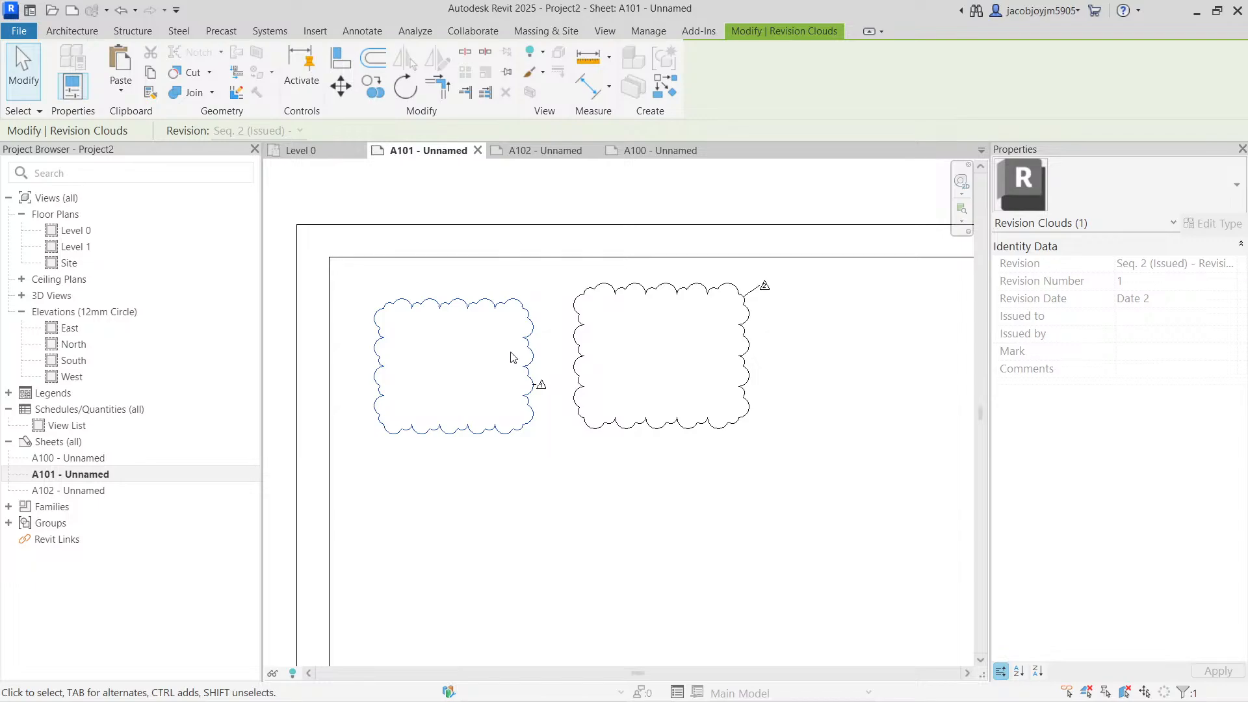
pyautogui.scroll(-1, 497, 357)
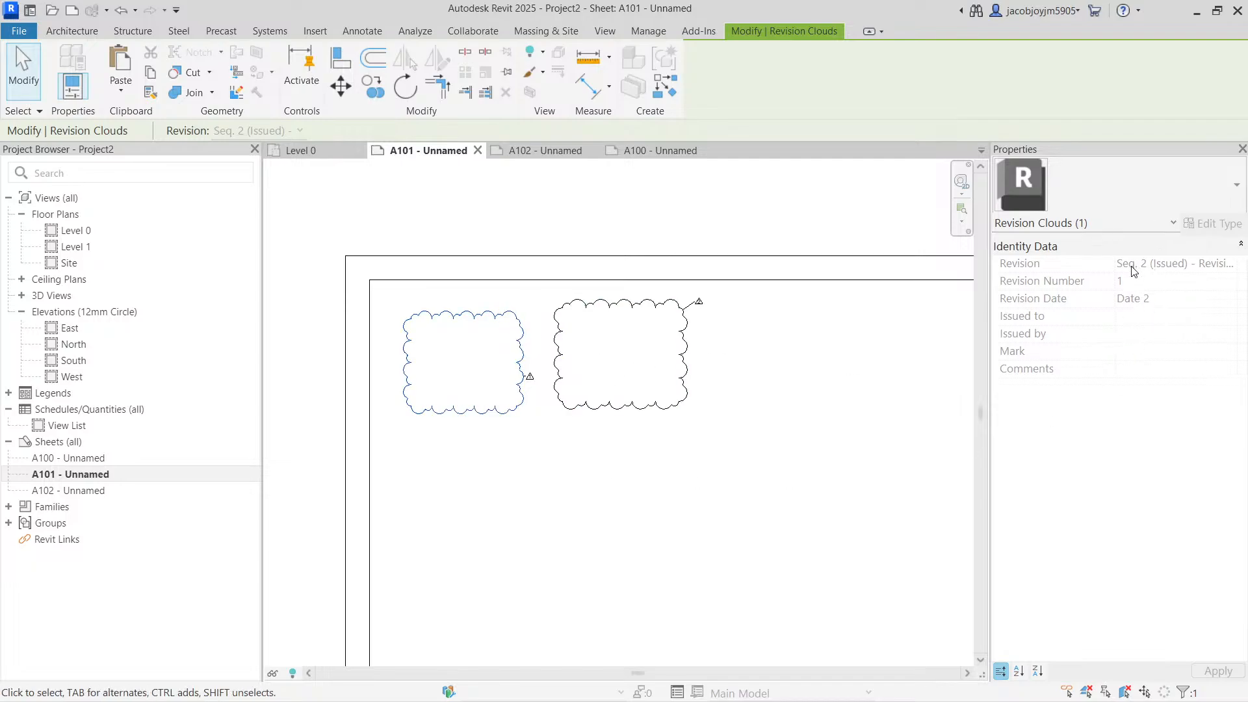
pyautogui.click(686, 345)
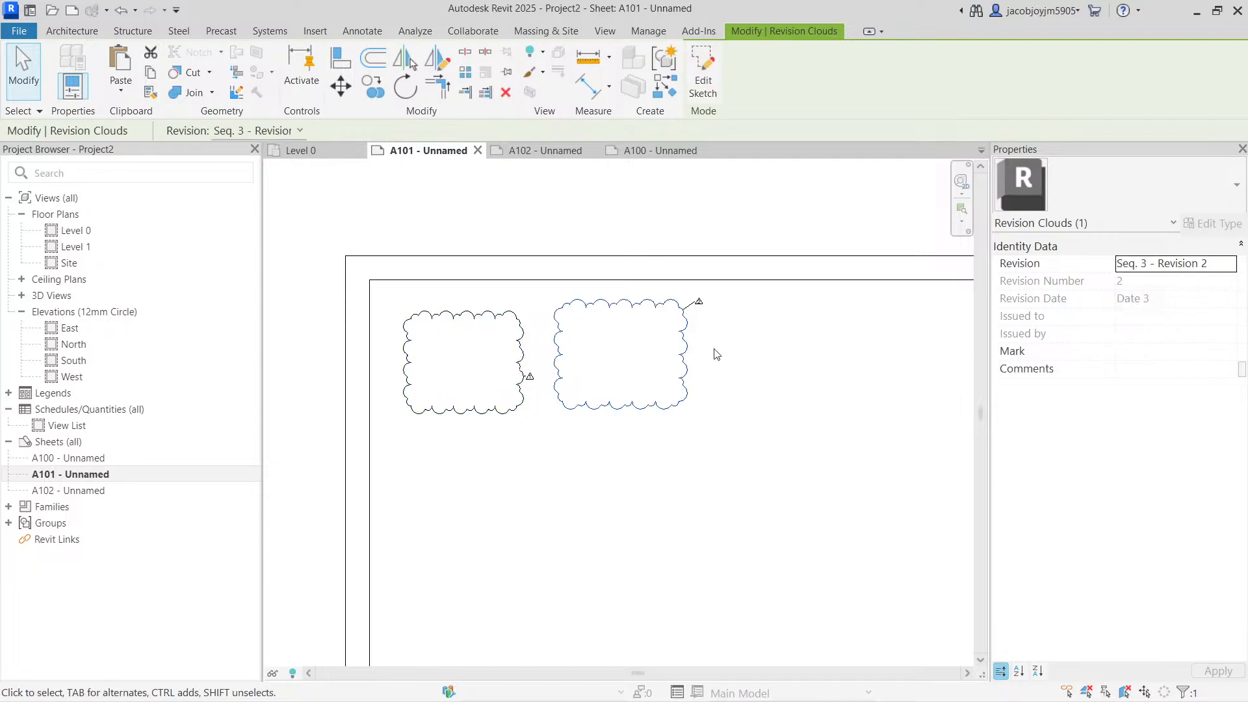
pyautogui.doubleClick(688, 337)
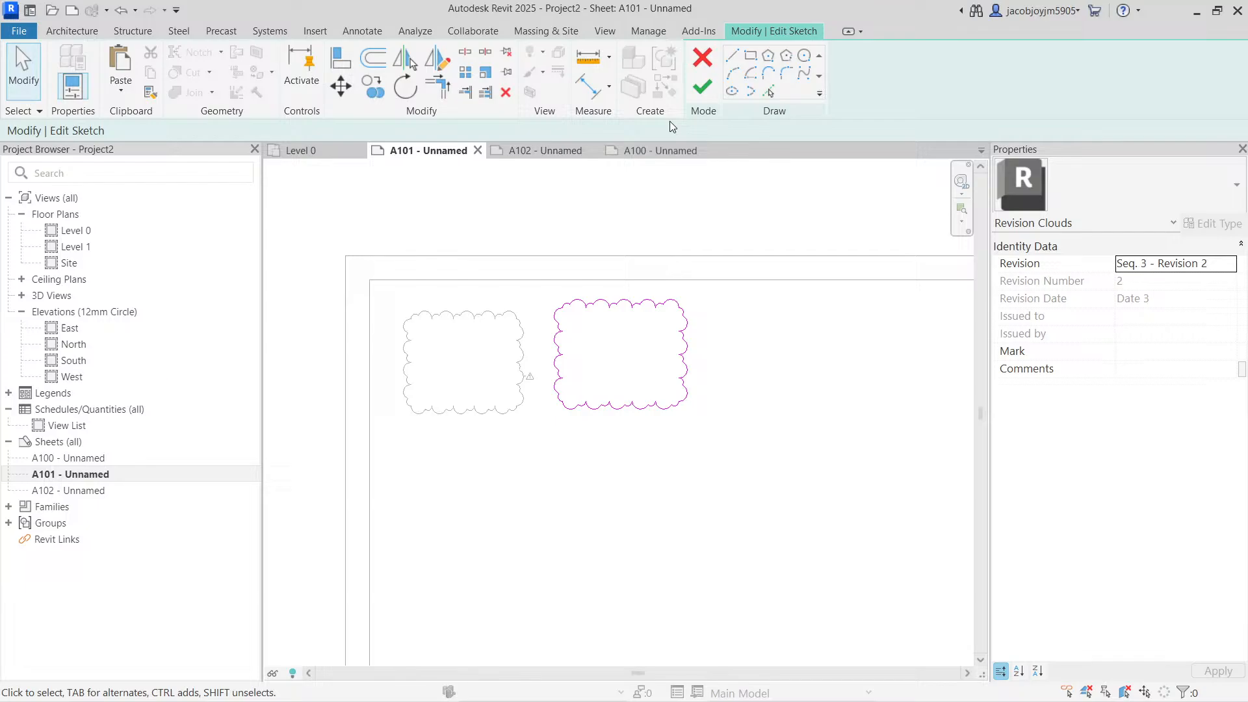
pyautogui.click(702, 57)
pyautogui.click(771, 370)
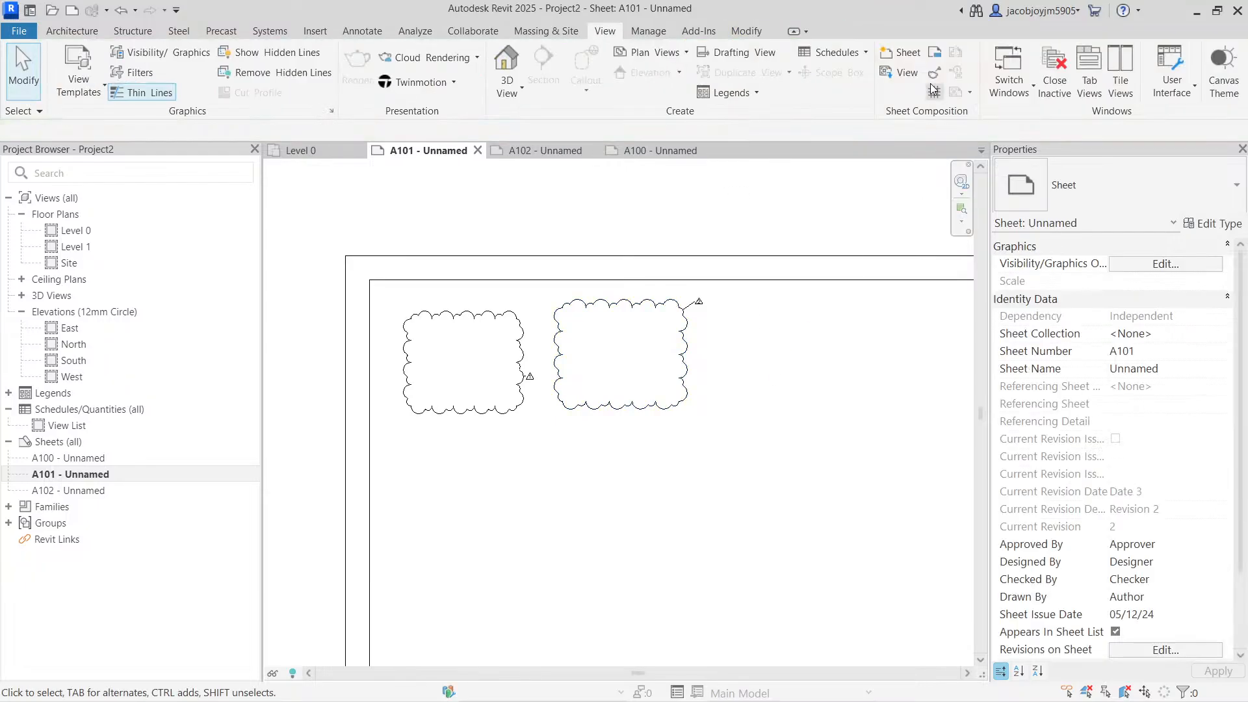
# - Try to exclude Seq. 2 - Revision 1 and Seq. 3 - Revision 2 from sheet A101's revision schedule, and close the Revisions on Sheets settings
pyautogui.scroll(-5, 496, 332)
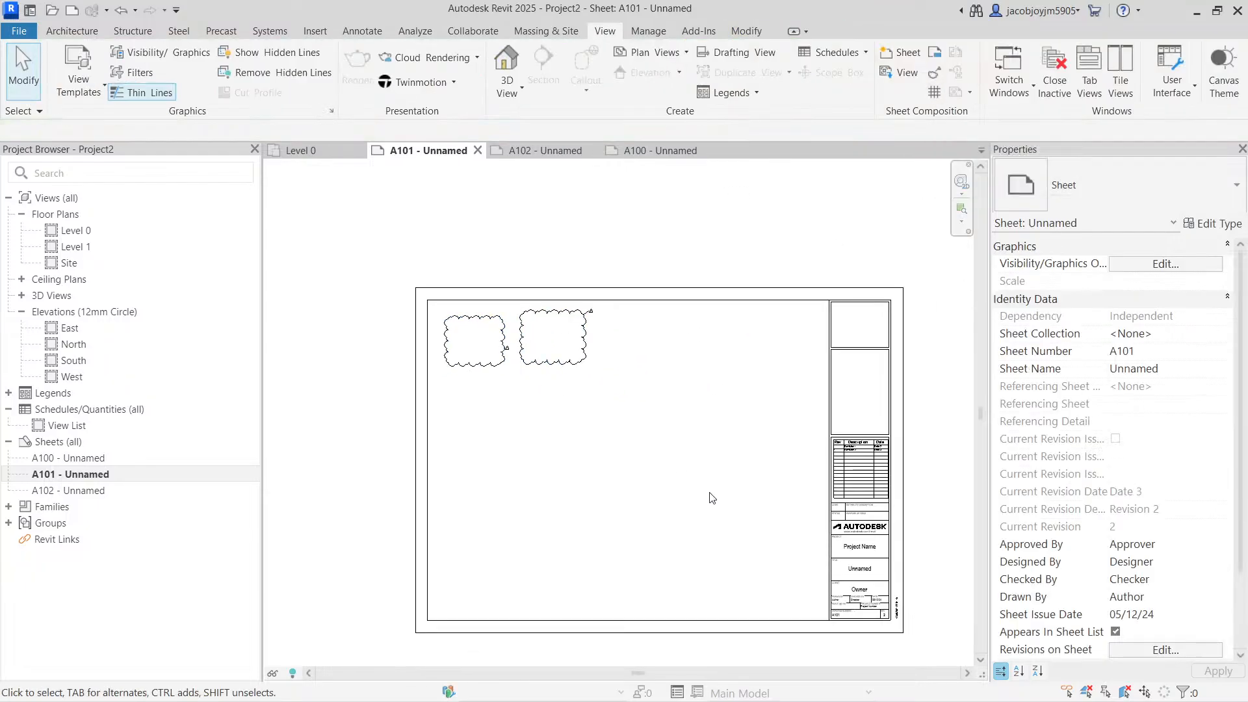
pyautogui.scroll(1, 711, 497)
pyautogui.moveTo(715, 502); pyautogui.dragTo(666, 451, button='middle')
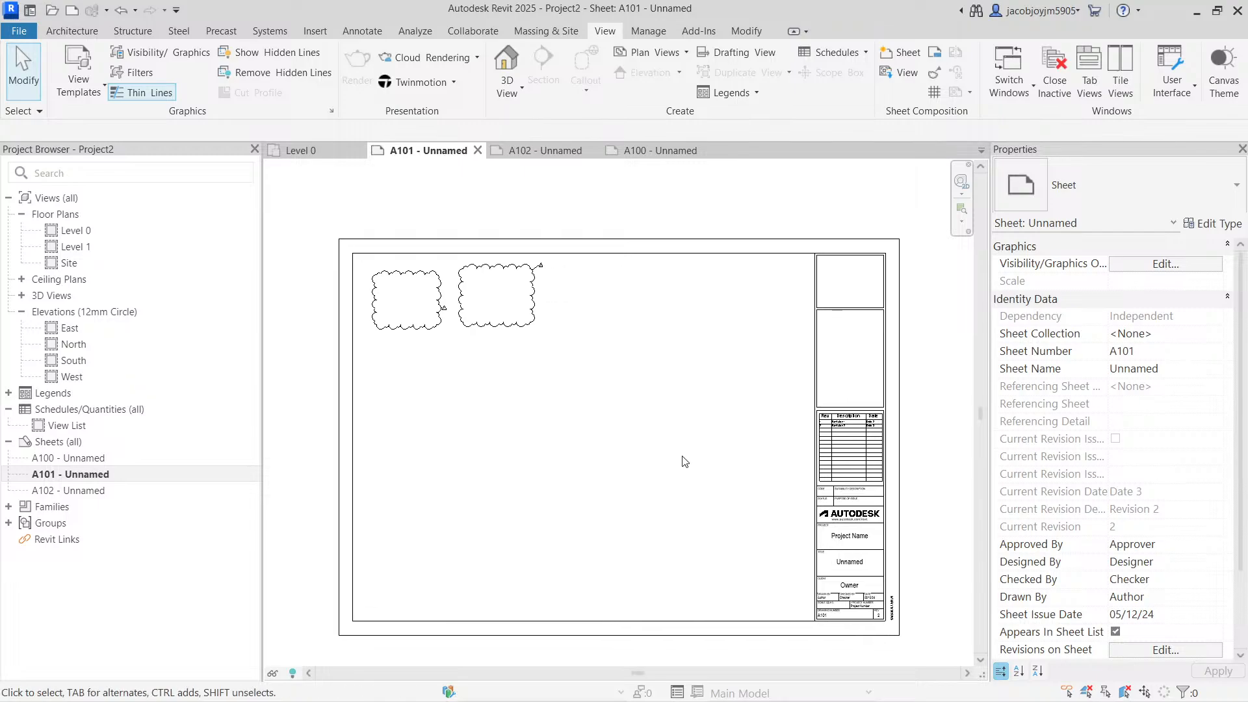
pyautogui.scroll(5, 878, 460)
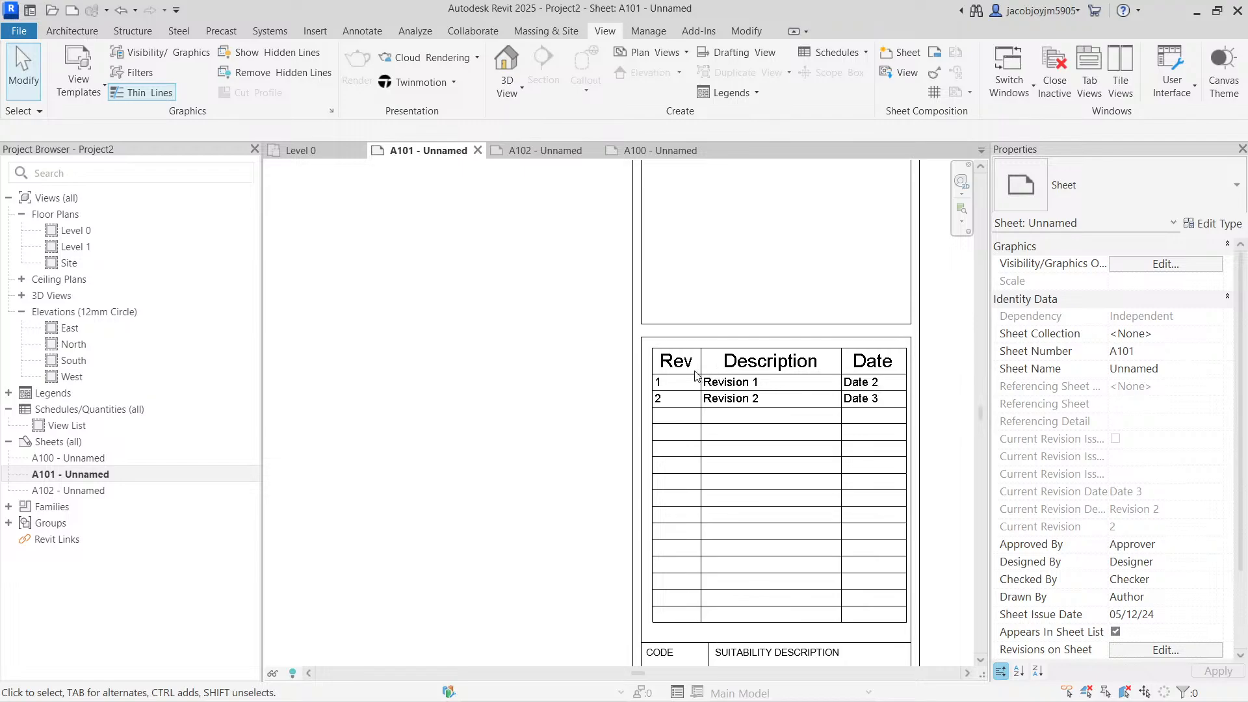
pyautogui.click(1149, 648)
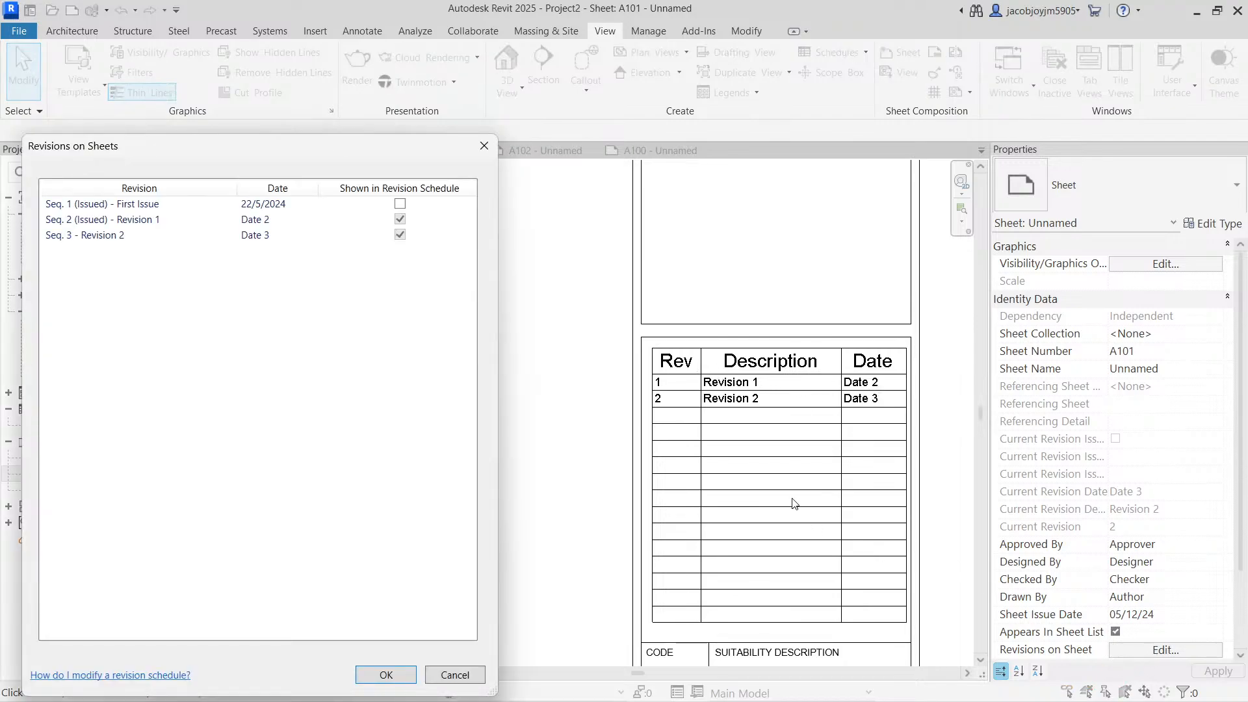
pyautogui.click(399, 221)
pyautogui.click(400, 235)
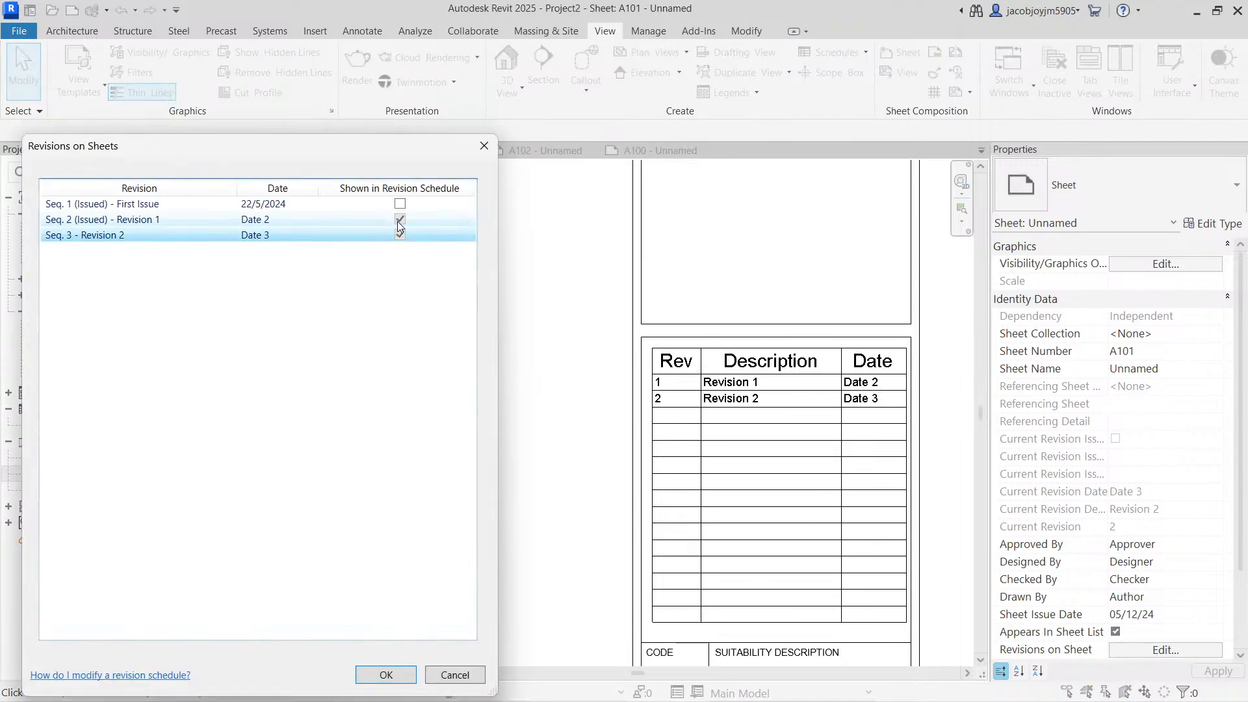
pyautogui.click(397, 221)
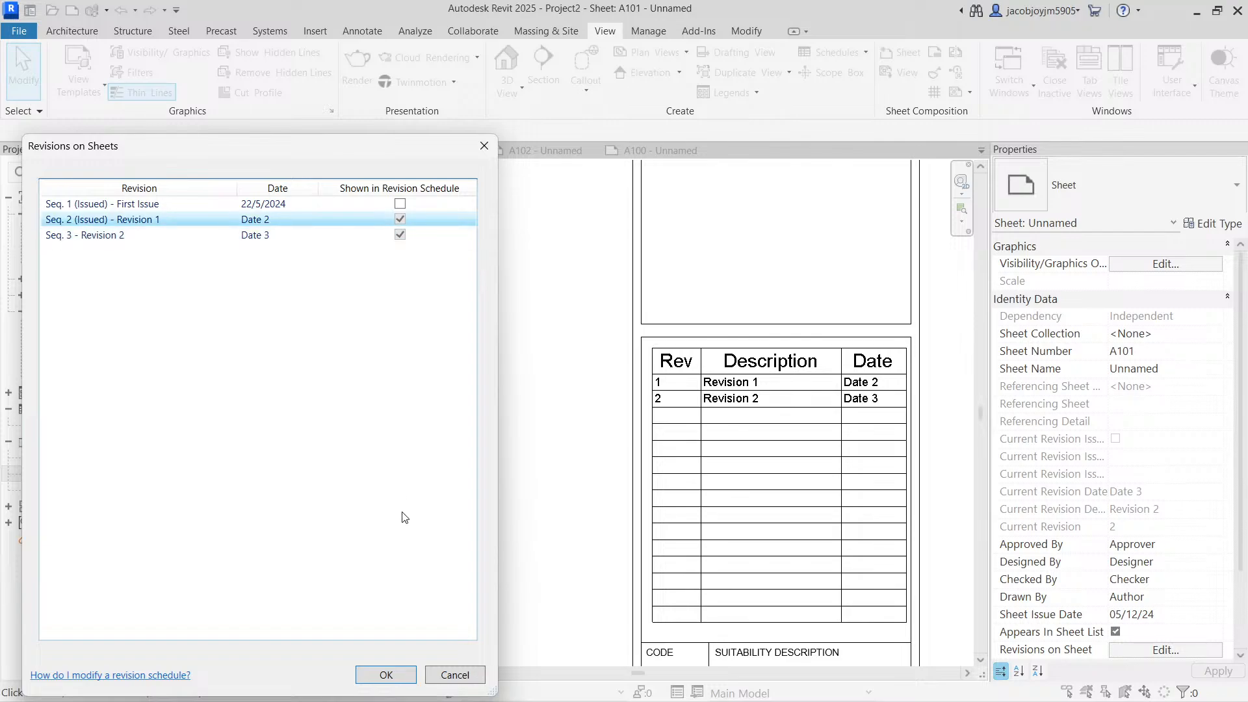
pyautogui.click(485, 147)
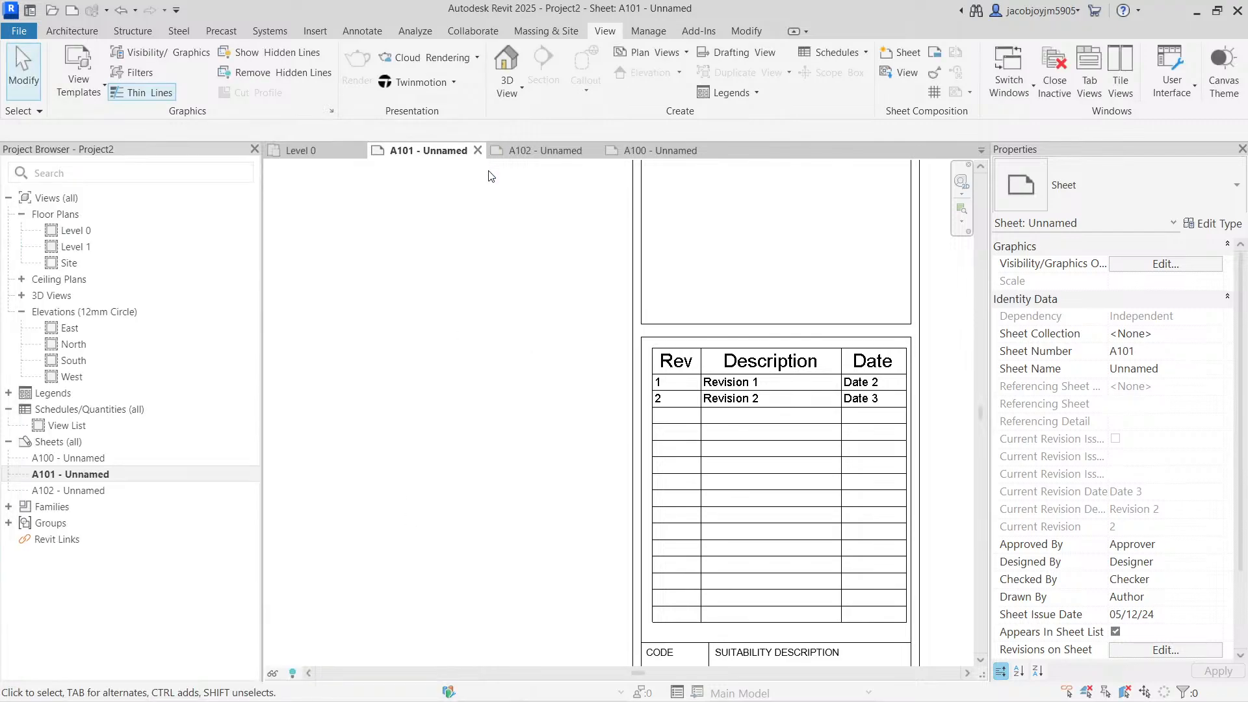
pyautogui.middleClick(599, 290)
pyautogui.middleClick(599, 290)
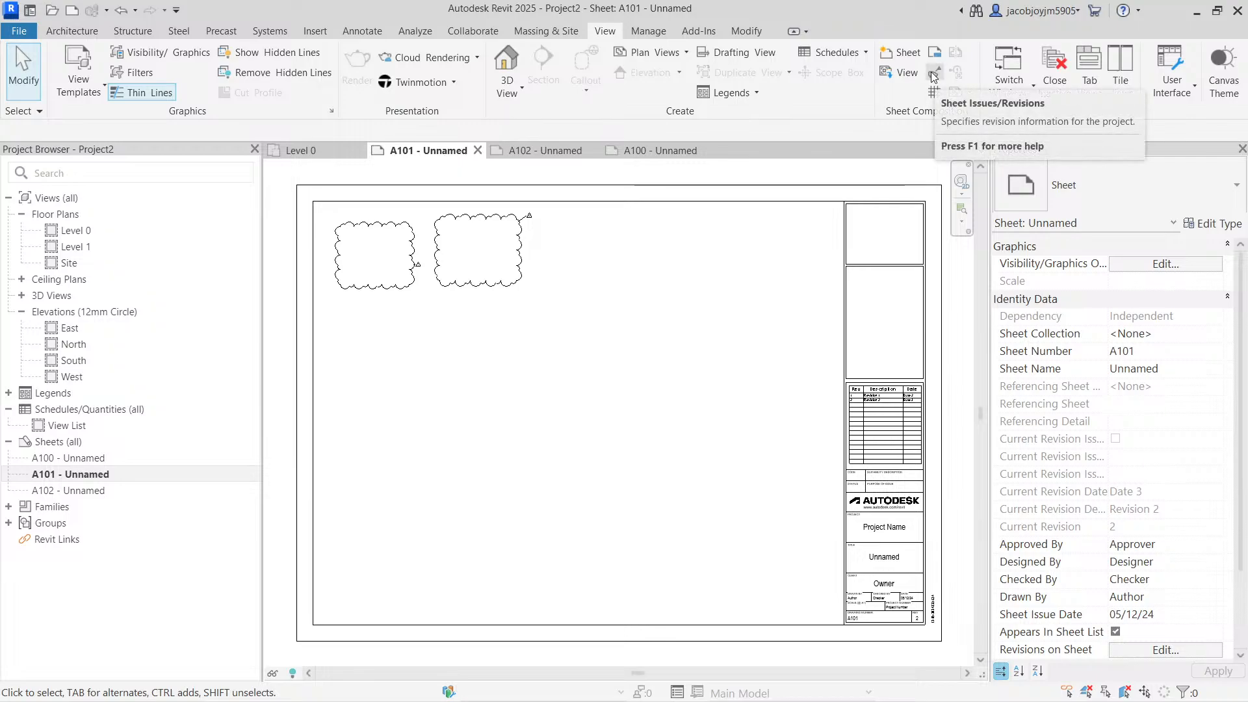
# - Set Show to None for Revision 1 and First Issue in the Sheet Issues/Revisions settings and accept the changes
pyautogui.click(931, 92)
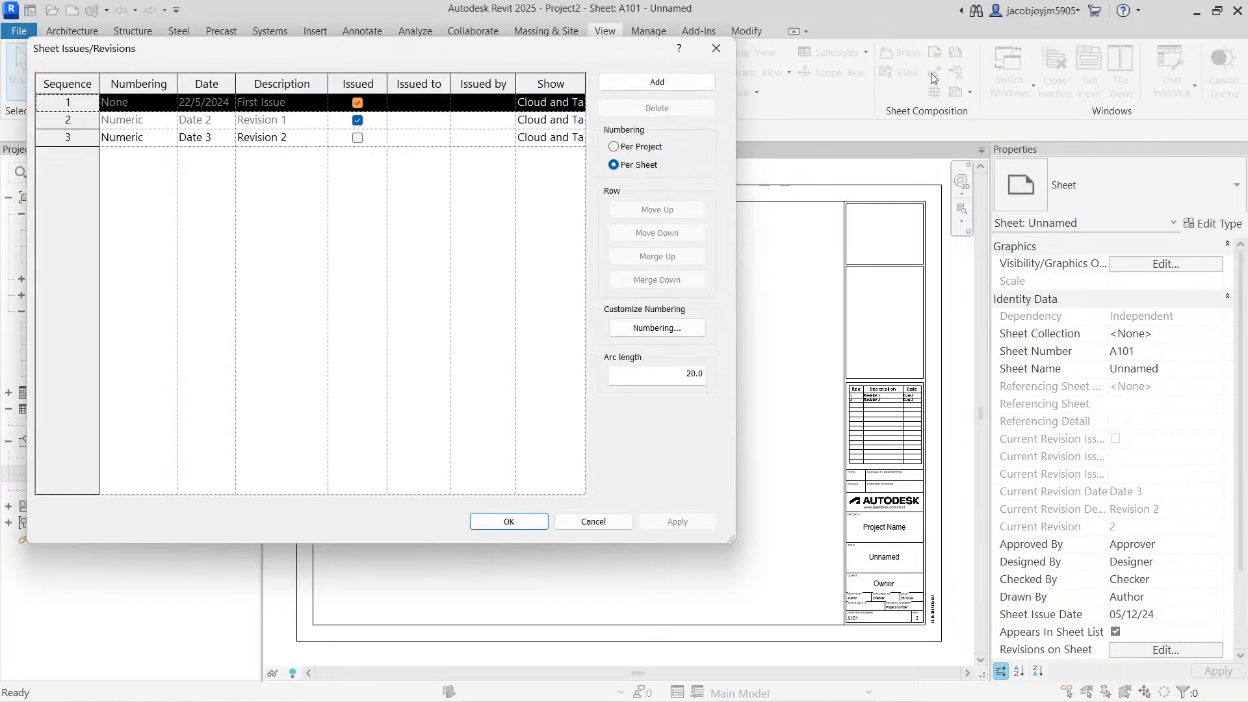
pyautogui.click(580, 122)
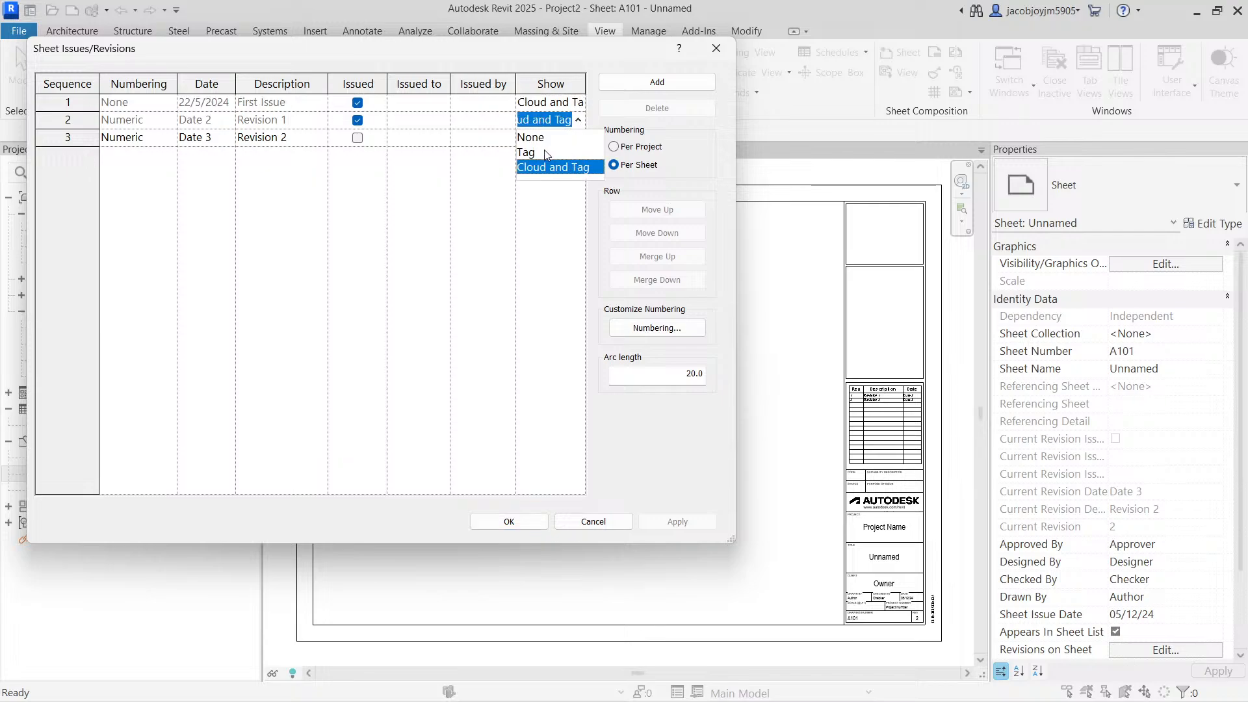
pyautogui.click(543, 140)
pyautogui.click(578, 104)
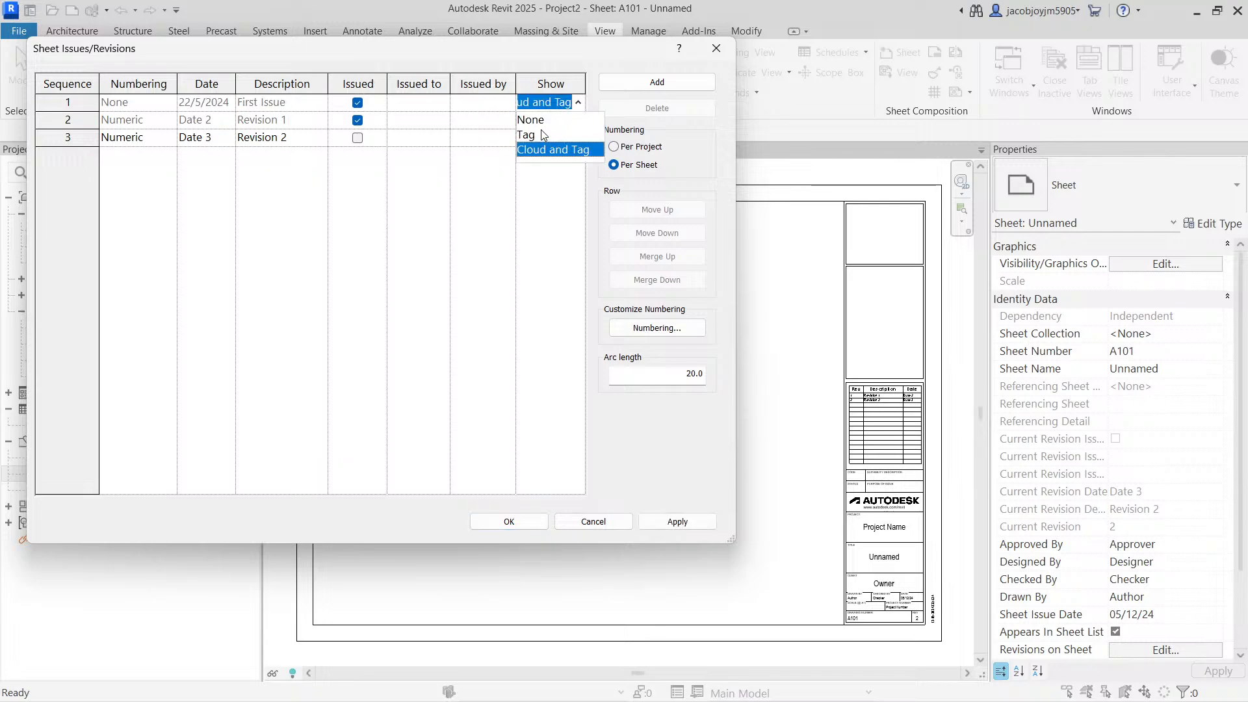
pyautogui.click(538, 121)
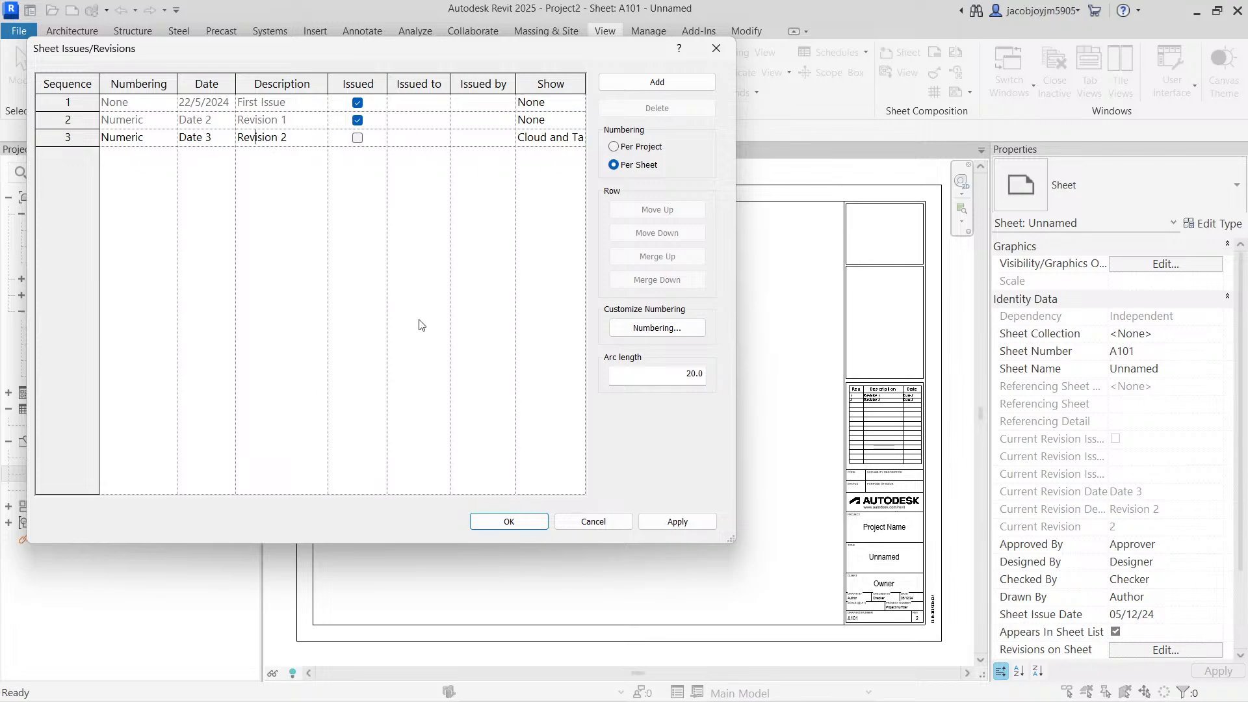
pyautogui.click(509, 521)
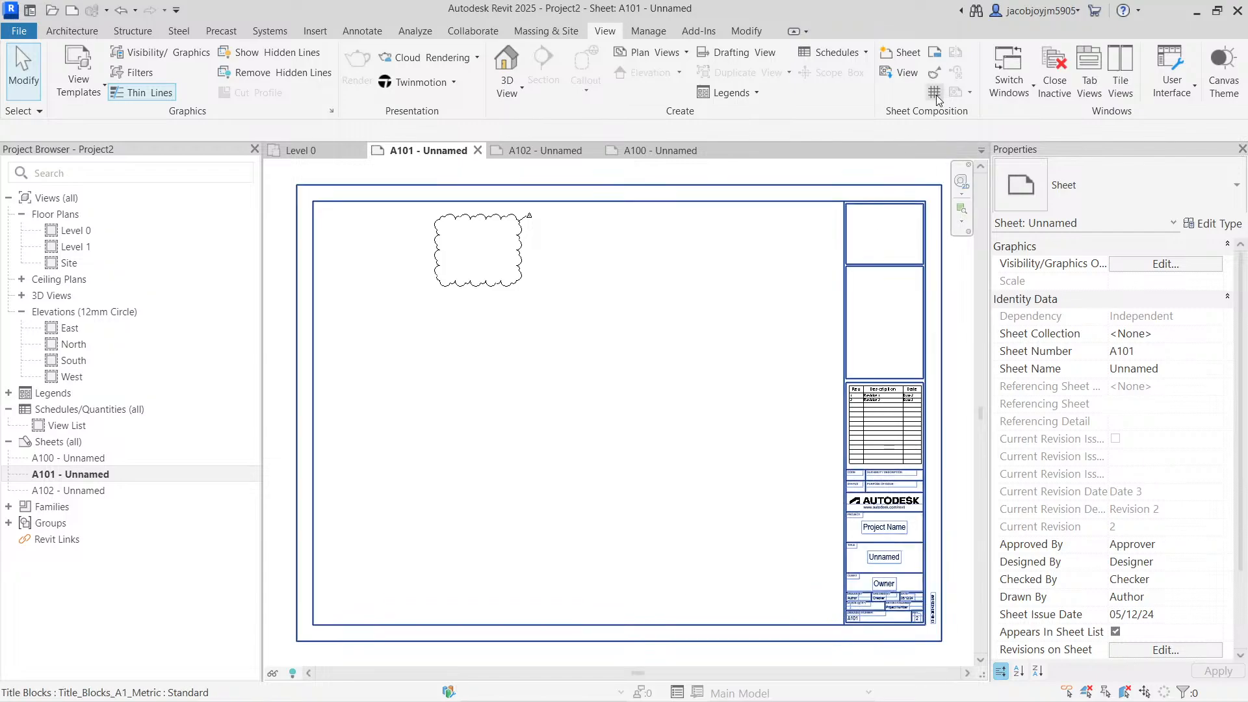
# - Reopen the Sheet Issues/Revisions settings and add seven revision rows, up to Revision 10
pyautogui.click(935, 73)
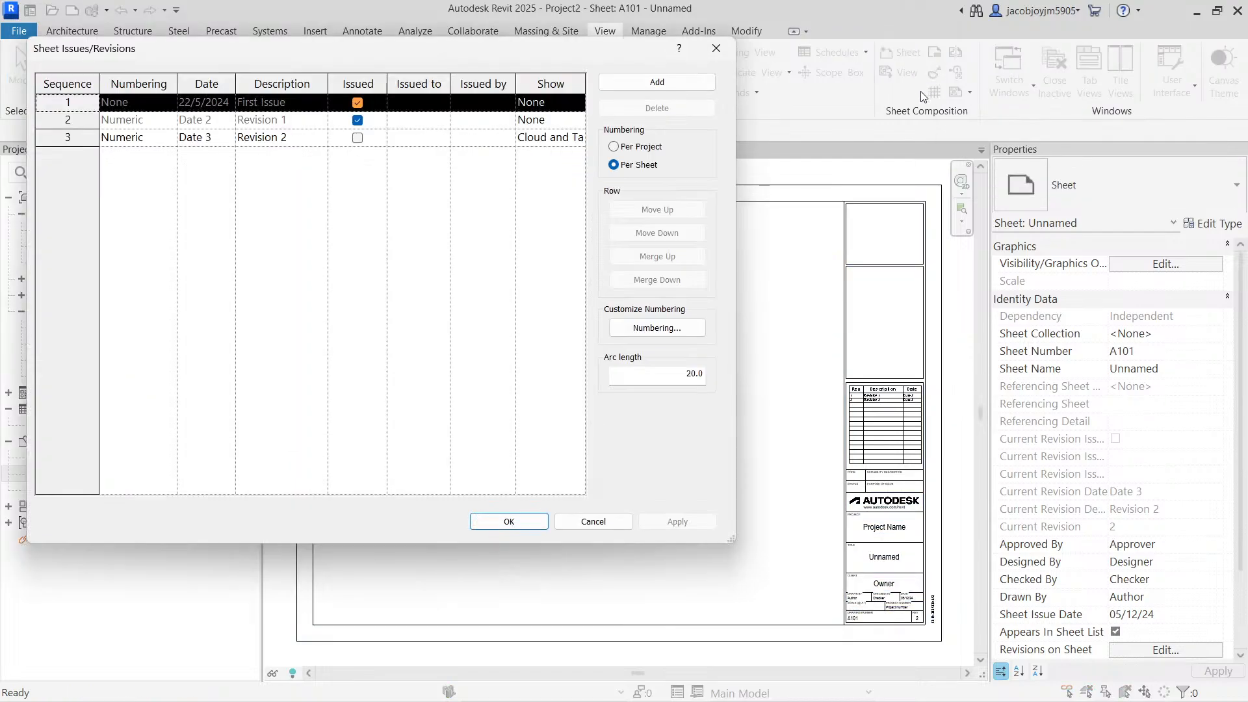
pyautogui.moveTo(512, 60); pyautogui.dragTo(763, 145)
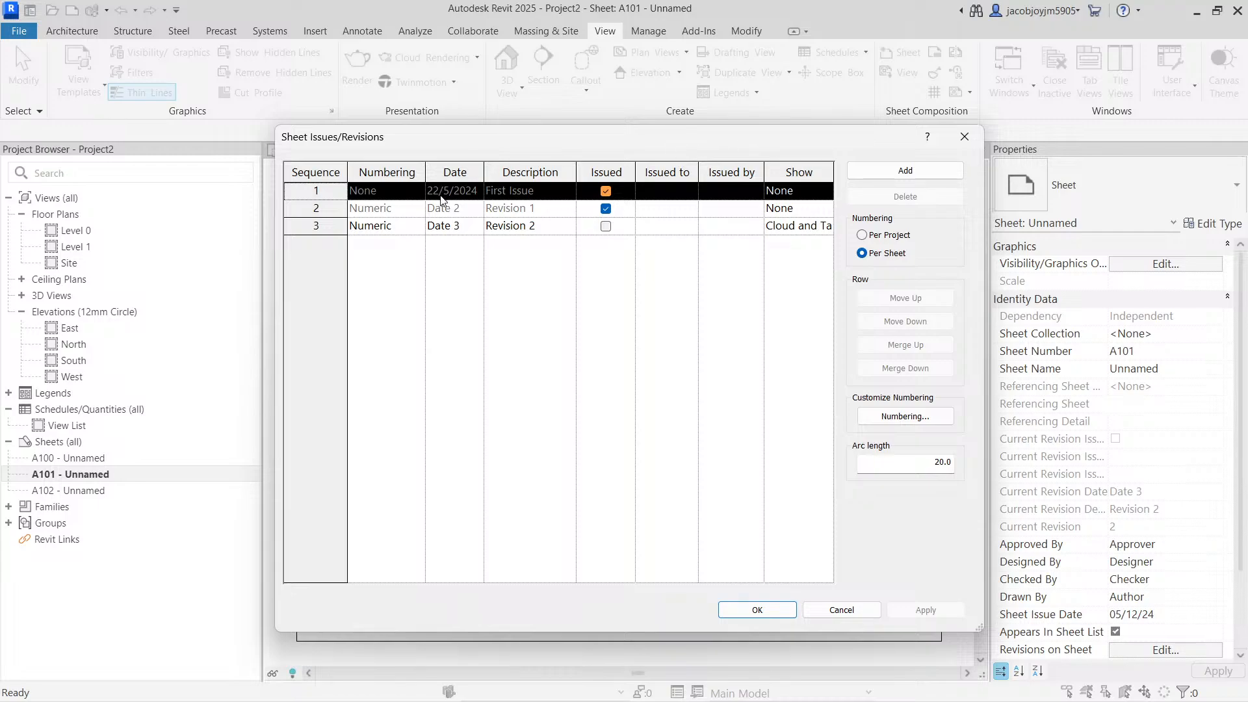
pyautogui.click(878, 173)
pyautogui.click(878, 173)
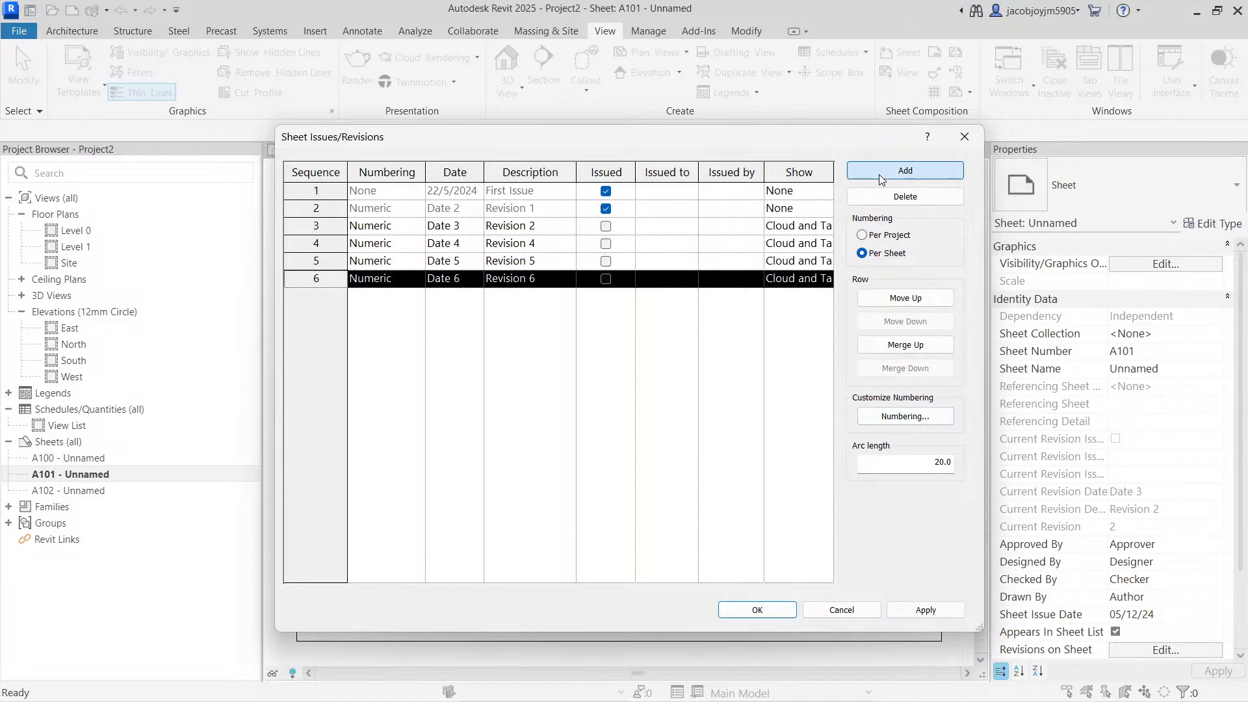
pyautogui.click(879, 172)
pyautogui.click(879, 173)
pyautogui.click(879, 173)
pyautogui.click(878, 173)
pyautogui.click(878, 173)
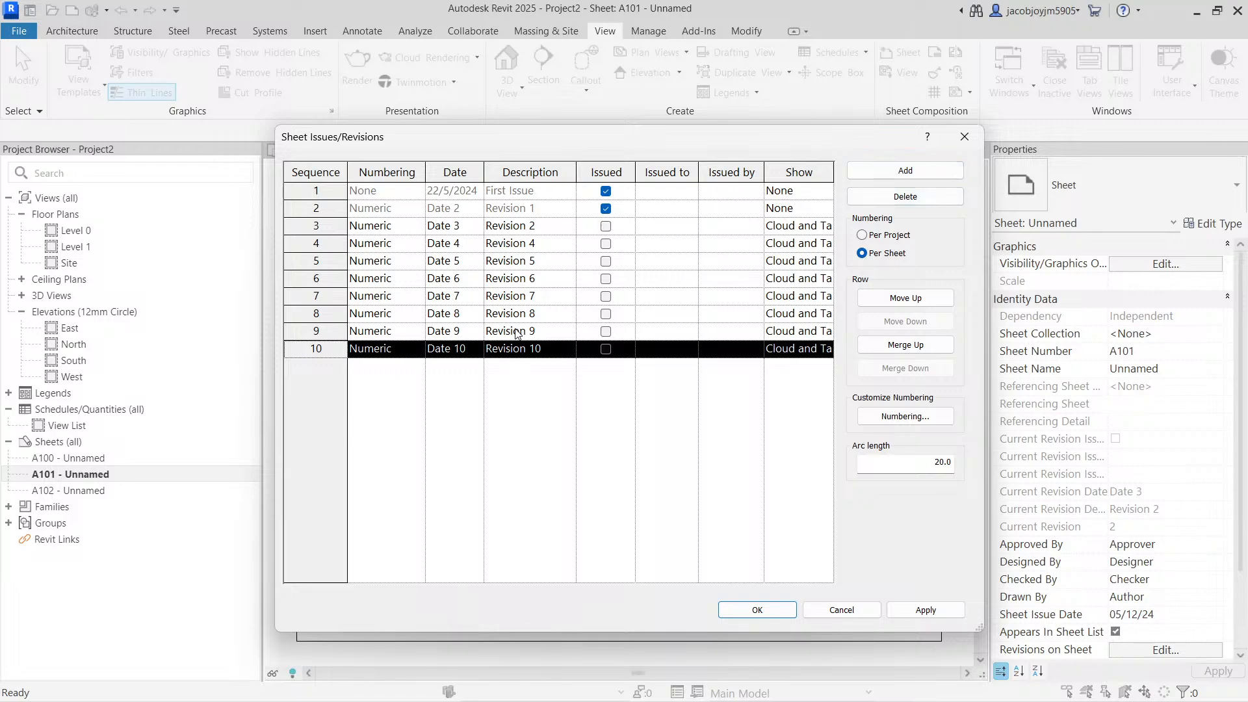
# - Move the Revision 10 row up and back down to the end, and merge it into the revision above
pyautogui.click(905, 299)
pyautogui.click(905, 299)
pyautogui.click(905, 299)
pyautogui.click(905, 321)
pyautogui.click(905, 321)
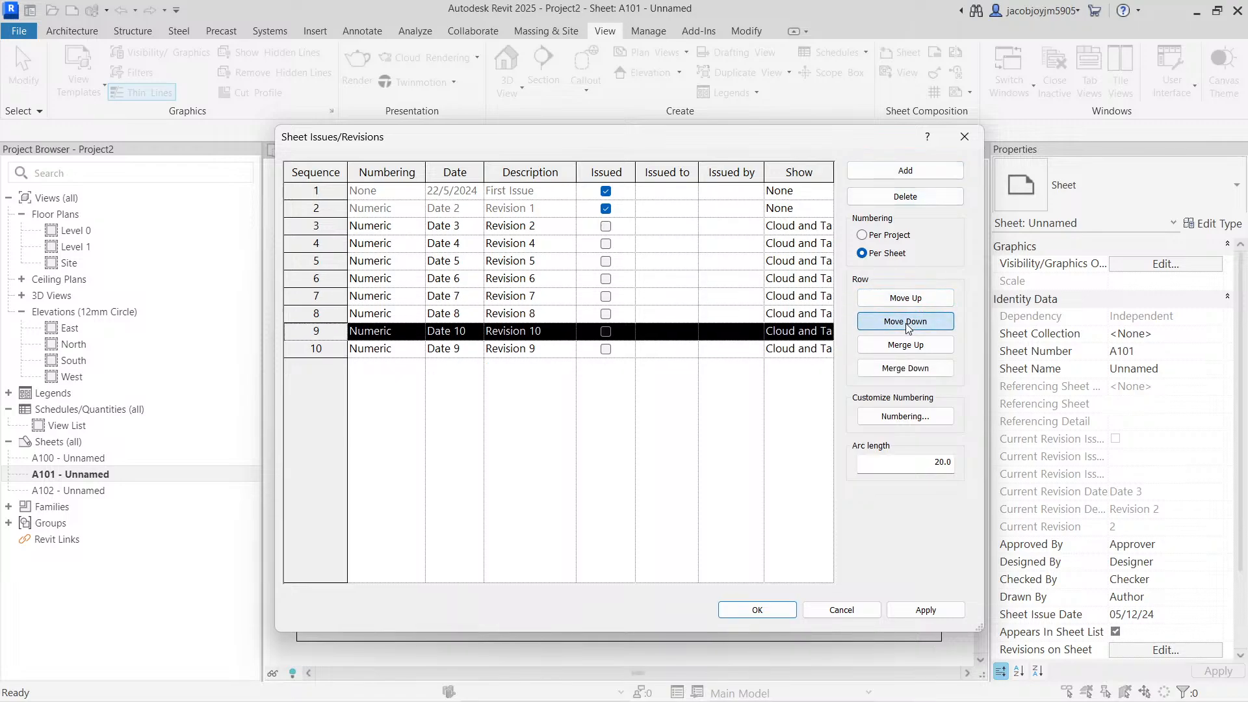
pyautogui.click(906, 321)
pyautogui.click(917, 351)
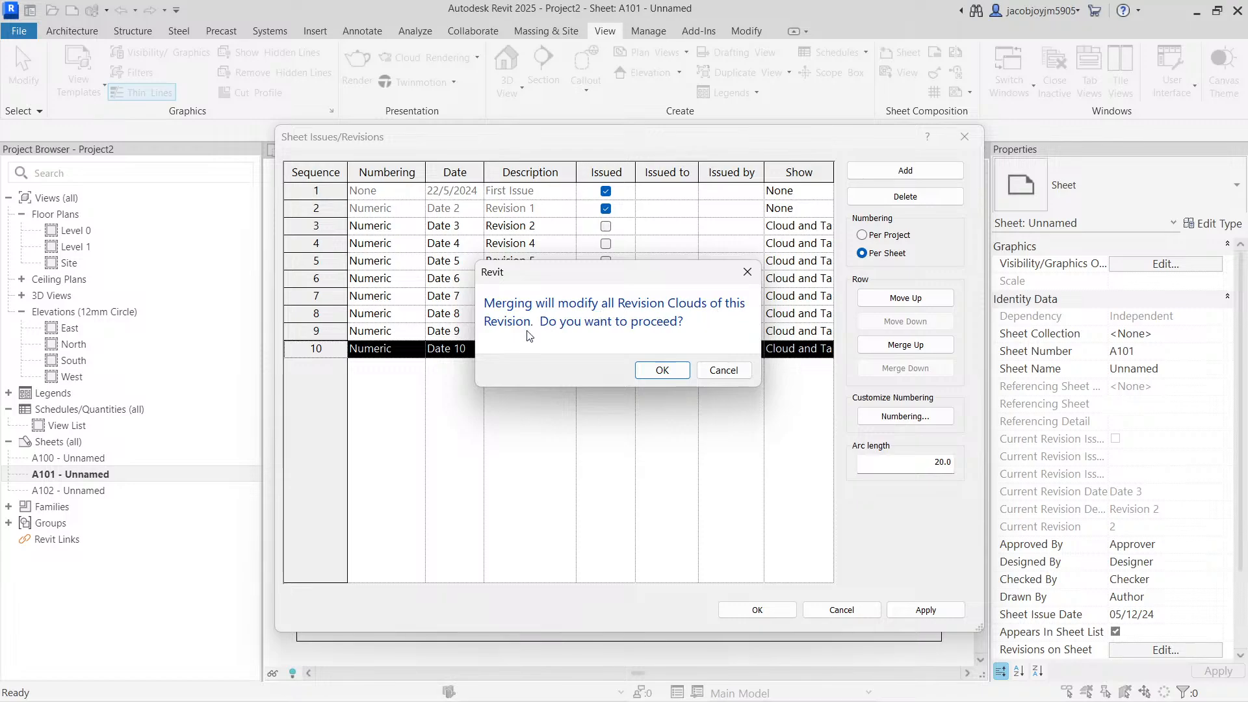
pyautogui.click(662, 370)
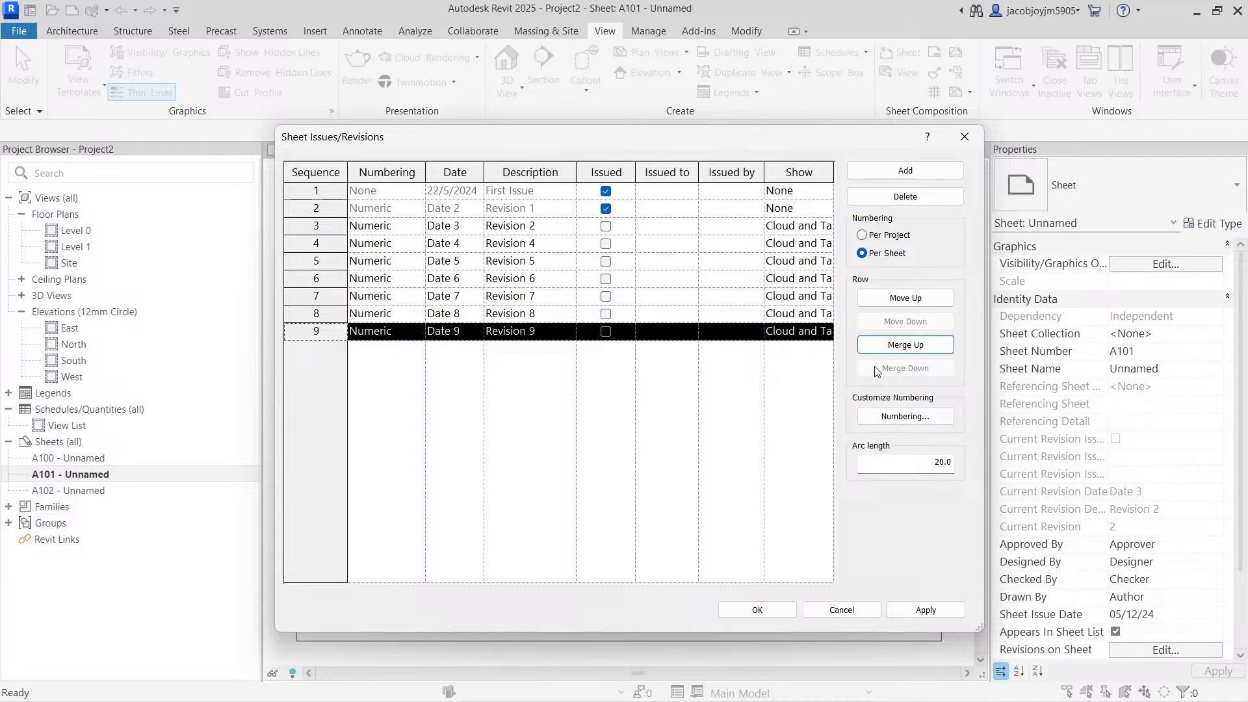
# - Select the Revision 7 row and move it up and back down in the revision sequence
pyautogui.click(446, 296)
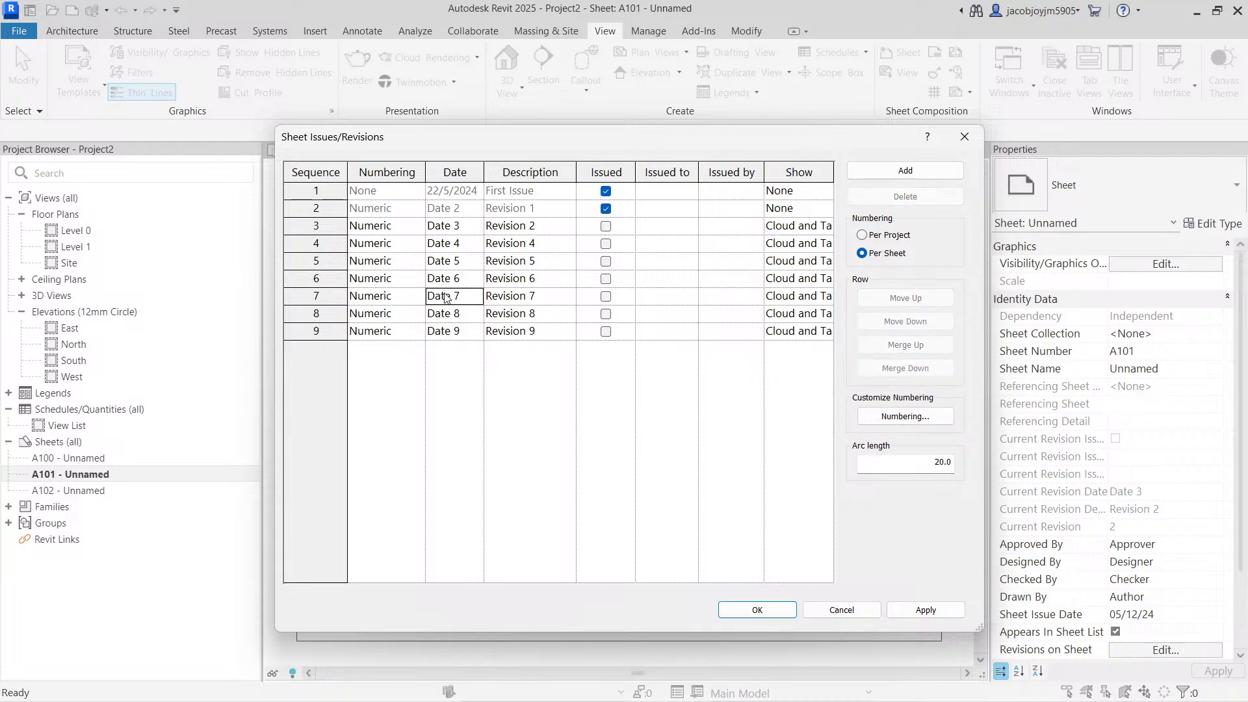
pyautogui.click(319, 296)
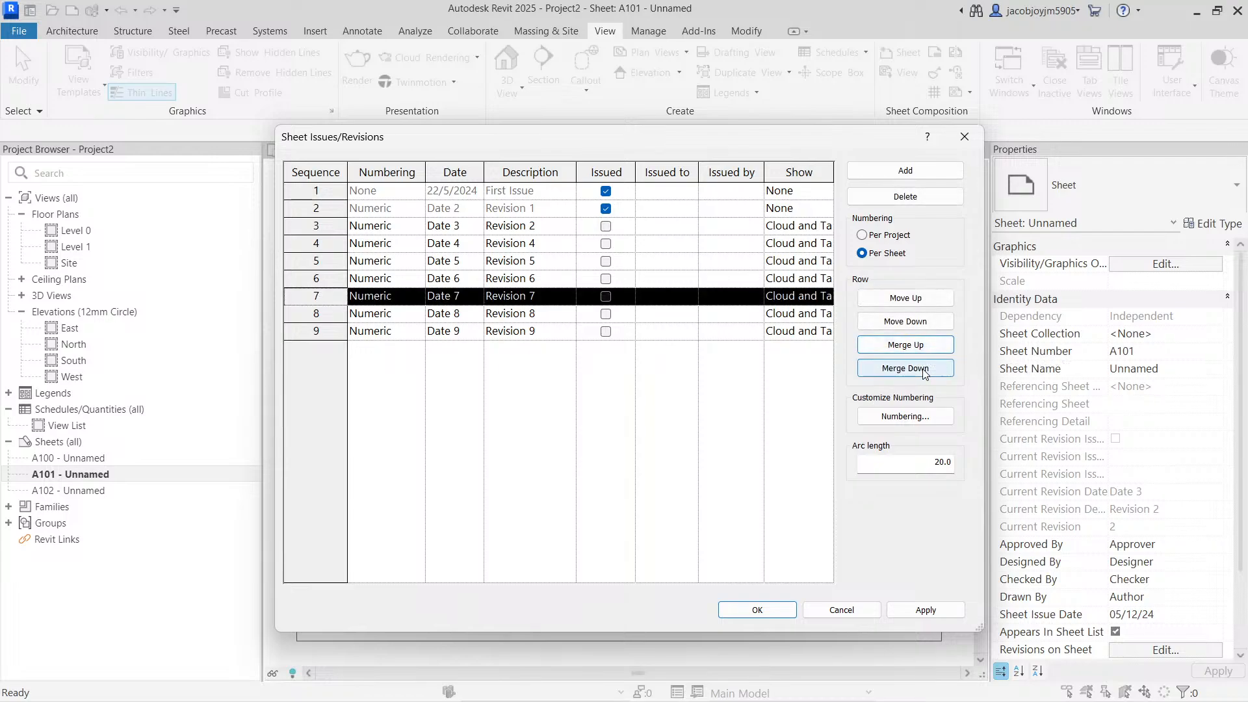
pyautogui.click(909, 298)
pyautogui.click(910, 297)
pyautogui.click(914, 322)
pyautogui.click(913, 321)
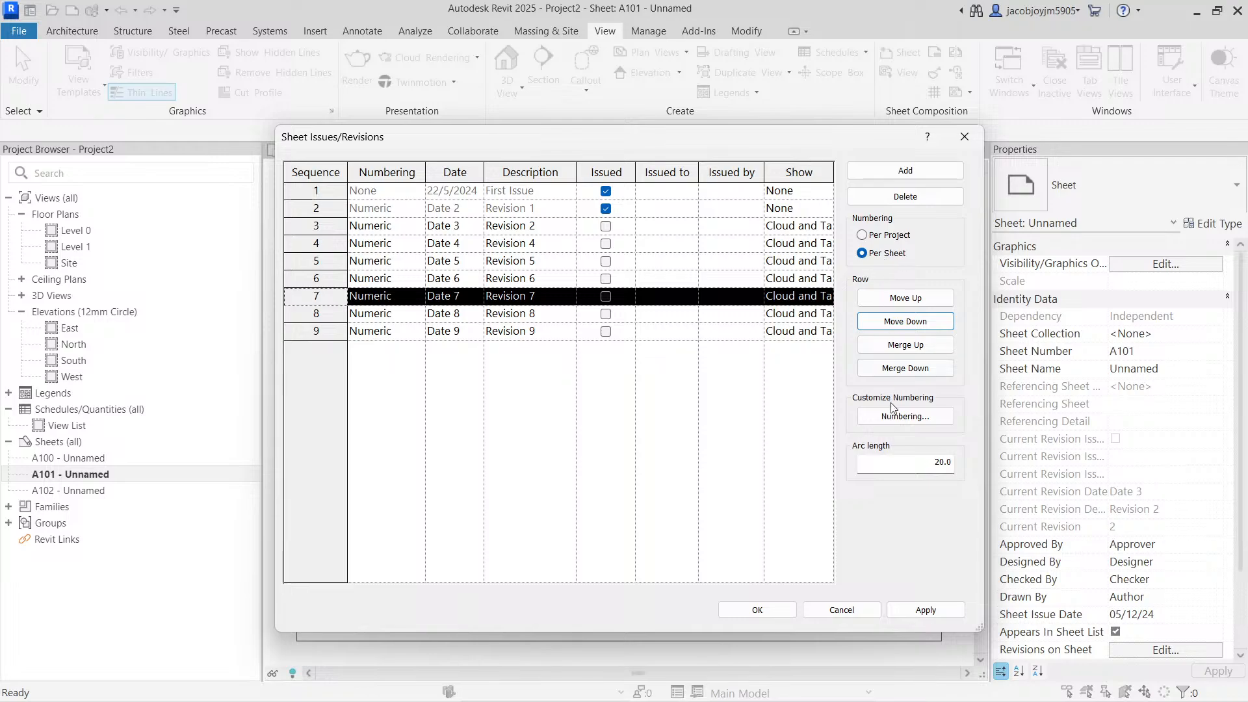
# - Examine the custom sequence and prefix settings of the Alphanumeric numbering sequence, and close the numbering settings without changes
pyautogui.click(909, 420)
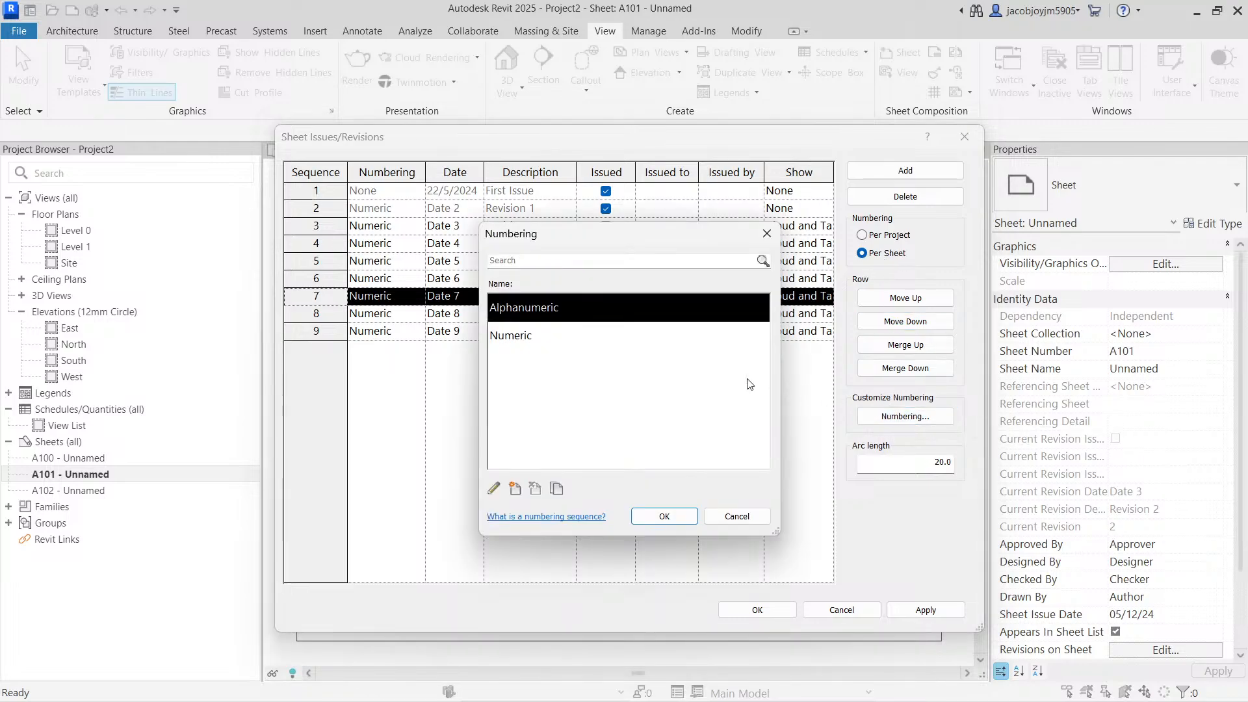
pyautogui.click(553, 336)
pyautogui.click(547, 313)
pyautogui.click(494, 488)
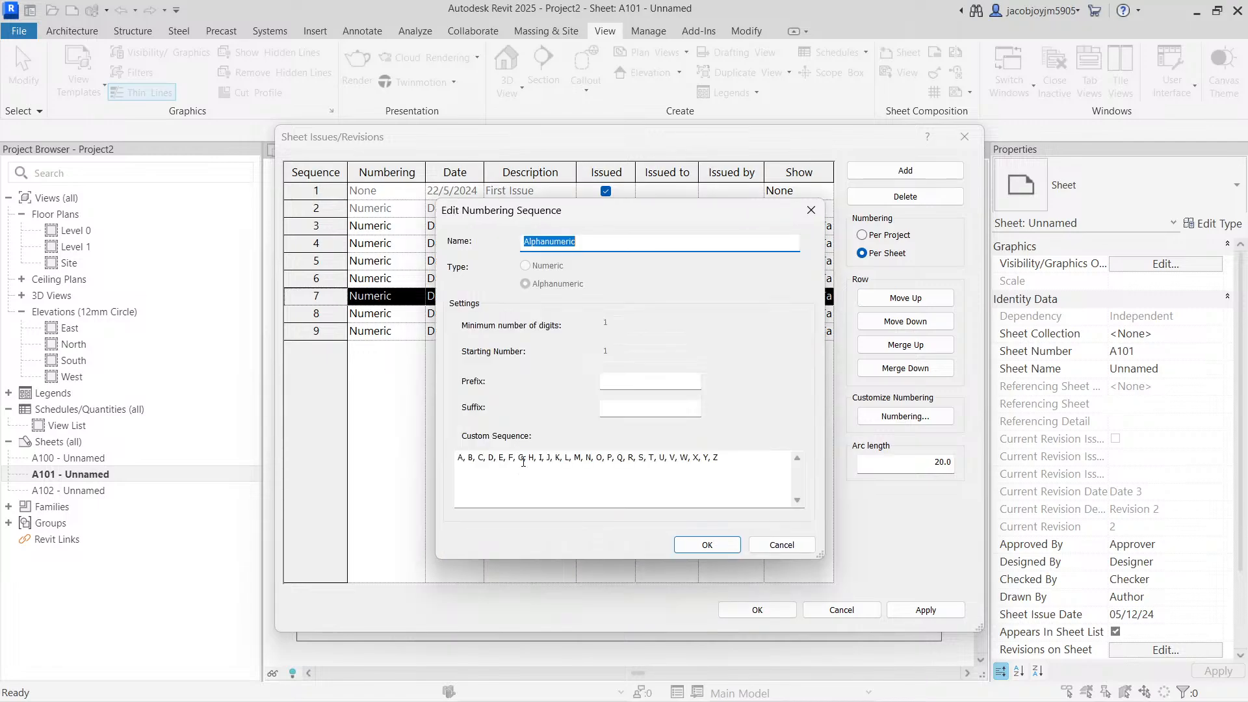
pyautogui.moveTo(459, 458); pyautogui.dragTo(744, 454)
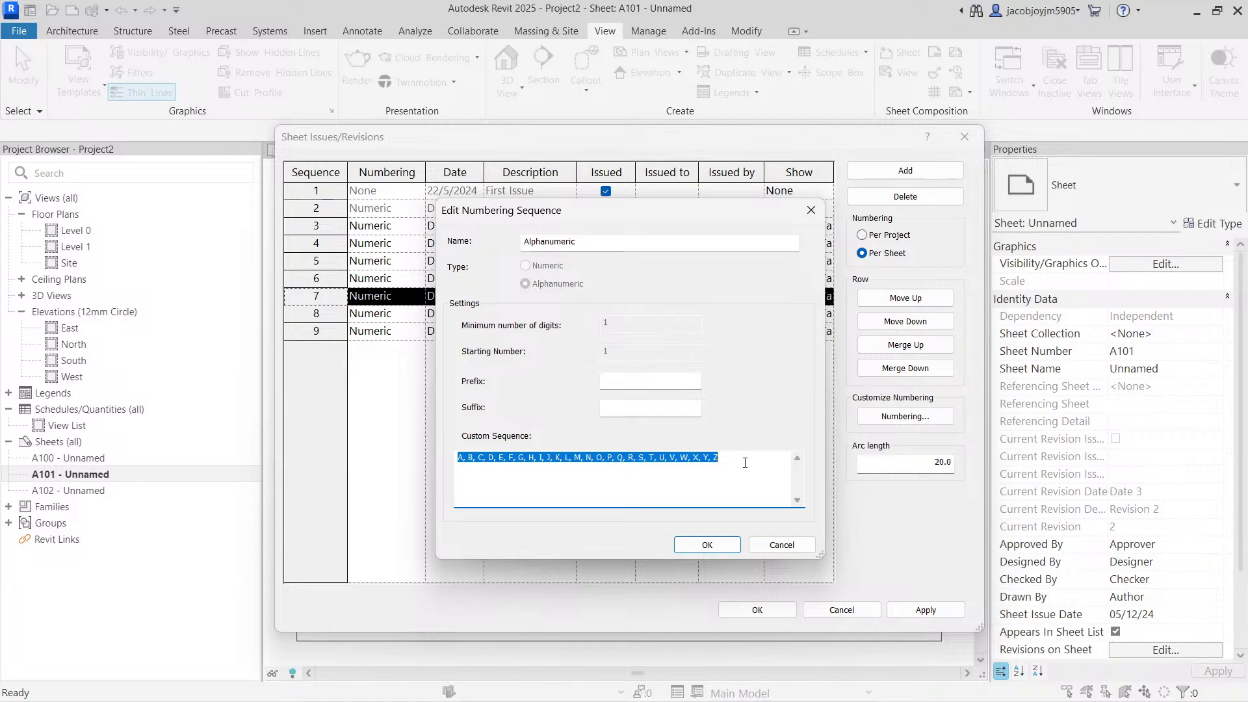
pyautogui.click(745, 462)
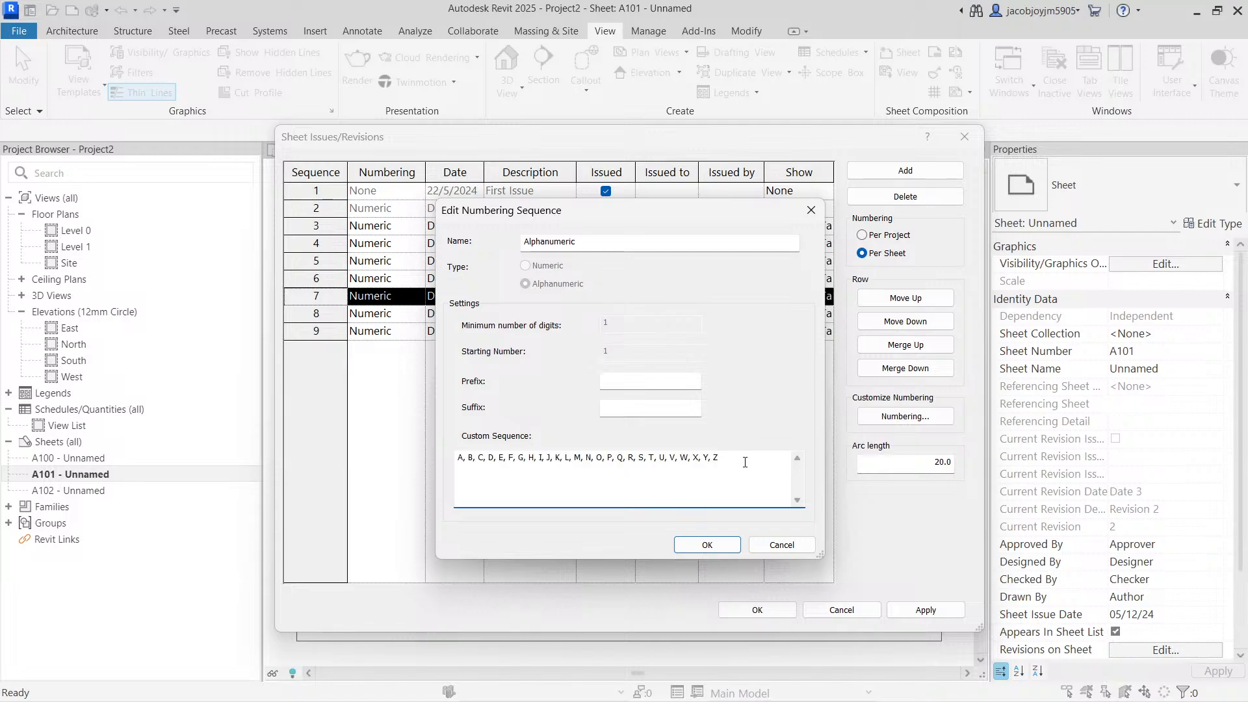
pyautogui.click(625, 379)
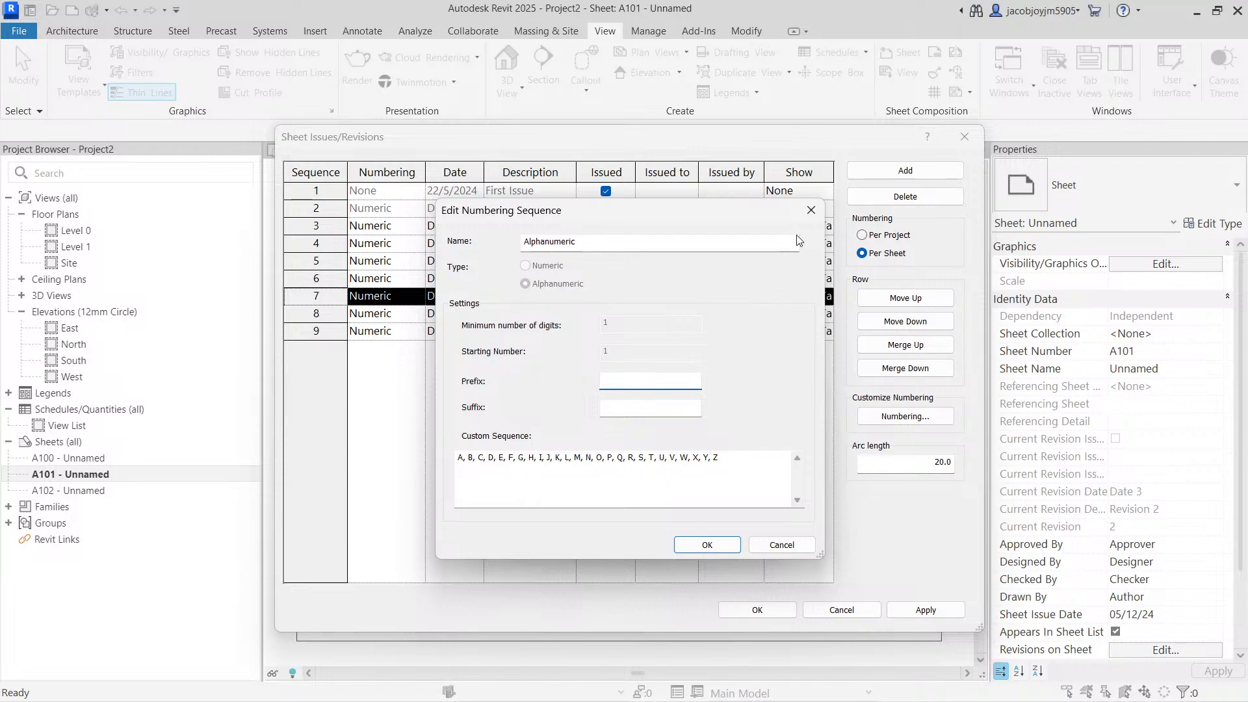
pyautogui.click(811, 211)
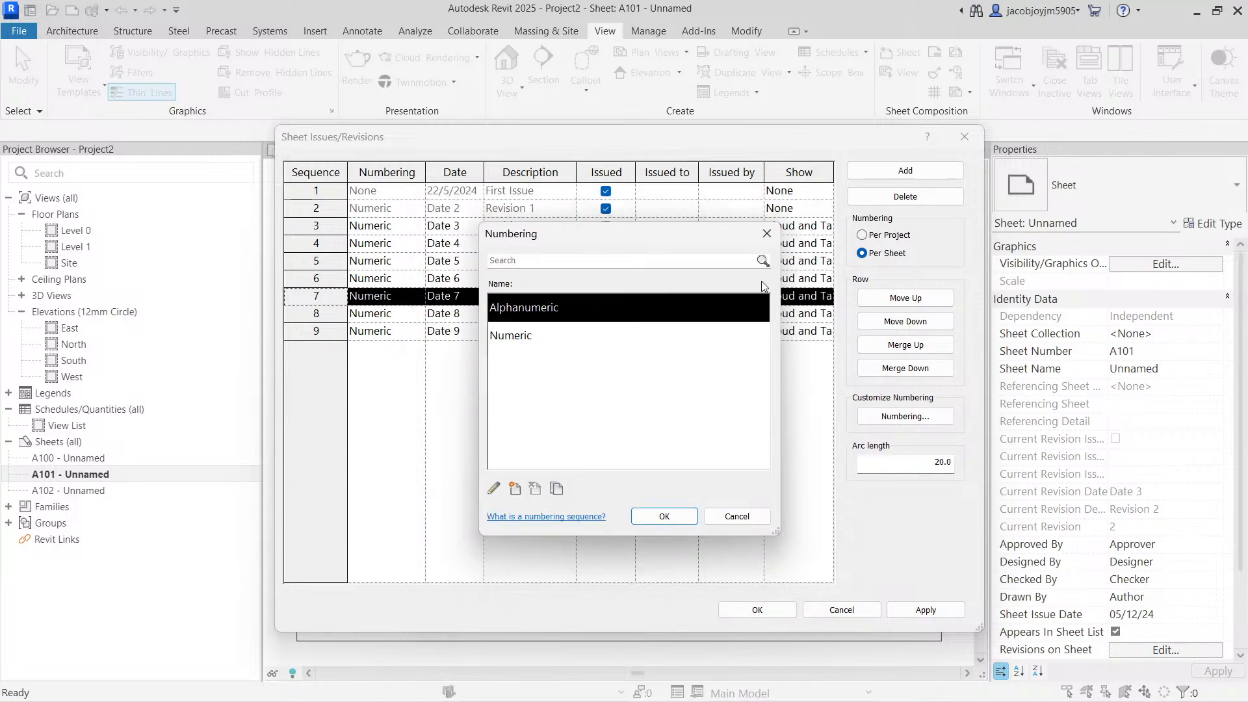
pyautogui.click(767, 234)
# - Check the arc length setting and close the Sheet Issues/Revisions settings without saving the changes
pyautogui.click(923, 462)
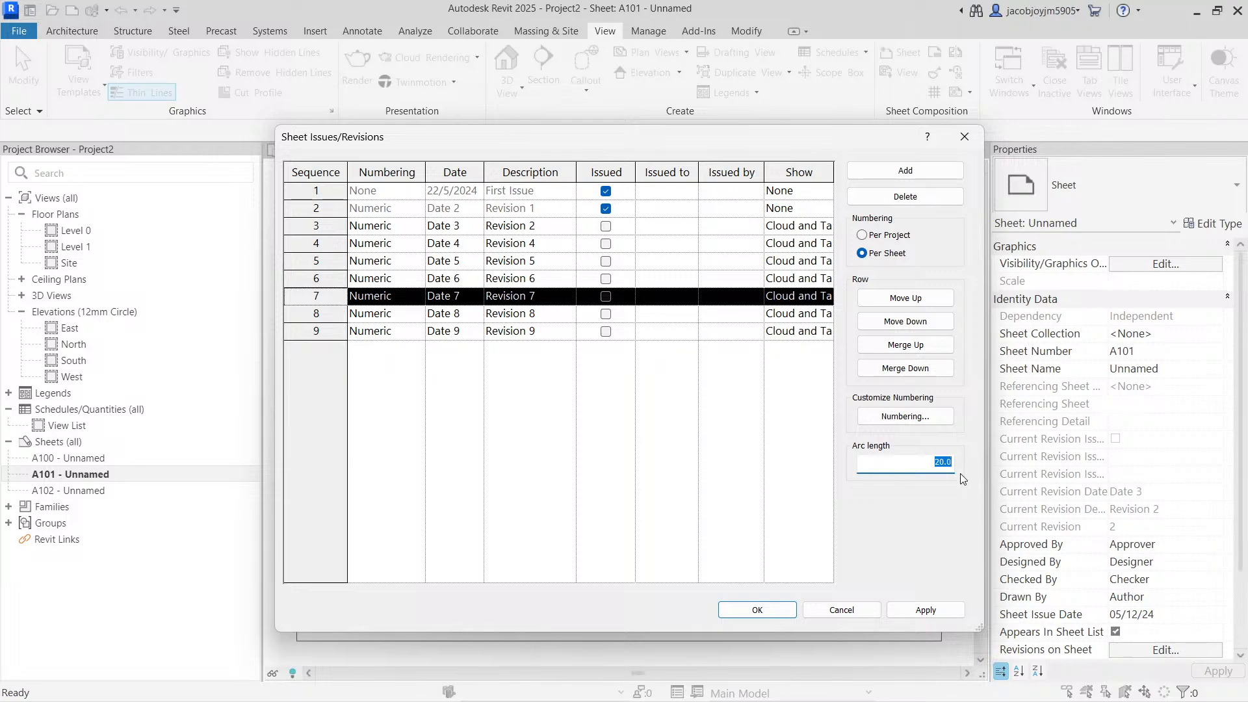
pyautogui.moveTo(484, 146); pyautogui.dragTo(484, 110)
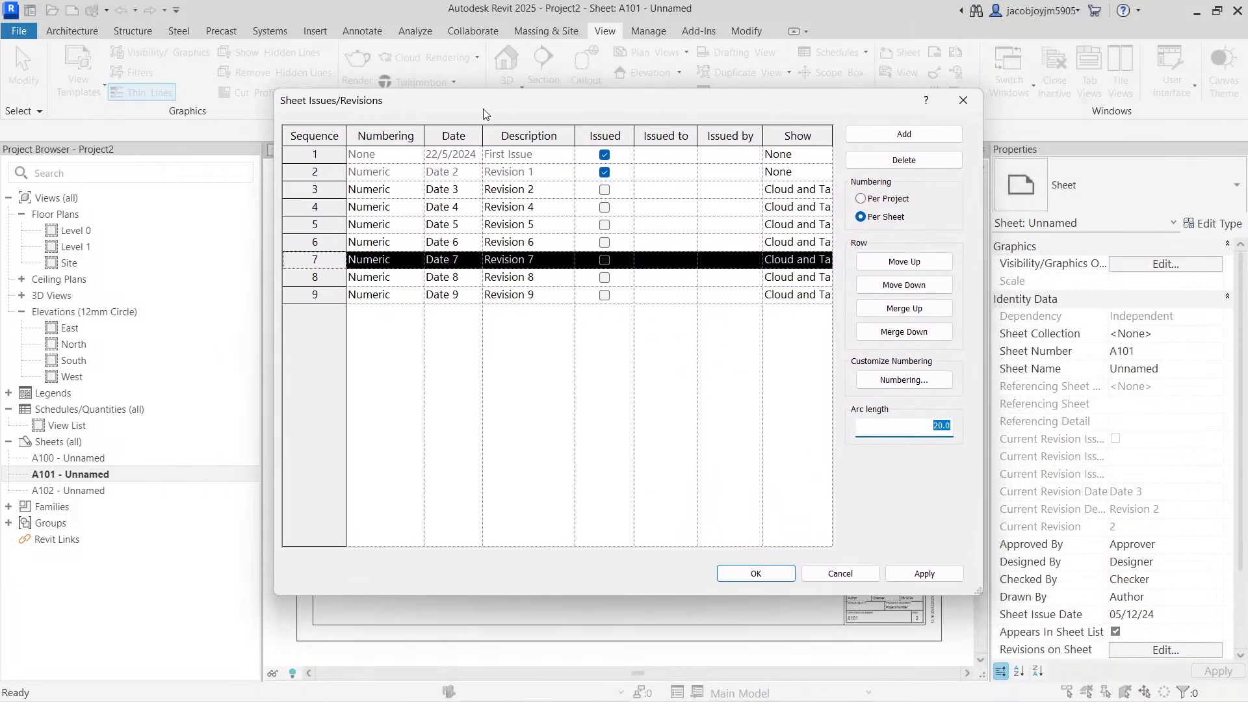
pyautogui.click(963, 100)
# - Inspect the revision numbers, descriptions and dates in the title block schedule on sheet A101
pyautogui.scroll(2, 717, 336)
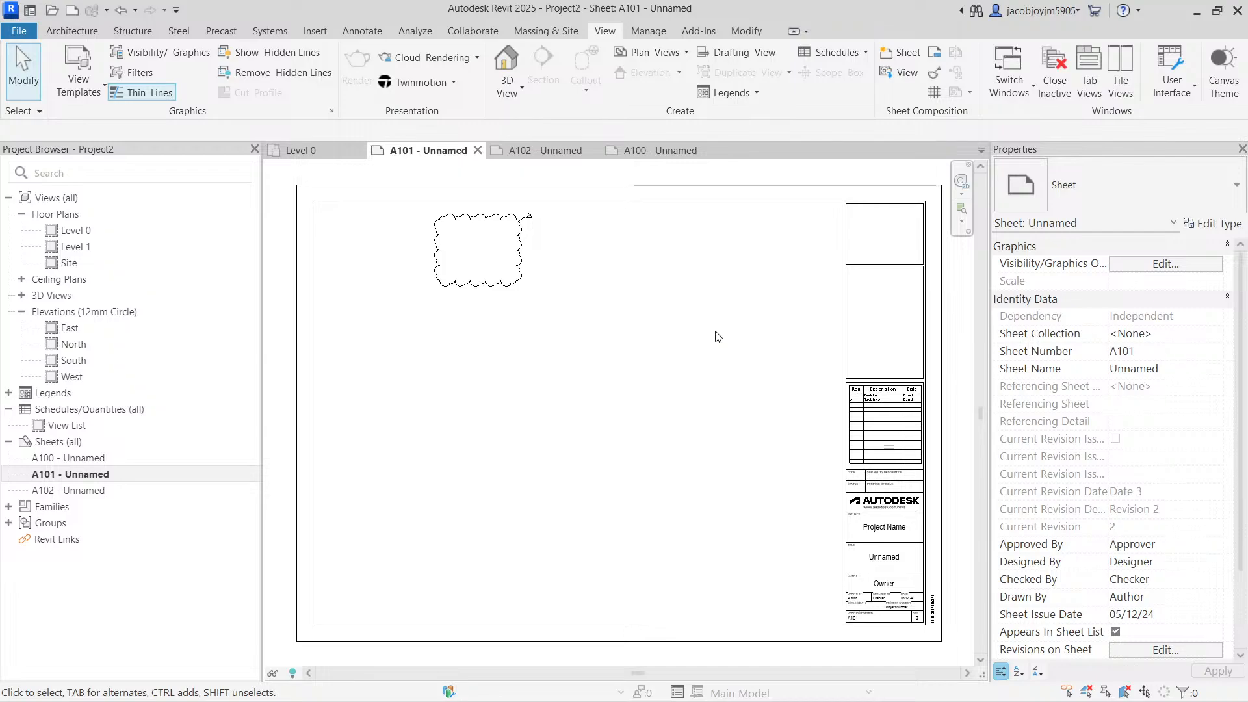
pyautogui.scroll(5, 931, 429)
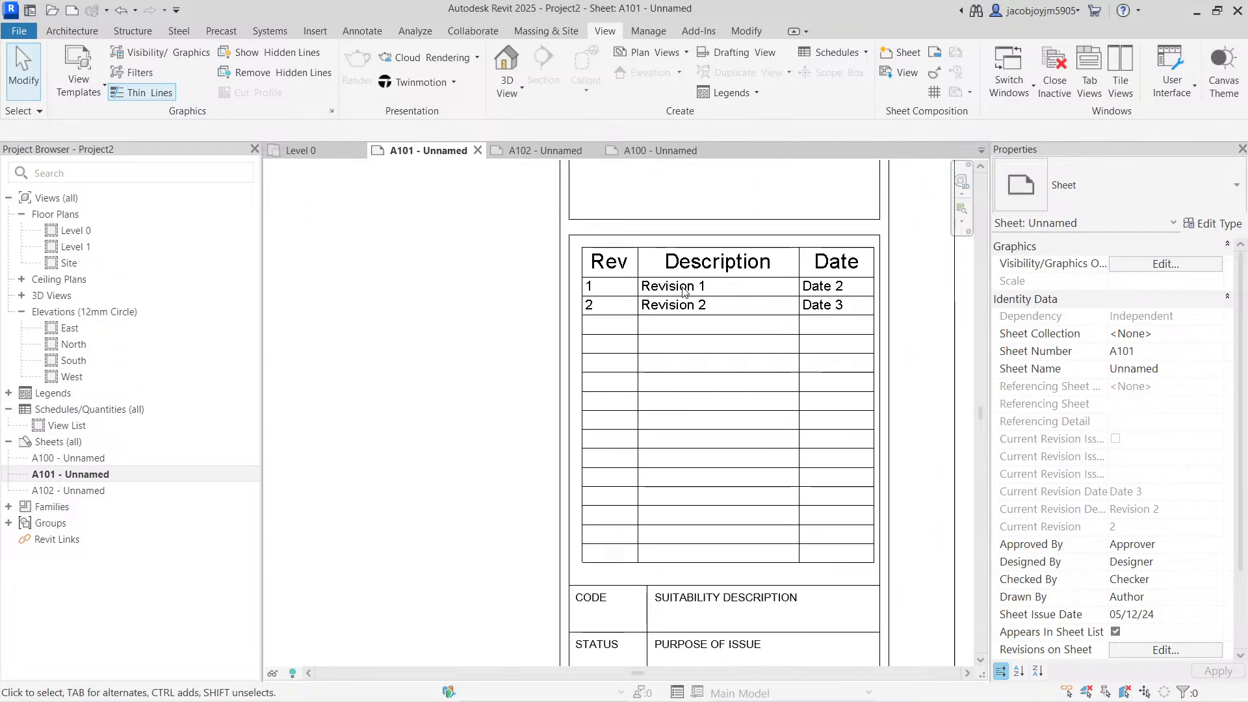
pyautogui.click(817, 296)
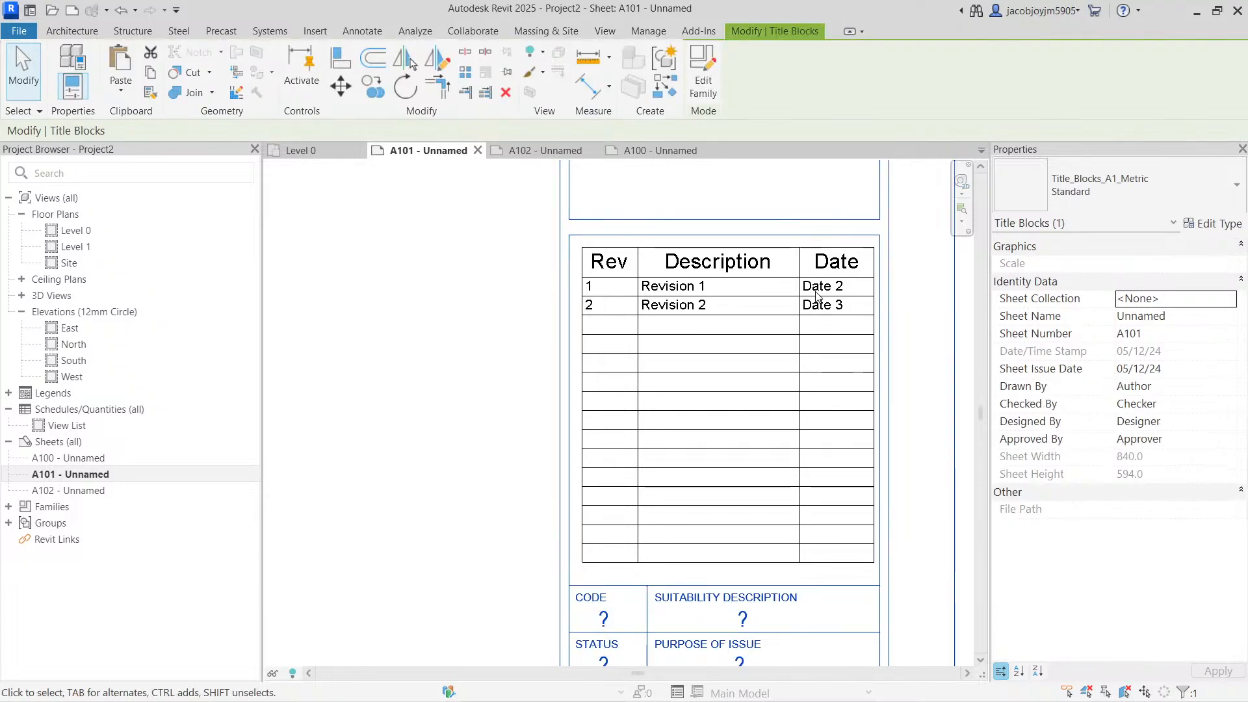
pyautogui.scroll(-1, 821, 436)
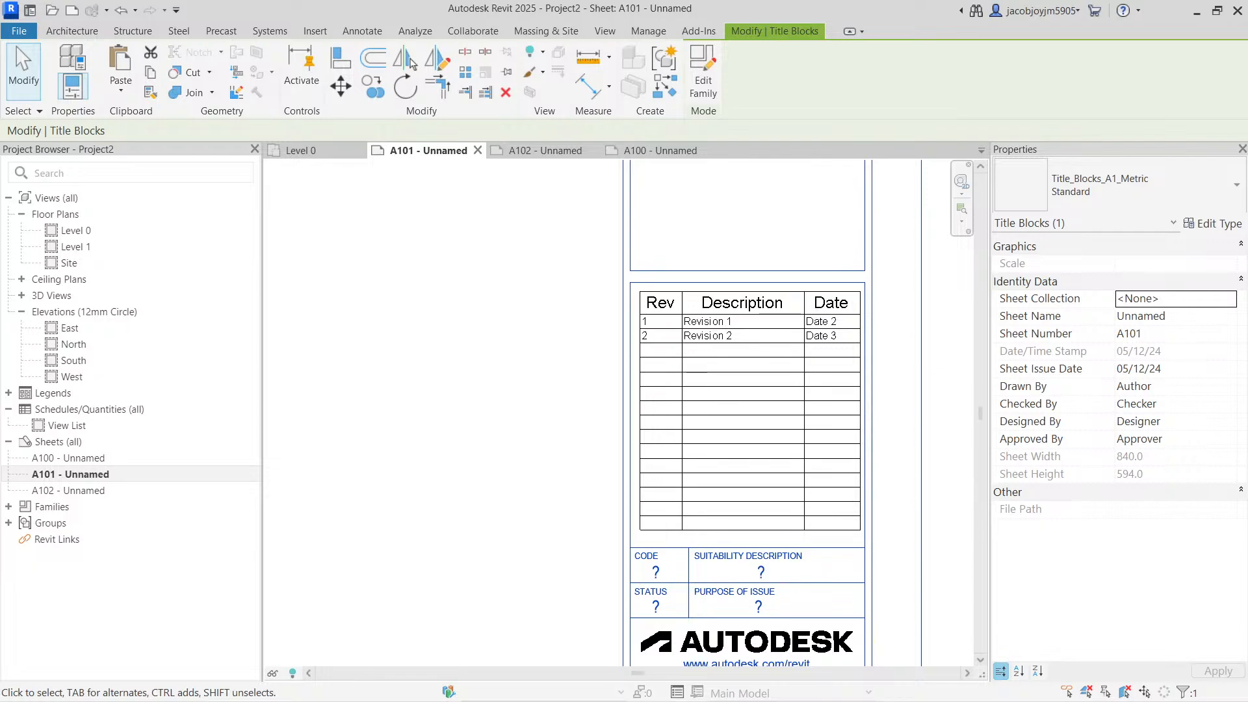
# - Switch to the YouTube channel page in the browser, search the channel for "revision schedule", and close the browser
pyautogui.moveTo(1247, 91); pyautogui.dragTo(723, 96)
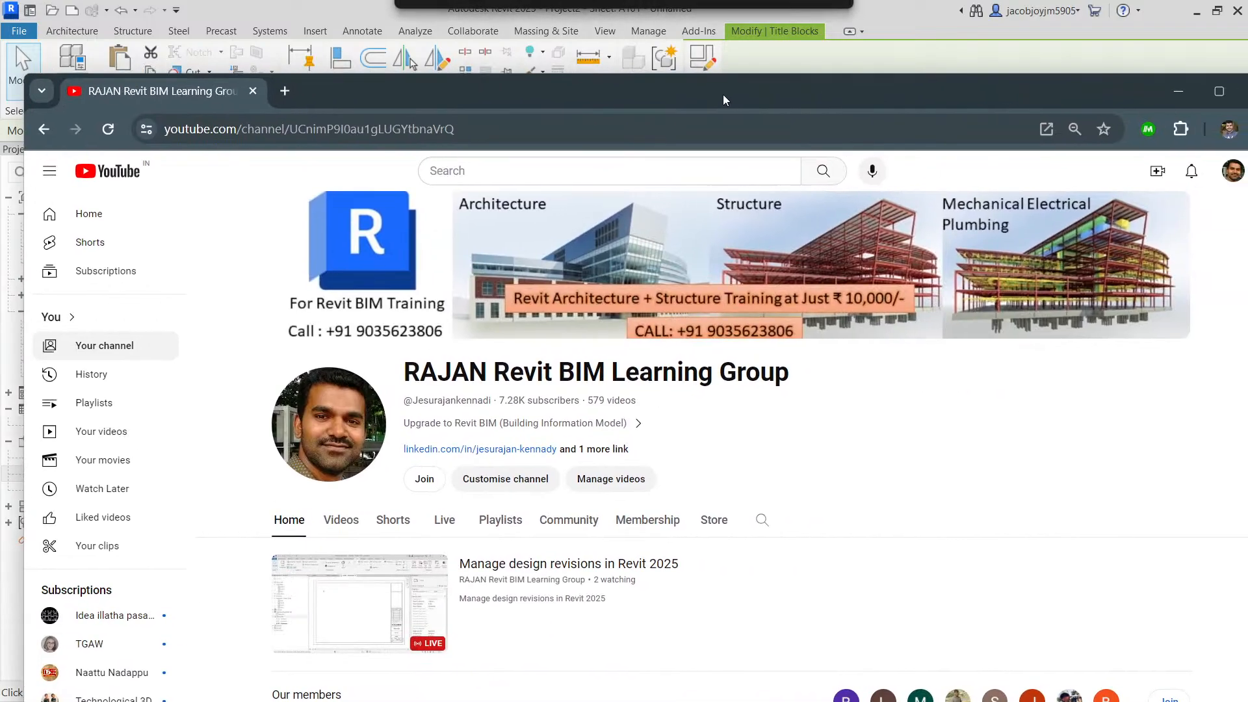
pyautogui.doubleClick(722, 96)
pyautogui.click(734, 447)
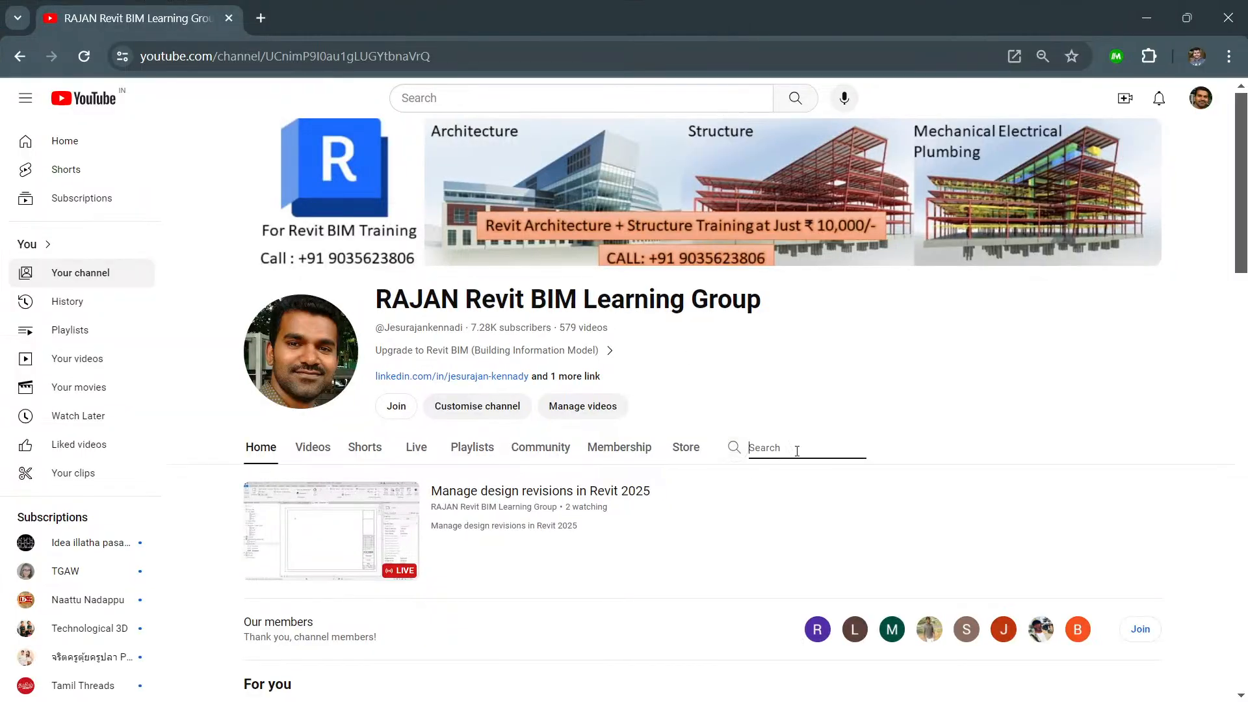
pyautogui.write('revision scheedule')
pyautogui.press('Return')
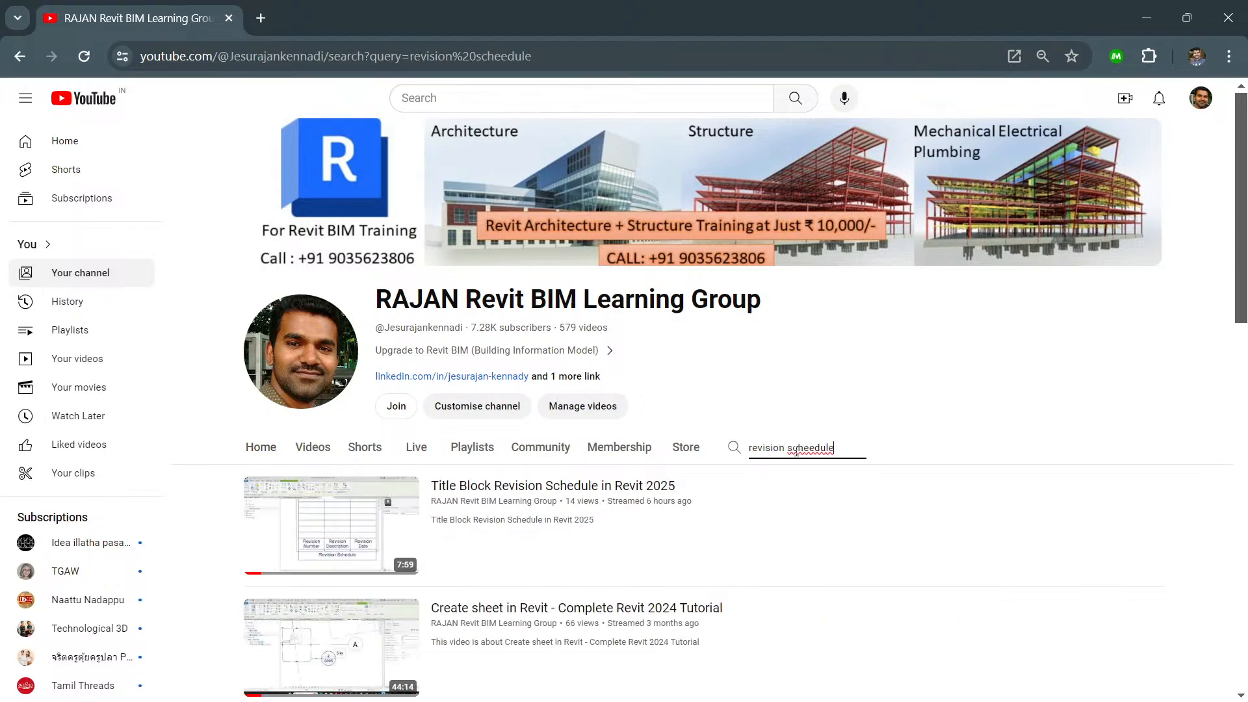
pyautogui.scroll(-1, 796, 452)
pyautogui.rightClick(806, 360)
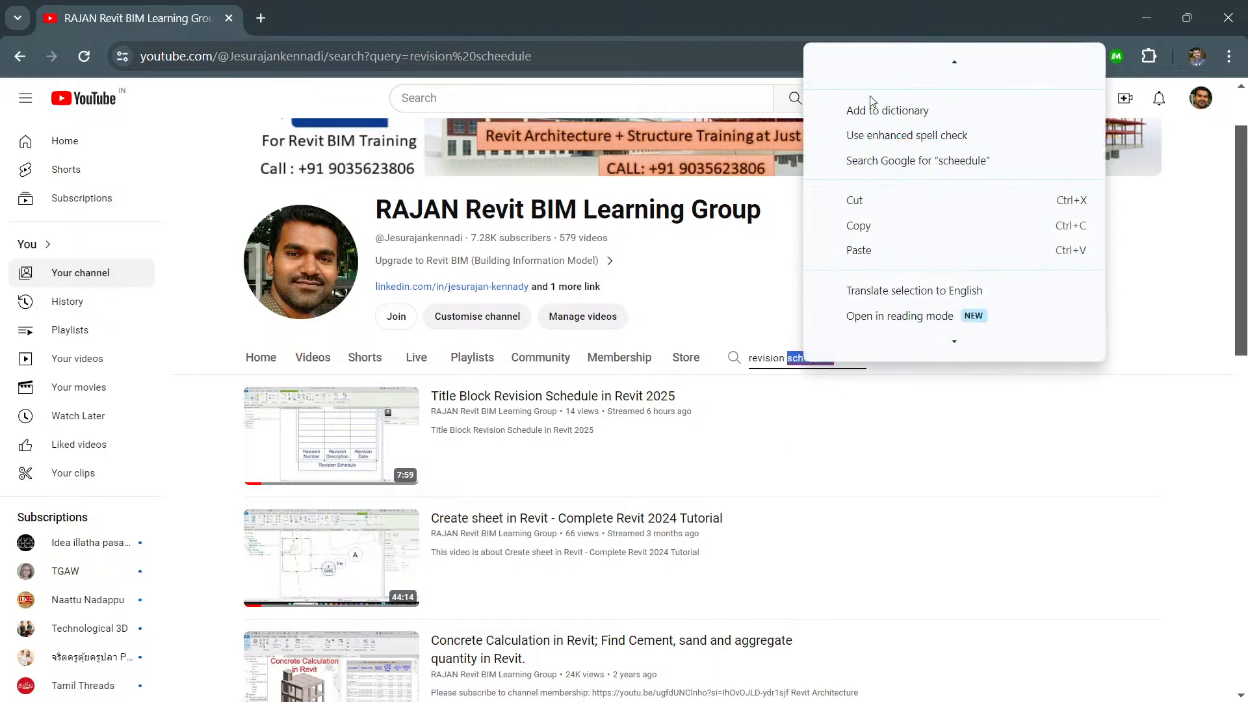
pyautogui.scroll(1, 872, 102)
pyautogui.click(845, 62)
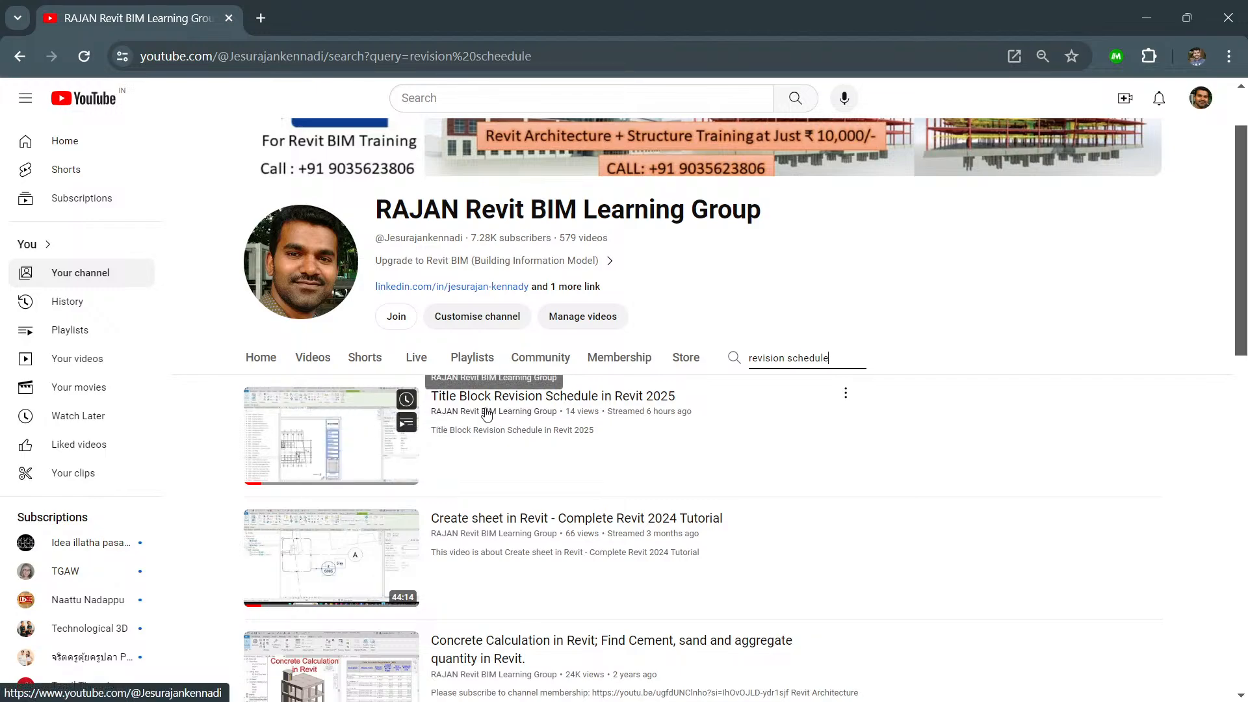
pyautogui.click(1227, 20)
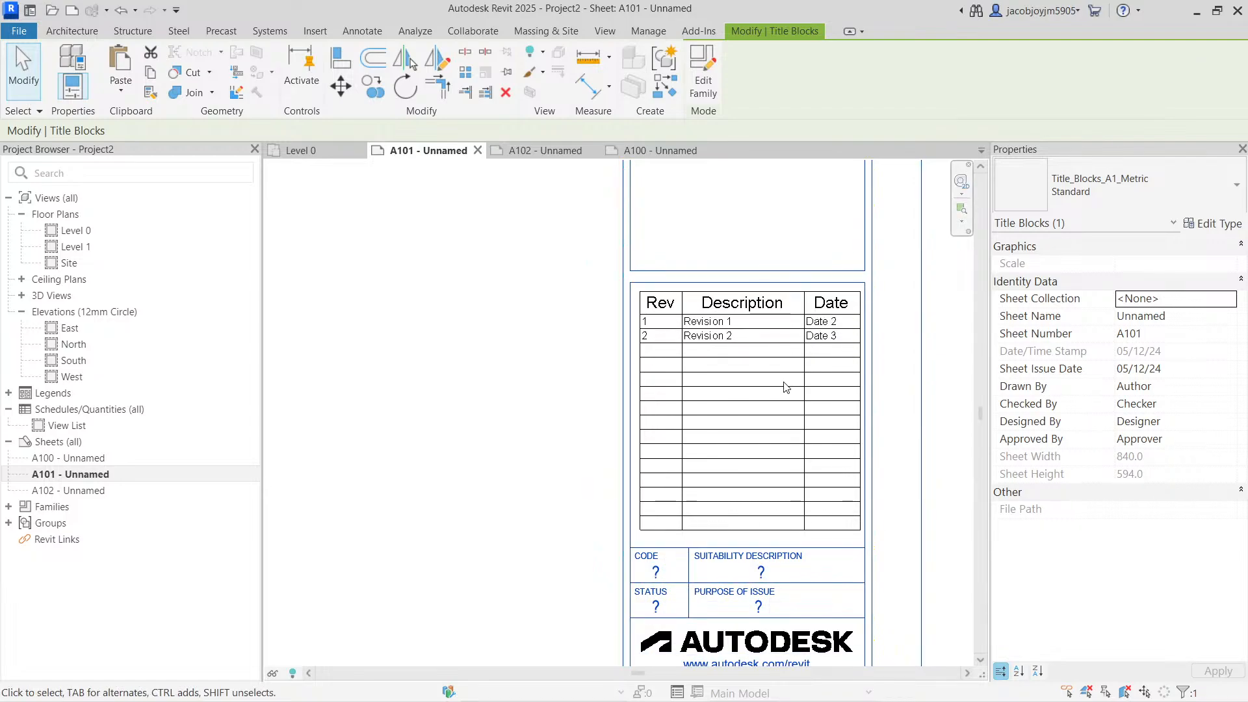
# - Deselect the title block and return to the full view of sheet A101
pyautogui.scroll(-1, 784, 388)
pyautogui.scroll(-2, 786, 387)
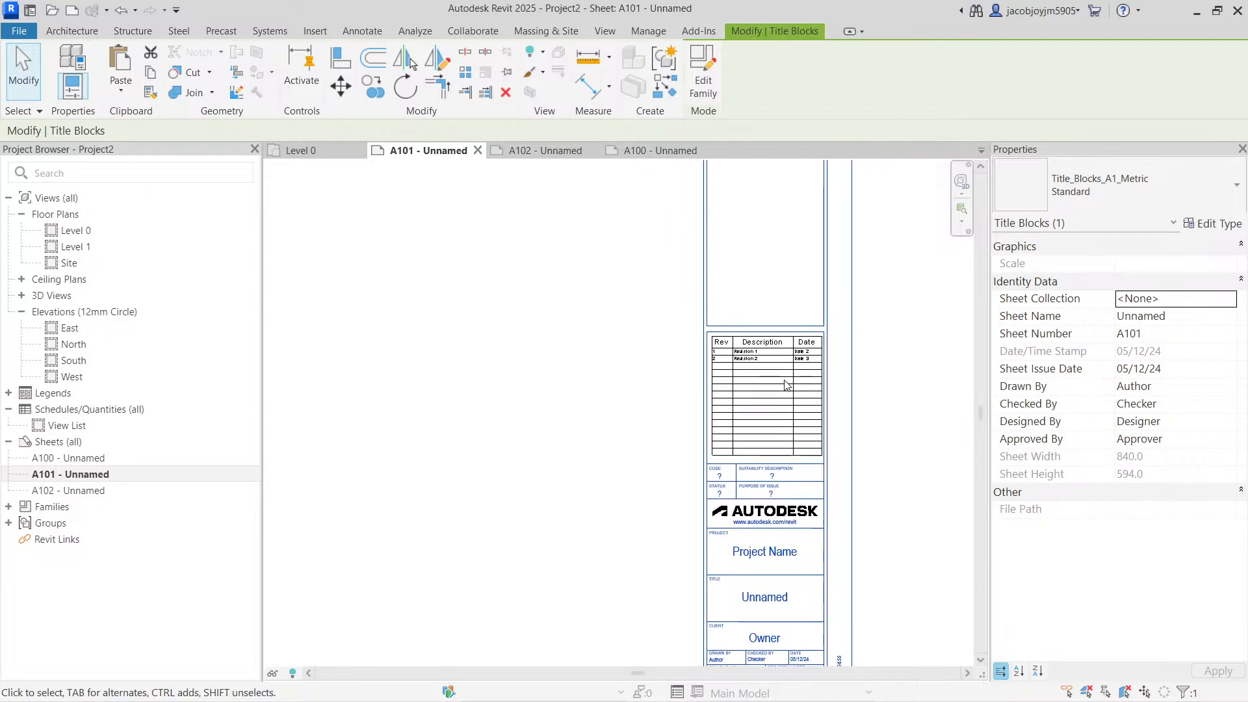
pyautogui.click(910, 338)
pyautogui.scroll(-2, 910, 337)
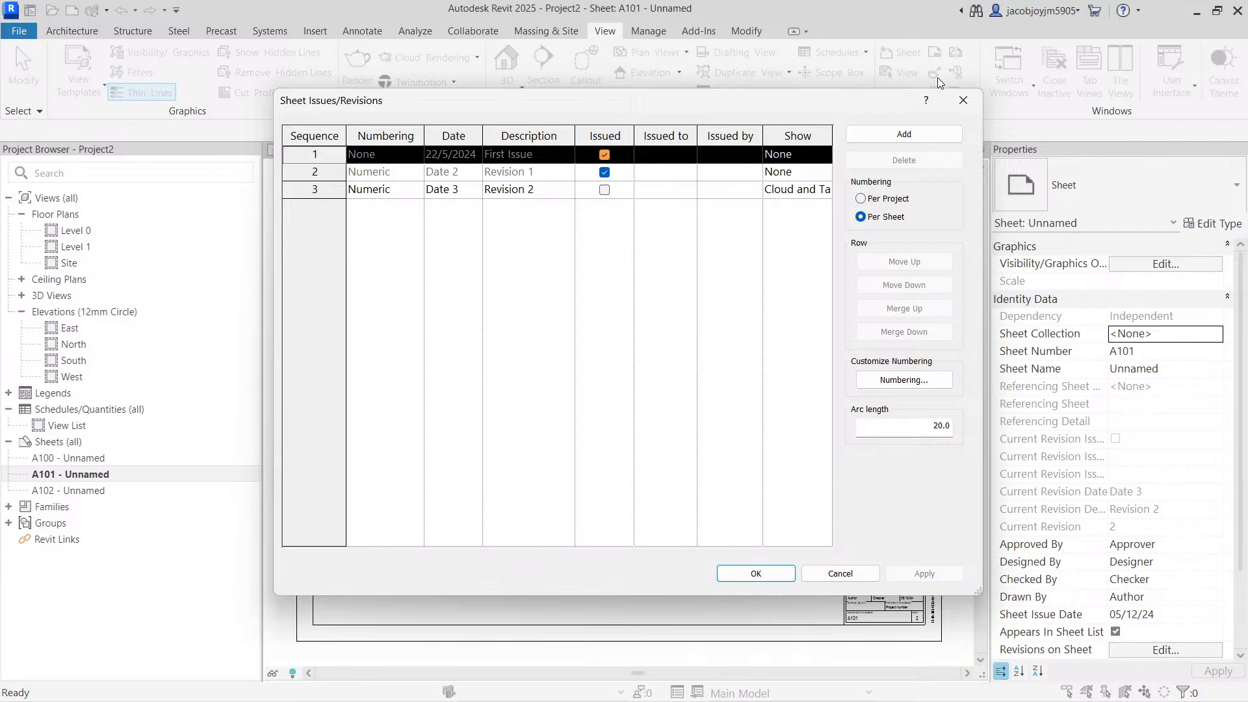
# - Add four new revisions to the Sheet Issues/Revisions table
pyautogui.moveTo(545, 101); pyautogui.dragTo(562, 96)
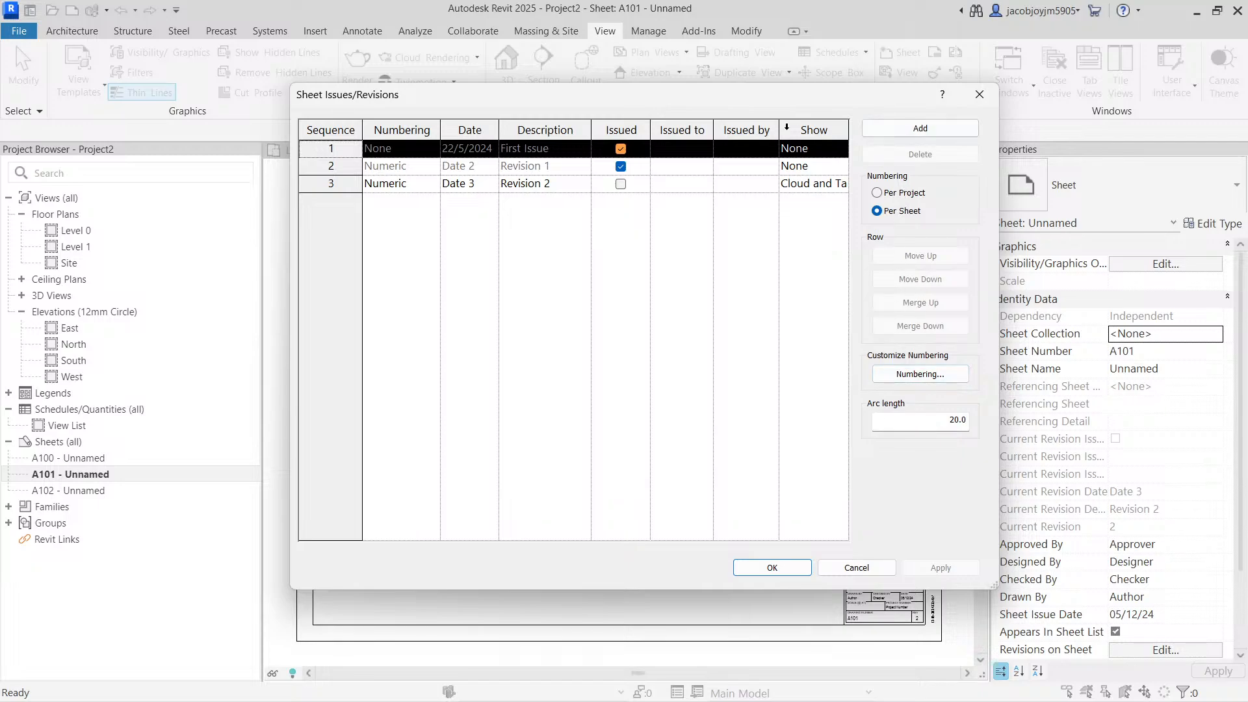
pyautogui.click(916, 130)
pyautogui.click(917, 130)
pyautogui.click(916, 133)
pyautogui.click(916, 133)
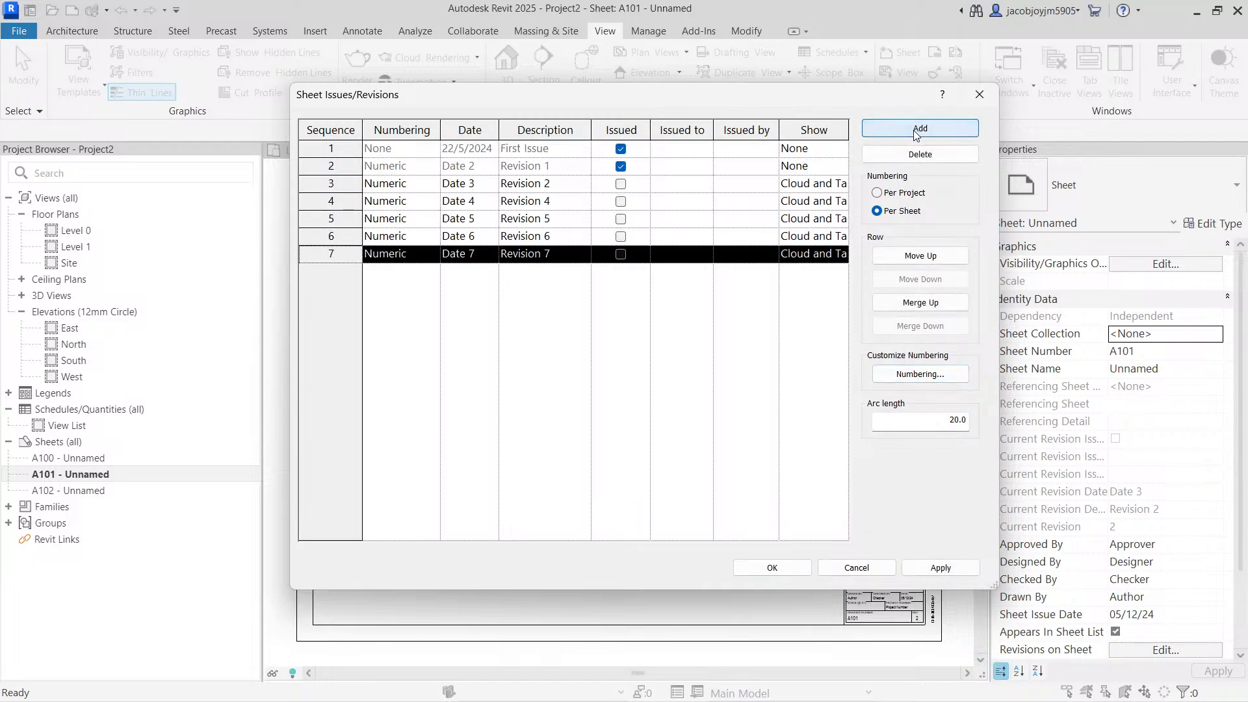
# - Delete Revision 7 and merge Revision 6 up into Revision 5
pyautogui.click(920, 154)
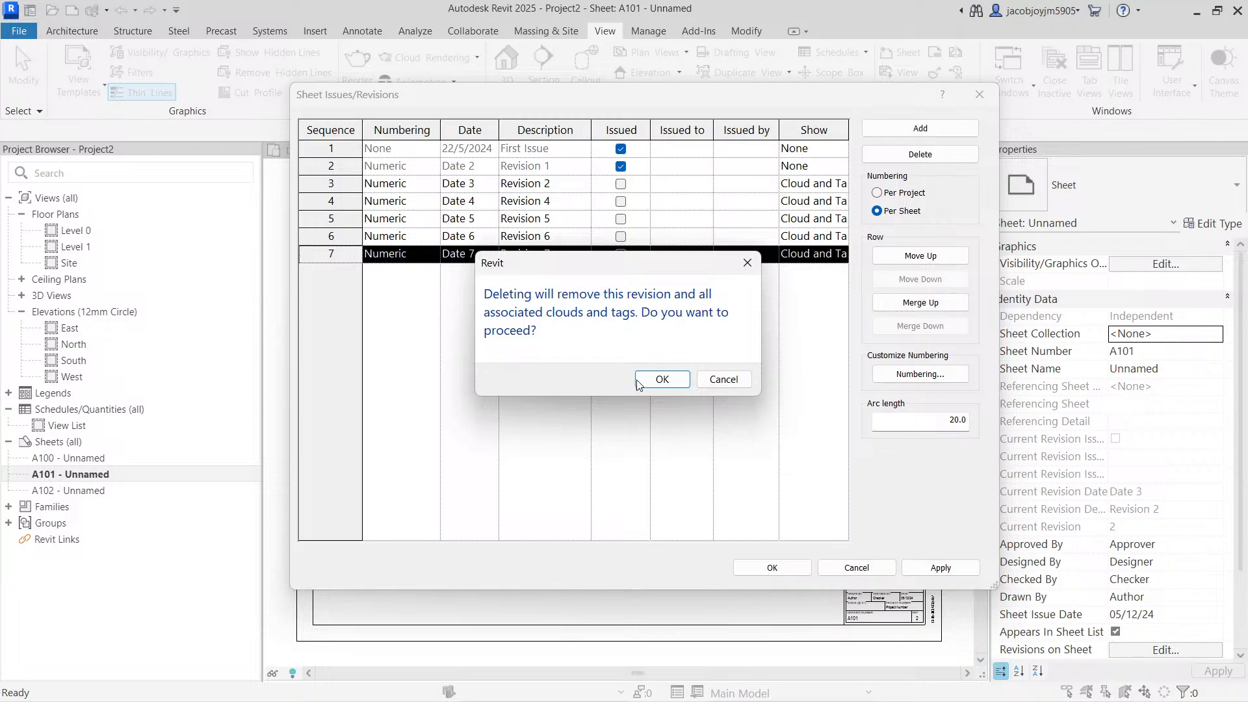
pyautogui.click(663, 381)
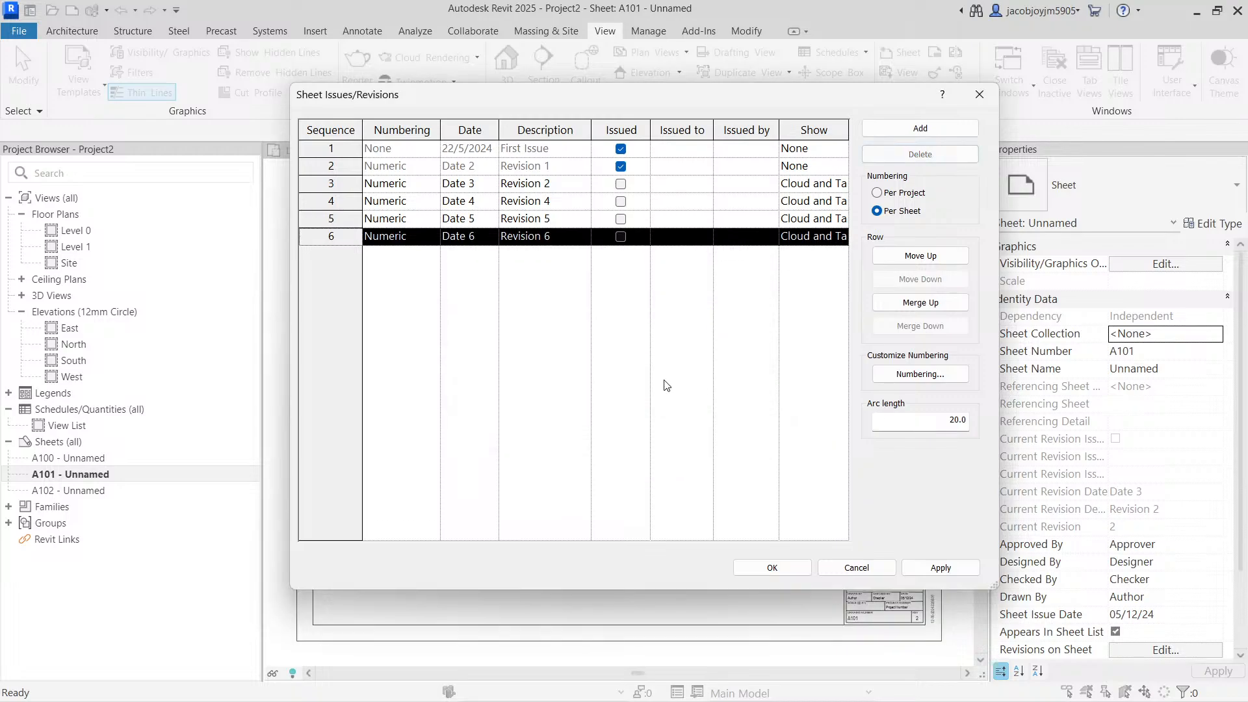
pyautogui.click(921, 303)
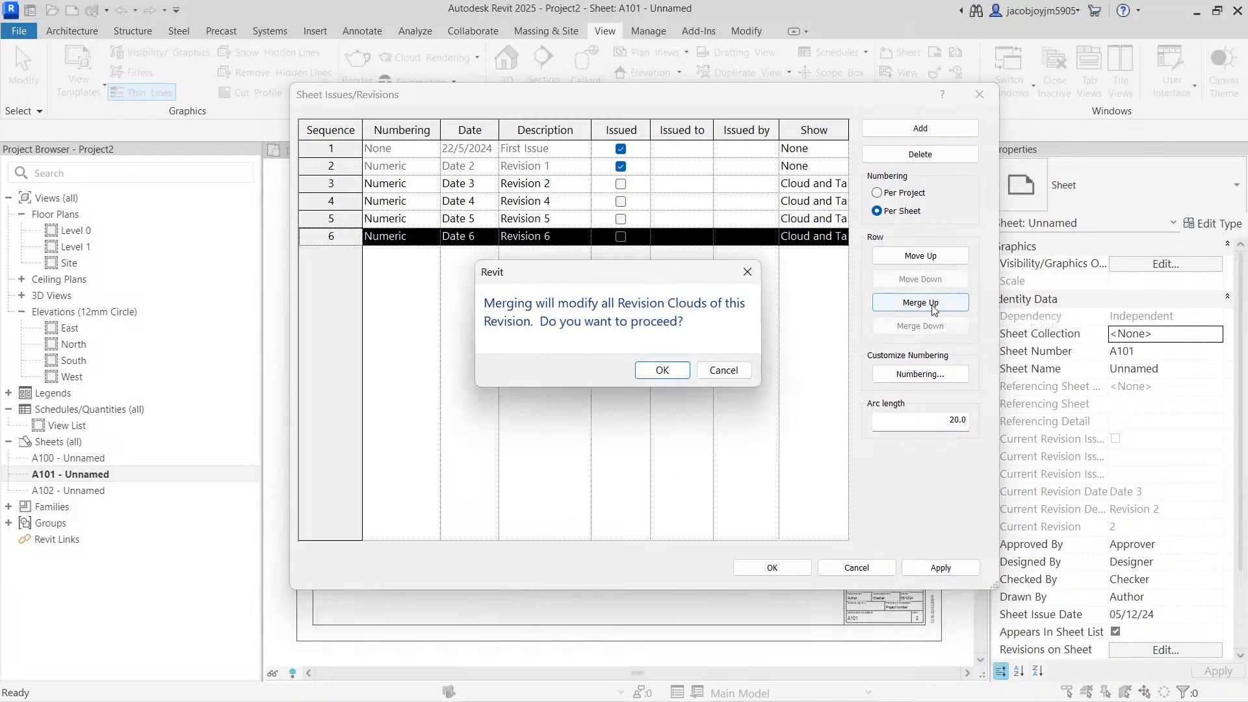
pyautogui.click(661, 370)
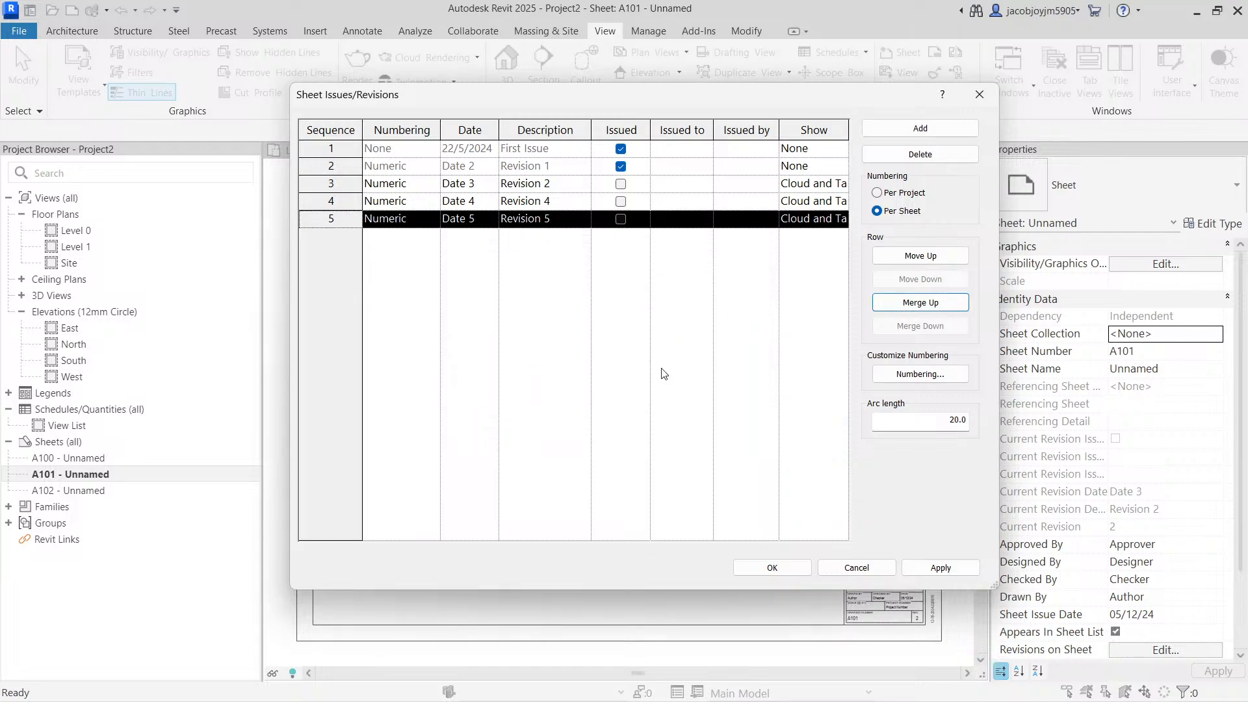
# - Merge Revision 4 up into Revision 2, and merge Revision 2 down into Revision 5
pyautogui.click(380, 183)
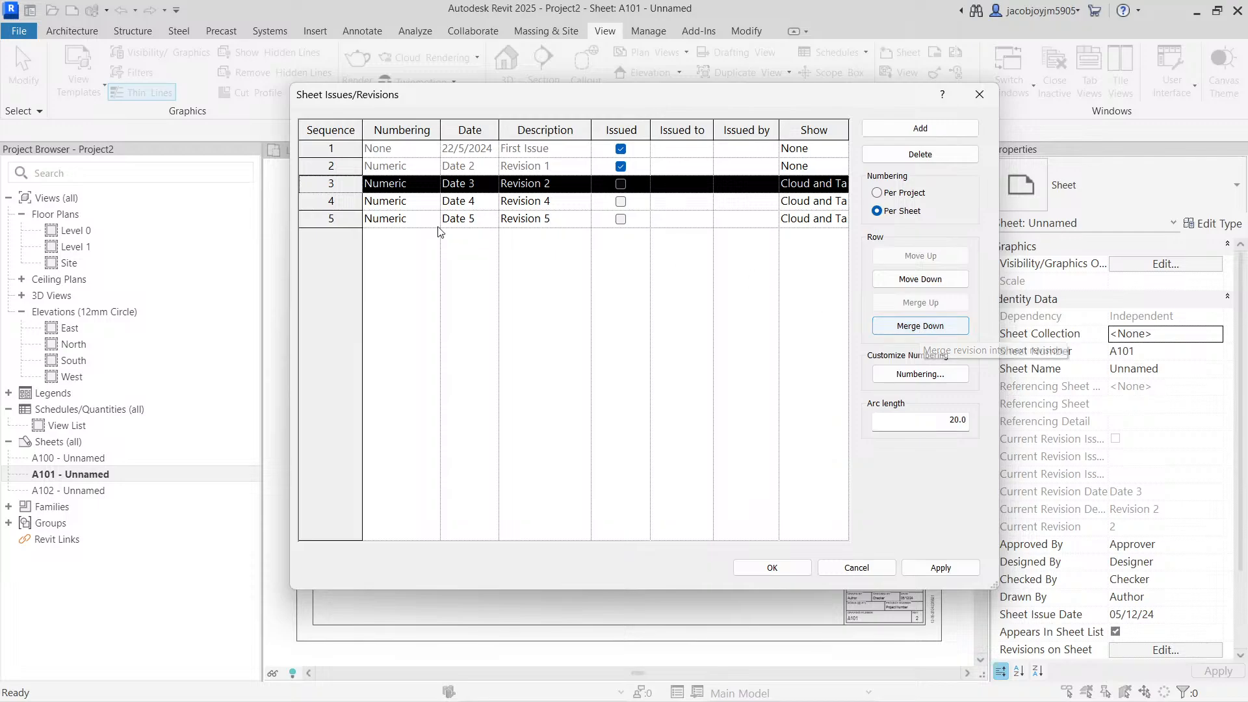
pyautogui.click(333, 199)
pyautogui.click(917, 304)
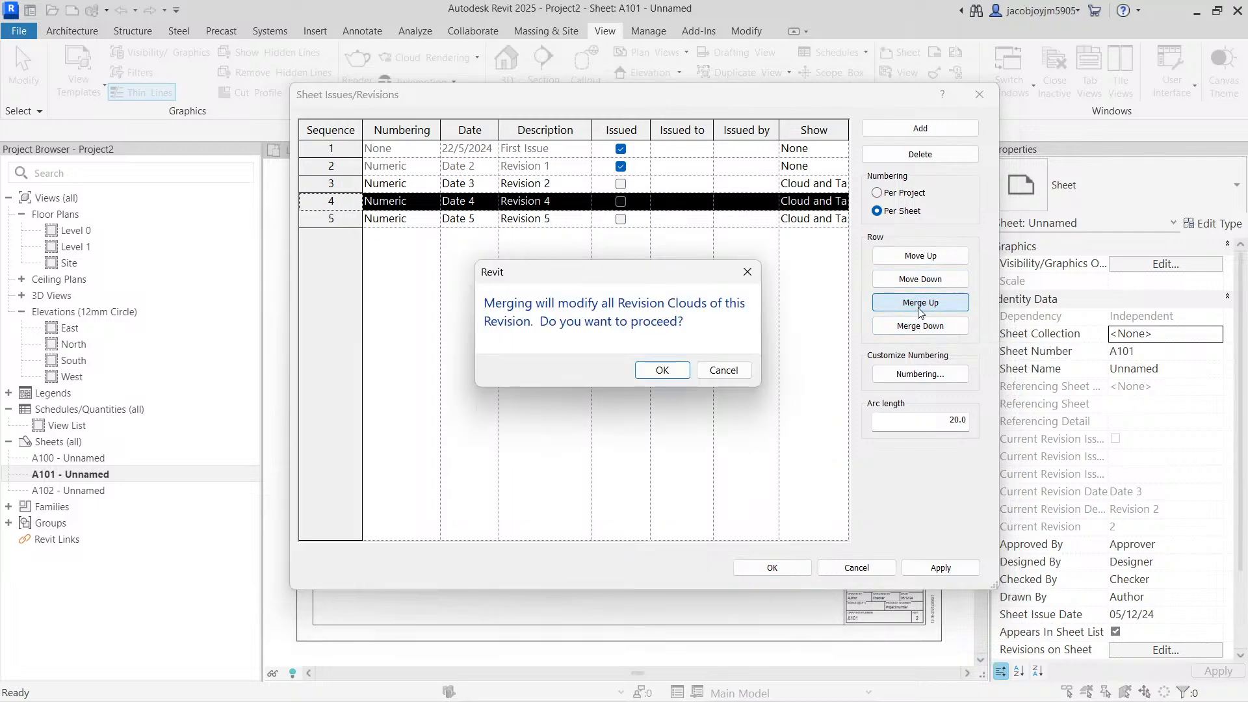
pyautogui.click(662, 370)
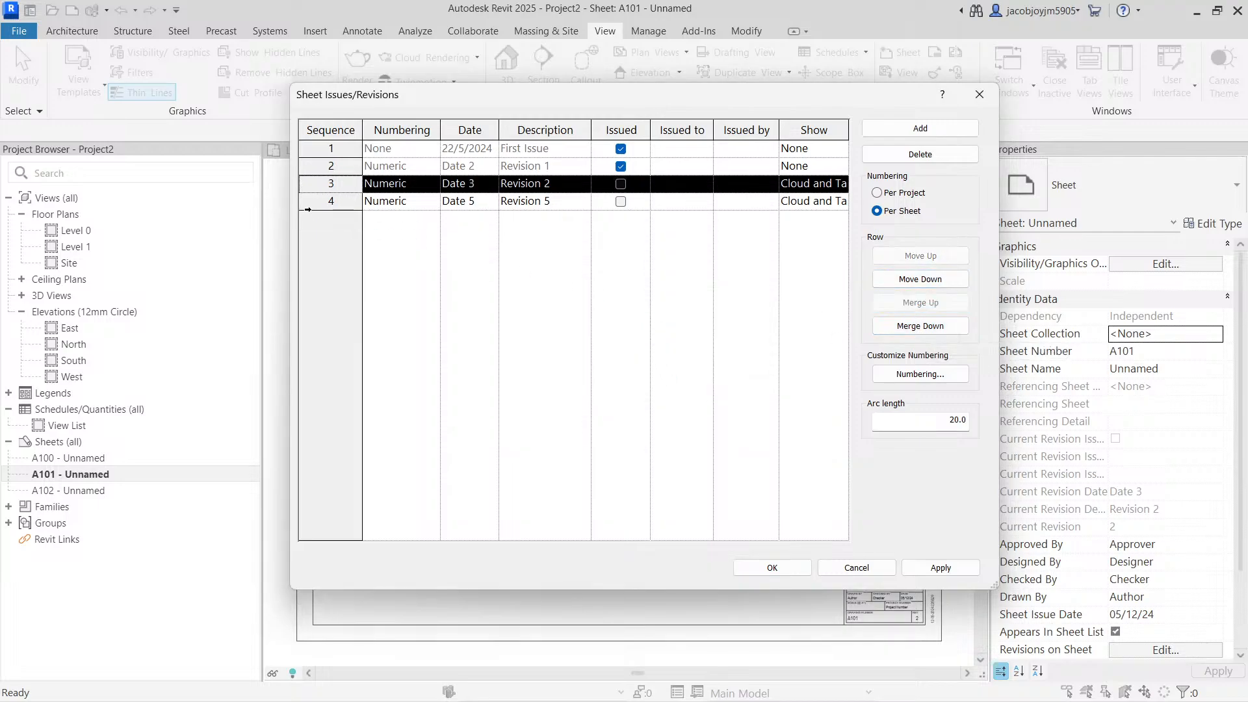
pyautogui.click(920, 326)
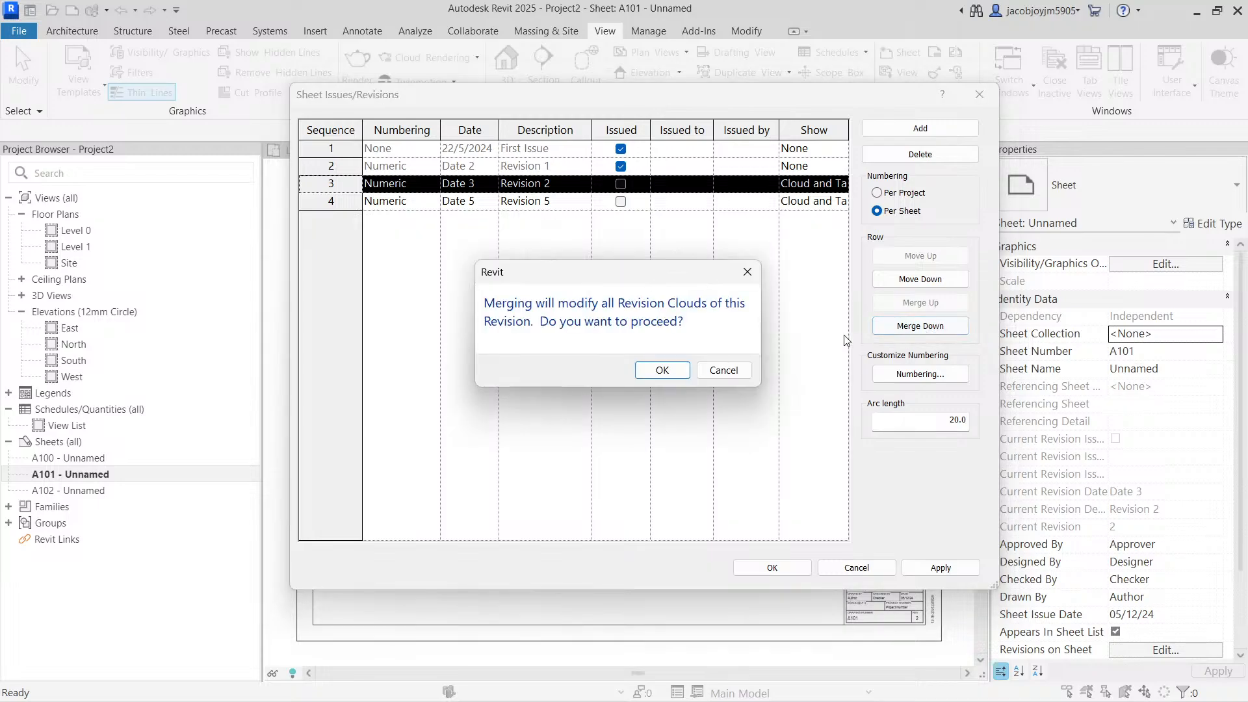
pyautogui.click(676, 371)
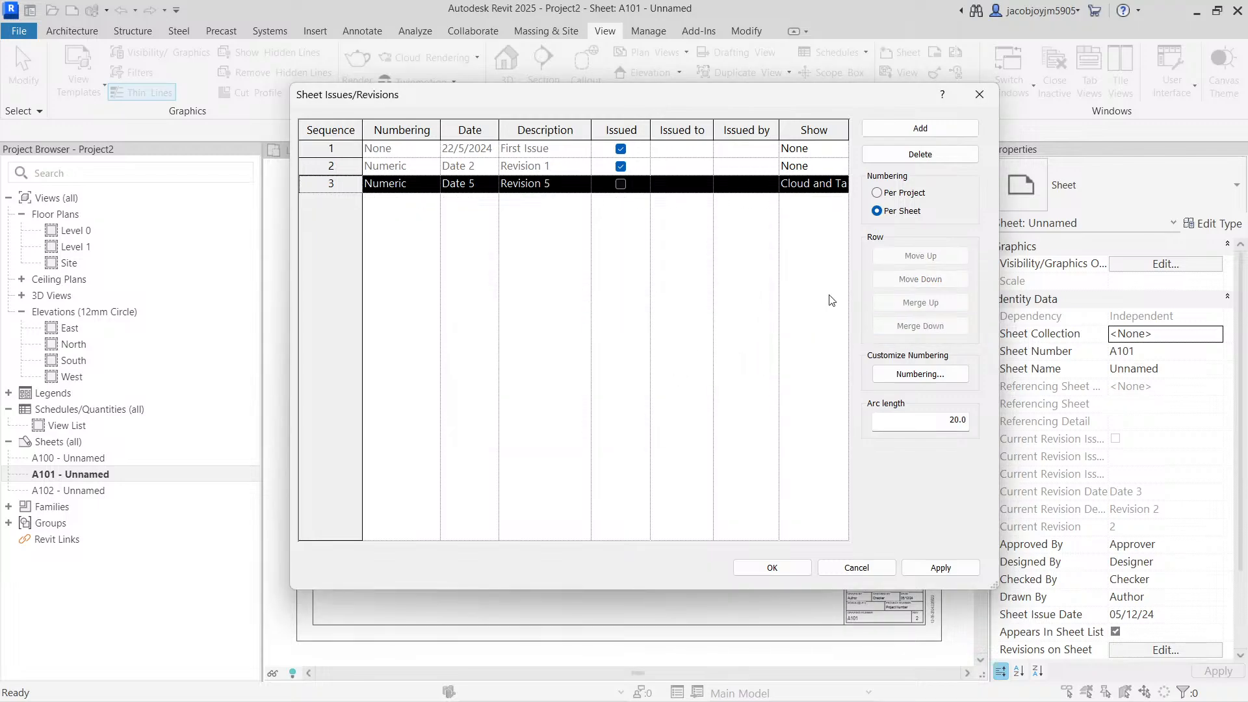
# - Review the Numeric sequence's minimum digits and starting number settings, and close them without changes
pyautogui.click(944, 380)
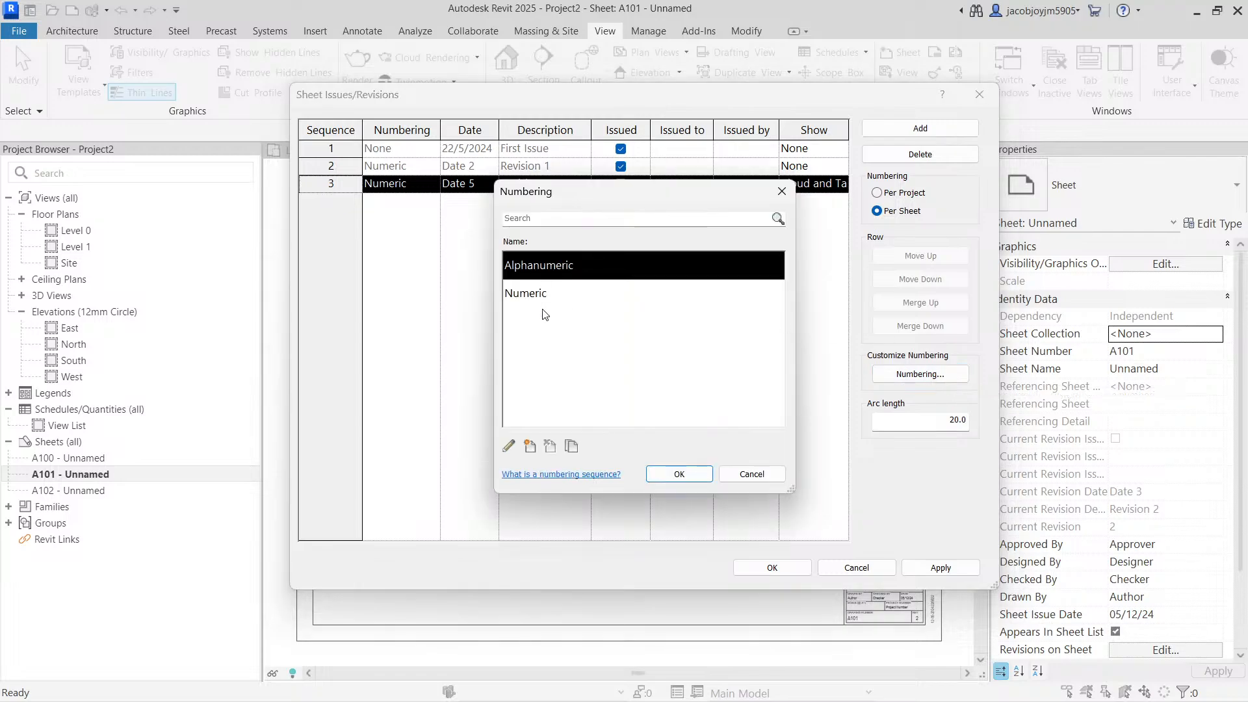
pyautogui.click(541, 300)
pyautogui.click(509, 447)
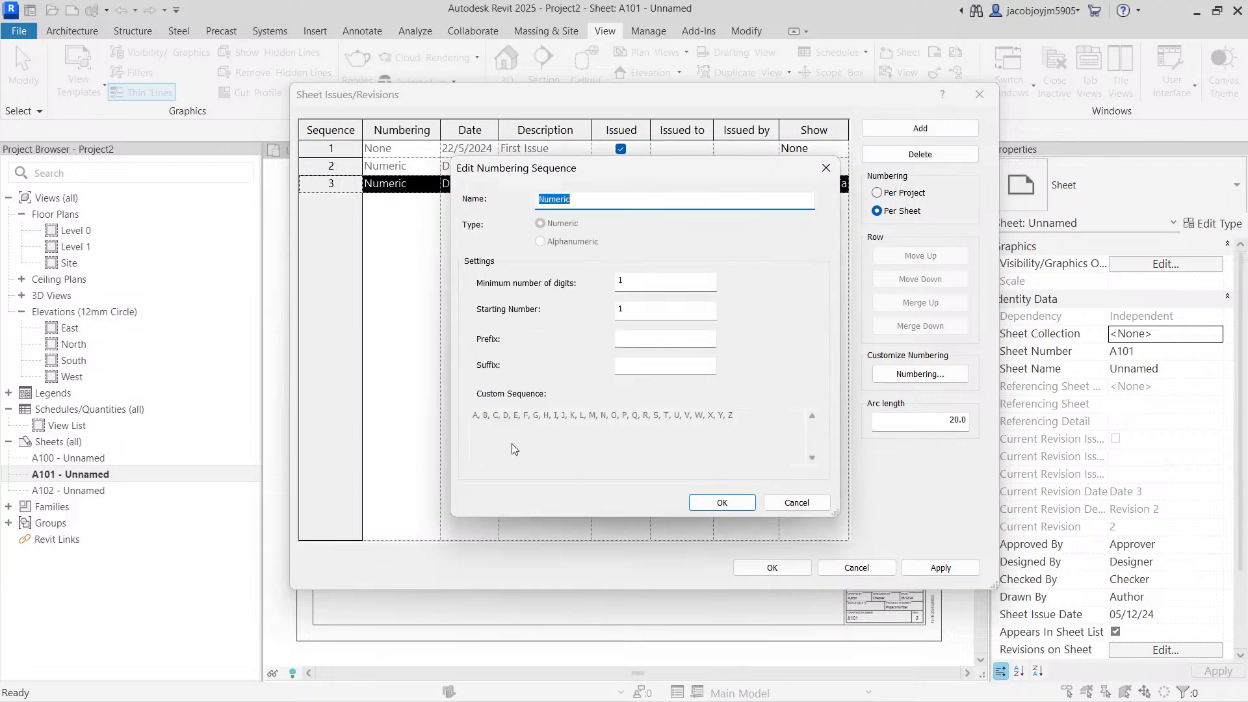
pyautogui.click(641, 289)
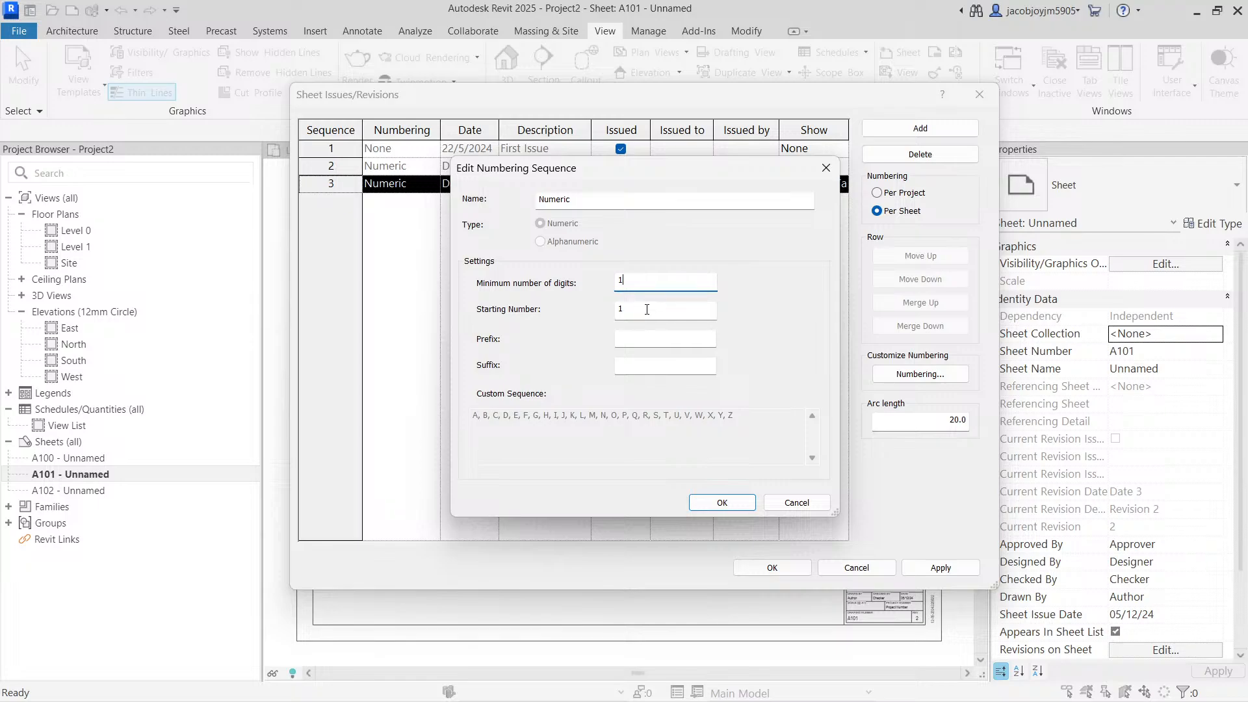
pyautogui.click(649, 309)
pyautogui.click(826, 167)
# - Edit the Alphanumeric numbering sequence and set its prefix to P0, leaving the suffix empty
pyautogui.click(622, 261)
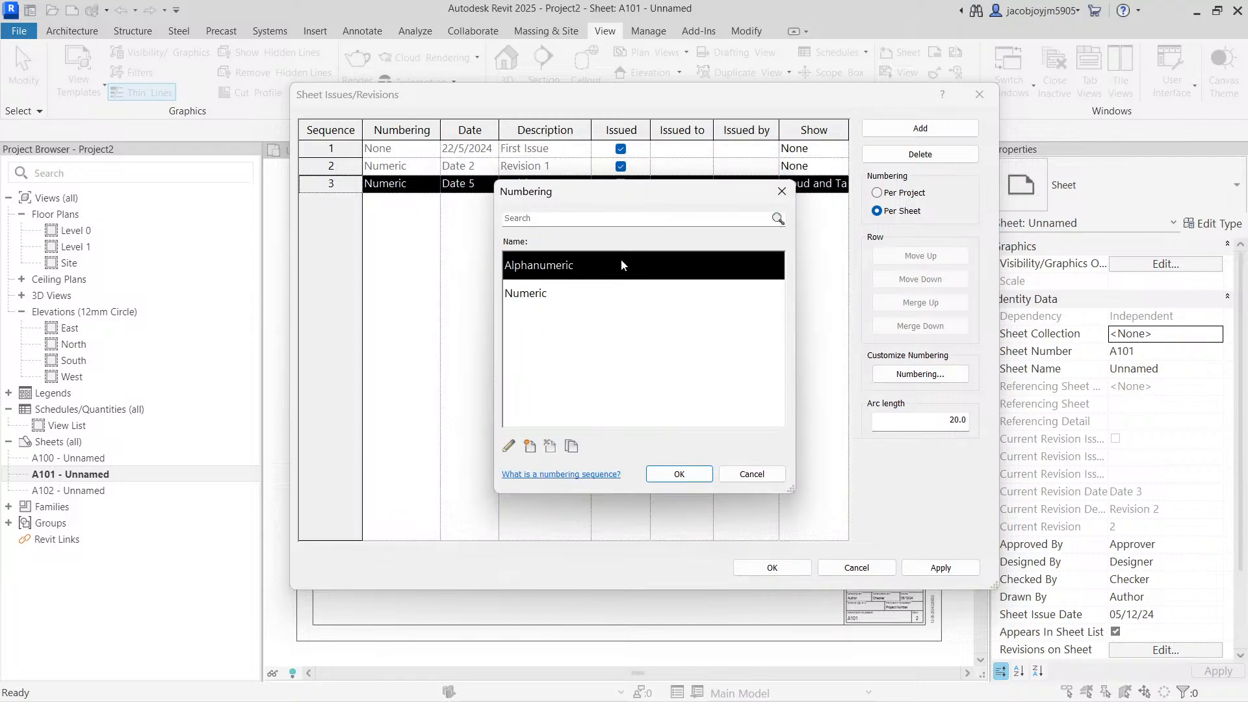
pyautogui.click(509, 448)
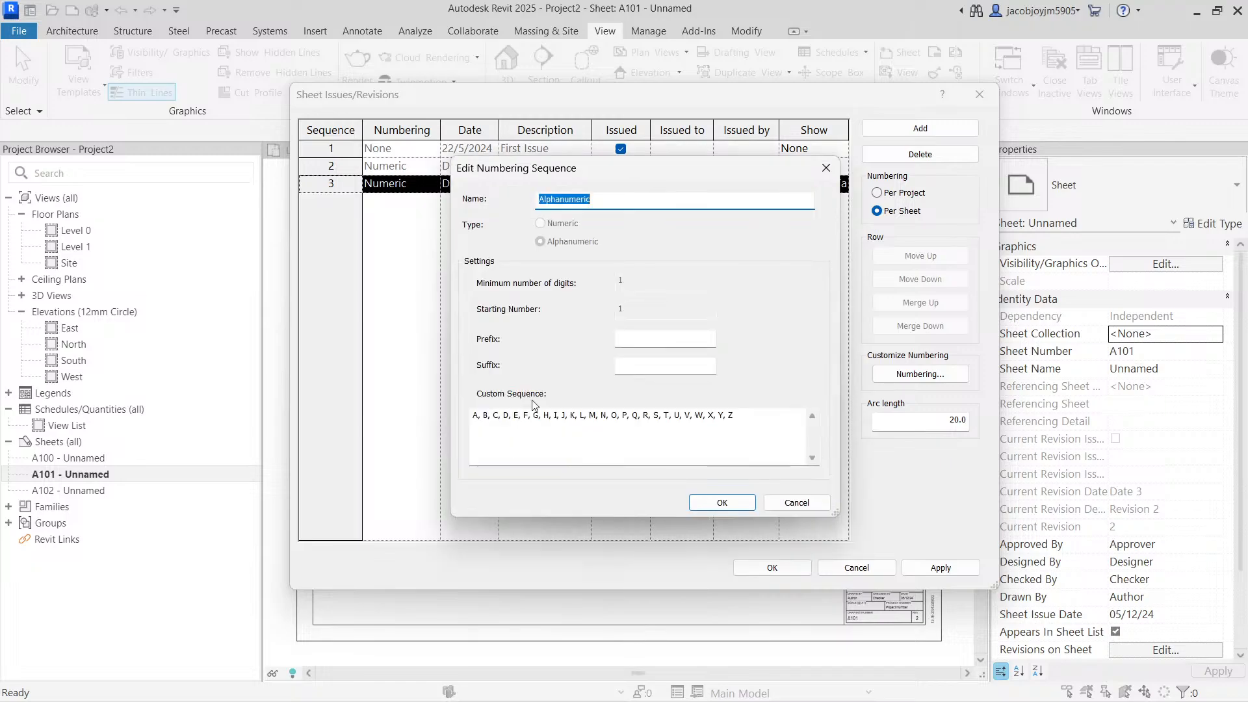
pyautogui.click(649, 337)
pyautogui.click(649, 364)
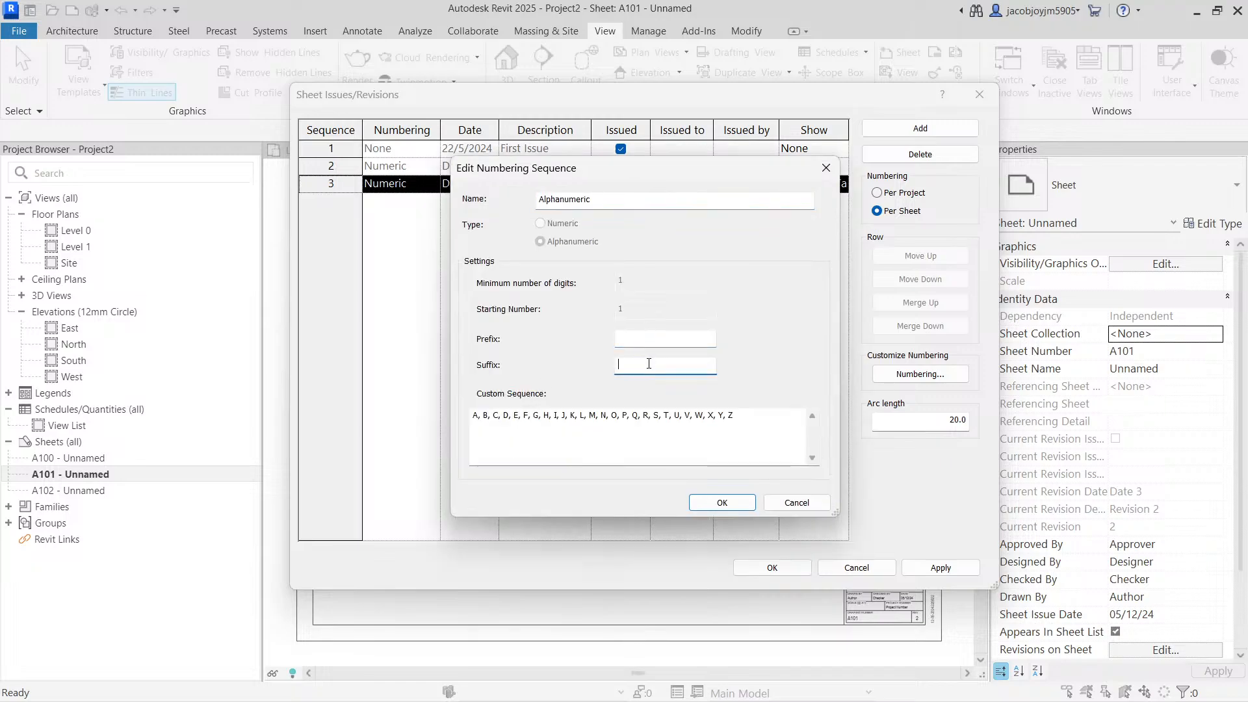
pyautogui.click(657, 343)
pyautogui.click(479, 416)
pyautogui.click(644, 342)
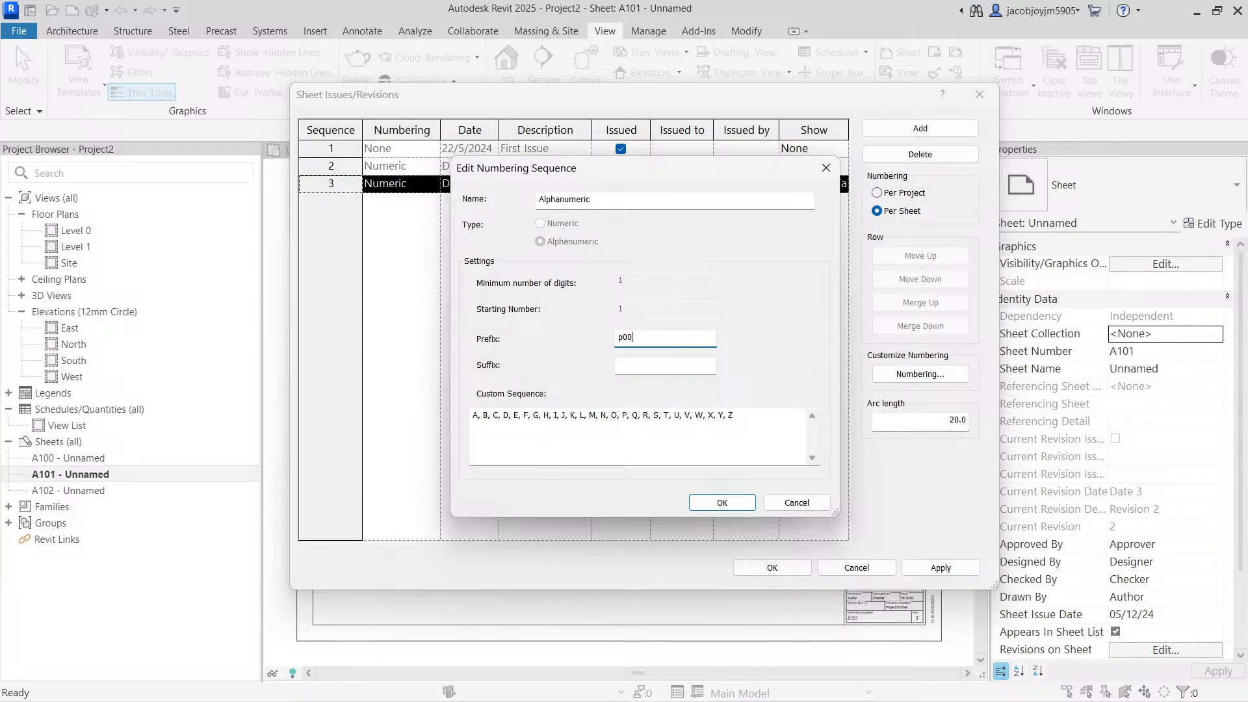
pyautogui.moveTo(643, 337); pyautogui.dragTo(585, 338)
pyautogui.write('PP0')
pyautogui.press('BackSpace')
pyautogui.click(638, 366)
# - Replace the Alphanumeric custom sequence with 1,2,3,4, and save the numbering settings
pyautogui.moveTo(758, 415); pyautogui.dragTo(469, 417)
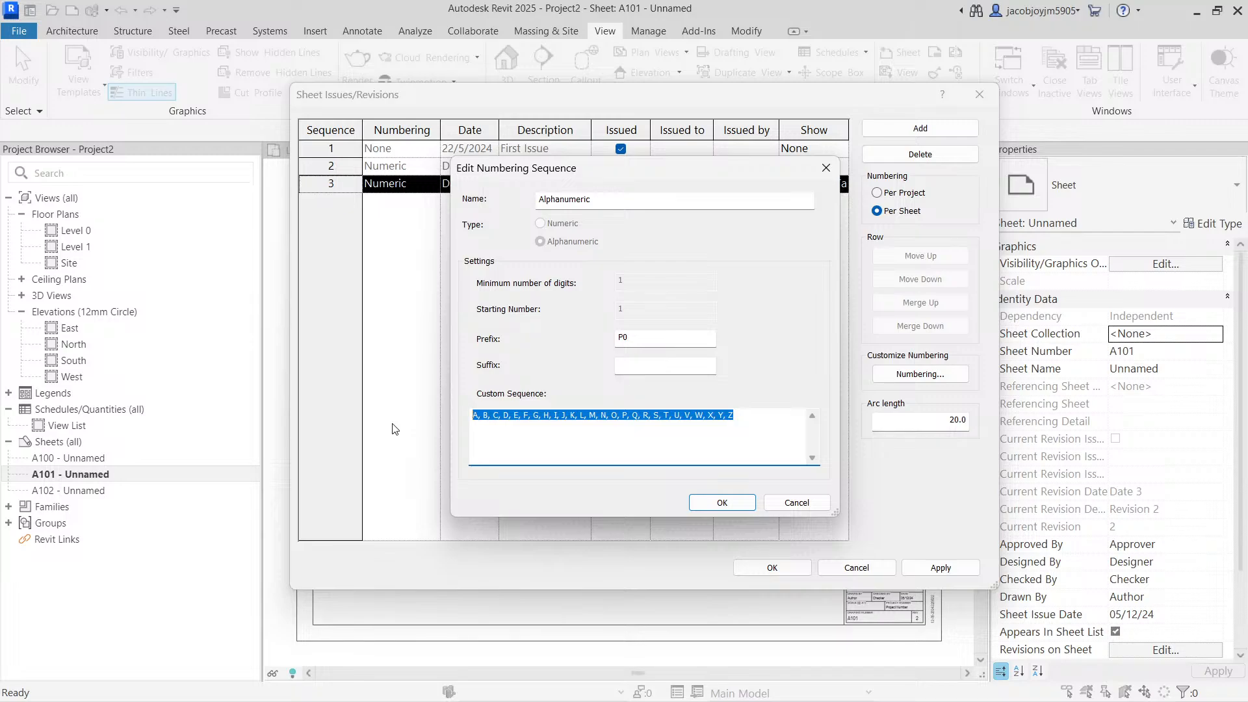
pyautogui.write('11,1')
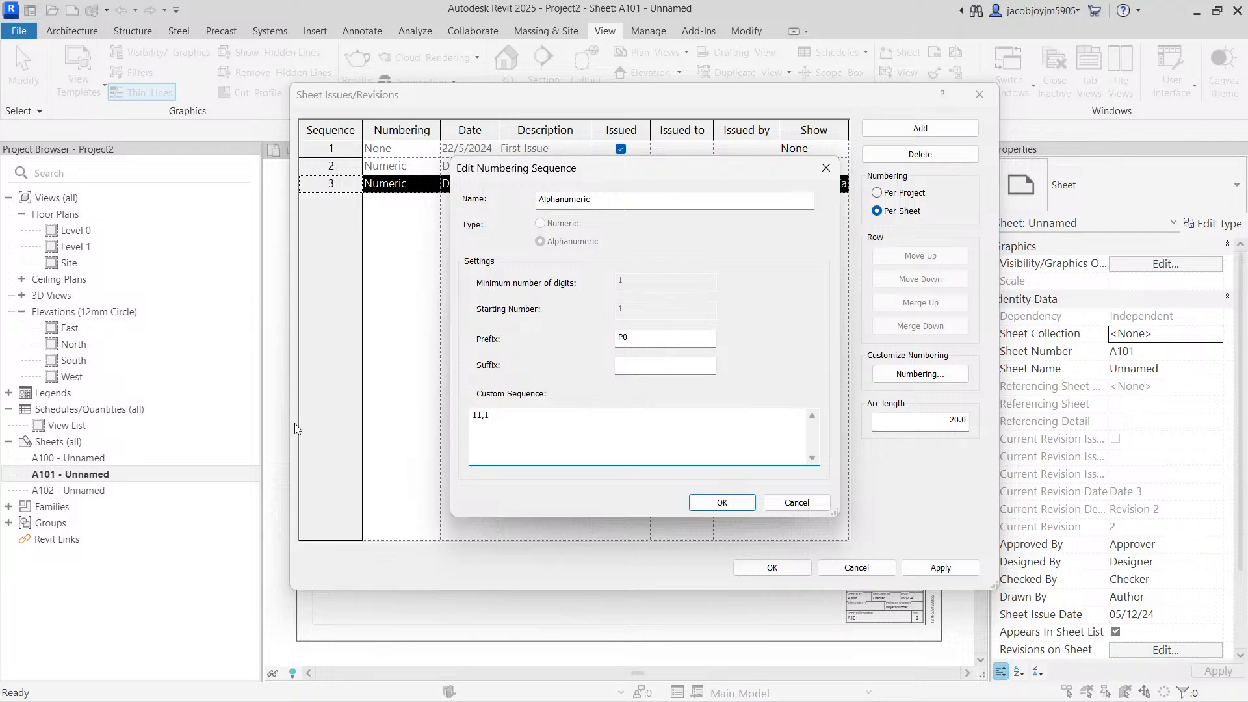
pyautogui.press('BackSpace')
pyautogui.press('BackSpace')
pyautogui.press('BackSpace')
pyautogui.write('1,')
pyautogui.moveTo(523, 414); pyautogui.dragTo(433, 407)
pyautogui.click(643, 339)
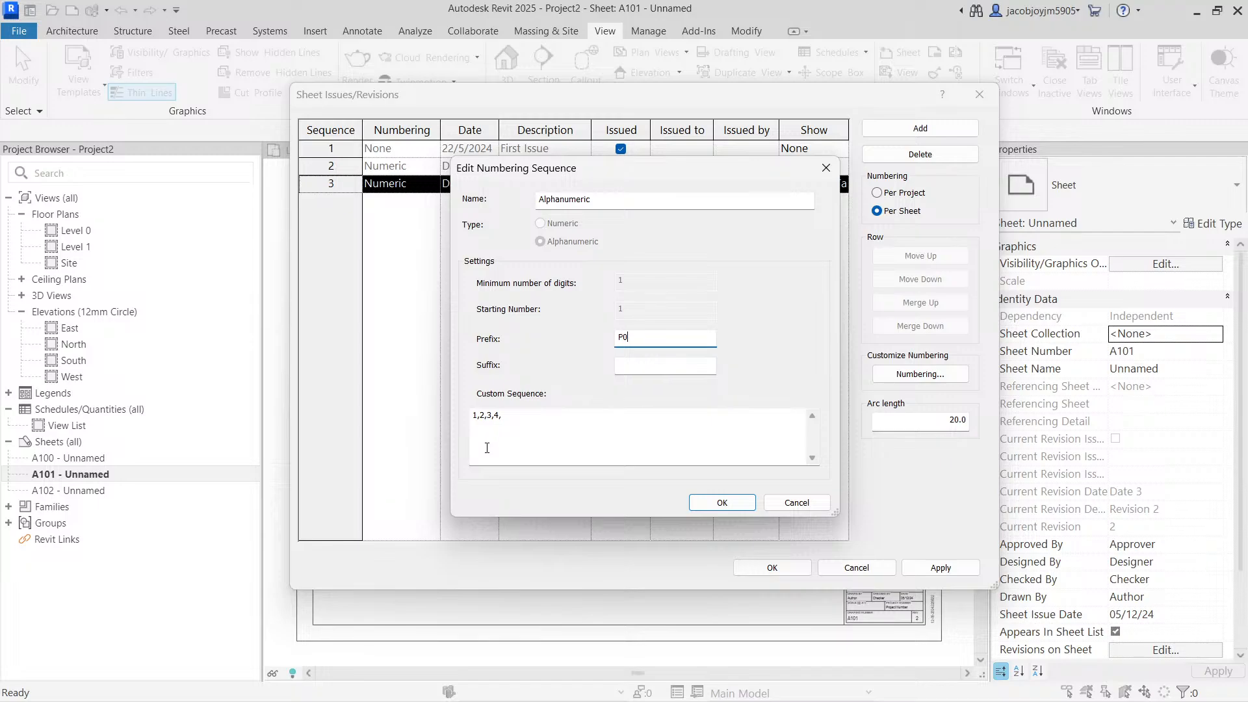
pyautogui.click(725, 501)
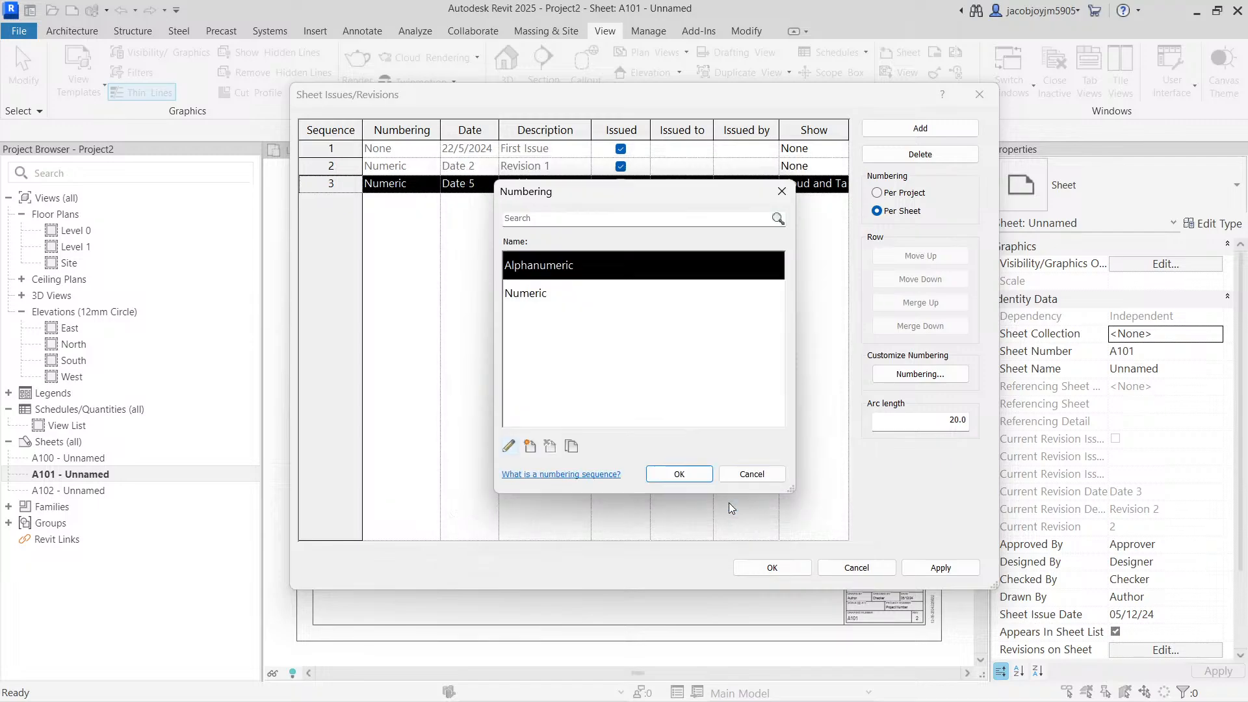
pyautogui.click(688, 473)
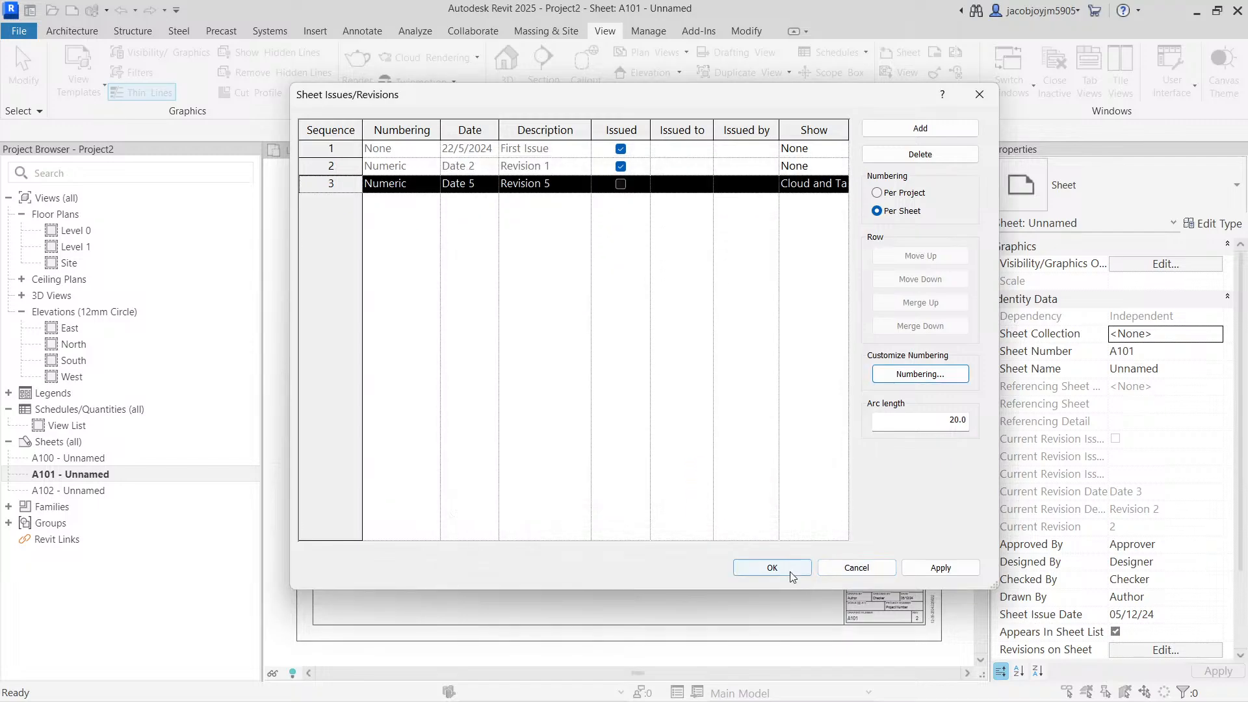
# - Apply the revision settings and inspect the revision schedule in the title block of sheet A101
pyautogui.click(772, 567)
pyautogui.scroll(5, 916, 428)
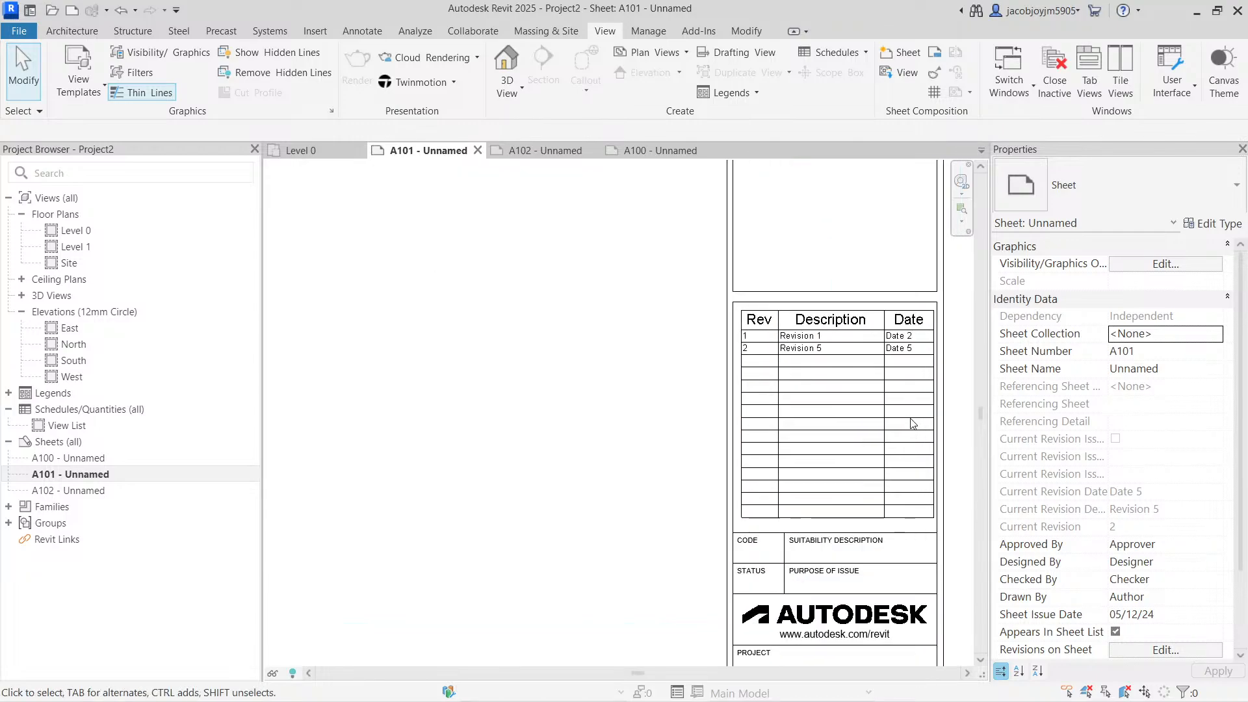
pyautogui.scroll(1, 913, 423)
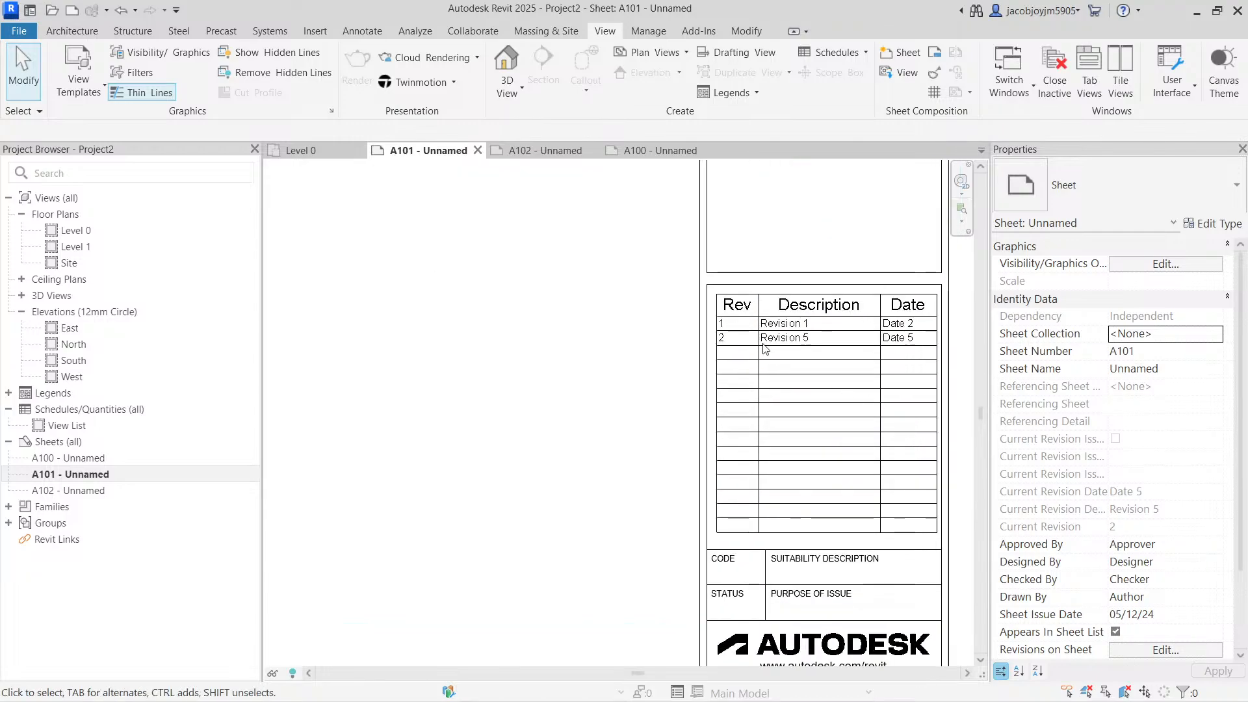
pyautogui.scroll(-2, 764, 349)
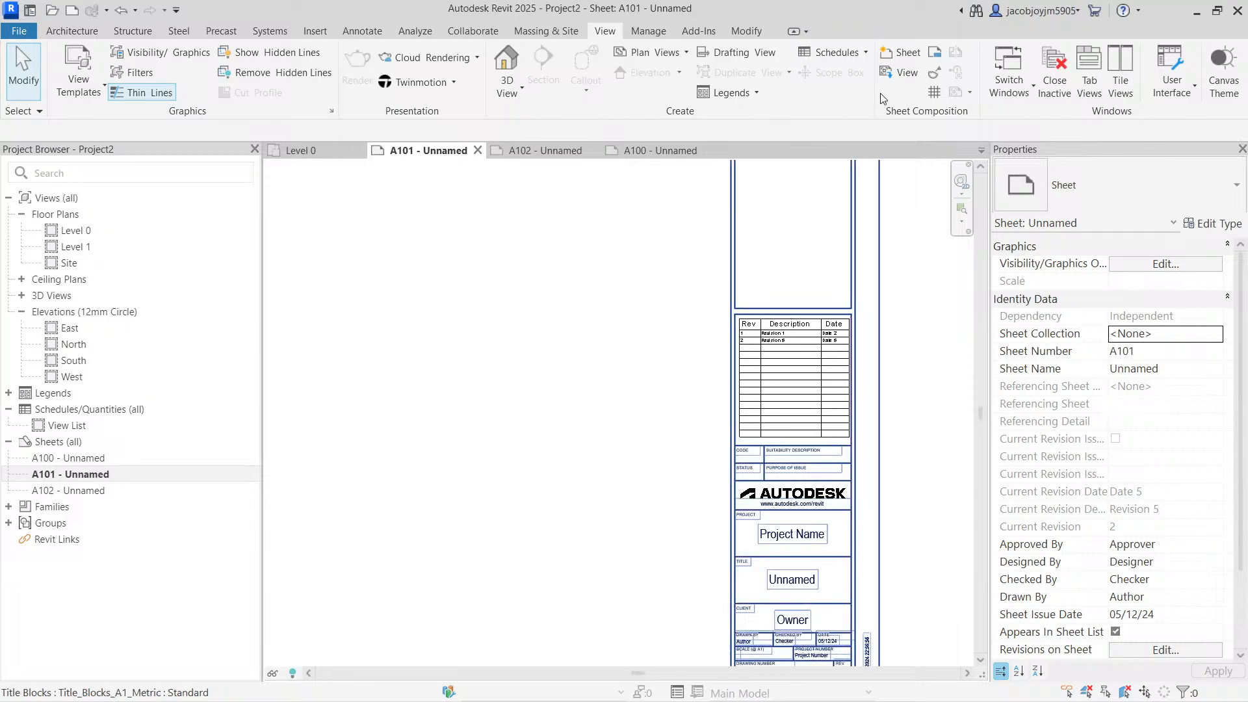
# - Reopen the Alphanumeric numbering sequence, replace its custom sequence with P01,P02,P03,P04, and save the numbering settings
pyautogui.click(933, 75)
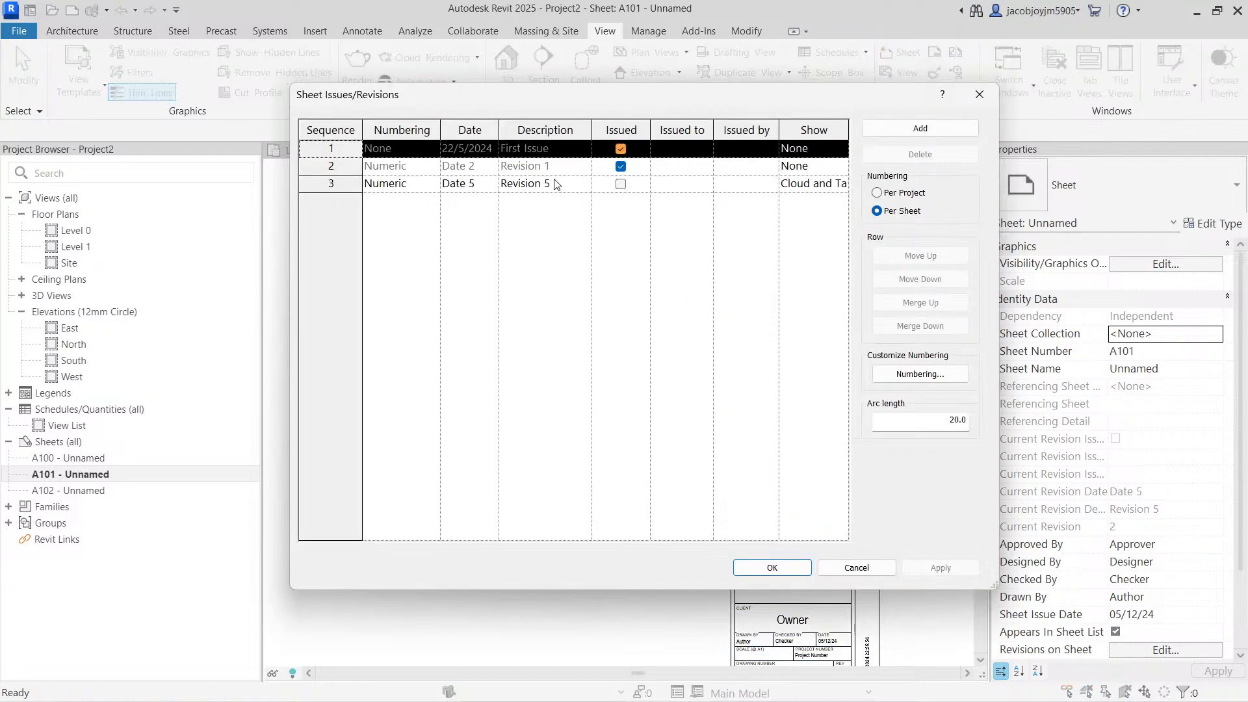
pyautogui.click(937, 379)
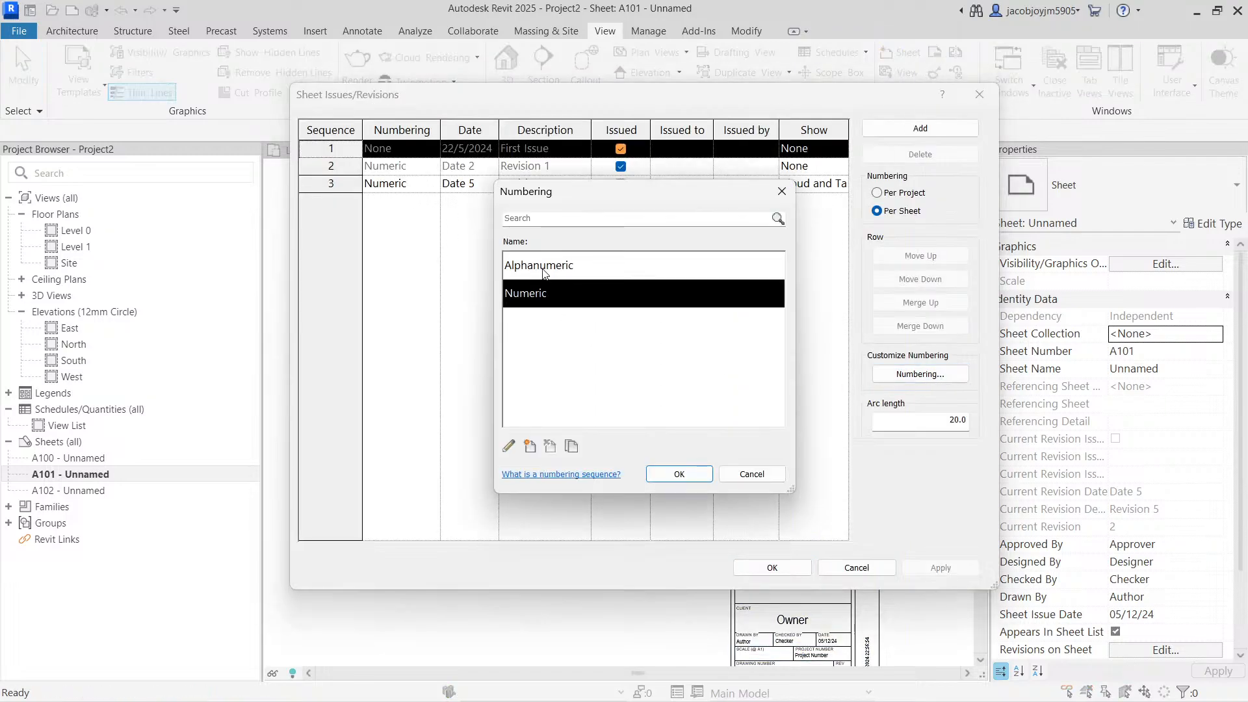
pyautogui.click(510, 447)
pyautogui.moveTo(516, 421); pyautogui.dragTo(394, 414)
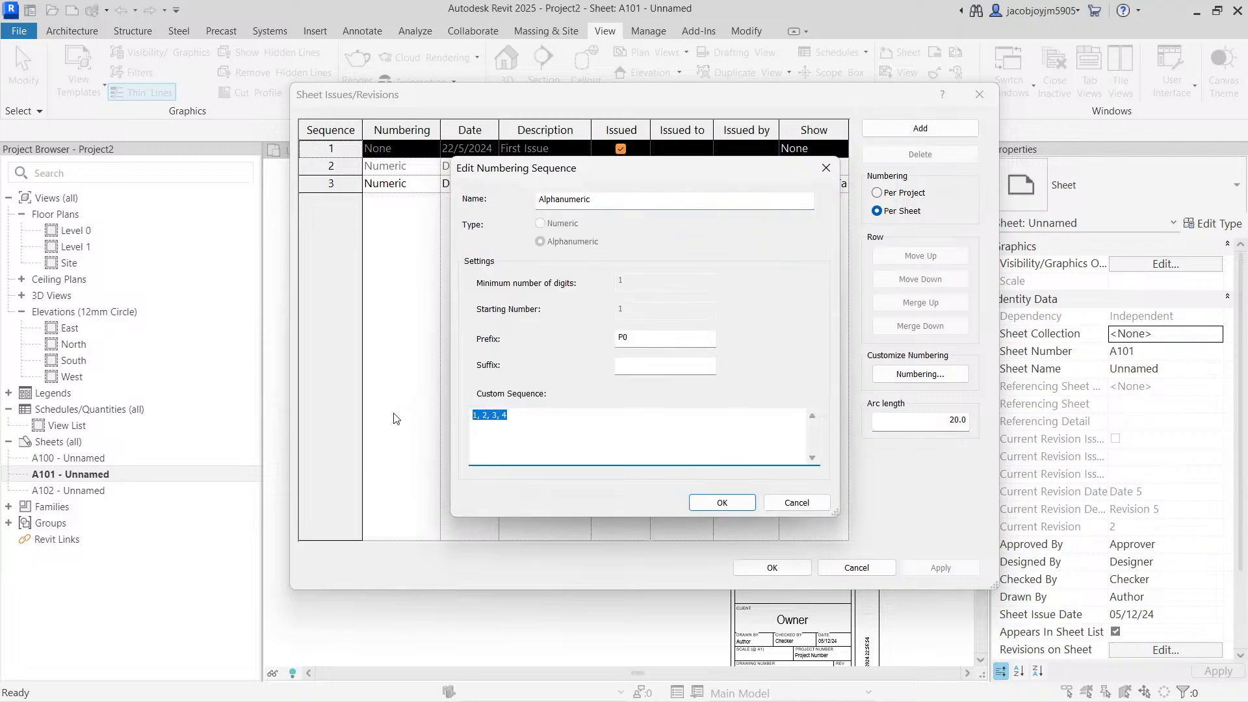
pyautogui.write('P0')
pyautogui.write('1,P02,P003')
pyautogui.write(',')
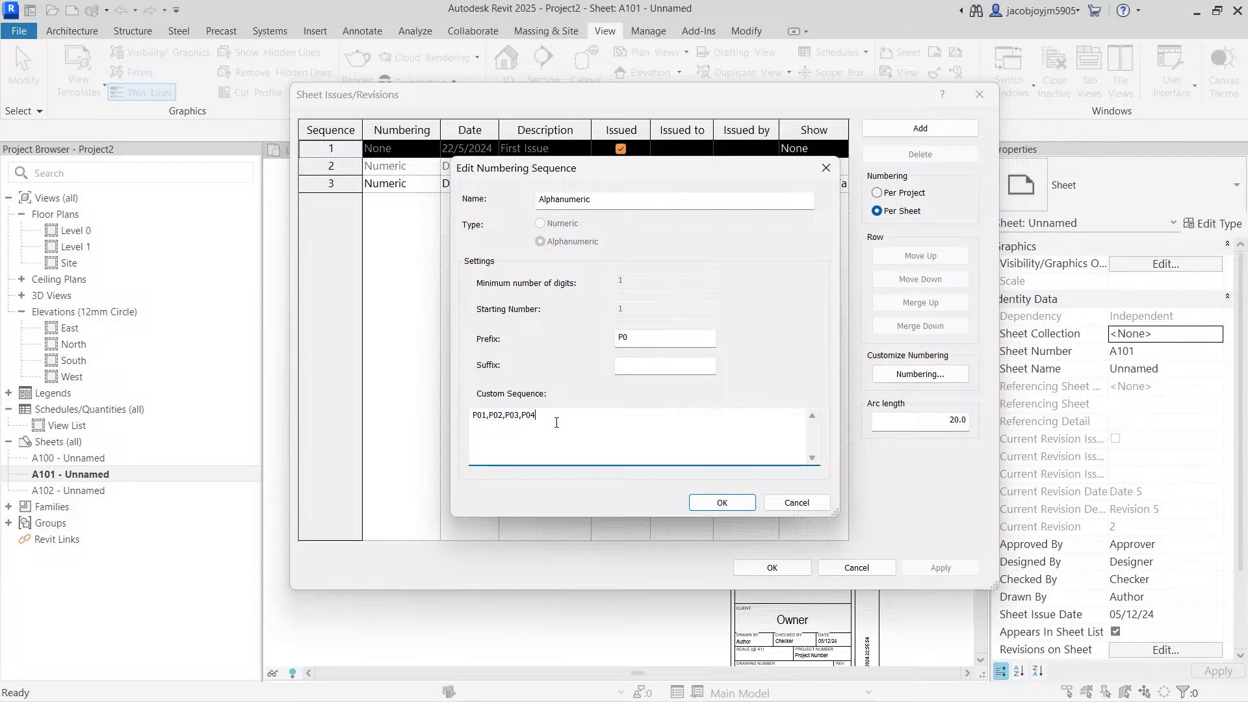
pyautogui.moveTo(557, 422); pyautogui.dragTo(439, 421)
pyautogui.click(725, 500)
pyautogui.click(675, 473)
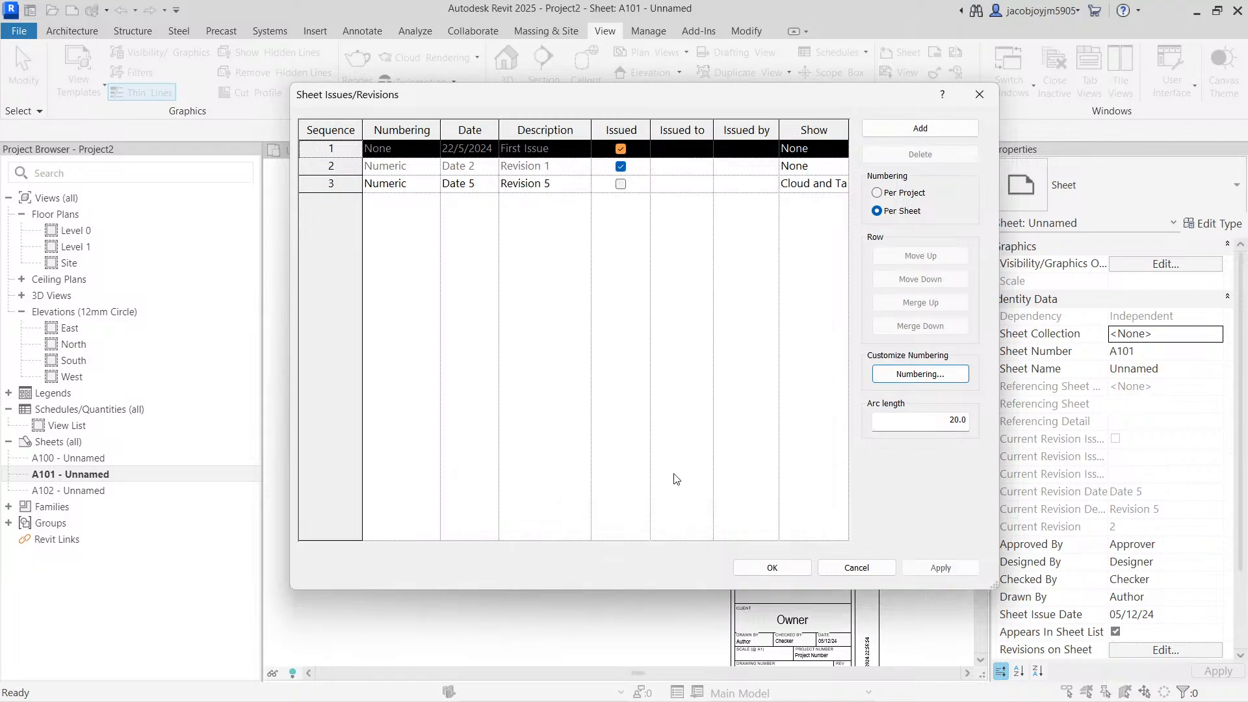
# - Set the numbering of Revision 5 to Alphanumeric
pyautogui.click(433, 184)
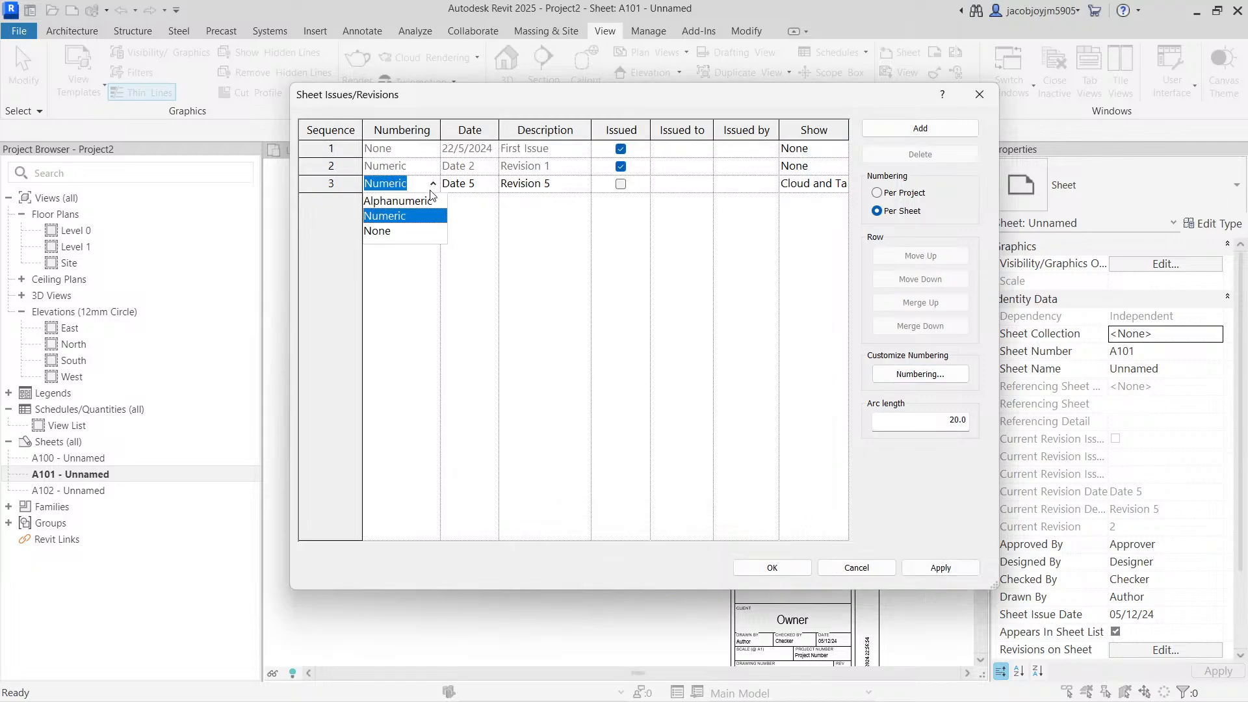
pyautogui.click(431, 199)
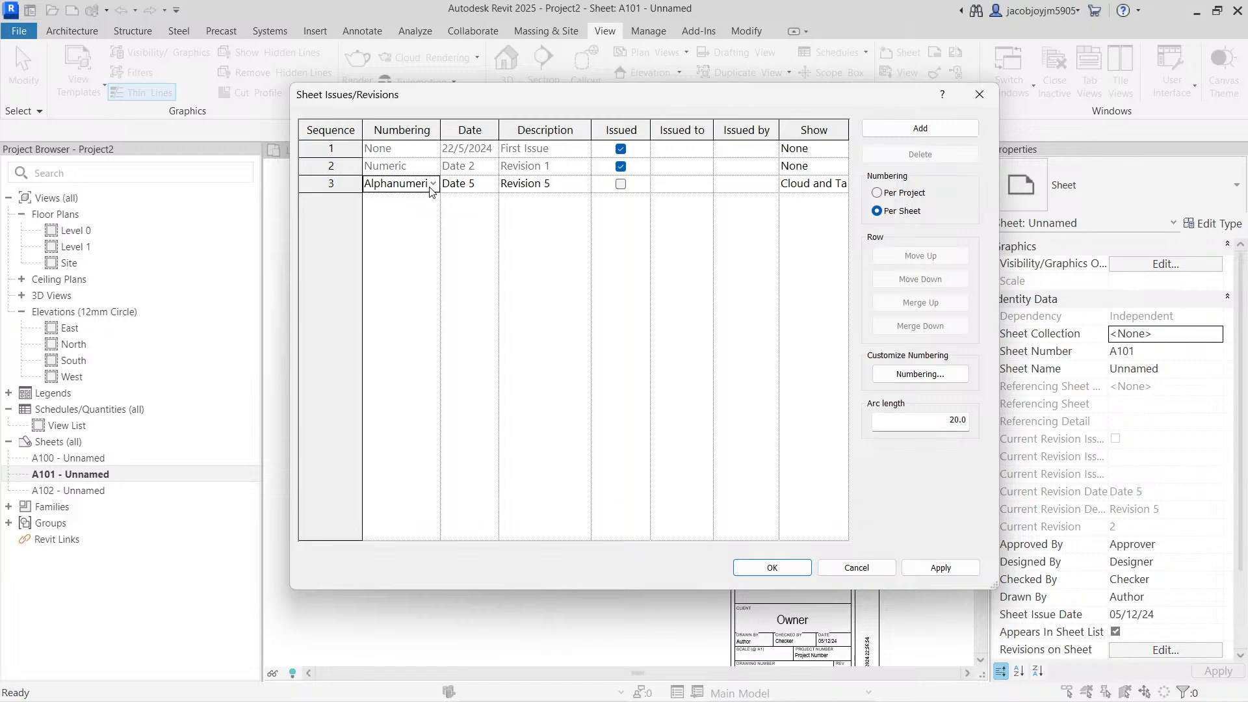
# - Clear the Issued status of Revision 1 and First Issue, set both numberings to Alphanumeric, and accept the revision settings
pyautogui.click(621, 166)
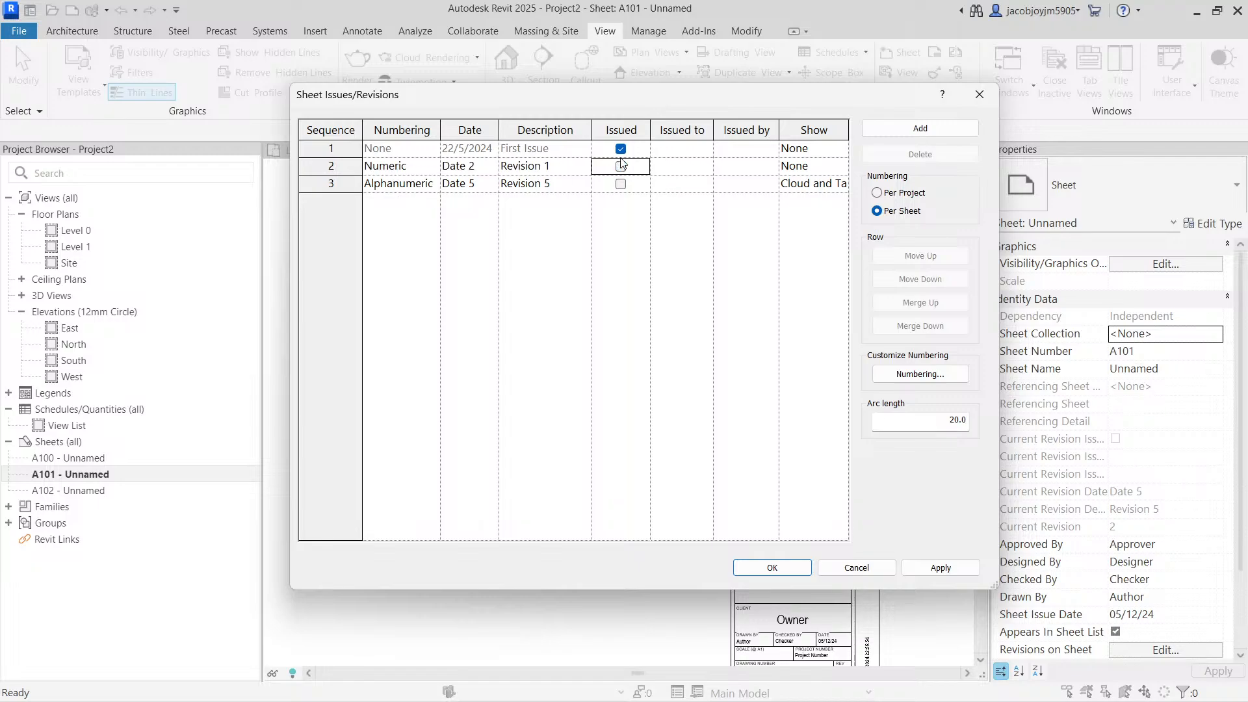
pyautogui.click(621, 149)
pyautogui.click(432, 165)
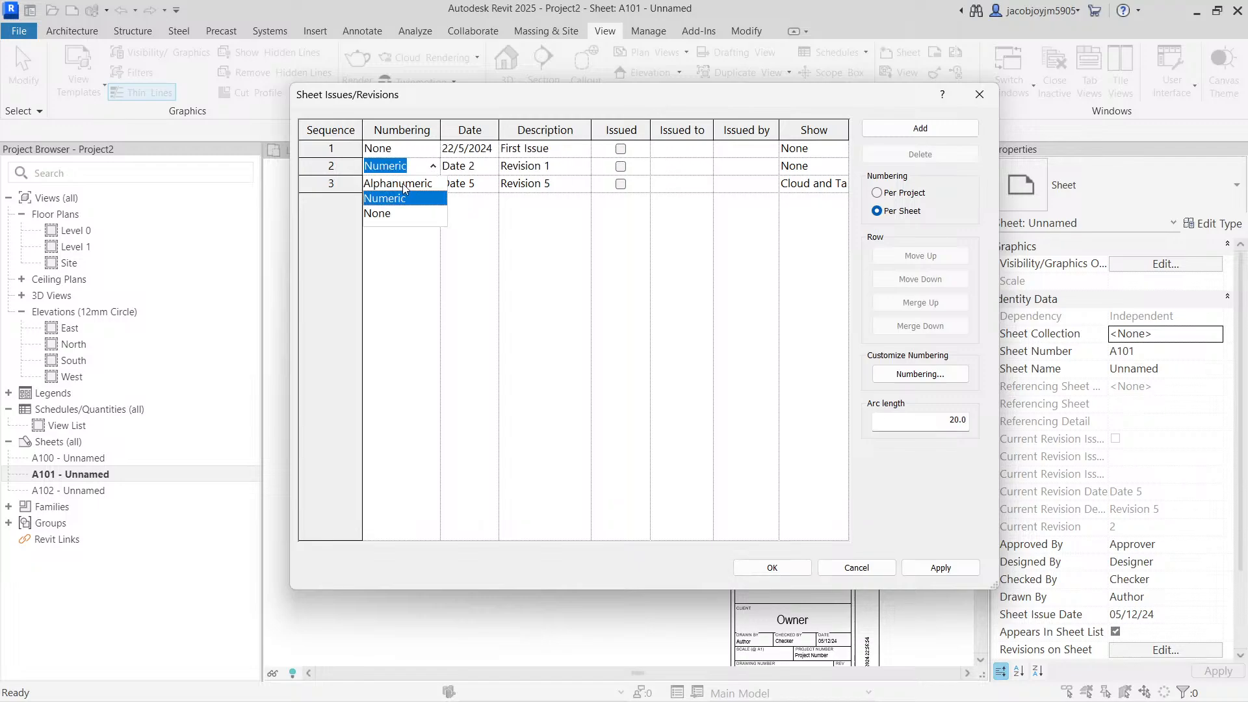
pyautogui.click(403, 184)
pyautogui.click(432, 148)
pyautogui.click(397, 166)
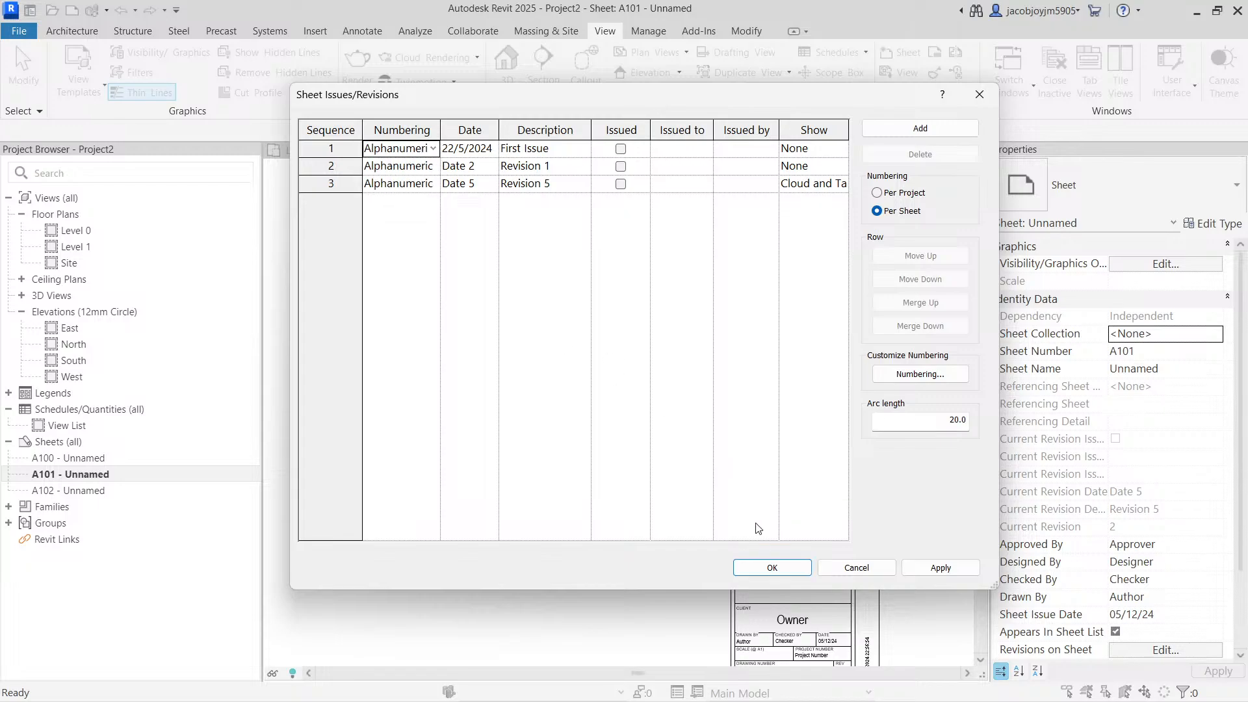
pyautogui.click(771, 567)
# - Replace the Alphanumeric numbering's custom sequence with 1,2,3,4,5 and save the numbering and revision settings
pyautogui.scroll(3, 747, 353)
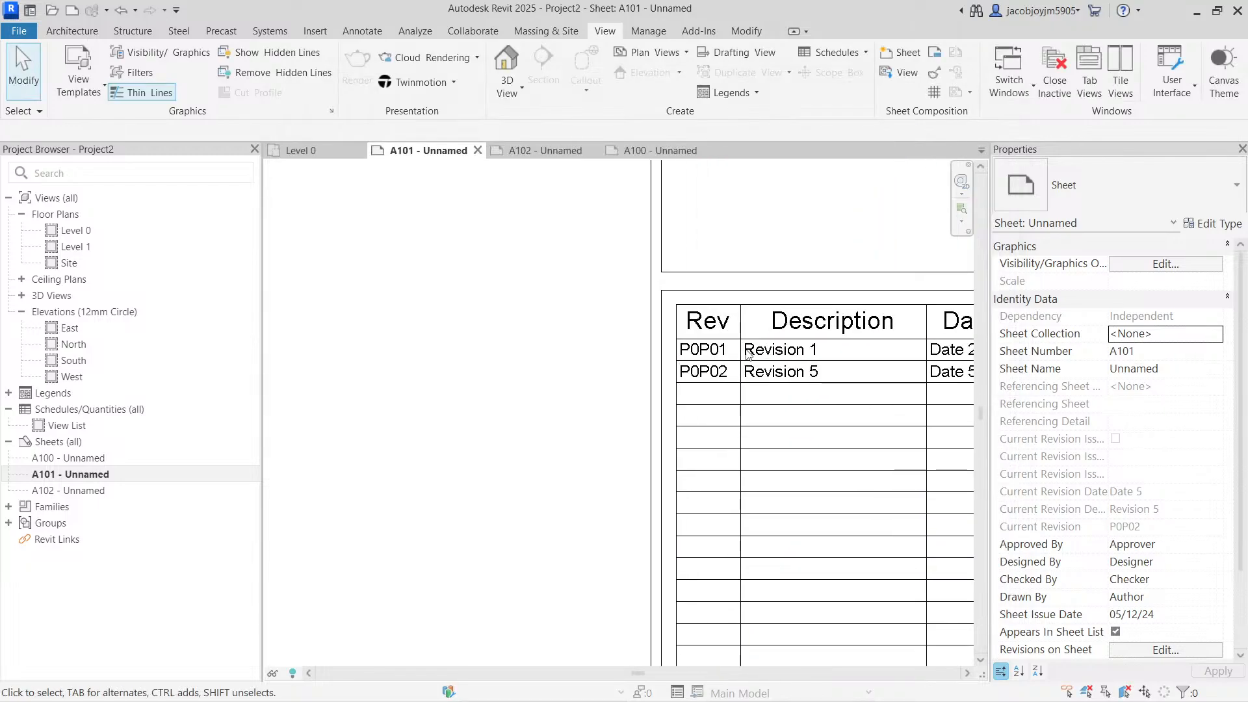
pyautogui.scroll(2, 748, 352)
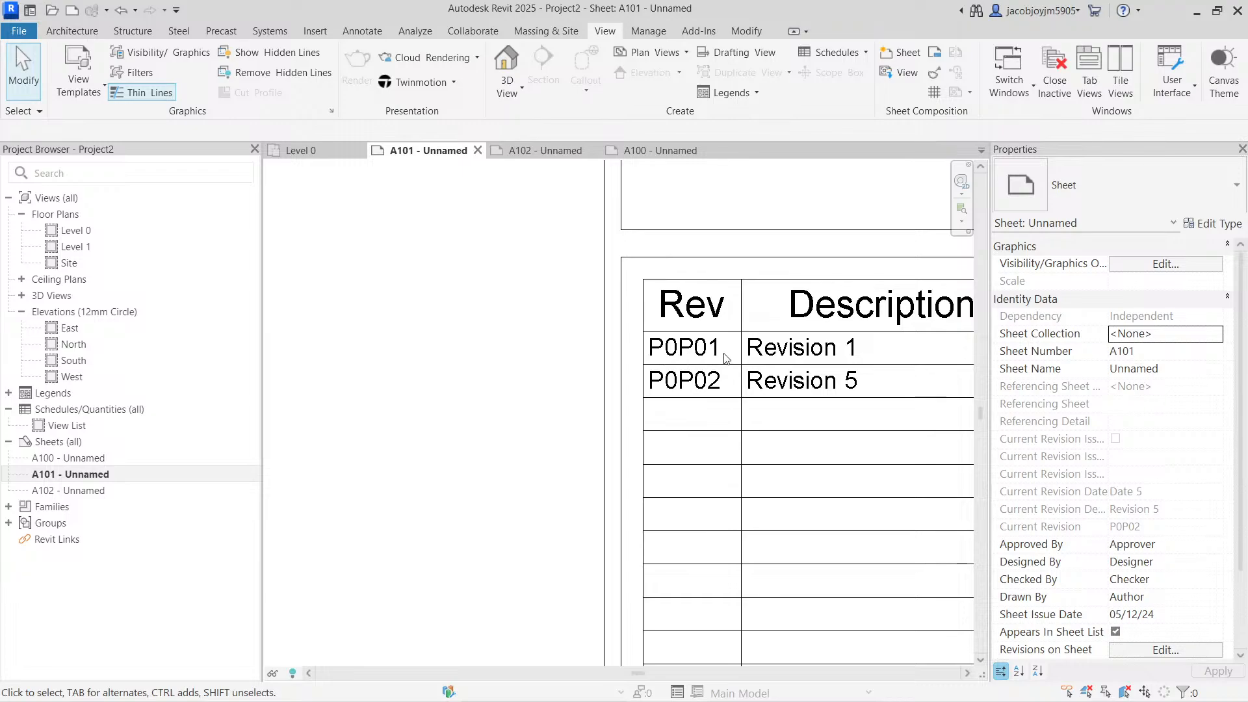
pyautogui.scroll(-2, 1039, 589)
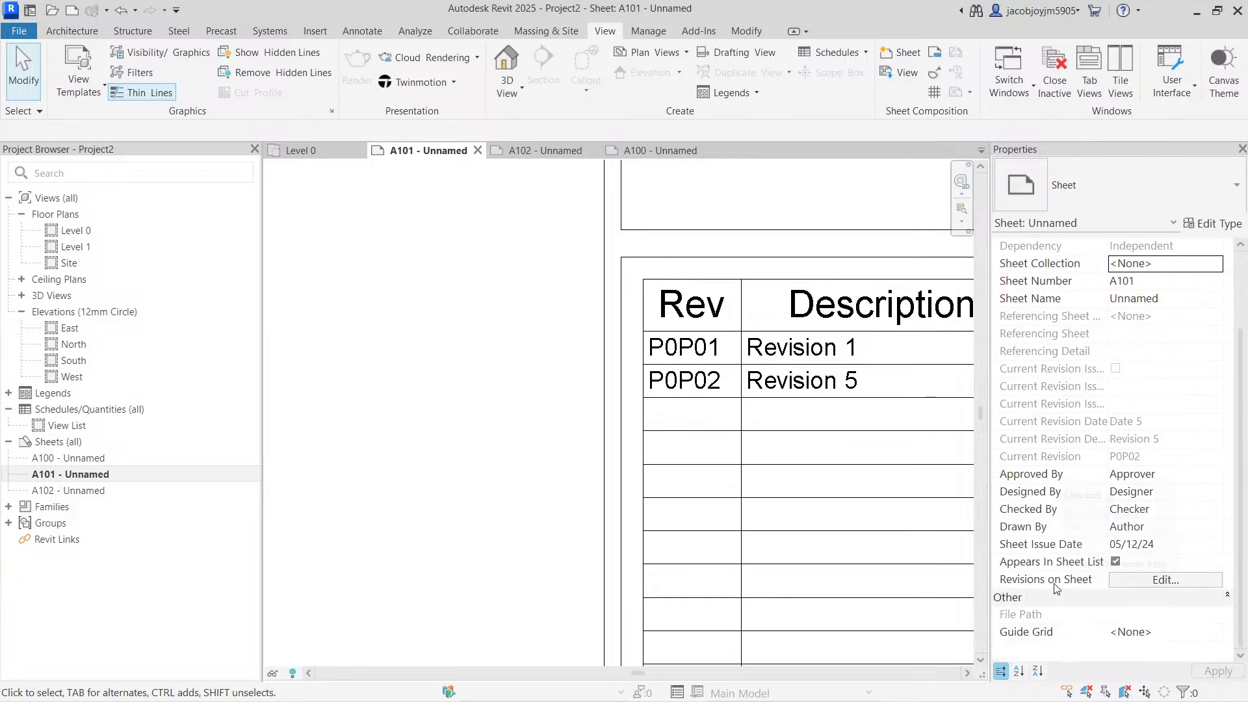
pyautogui.click(934, 74)
pyautogui.click(905, 374)
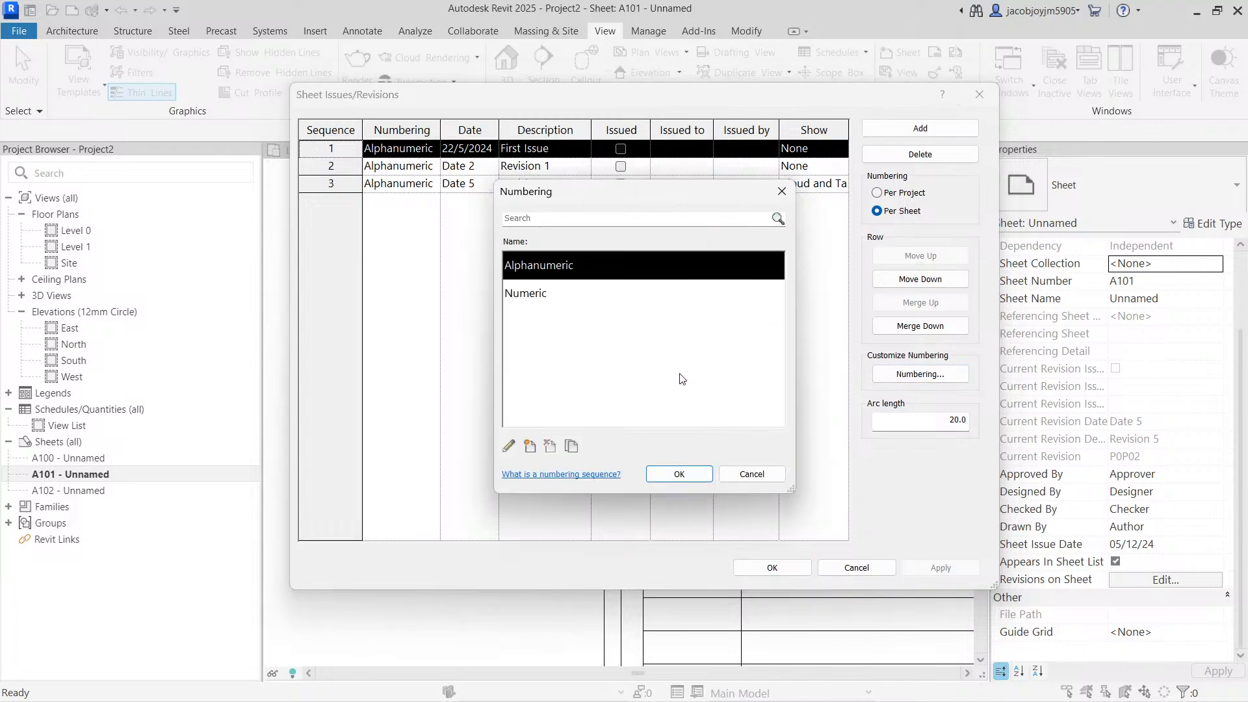
pyautogui.click(508, 446)
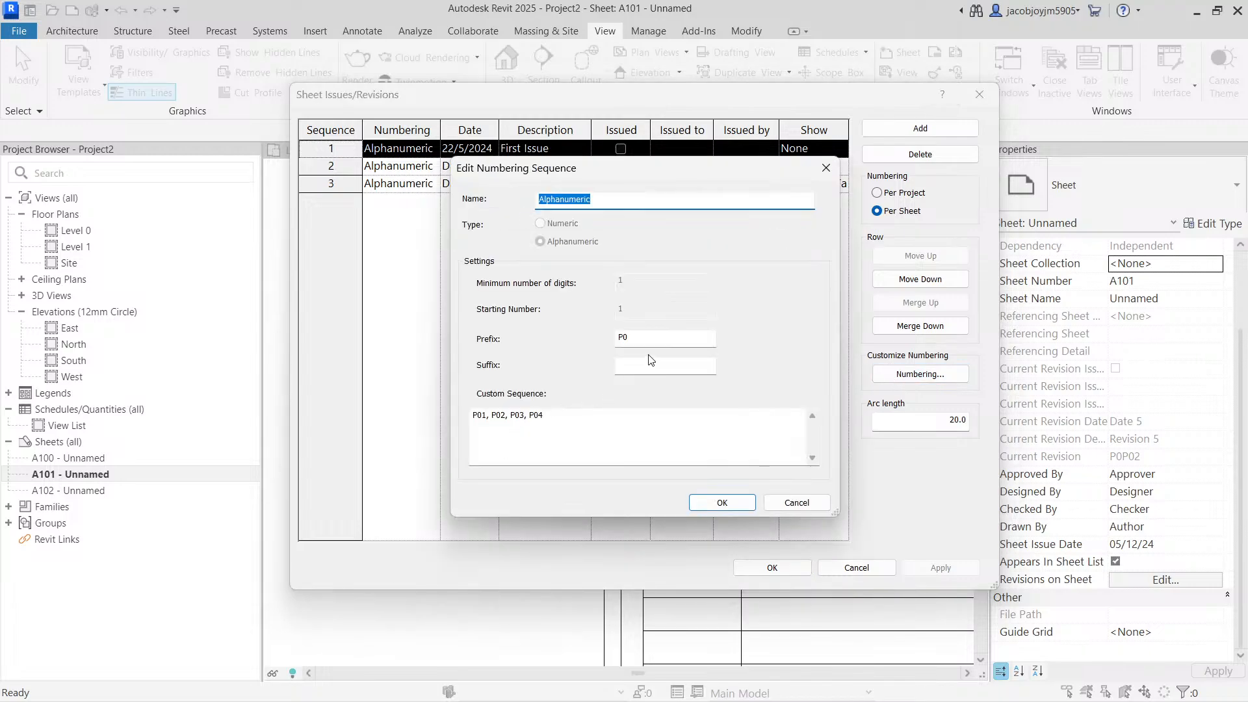
pyautogui.moveTo(483, 418); pyautogui.dragTo(470, 418)
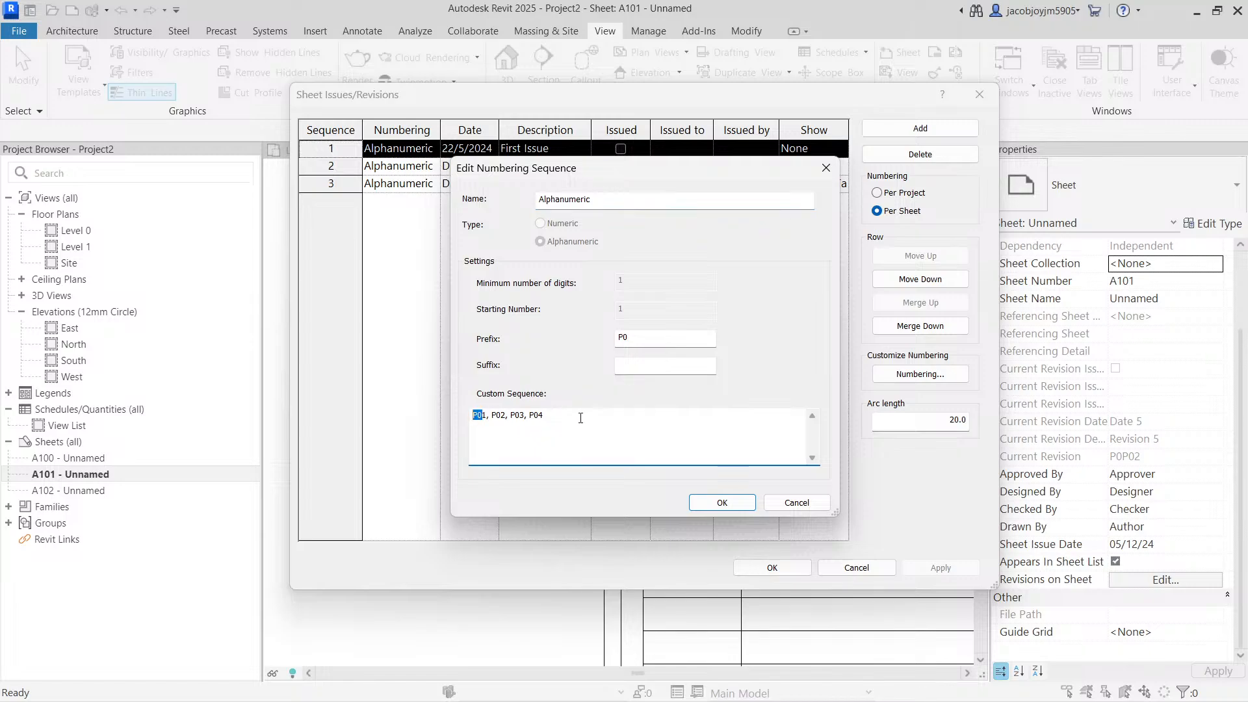
pyautogui.moveTo(580, 418); pyautogui.dragTo(367, 431)
pyautogui.write('1,2,3,4,5,')
pyautogui.click(722, 503)
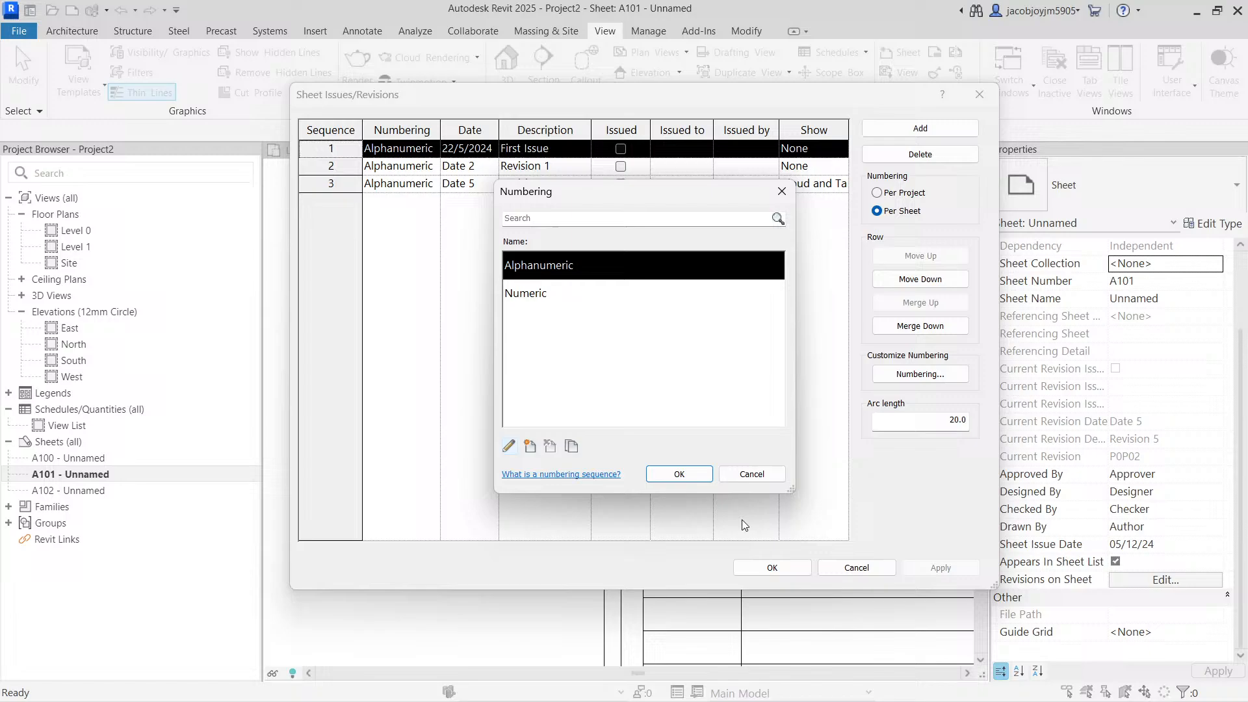
pyautogui.click(679, 474)
pyautogui.click(771, 568)
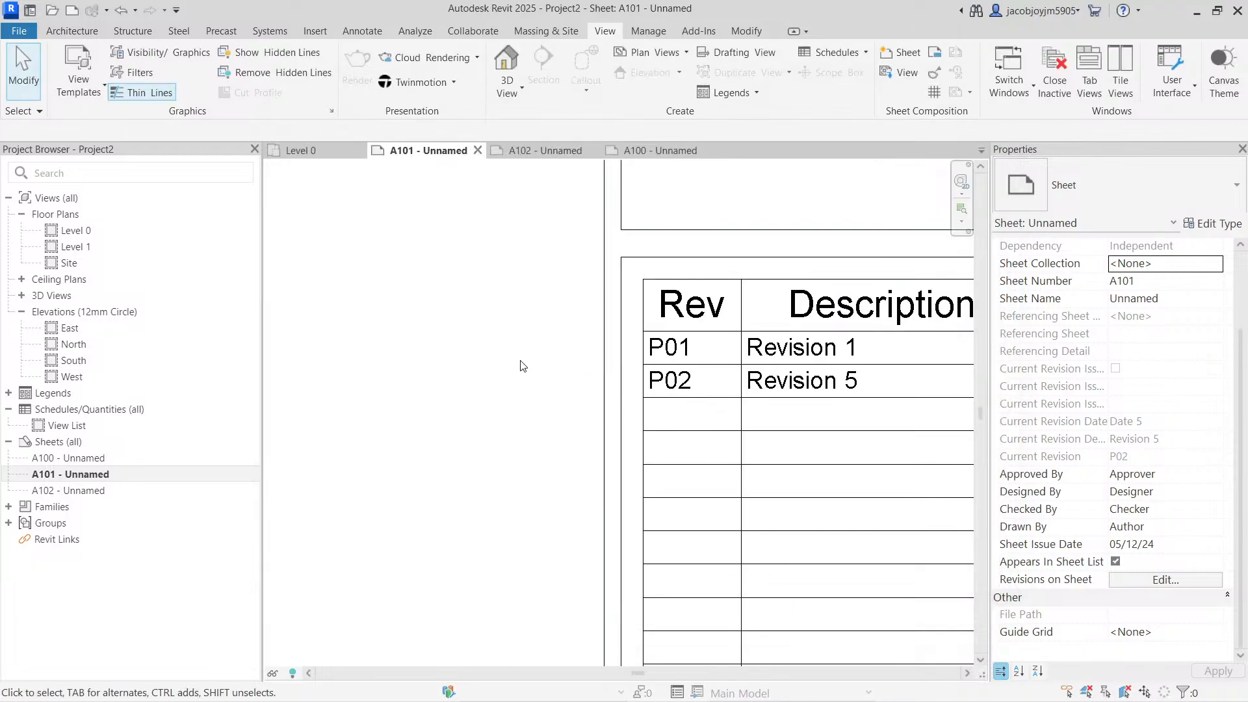
# - Reopen the sheet revision settings, examine the numbering and revision cloud arc length options, and close them
pyautogui.scroll(-2, 520, 360)
pyautogui.scroll(-2, 553, 414)
pyautogui.click(935, 74)
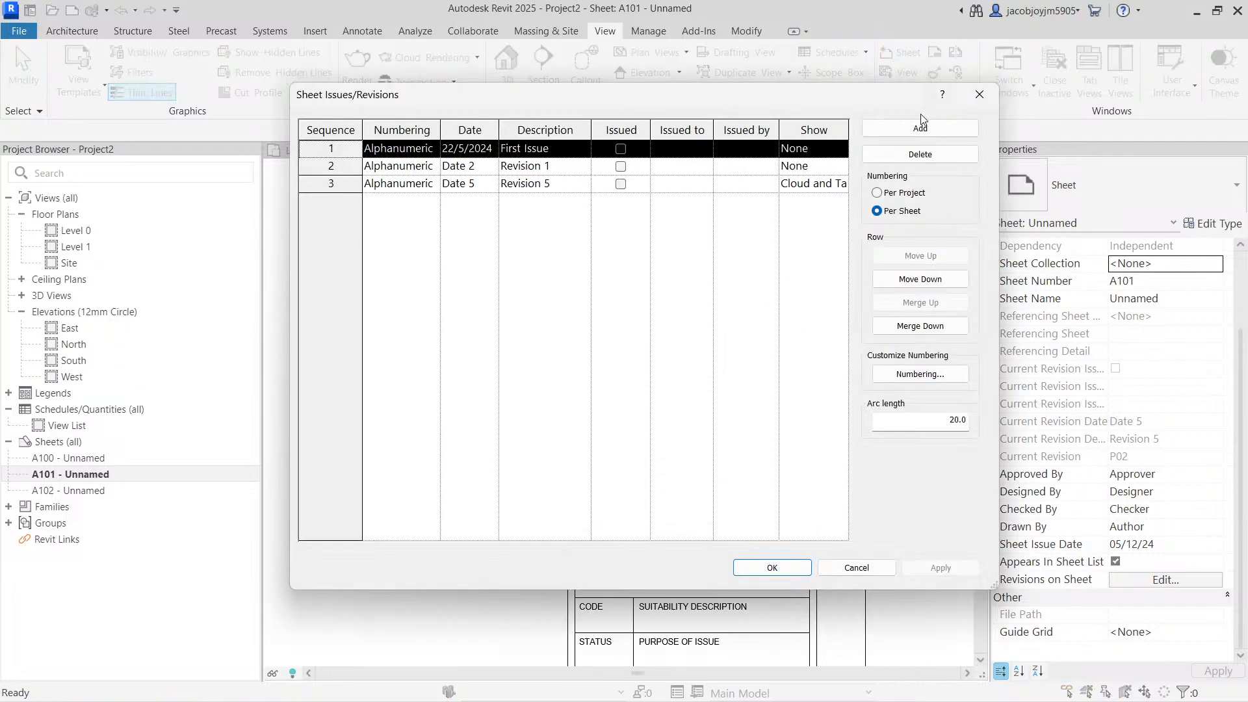
pyautogui.moveTo(641, 97); pyautogui.dragTo(610, 119)
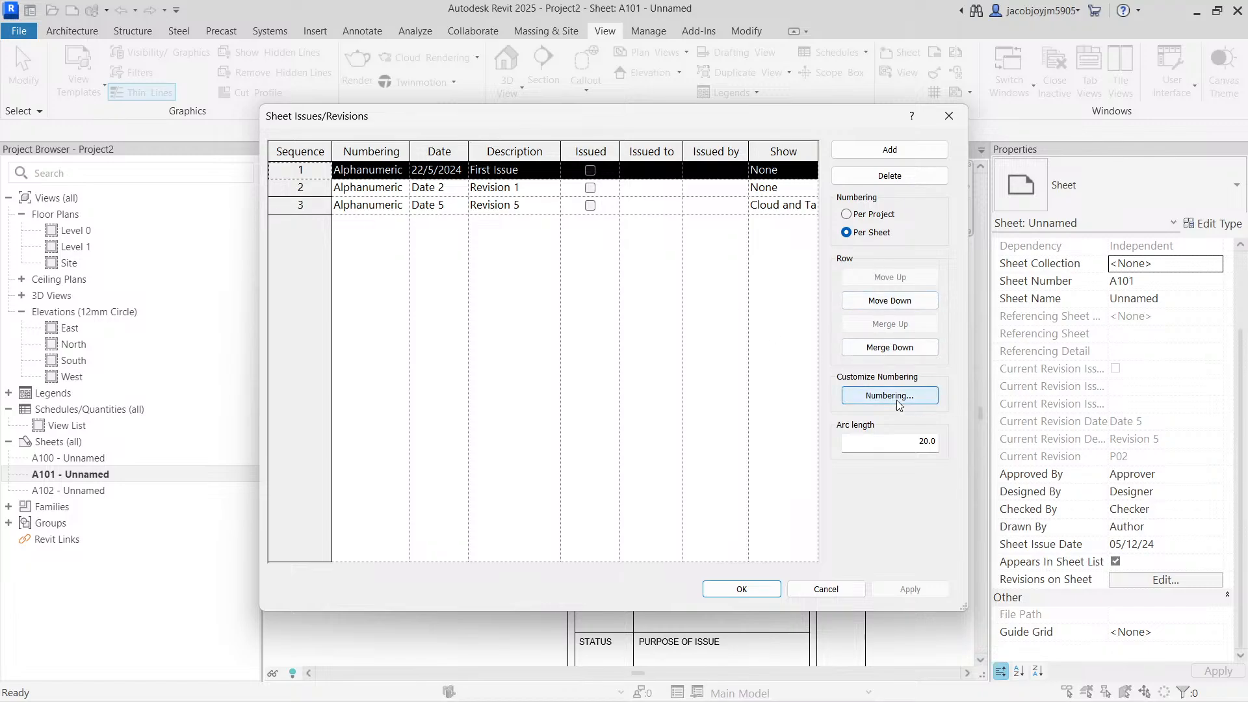
pyautogui.click(908, 449)
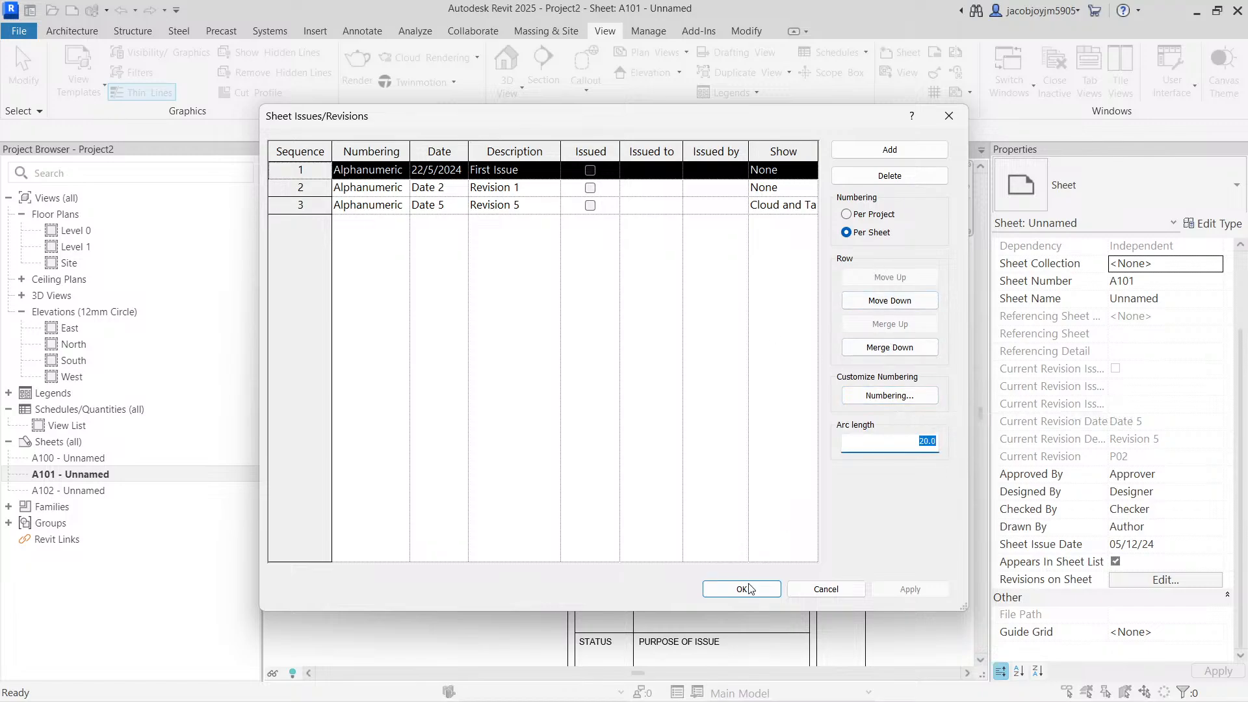
pyautogui.click(746, 588)
# - Draw a rectangular revision cloud for Seq. 3 - Revision 5 near the middle of sheet A101 and finish the sketch
pyautogui.middleClick(842, 381)
pyautogui.middleClick(842, 380)
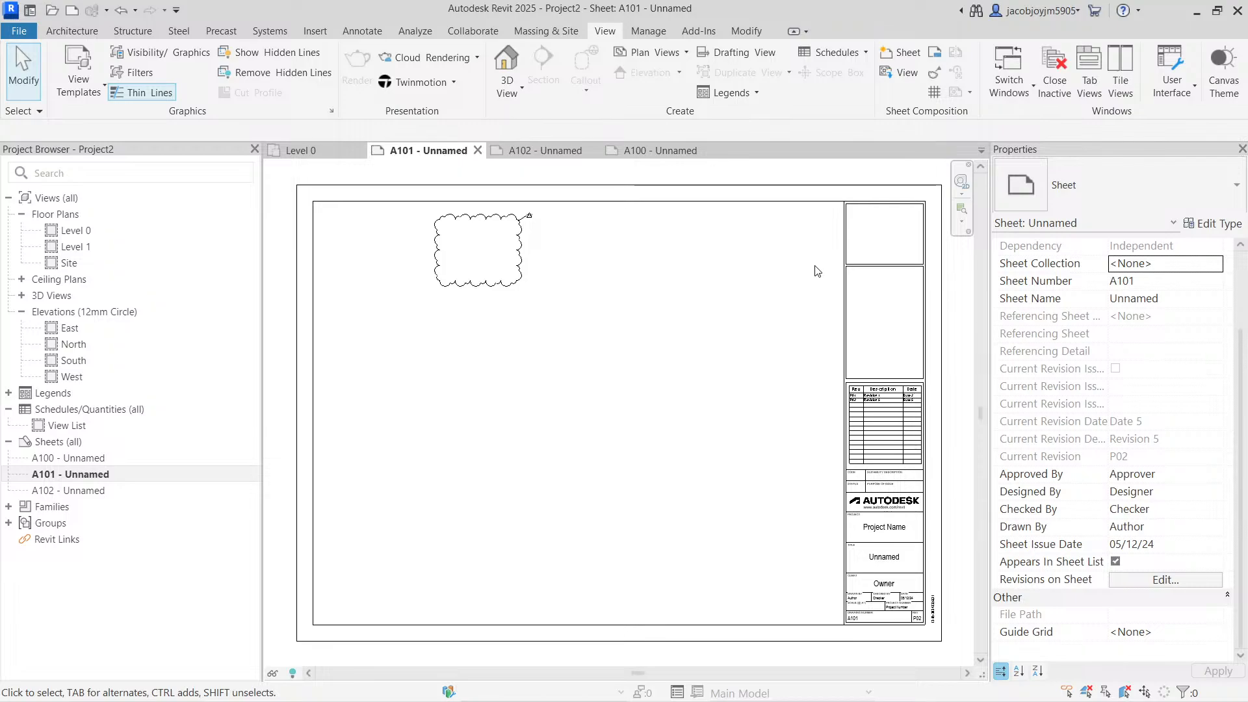
pyautogui.click(375, 37)
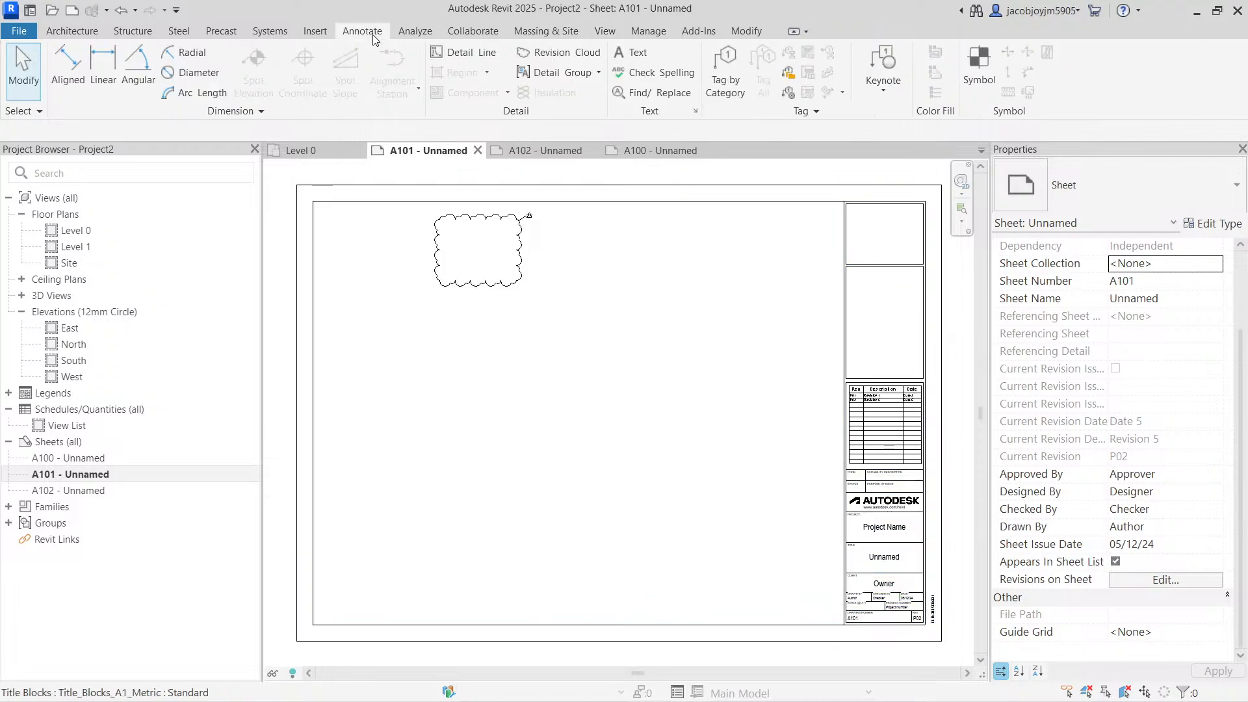
pyautogui.click(558, 52)
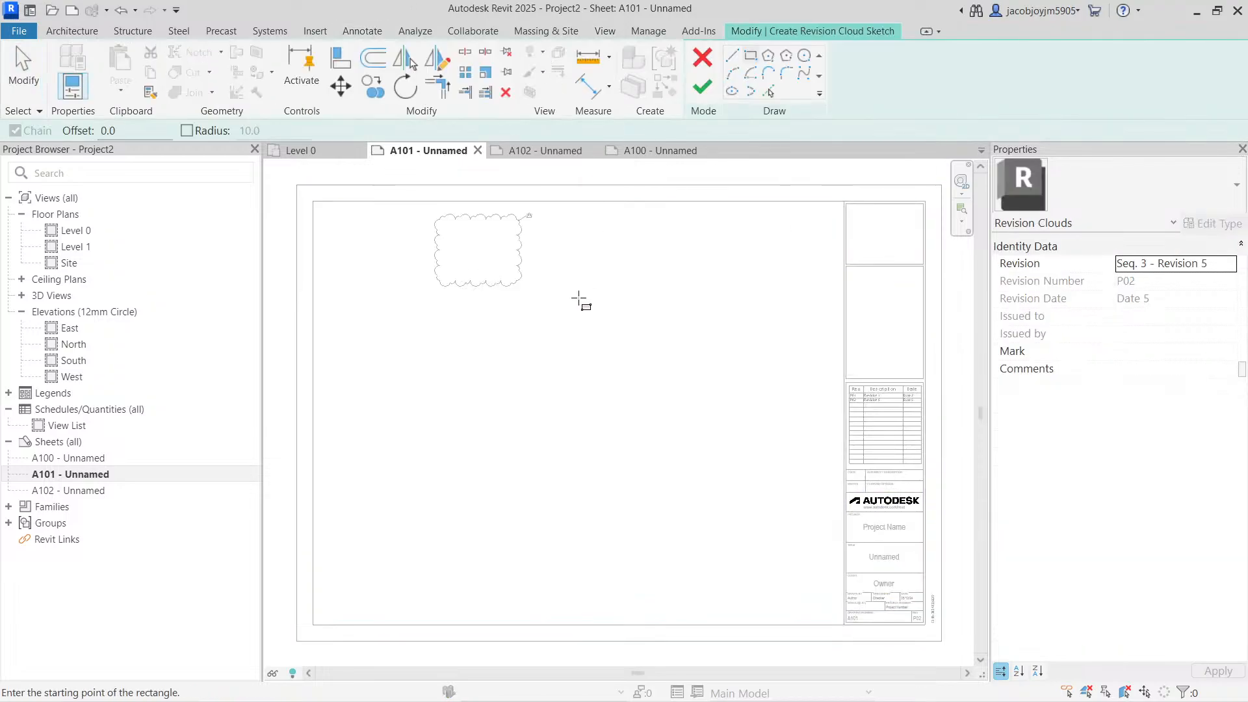
pyautogui.click(686, 361)
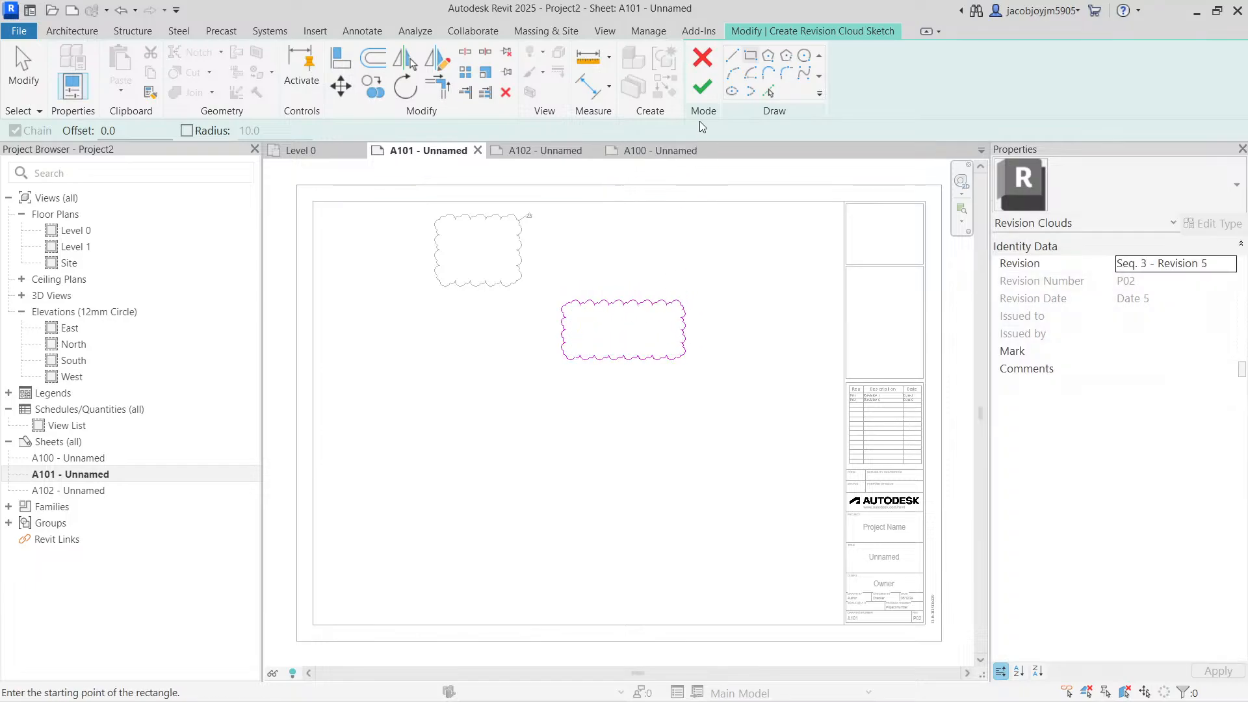
pyautogui.click(703, 86)
pyautogui.click(674, 317)
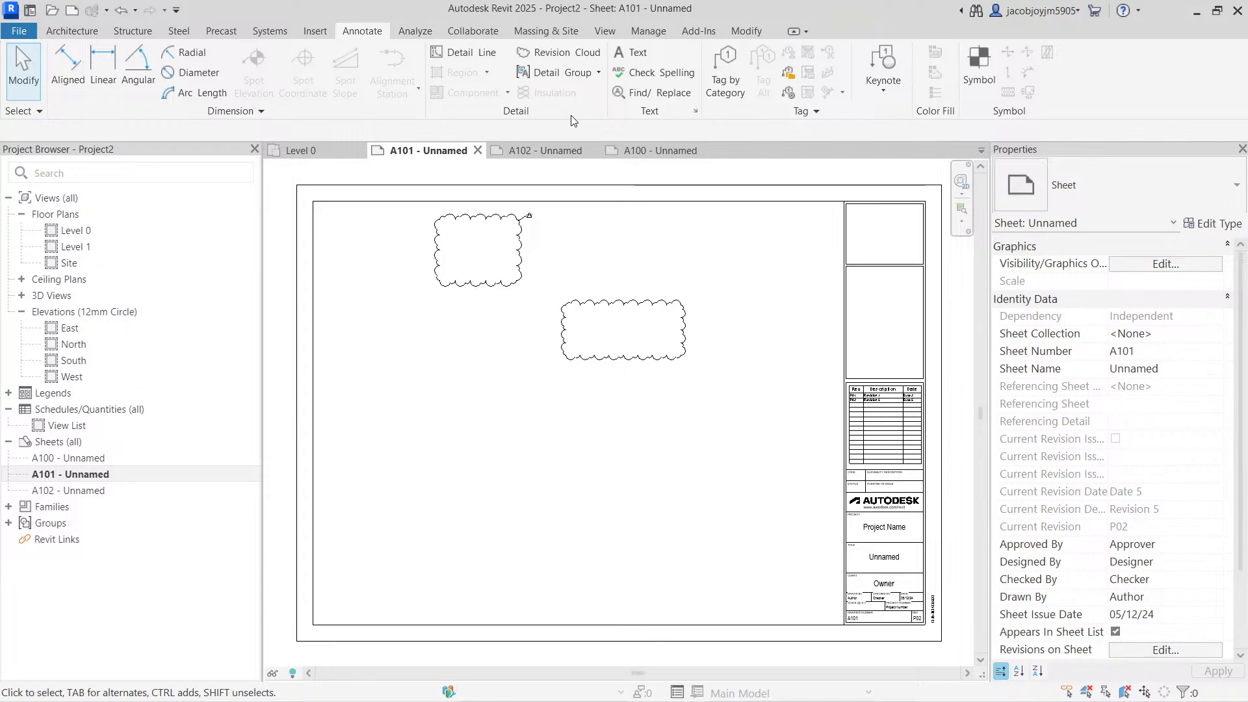
# - Tag the new revision cloud at its upper-right corner with a leader and inspect how the tag's number fits its triangle
pyautogui.click(725, 72)
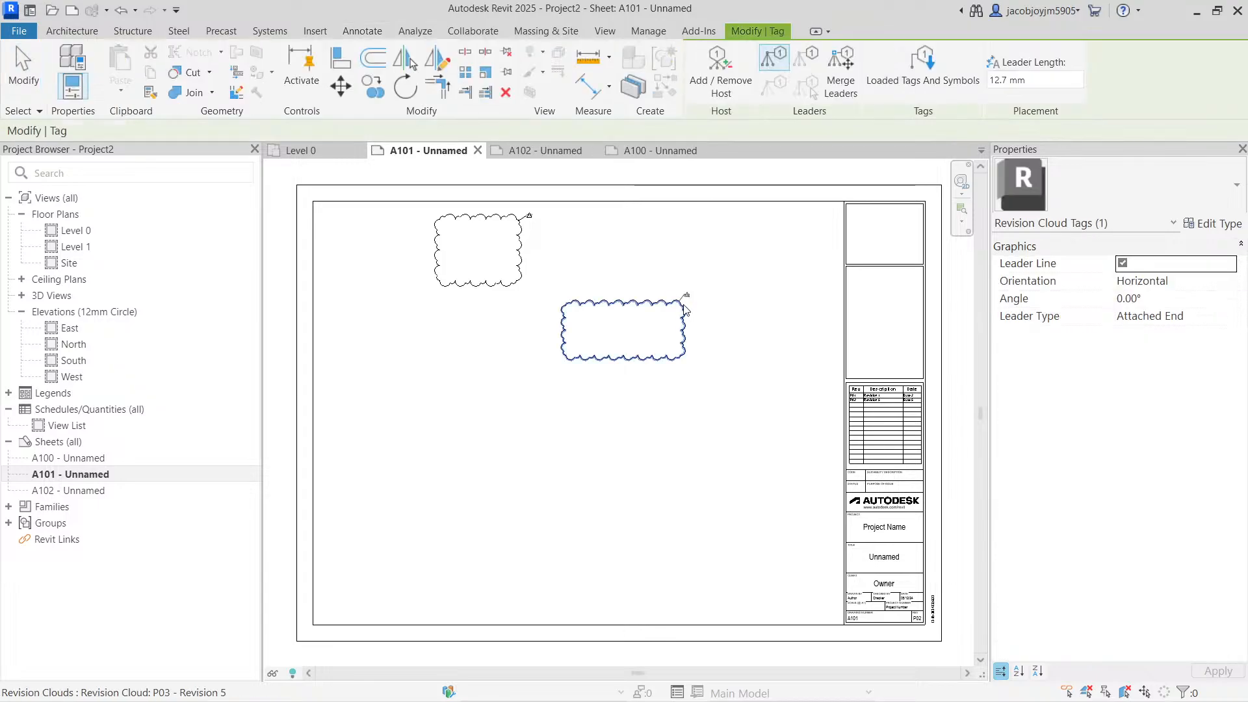
pyautogui.scroll(5, 679, 310)
pyautogui.click(677, 311)
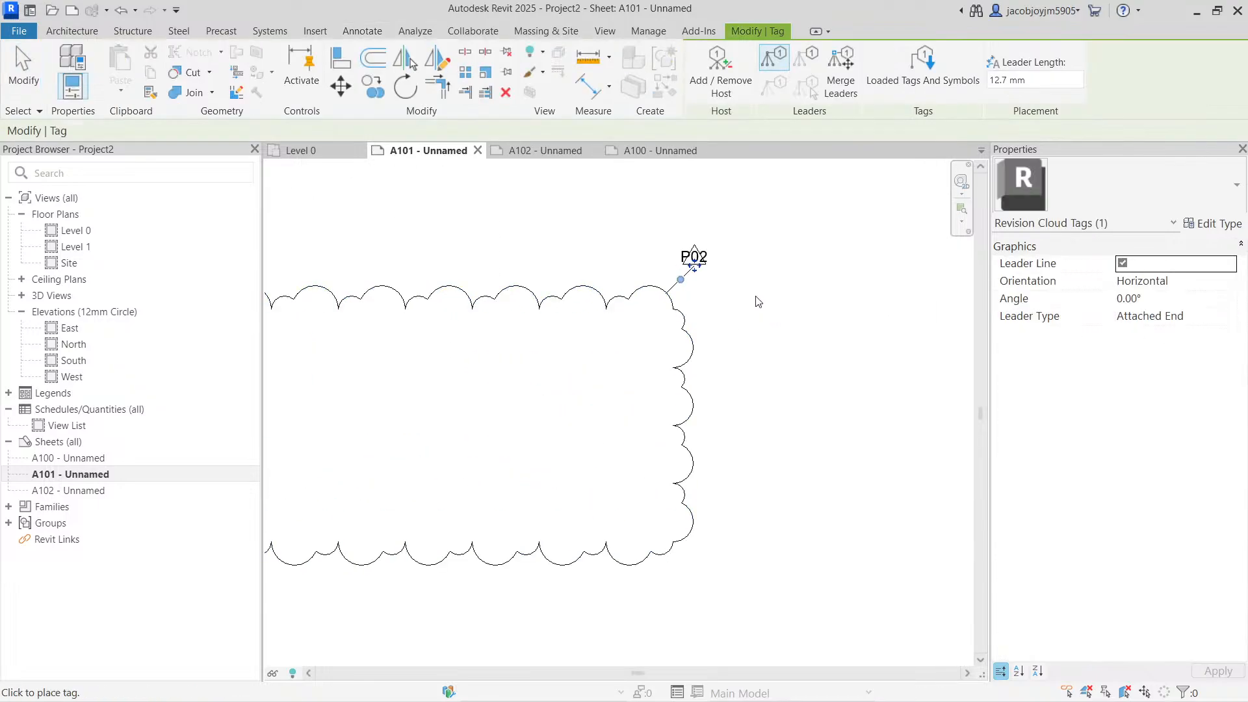
pyautogui.press('Escape')
pyautogui.press('Escape')
pyautogui.scroll(3, 697, 268)
pyautogui.scroll(2, 697, 268)
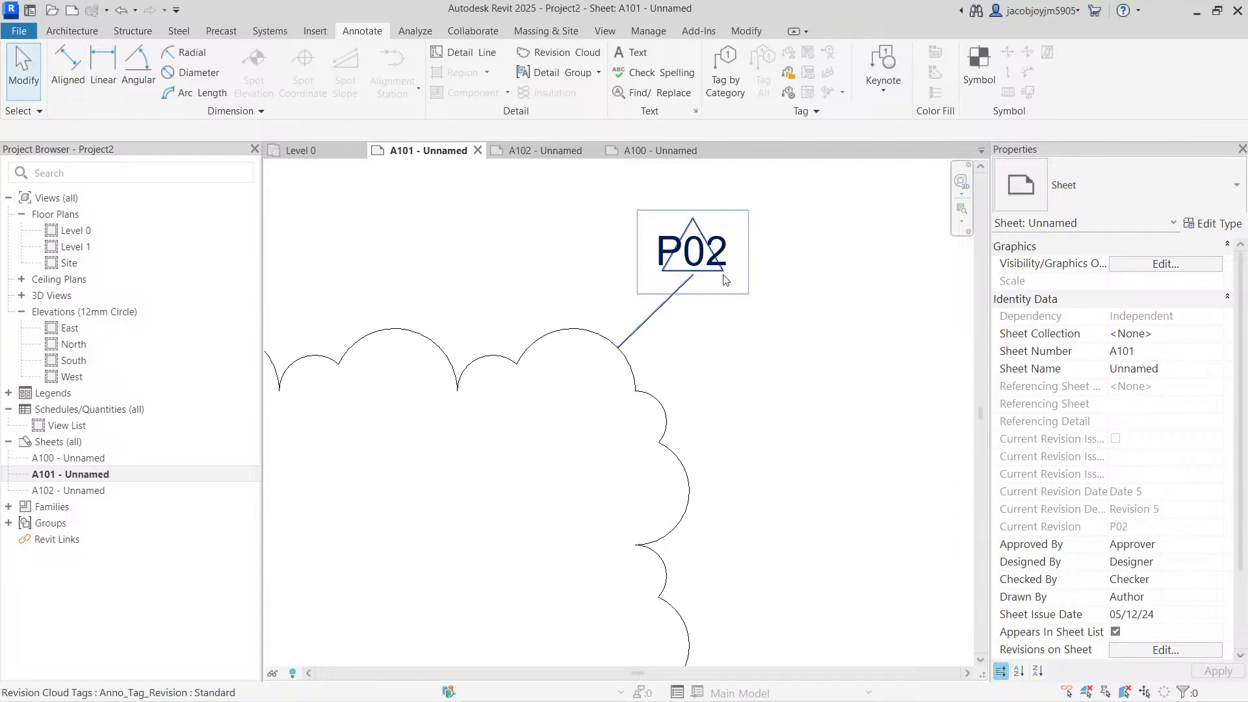
pyautogui.click(695, 263)
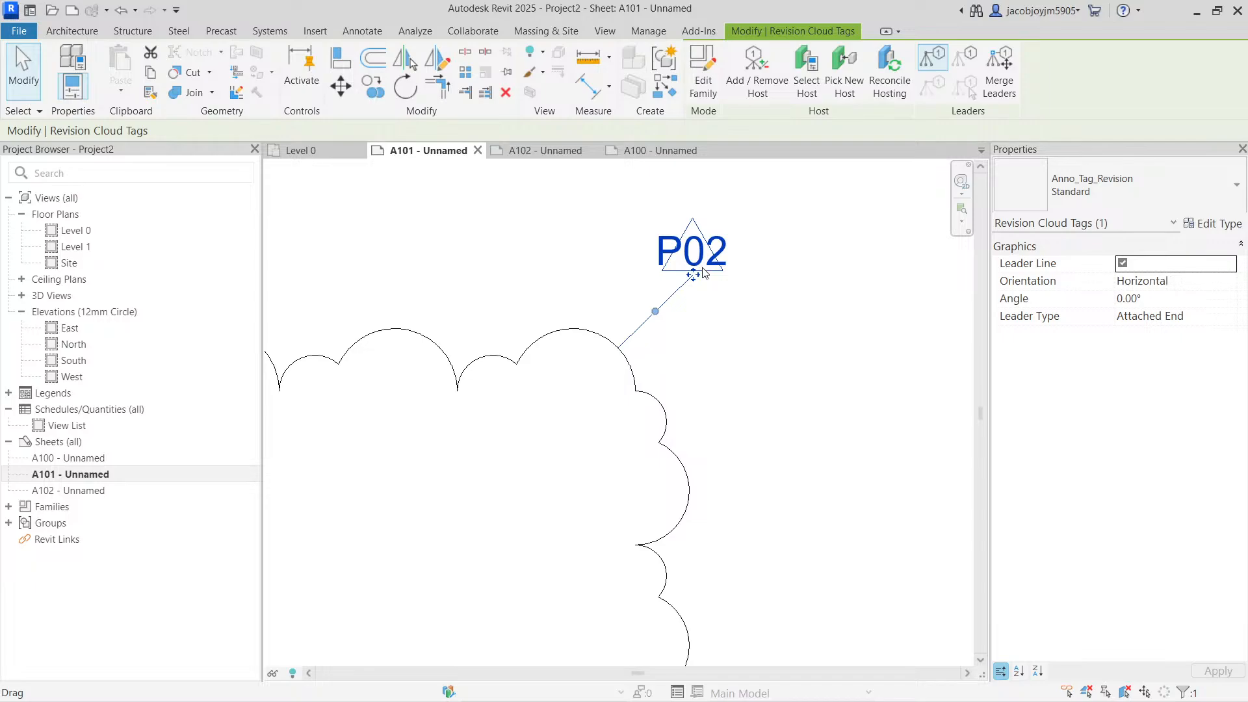
pyautogui.press('Escape')
# - Start loading a family and browse to the Annotations folder of the family library
pyautogui.click(319, 31)
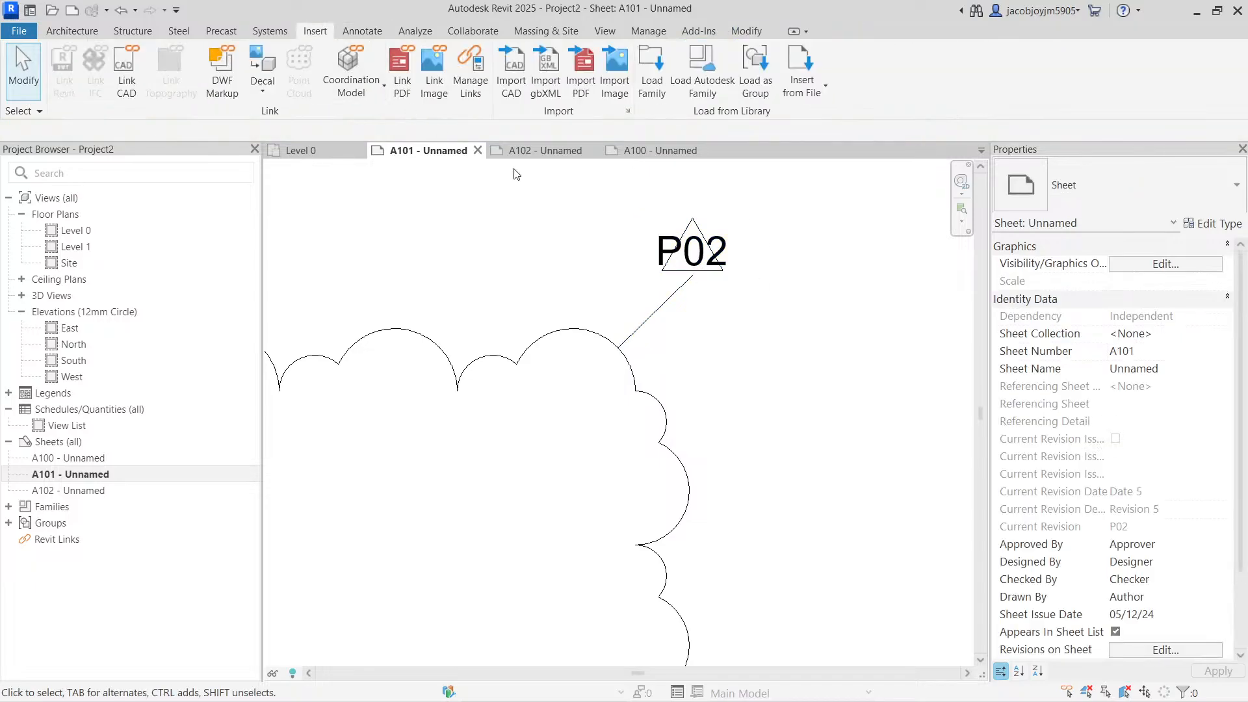
pyautogui.click(651, 69)
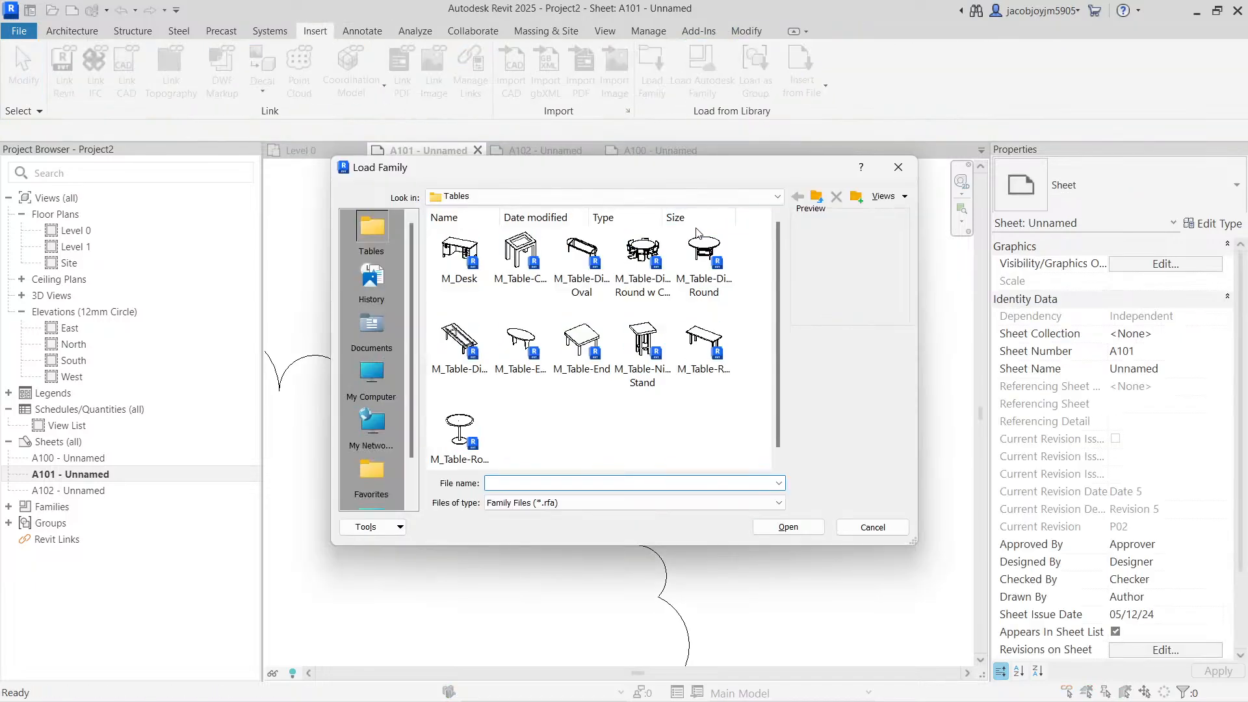
pyautogui.click(816, 196)
pyautogui.click(817, 197)
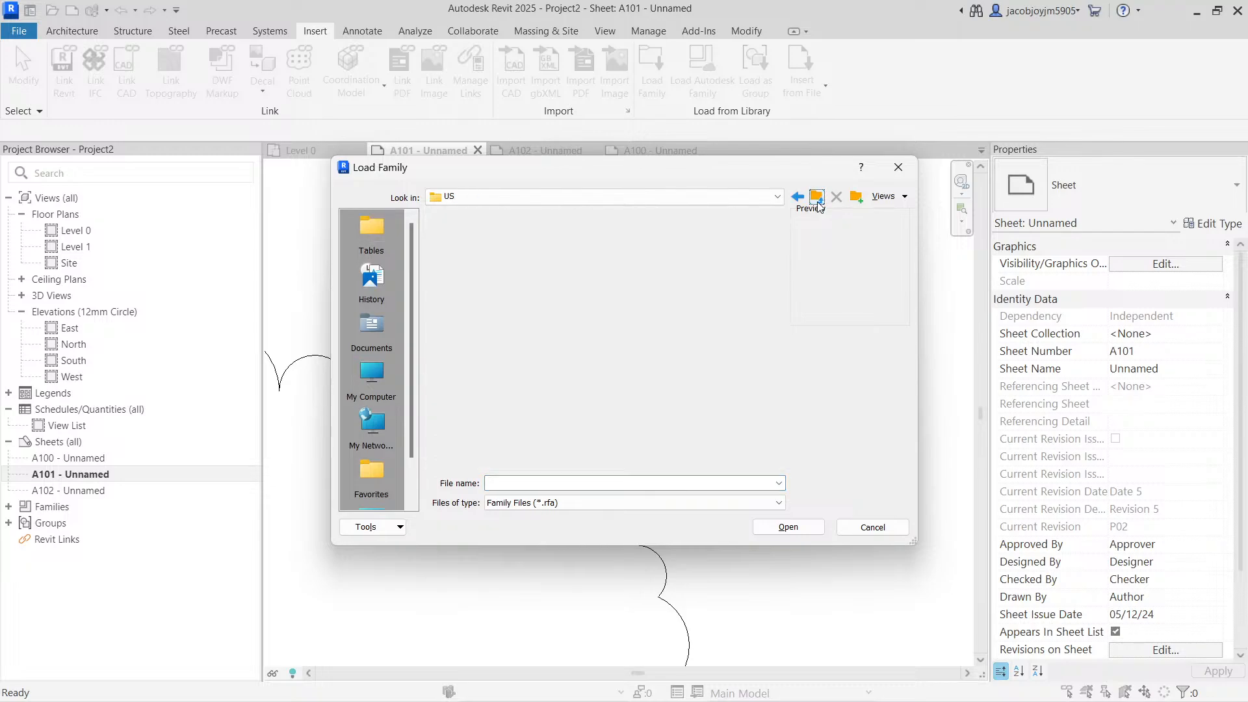
pyautogui.doubleClick(461, 255)
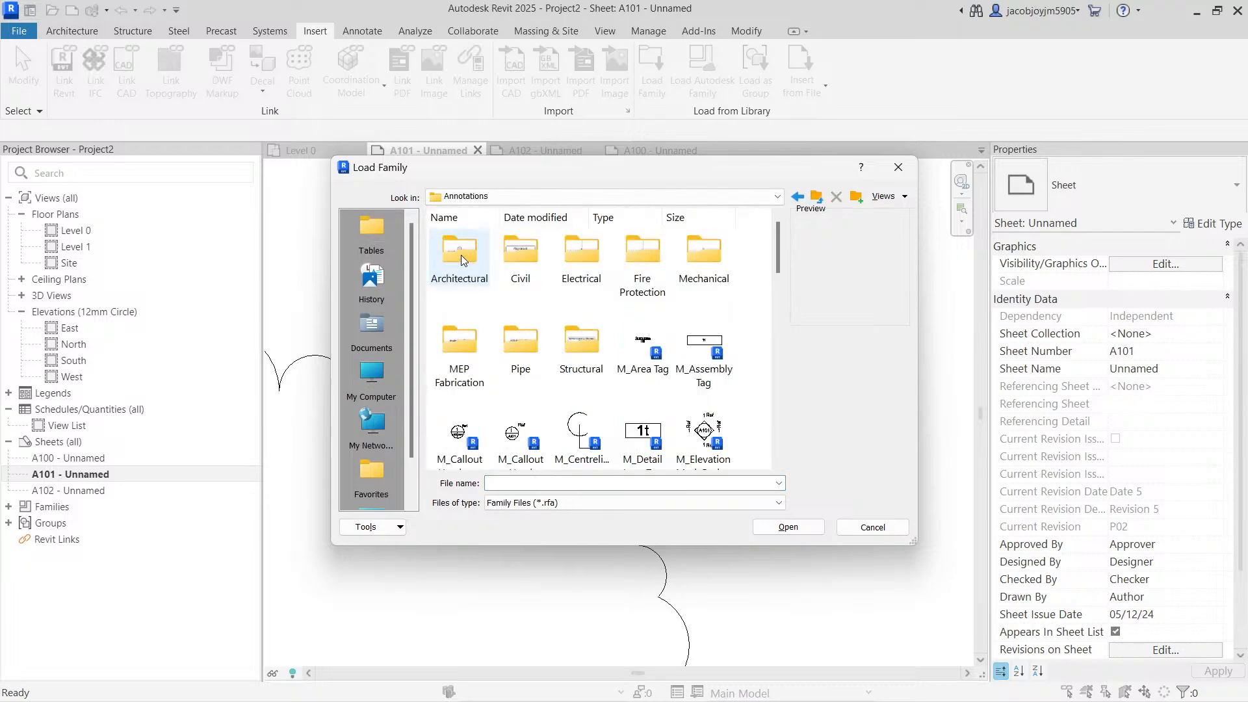
# - Look through the Architectural annotation families in Details view for a revision tag
pyautogui.doubleClick(461, 254)
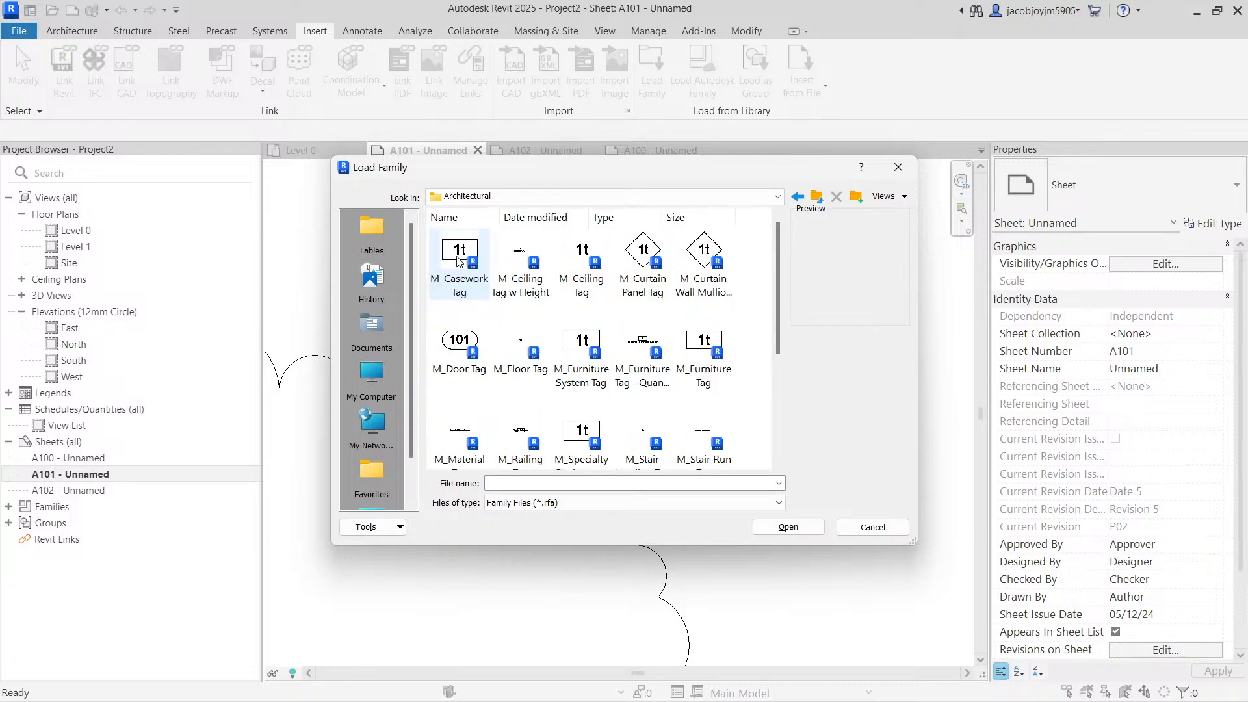
pyautogui.click(884, 196)
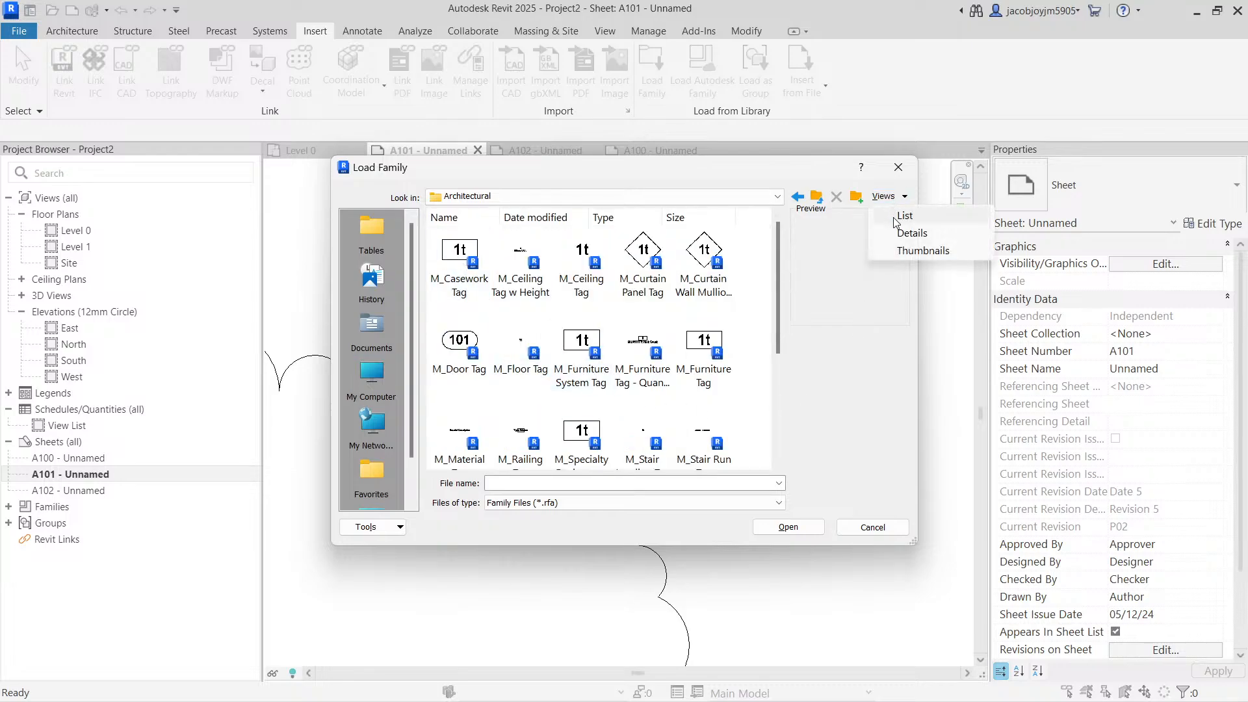
pyautogui.click(910, 233)
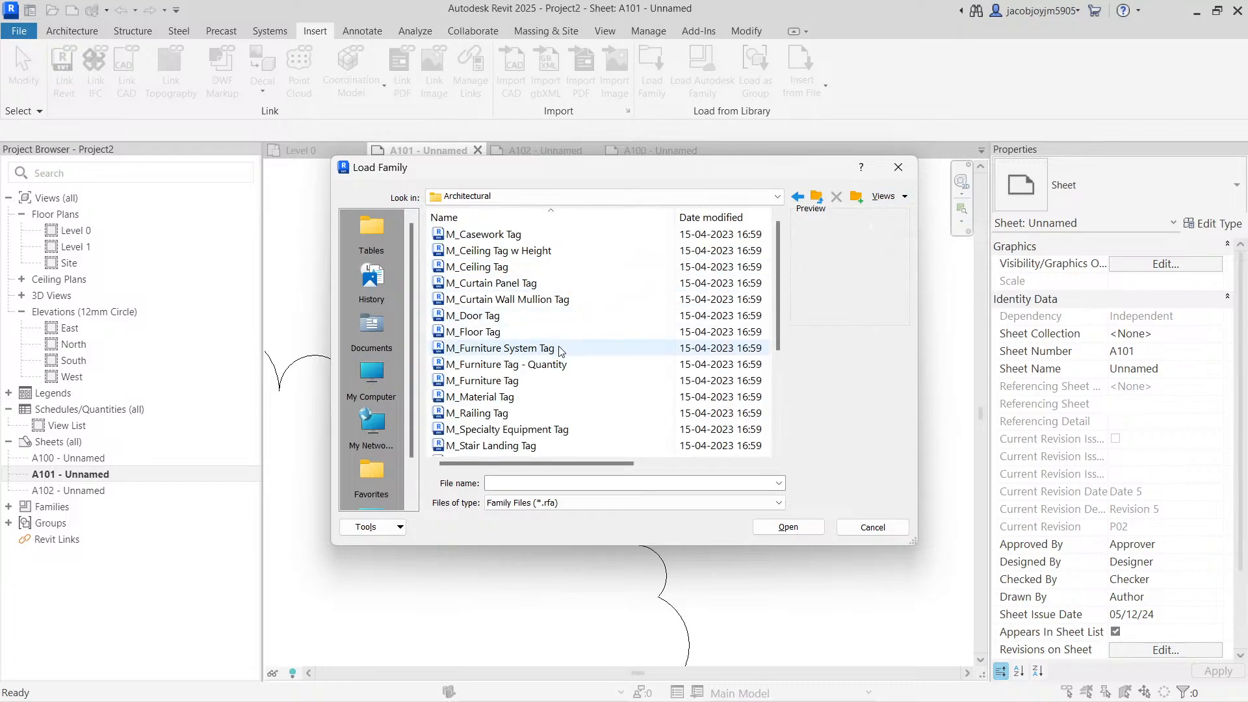
pyautogui.scroll(-4, 560, 375)
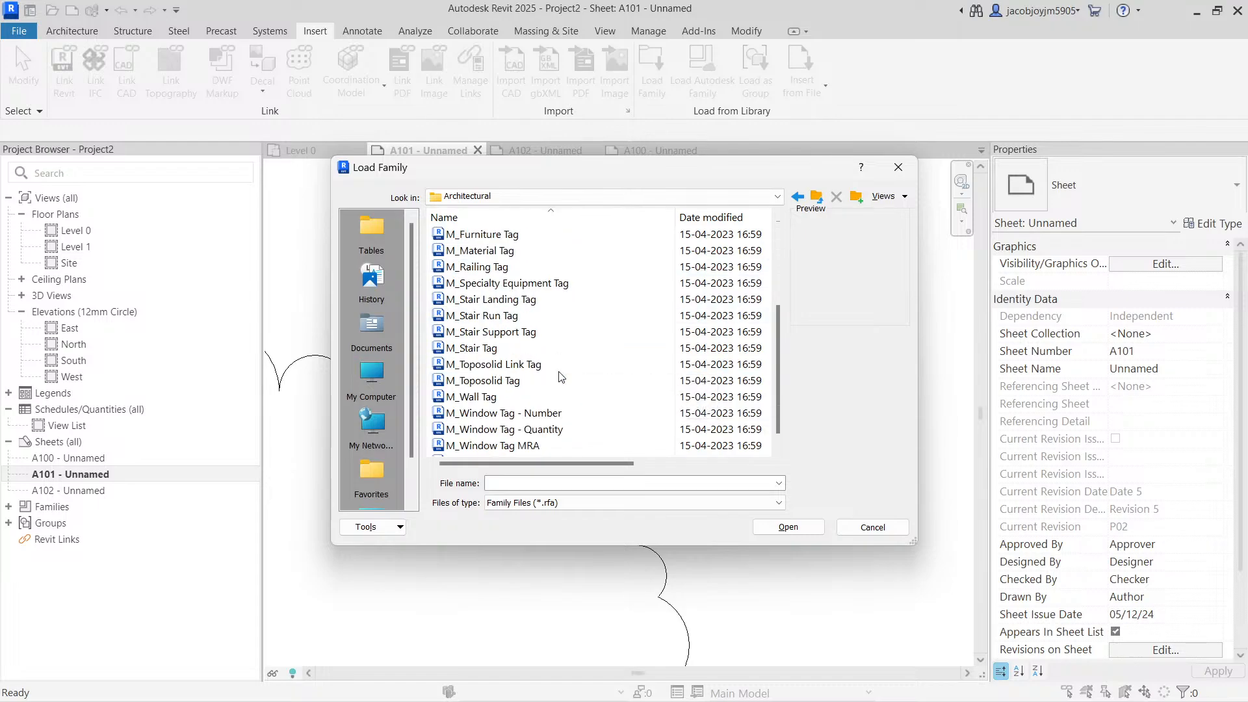
pyautogui.scroll(3, 561, 377)
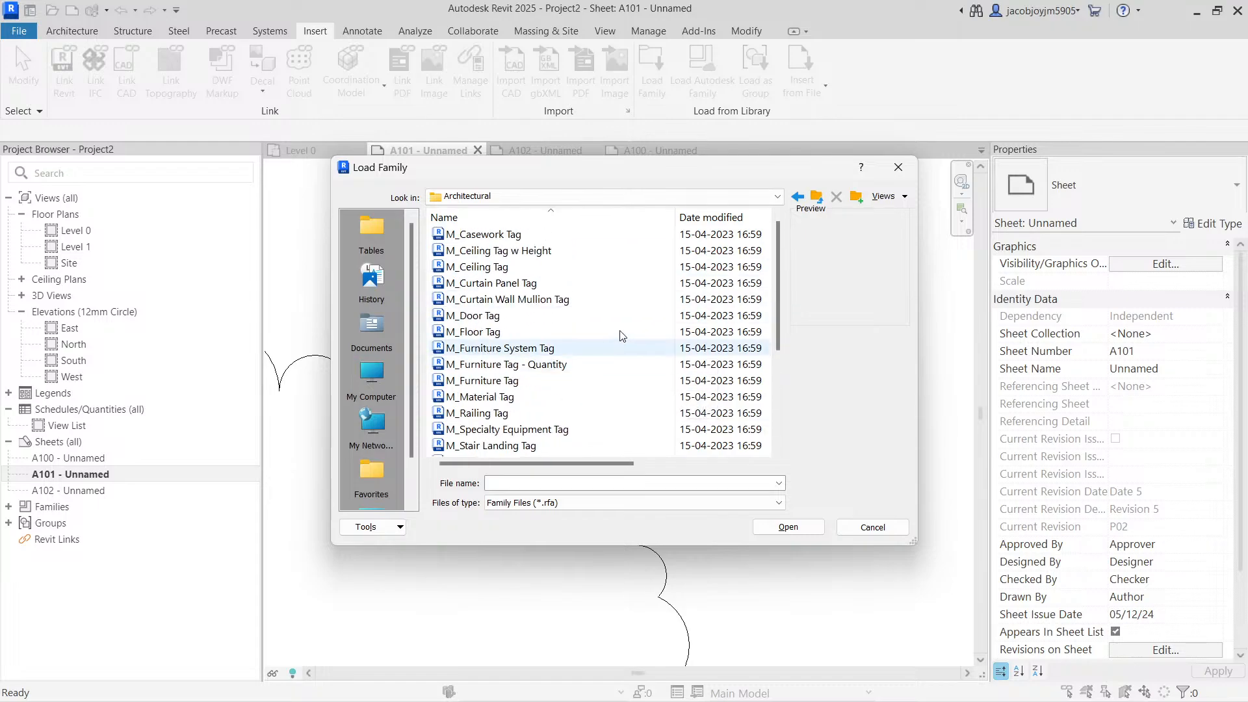
# - Find M_Revision Tag in the Annotations folder, preview it, and cancel loading the family
pyautogui.click(817, 196)
pyautogui.scroll(-6, 559, 364)
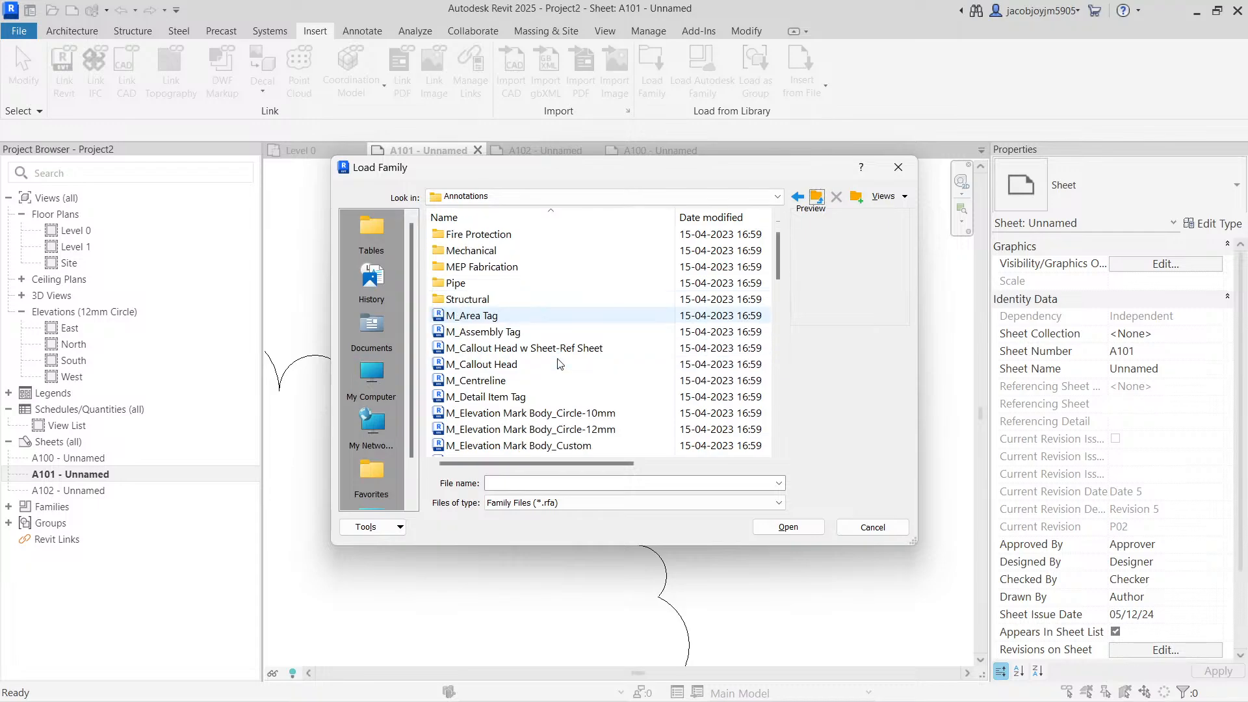
pyautogui.scroll(-3, 559, 364)
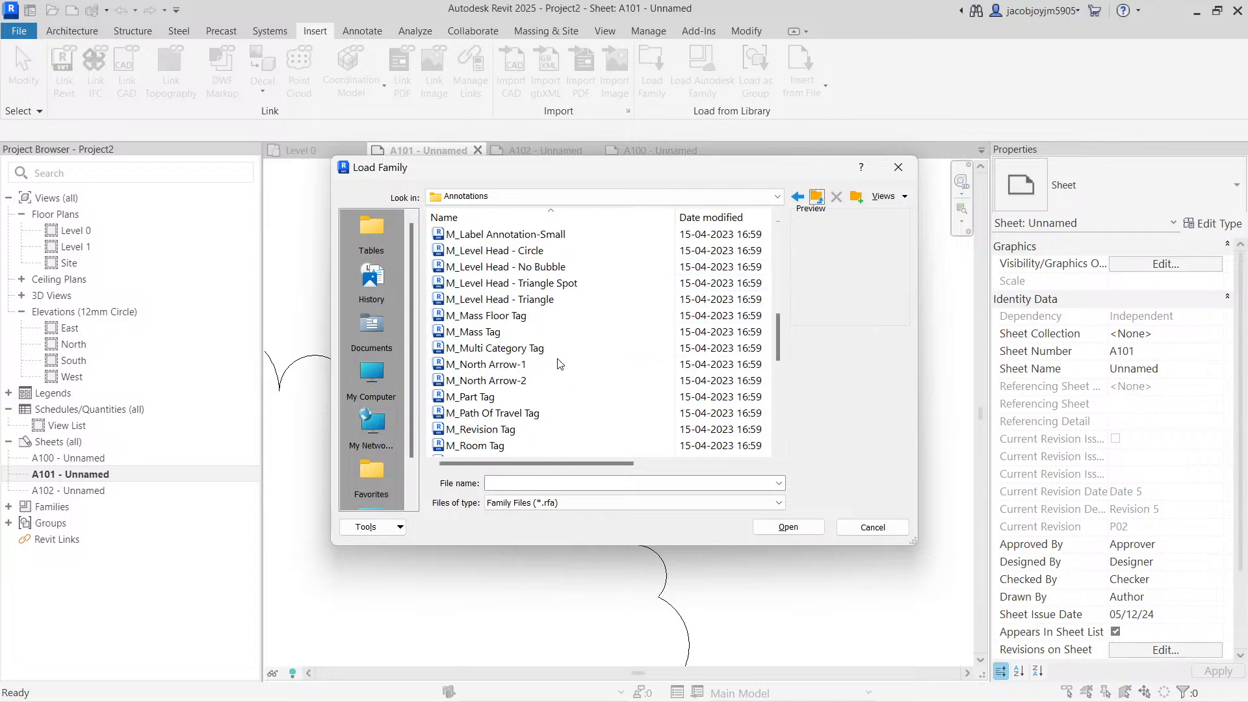
pyautogui.click(535, 431)
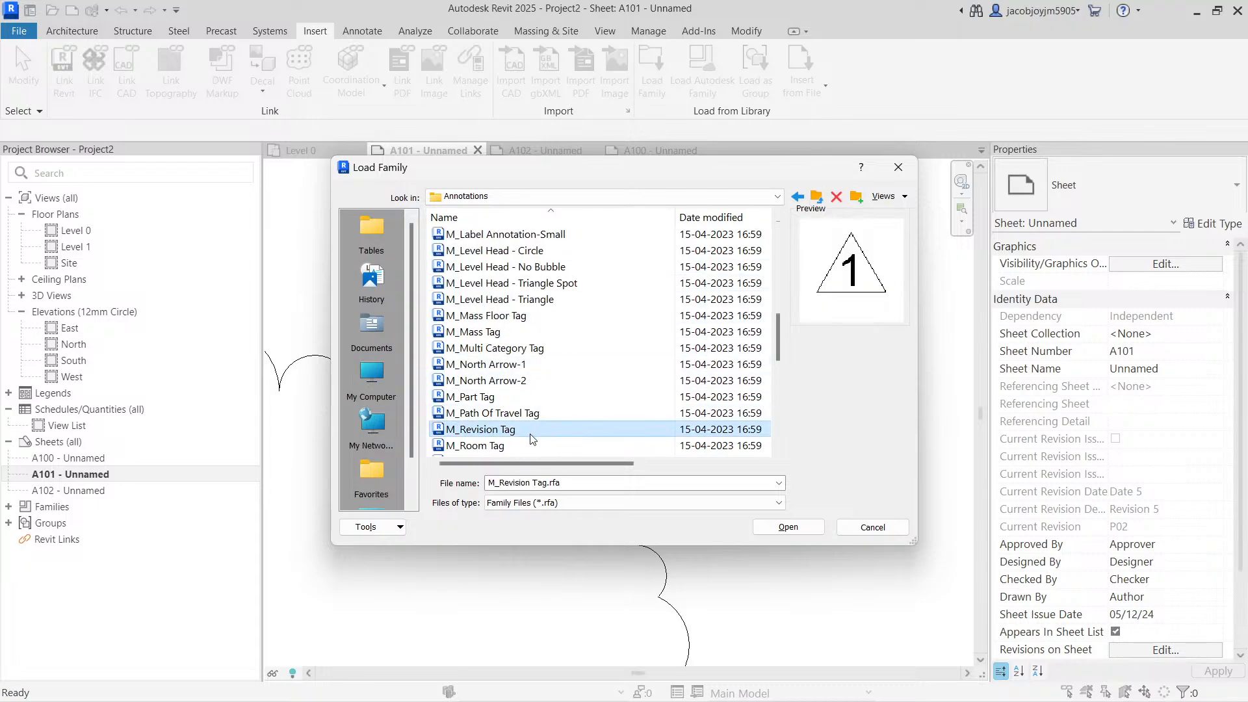
pyautogui.click(898, 168)
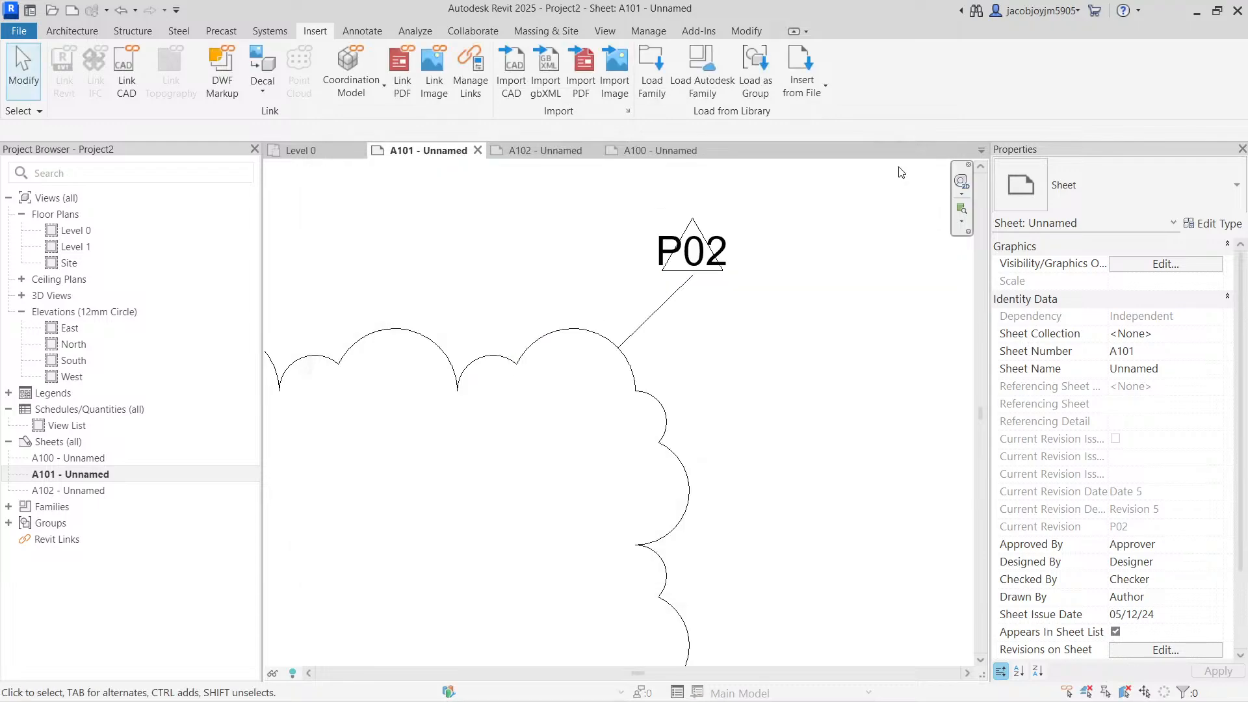
# - Hide the Revision 5 cloud and tag on the sheets by setting its Show option to None in Sheet Issues/Revisions
pyautogui.middleClick(781, 225)
pyautogui.middleClick(782, 226)
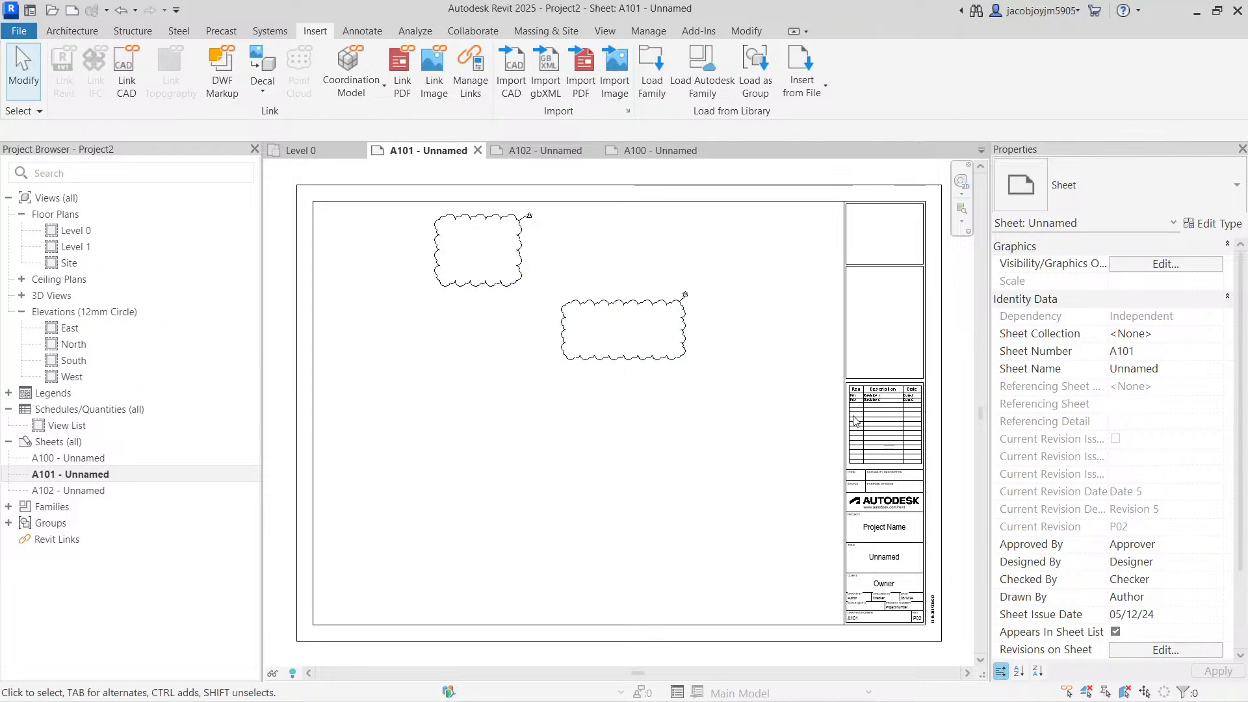
pyautogui.scroll(1, 905, 416)
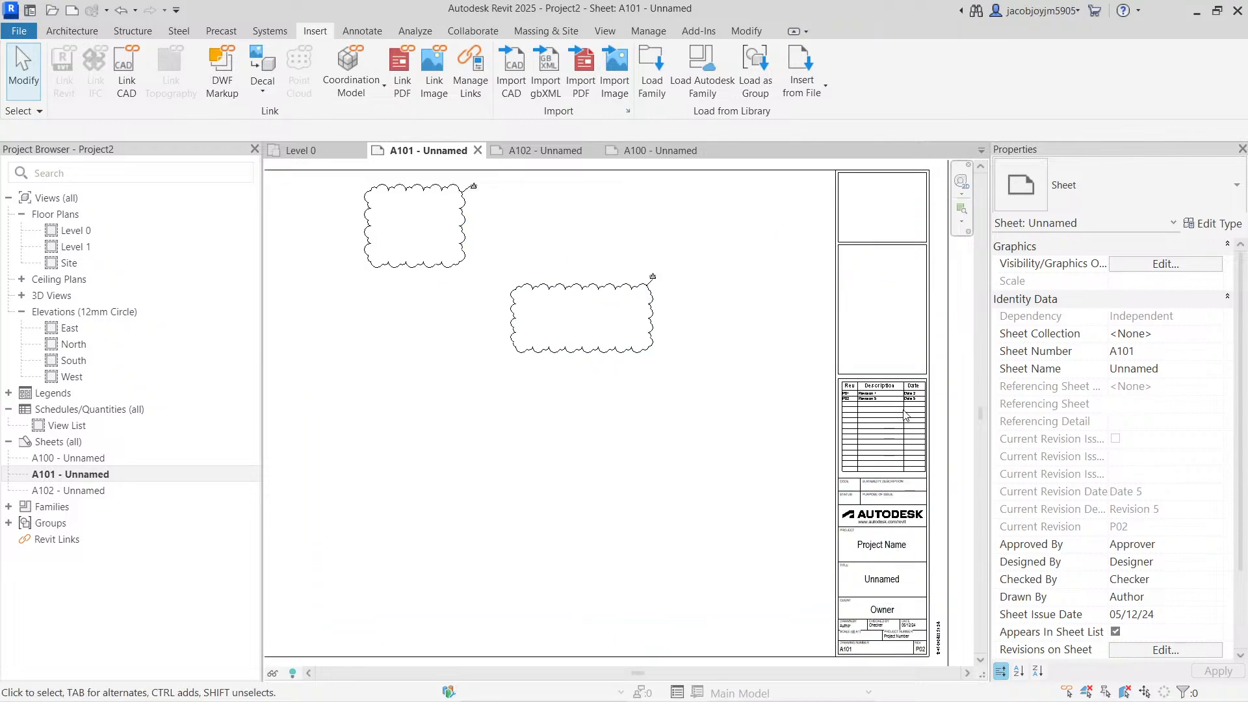
pyautogui.scroll(-1, 904, 416)
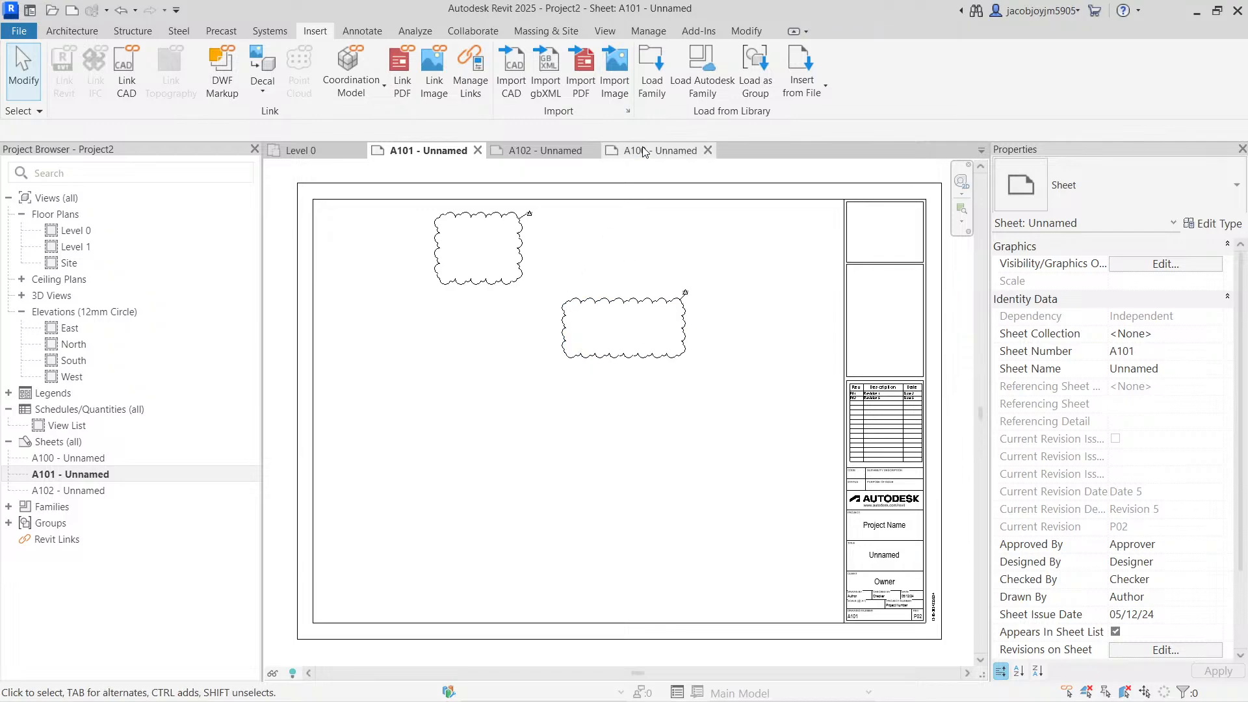
pyautogui.click(606, 32)
pyautogui.click(930, 74)
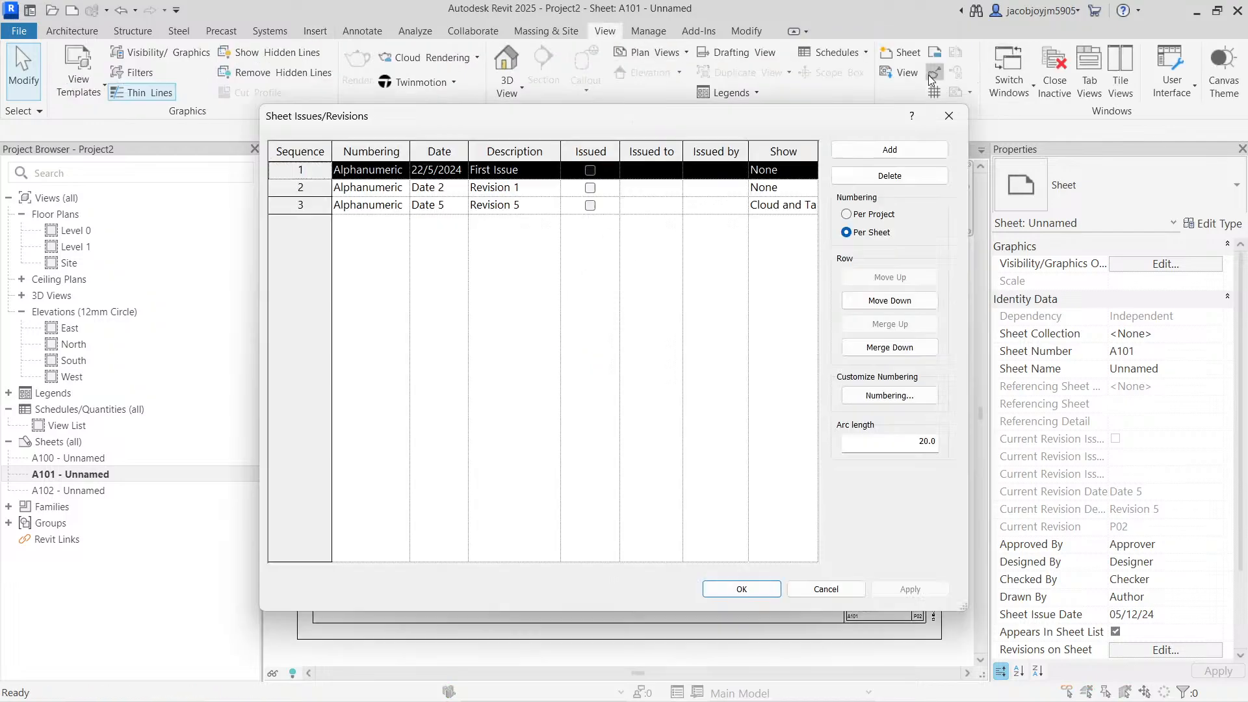
pyautogui.click(811, 171)
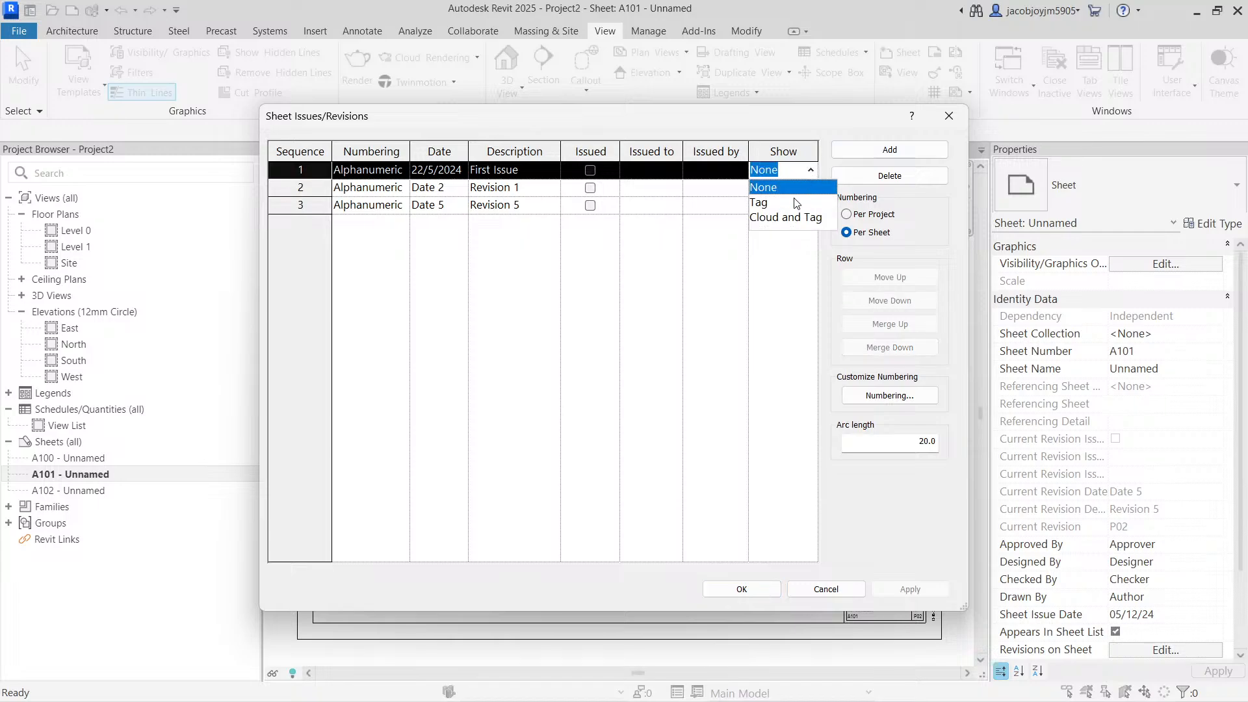
pyautogui.click(787, 192)
pyautogui.click(811, 205)
pyautogui.click(781, 223)
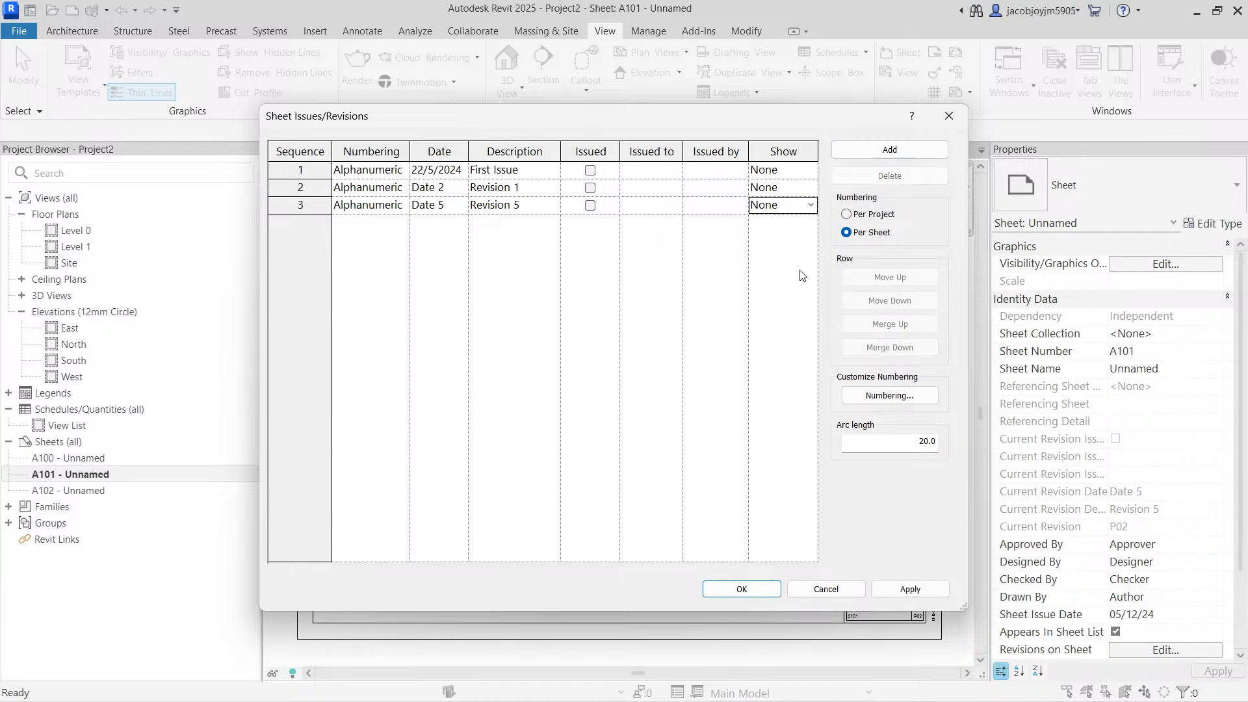
pyautogui.click(757, 589)
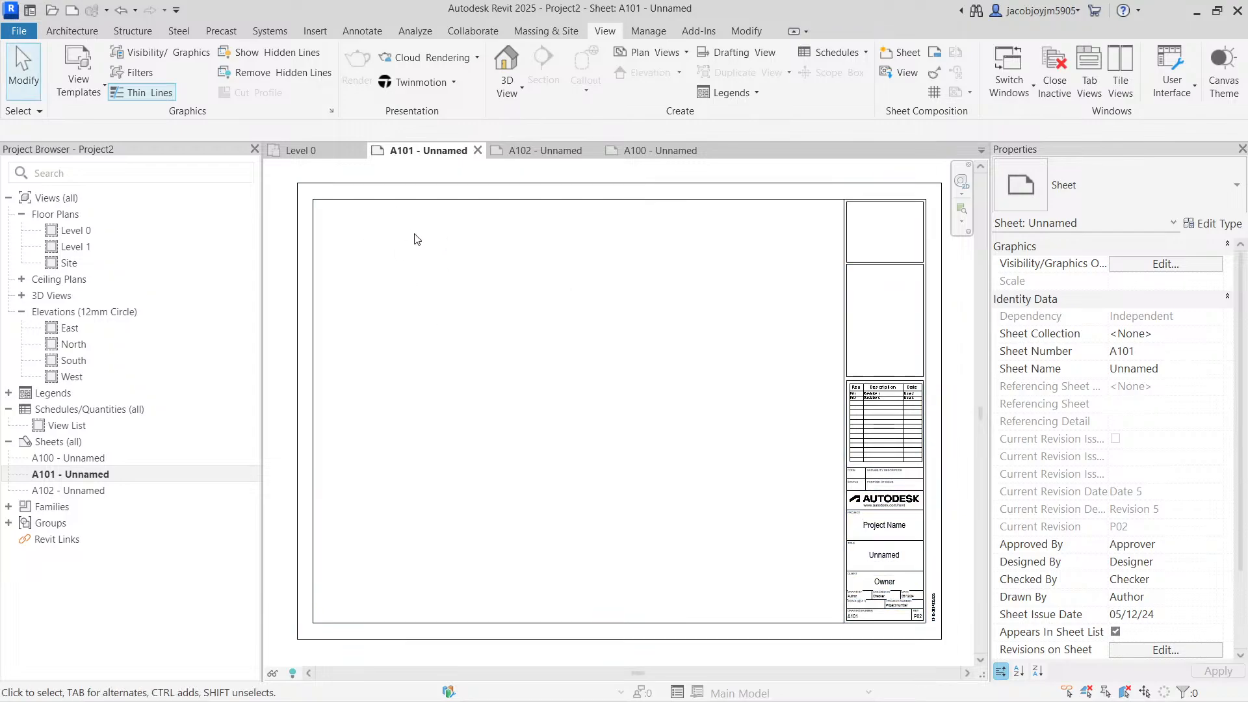
# - Include Seq. 1 - First Issue in the revision schedule of sheet A101 through its Revisions on Sheet property
pyautogui.scroll(8, 917, 455)
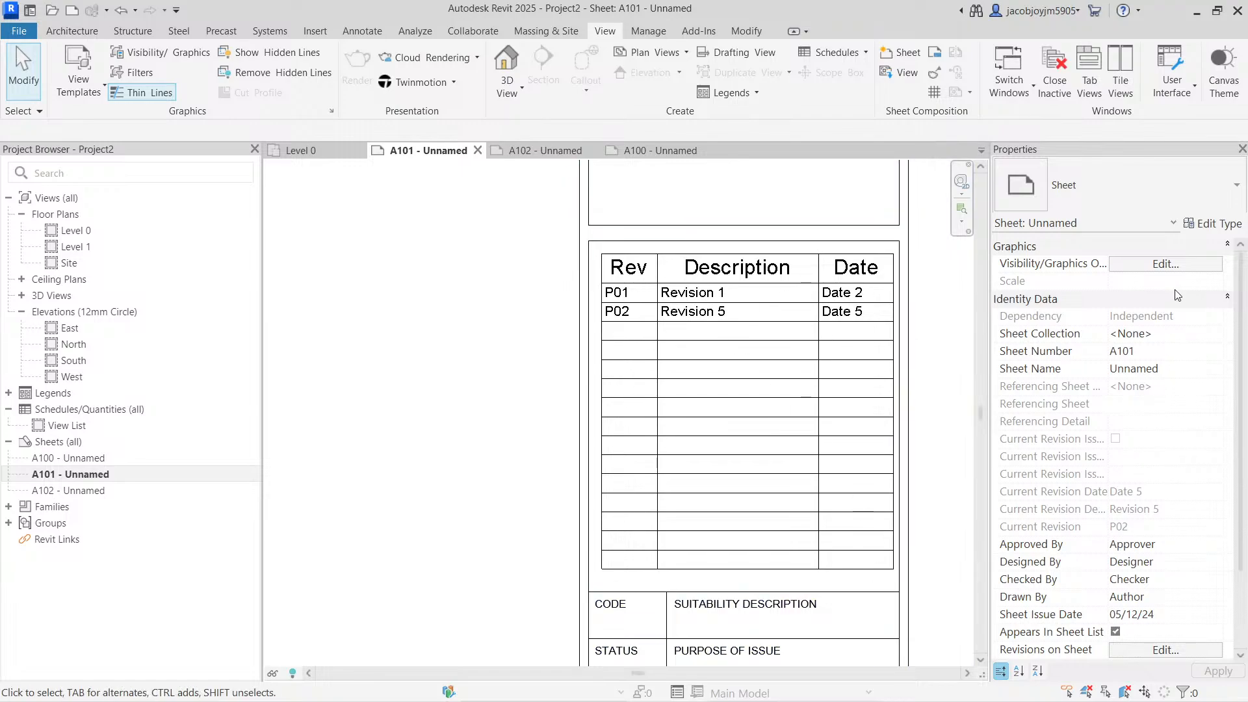
pyautogui.scroll(-2, 1056, 586)
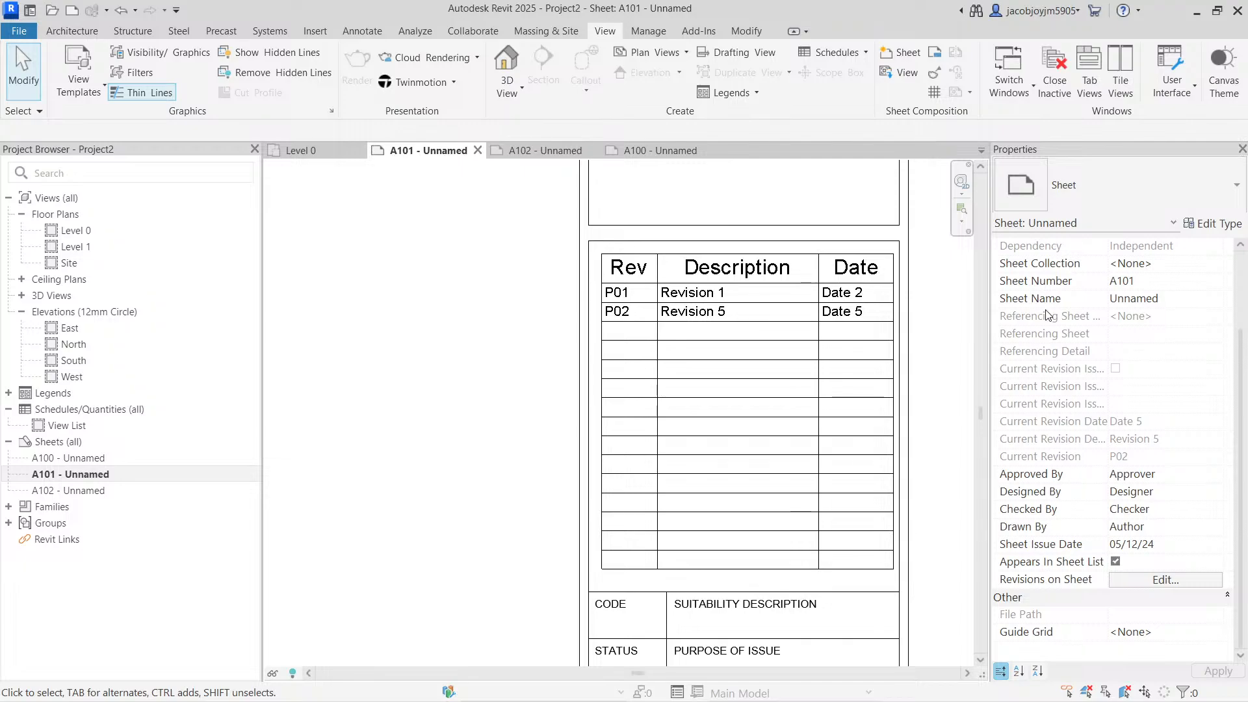
pyautogui.click(1144, 587)
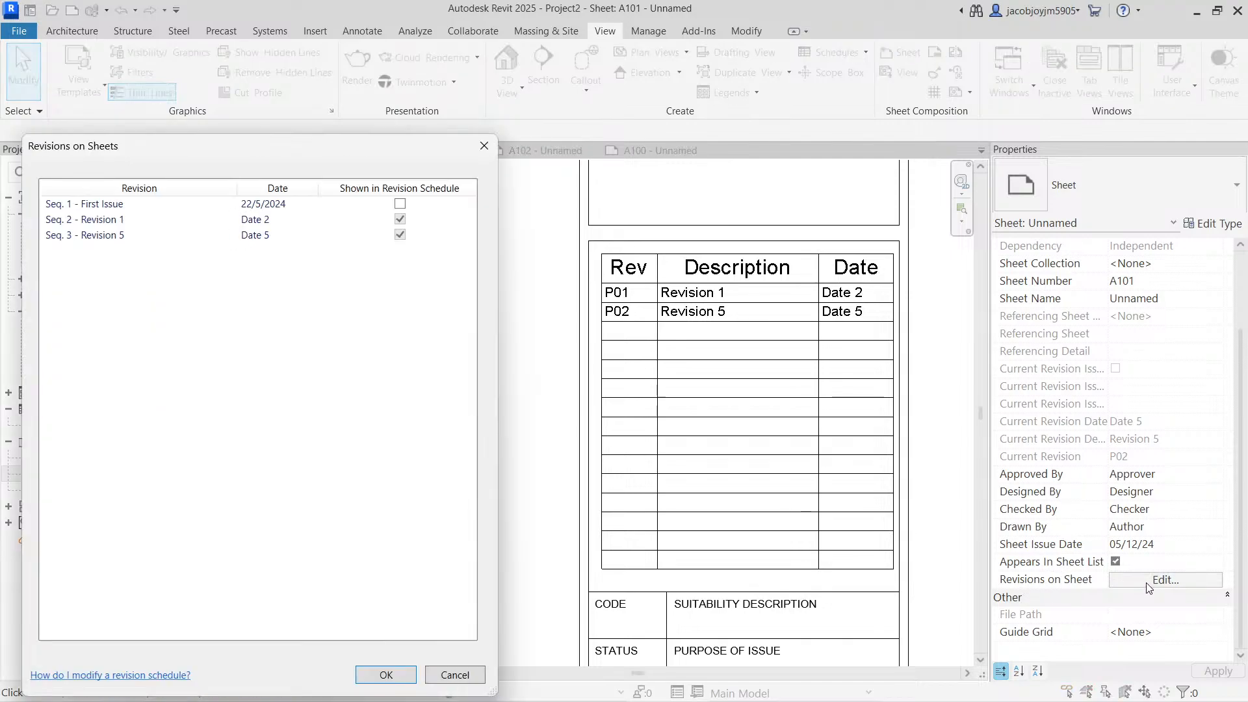
pyautogui.click(399, 224)
pyautogui.click(400, 204)
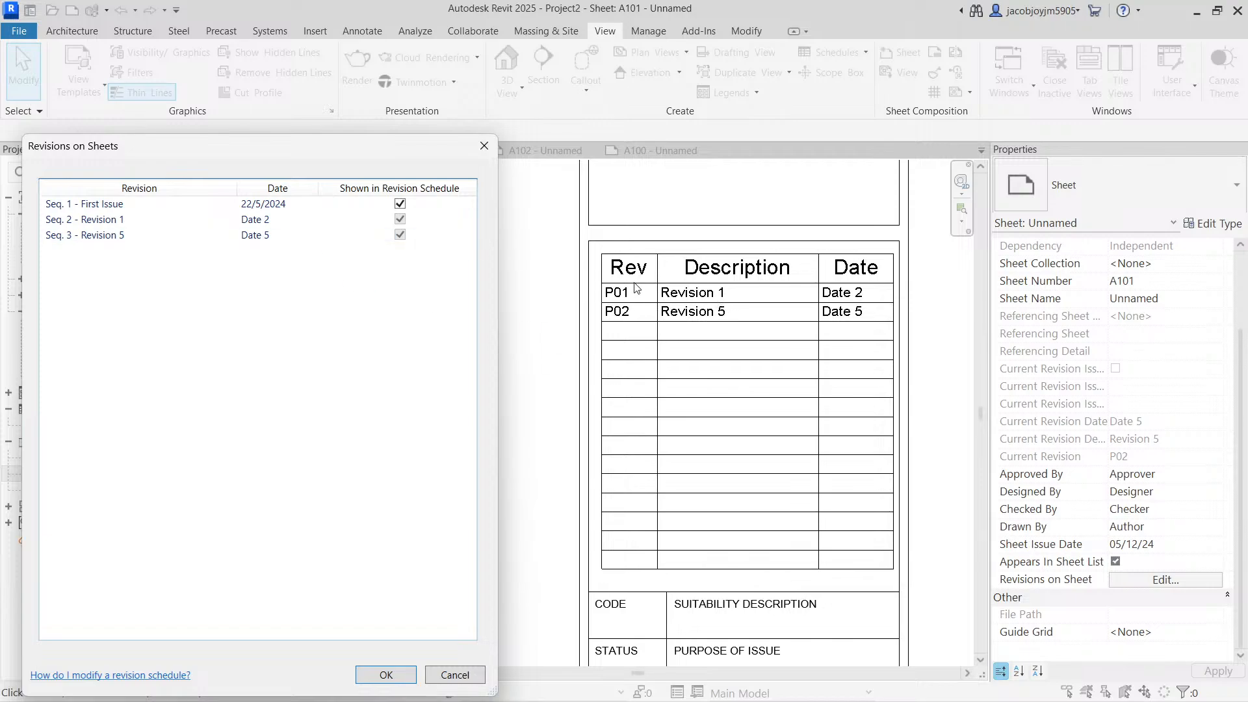
pyautogui.click(392, 674)
pyautogui.press('z')
pyautogui.press('f')
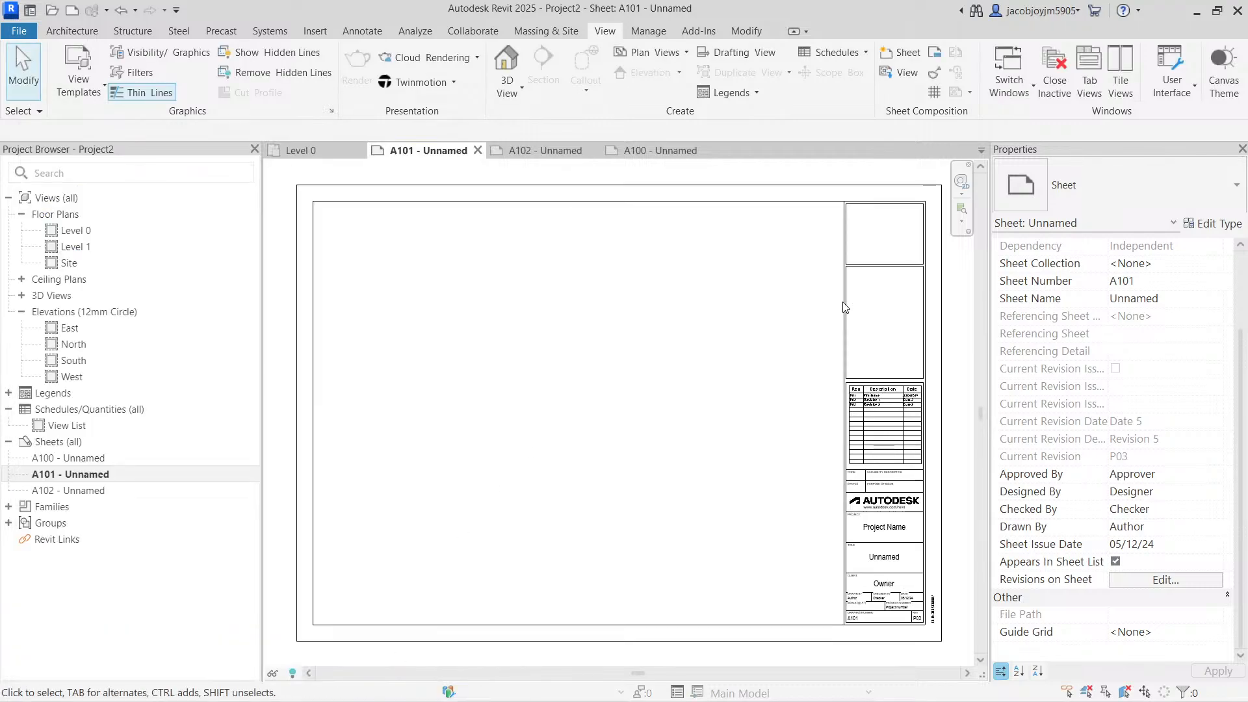
# - Set the Show option to Cloud and Tag for First Issue, Revision 1 and Revision 5 in Sheet Issues/Revisions
pyautogui.click(934, 72)
pyautogui.click(809, 187)
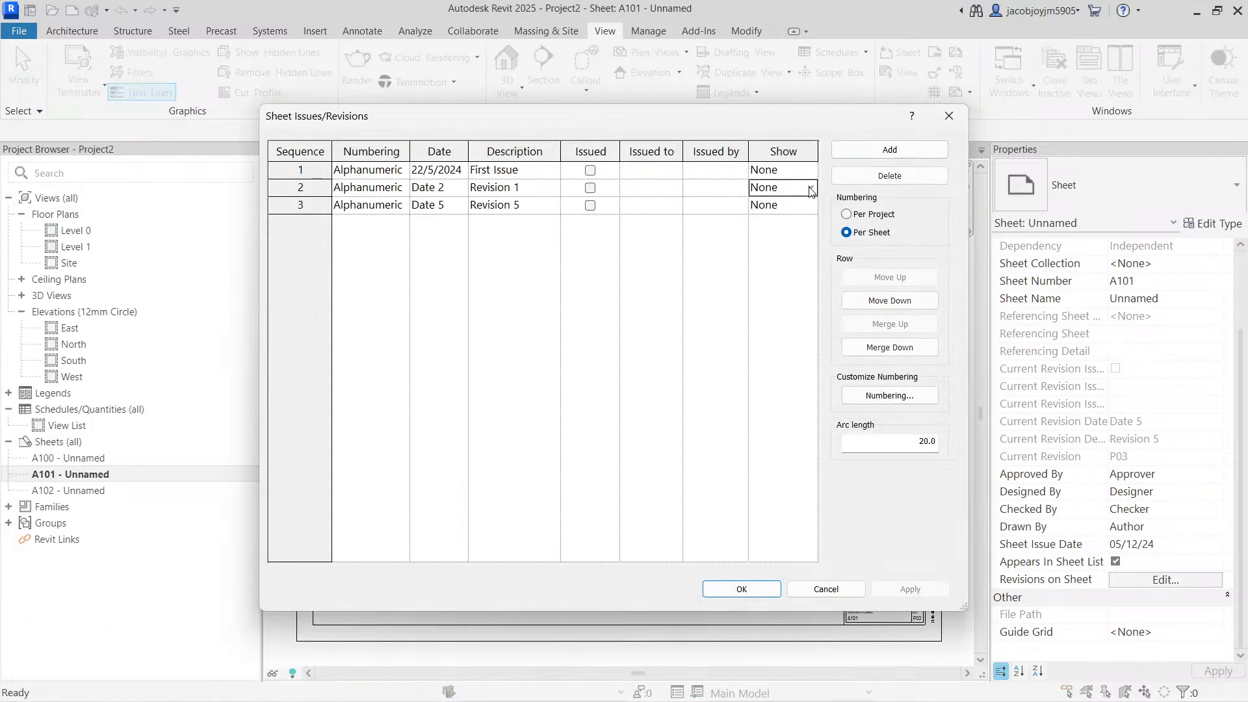
pyautogui.click(810, 187)
pyautogui.click(800, 233)
pyautogui.click(811, 206)
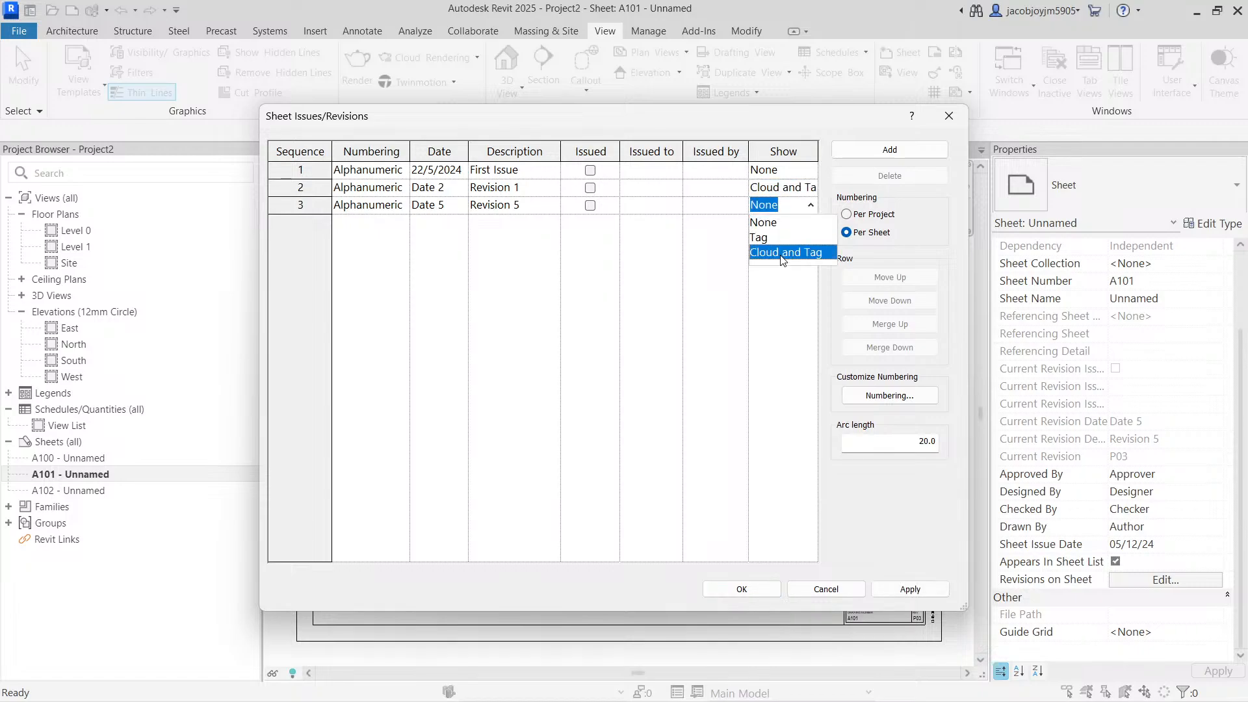
pyautogui.click(785, 252)
pyautogui.click(810, 170)
pyautogui.click(785, 217)
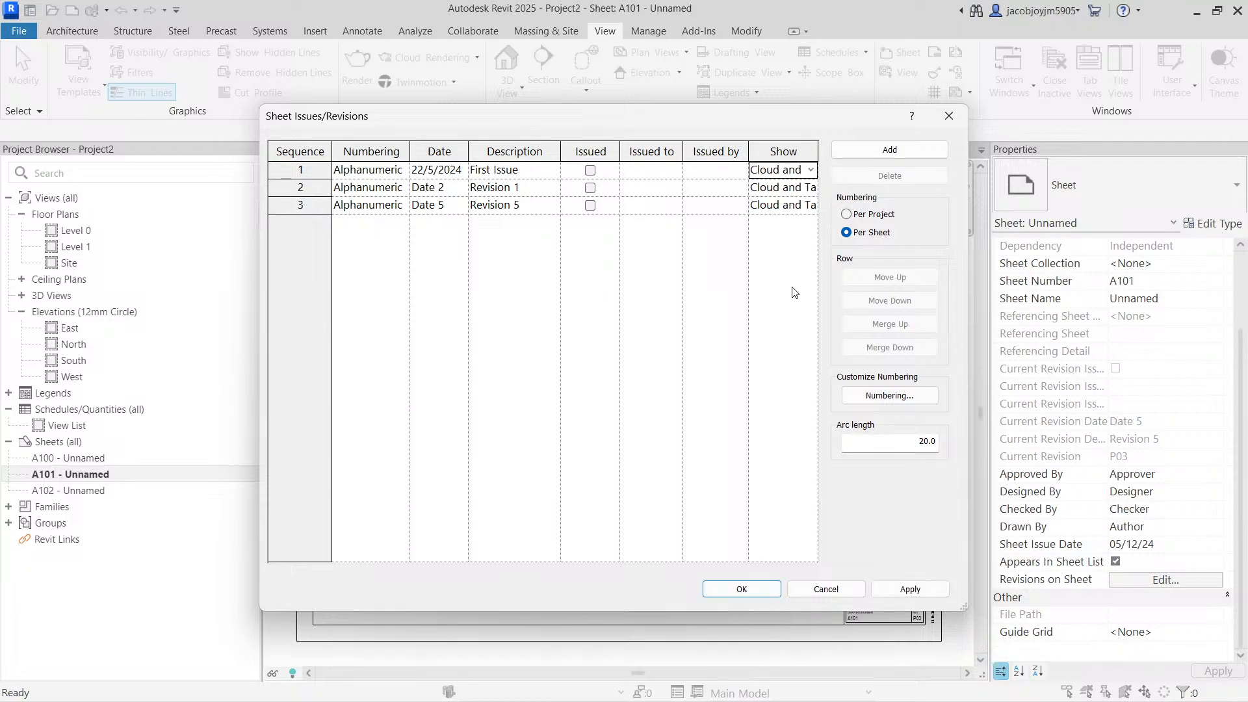
pyautogui.click(748, 588)
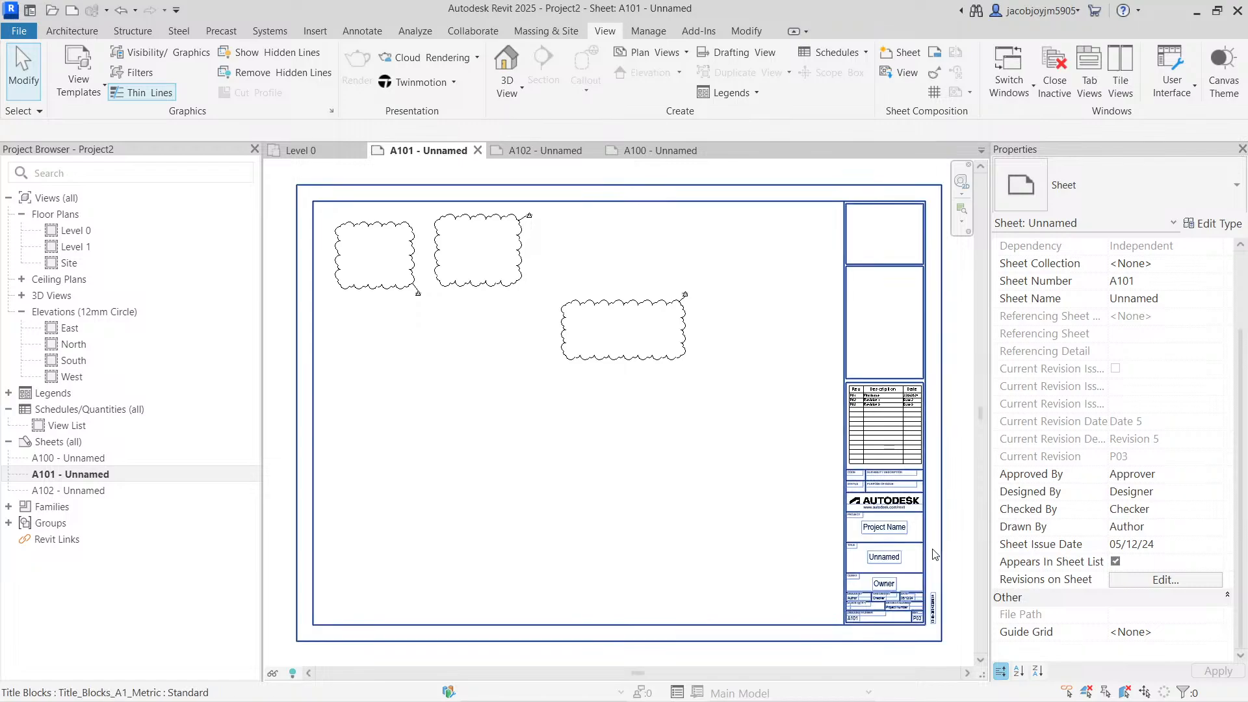
pyautogui.scroll(-3, 656, 419)
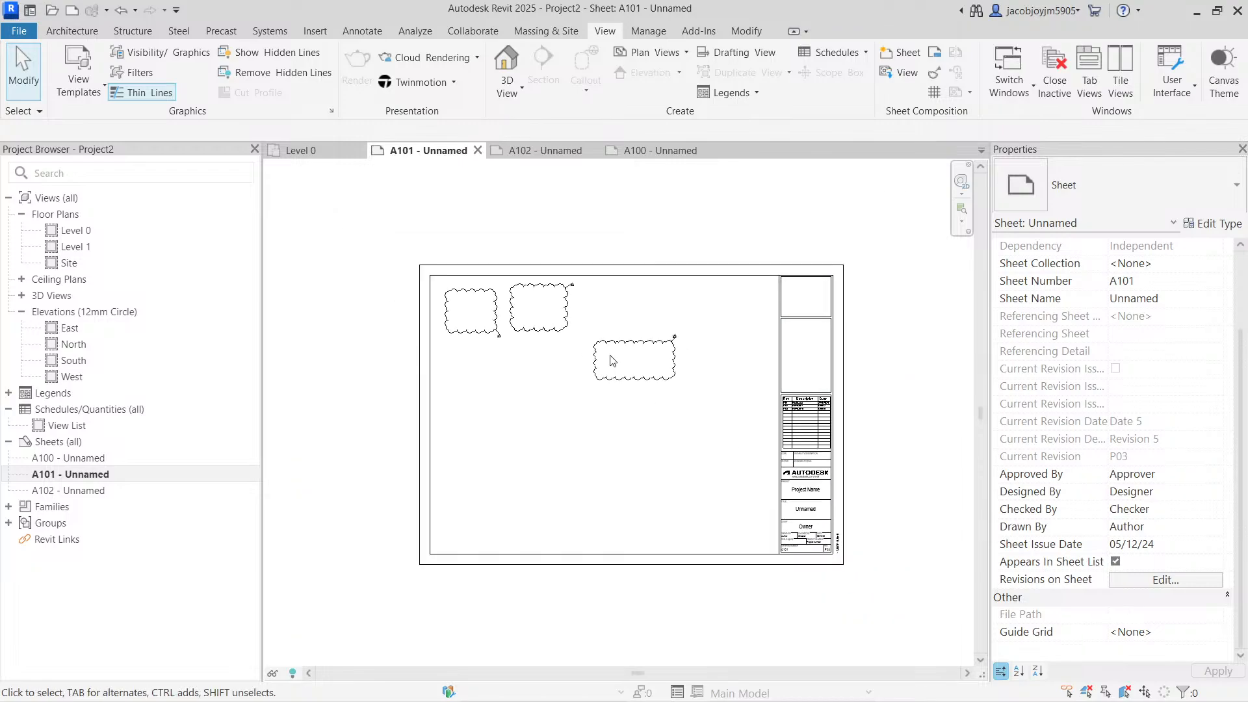
pyautogui.scroll(2, 611, 360)
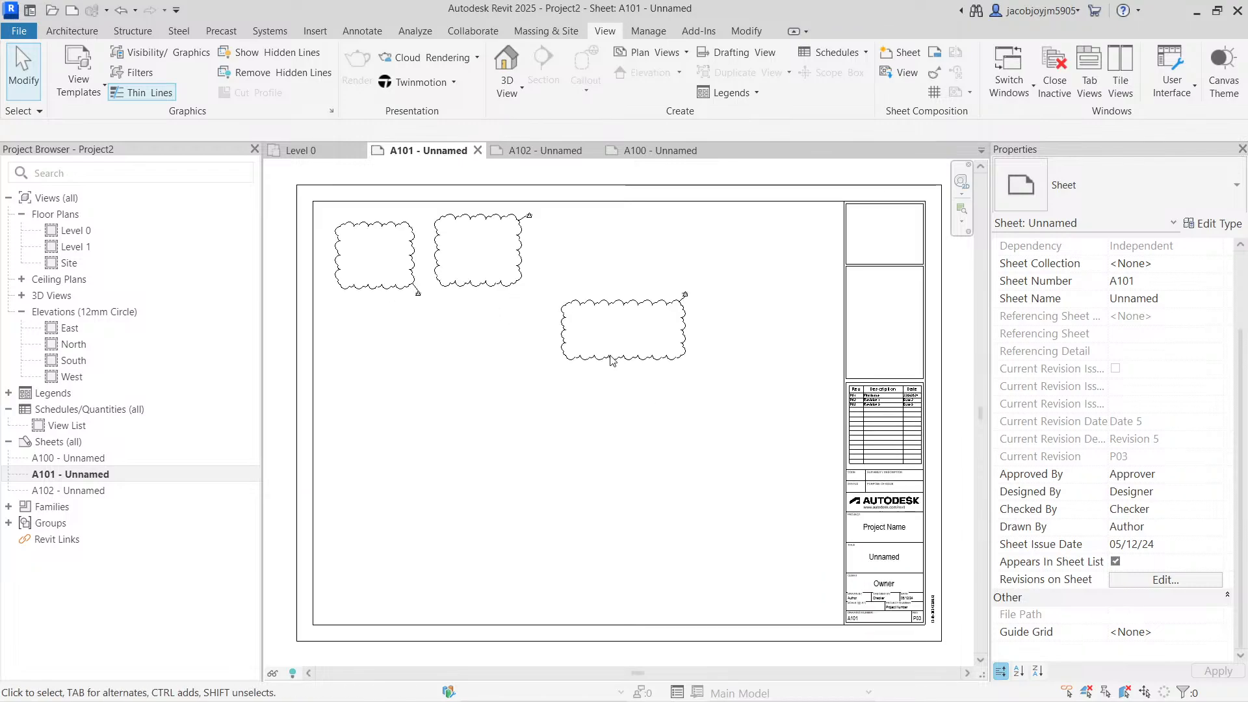